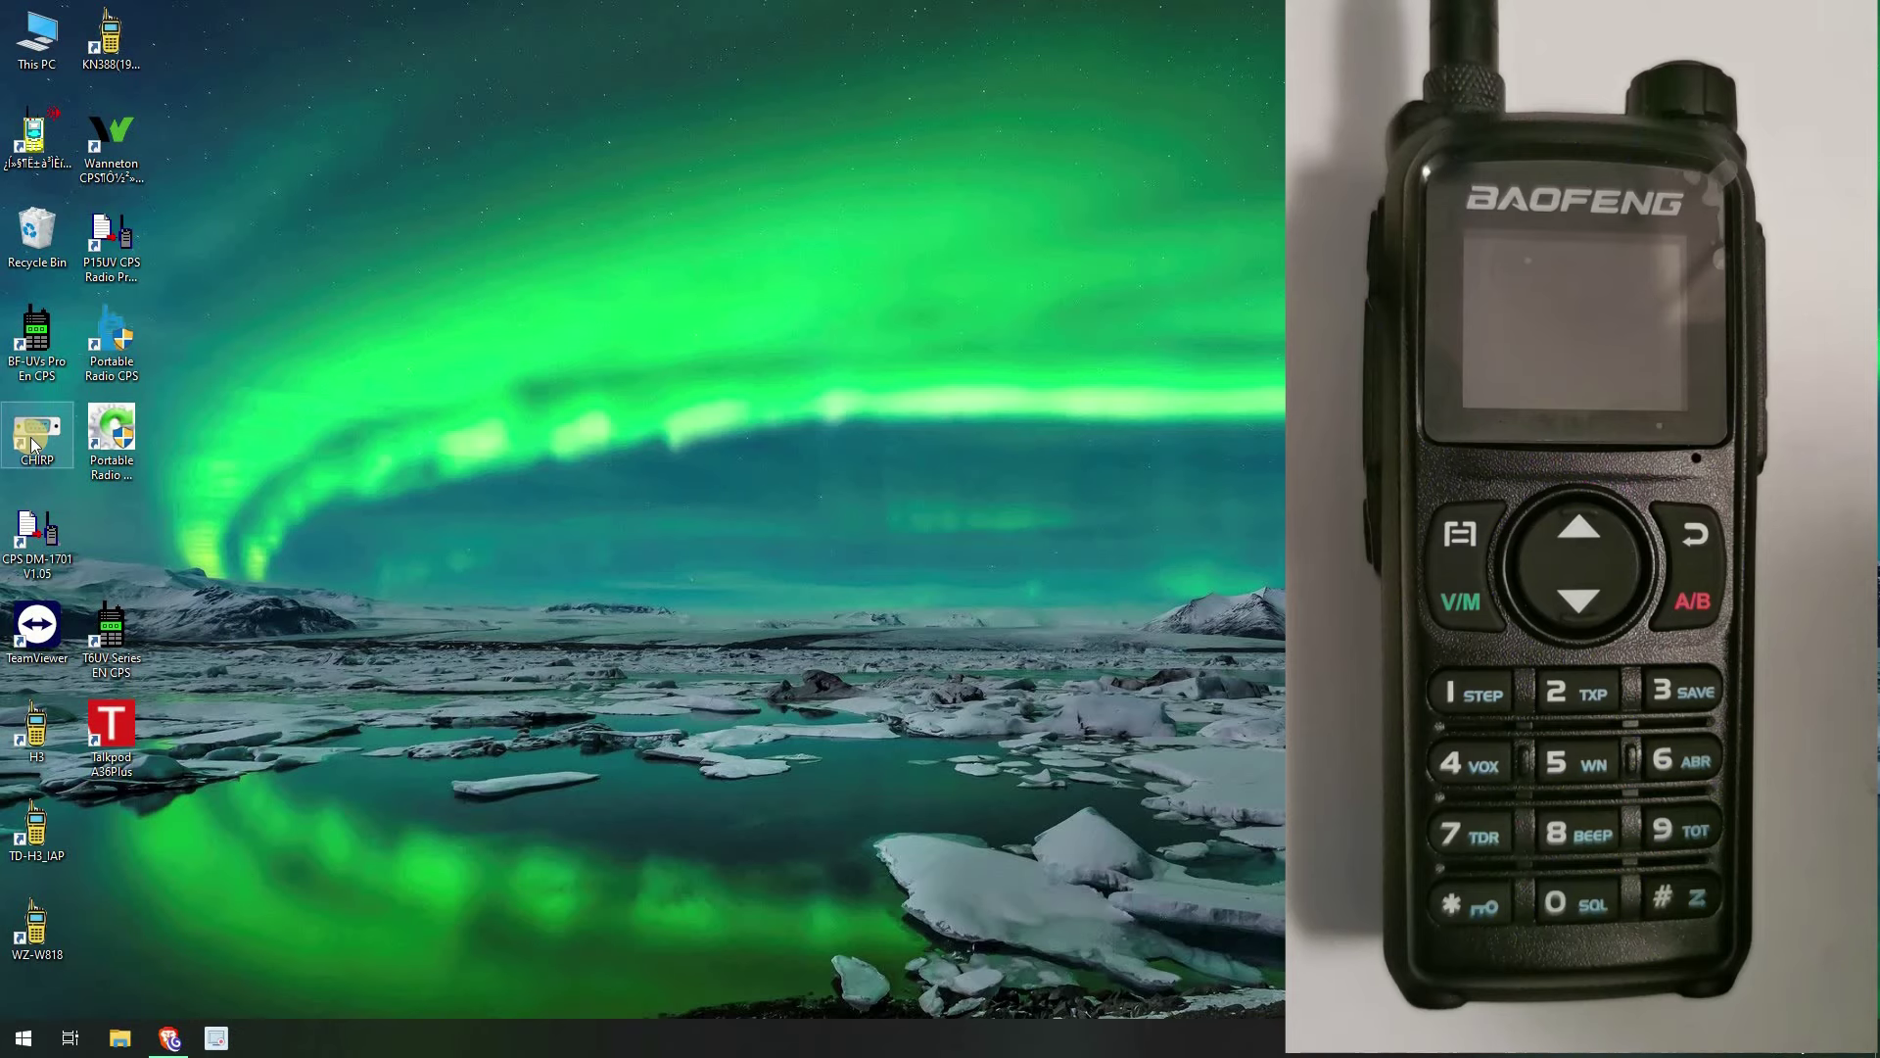
# Launch CHIRP and download the radio's data over COM4 with vendor Baofeng and model 5RM, accepting the beta driver and the instructions
pyautogui.doubleClick(31, 437)
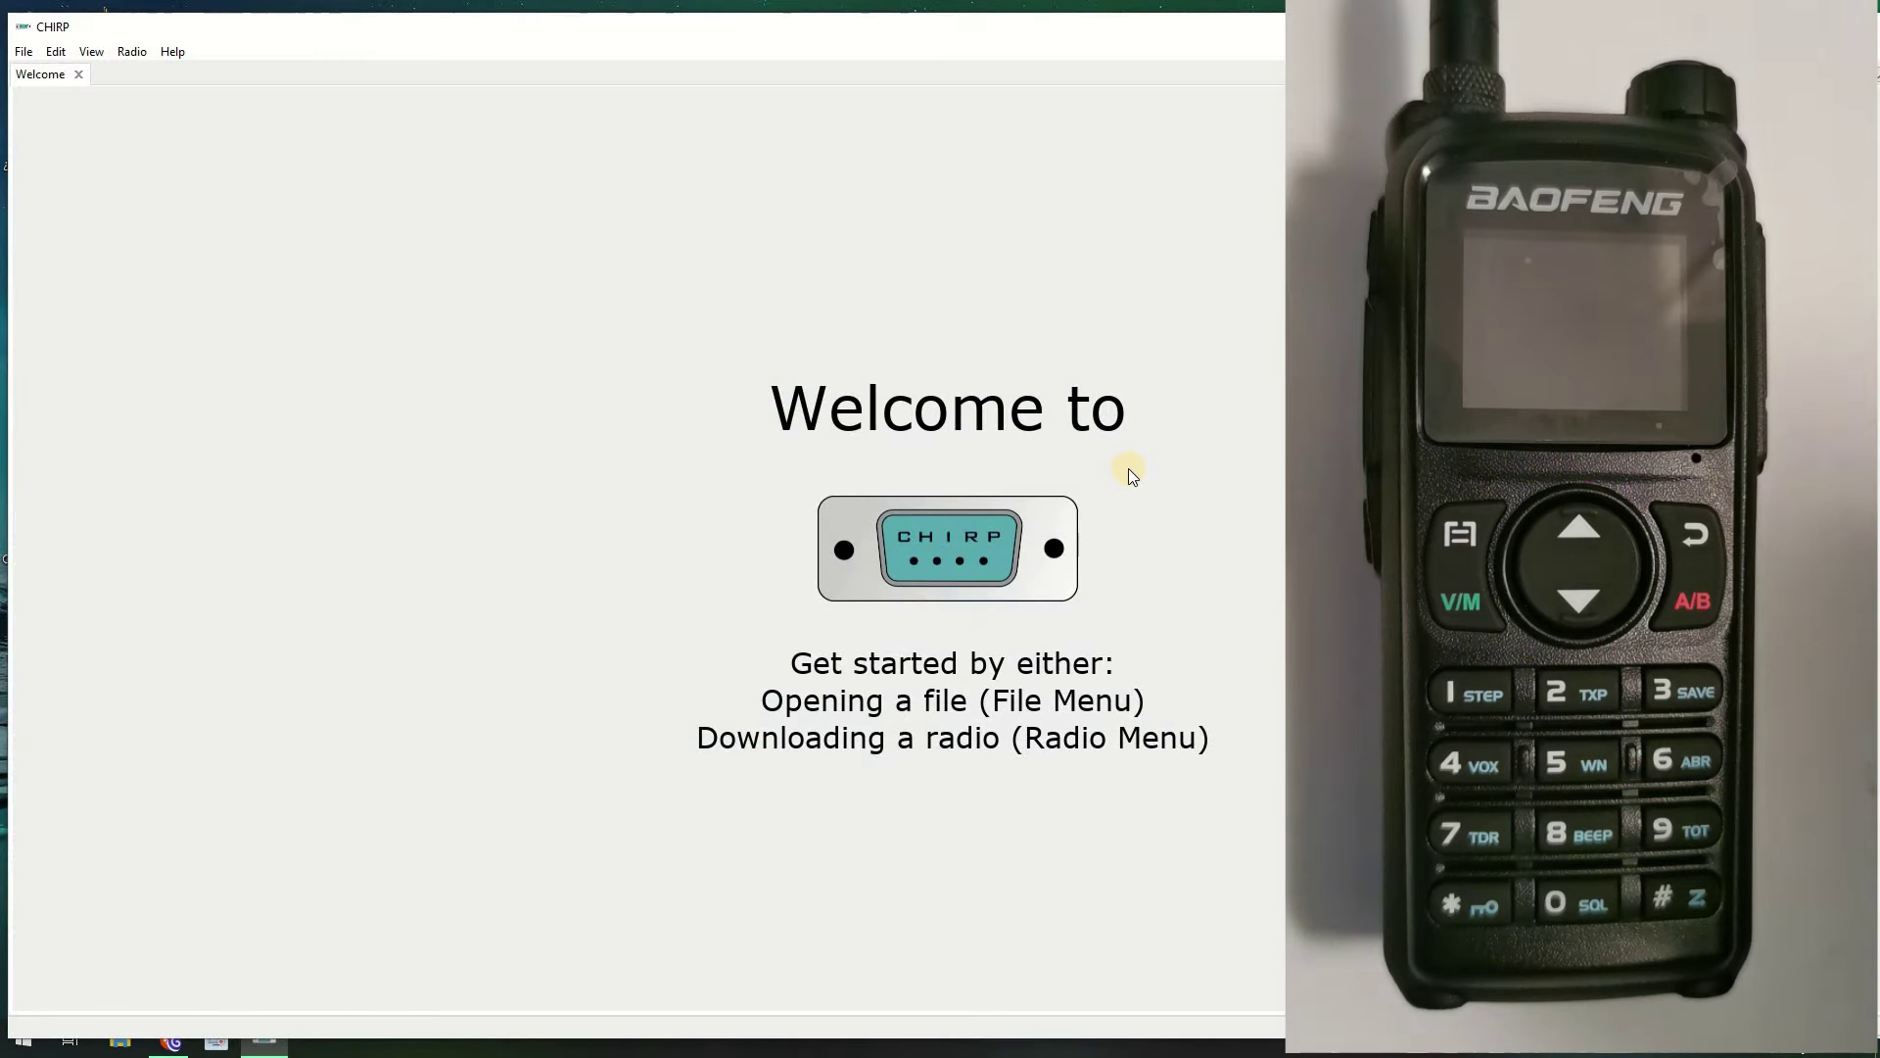
pyautogui.click(132, 52)
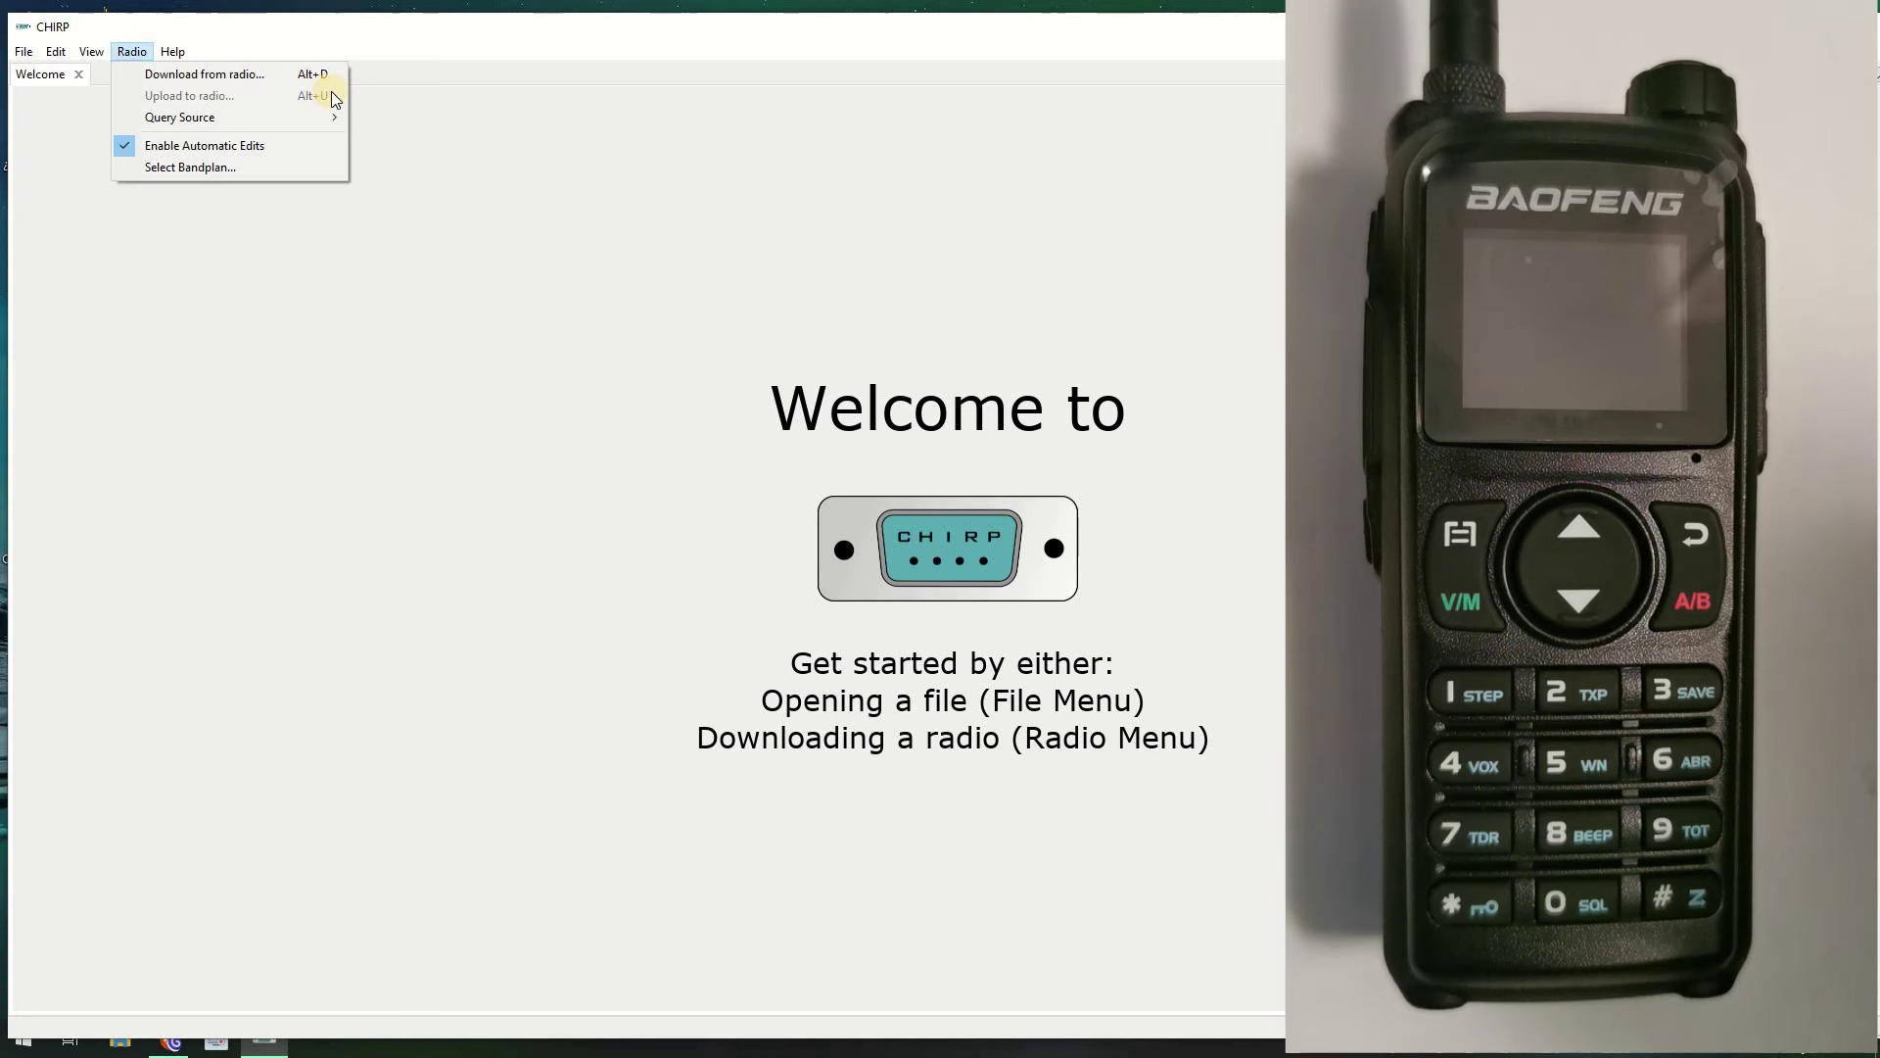
pyautogui.click(183, 77)
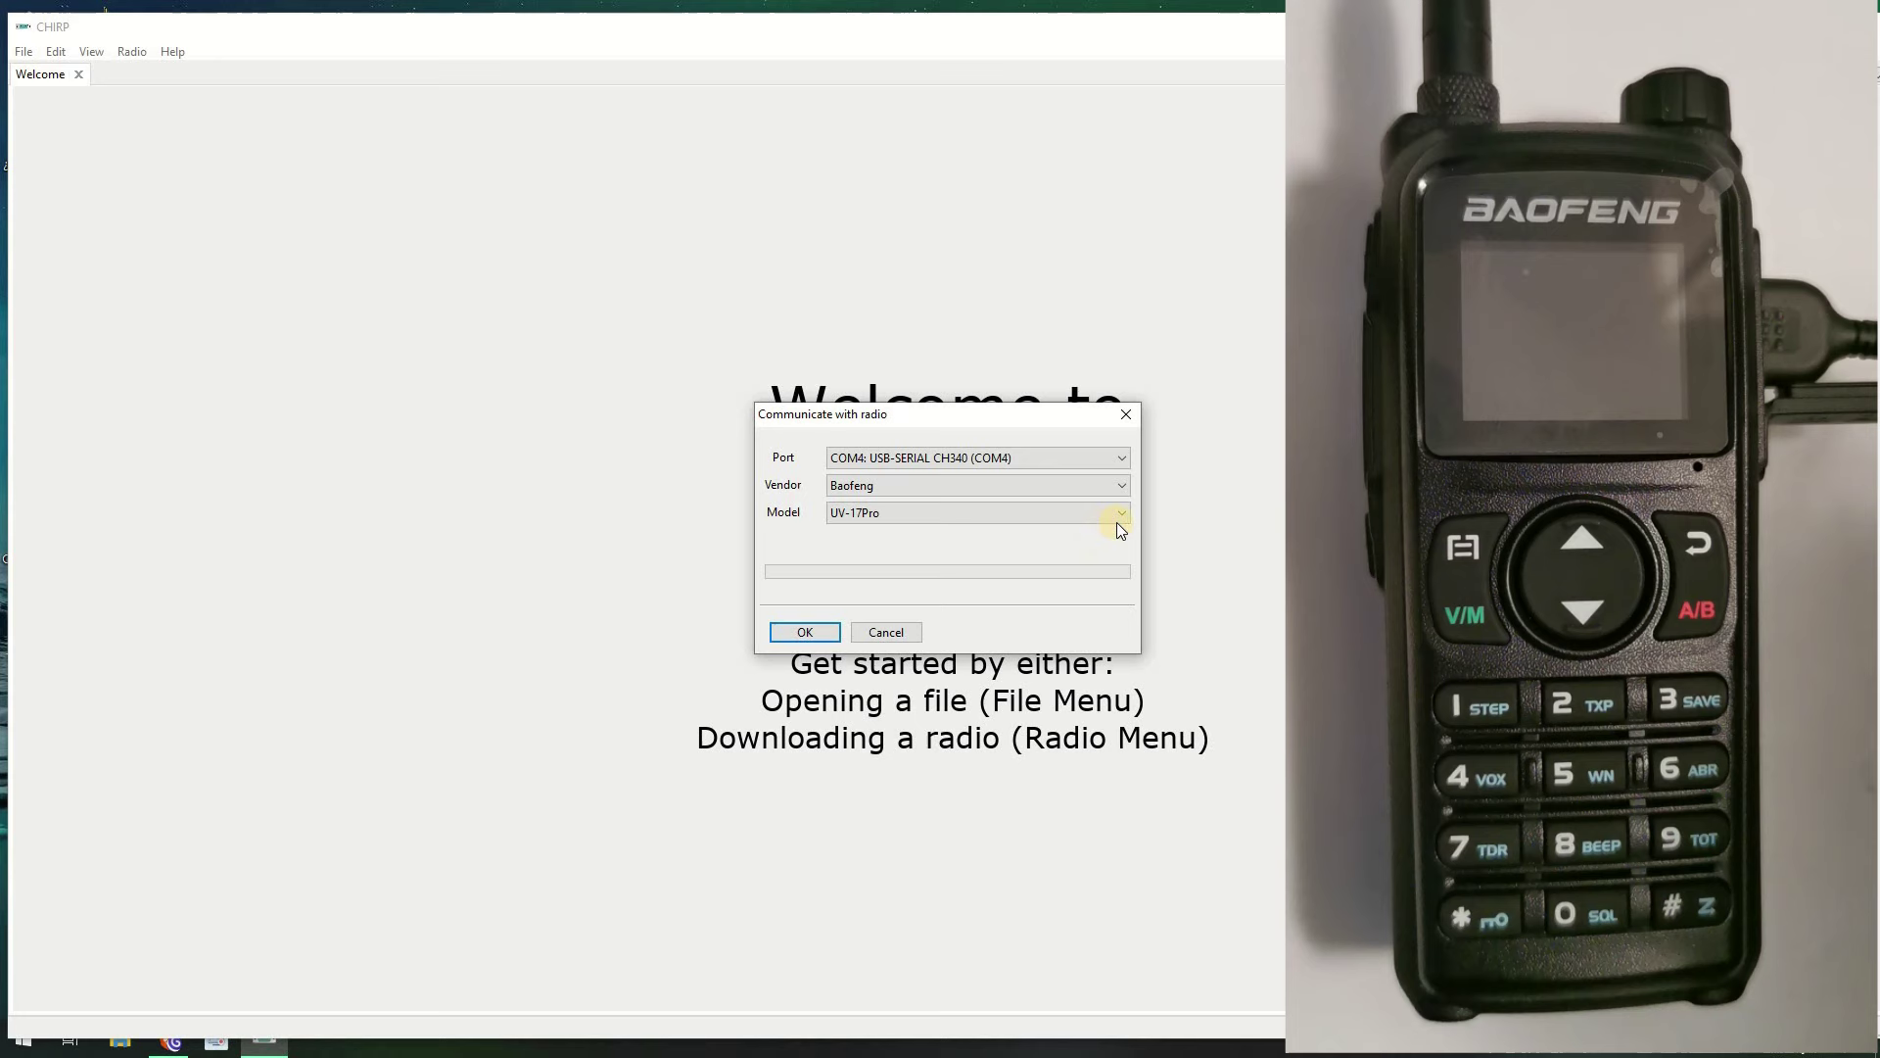
pyautogui.click(1118, 512)
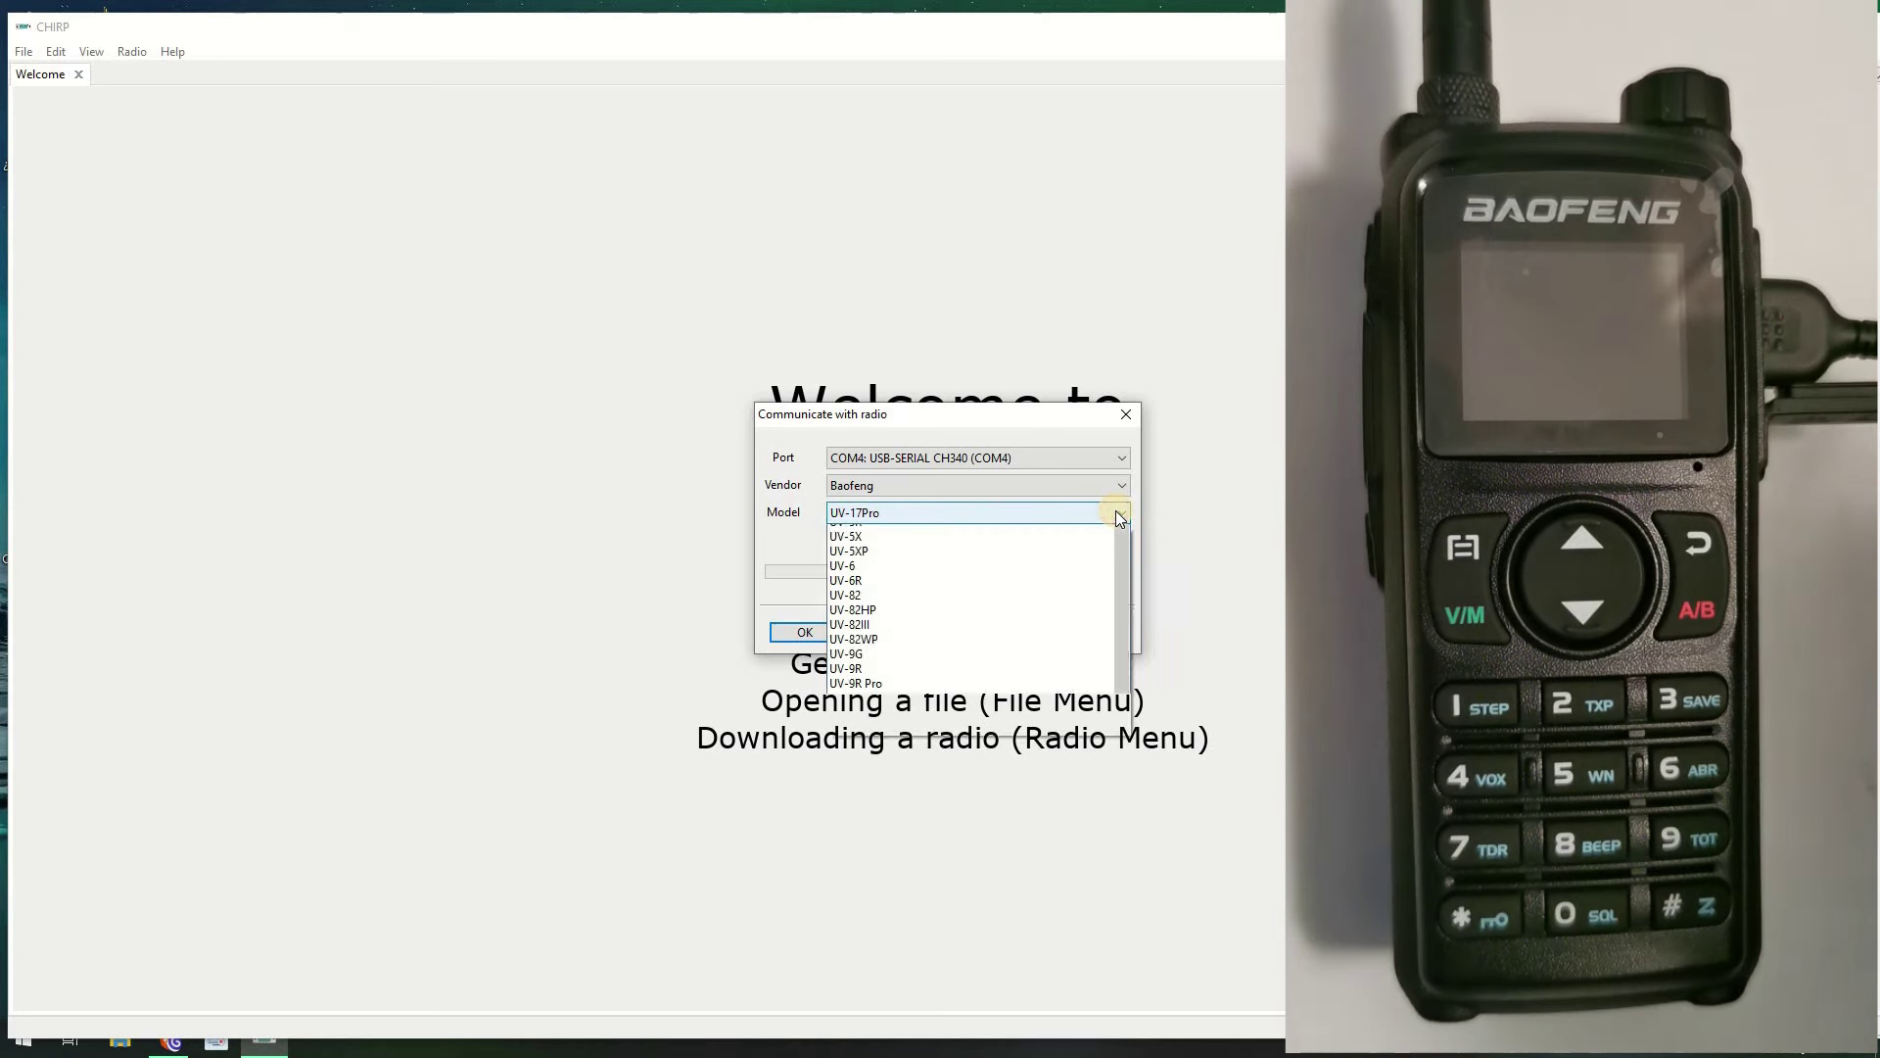
pyautogui.scroll(4, 1120, 679)
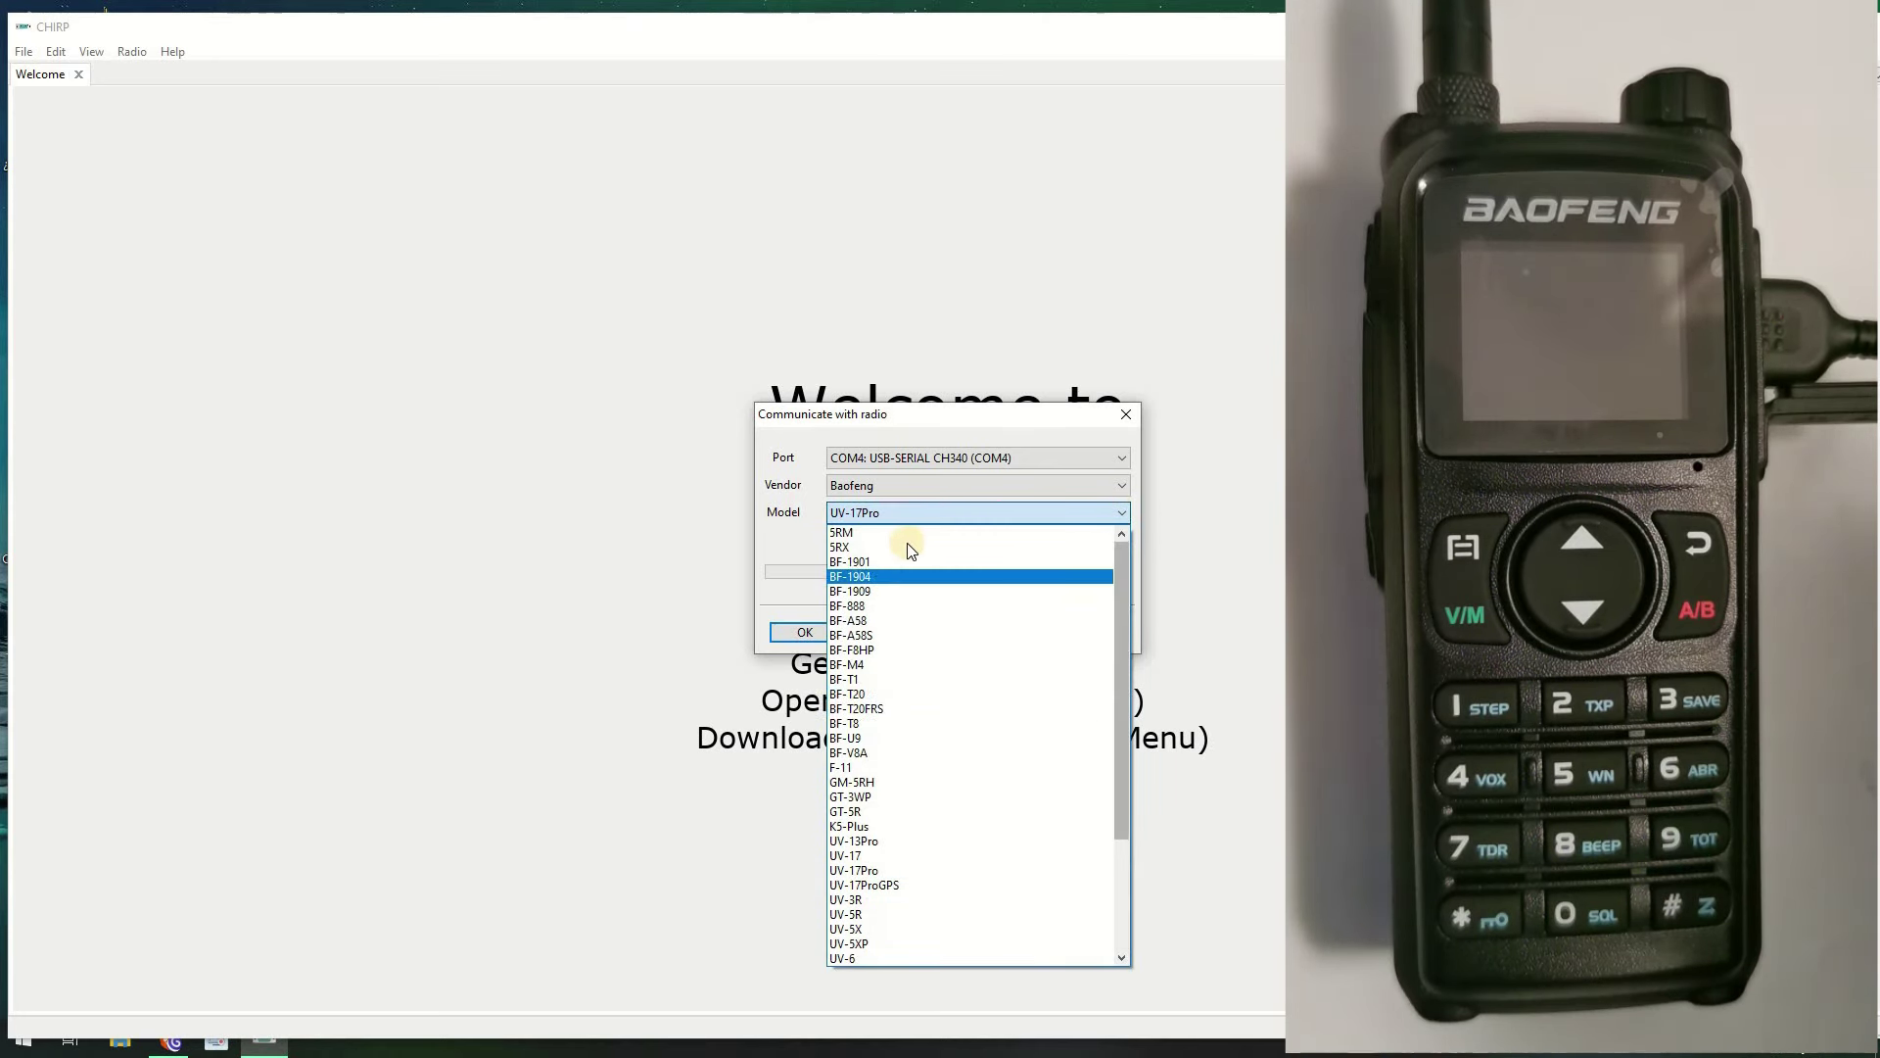
pyautogui.click(860, 531)
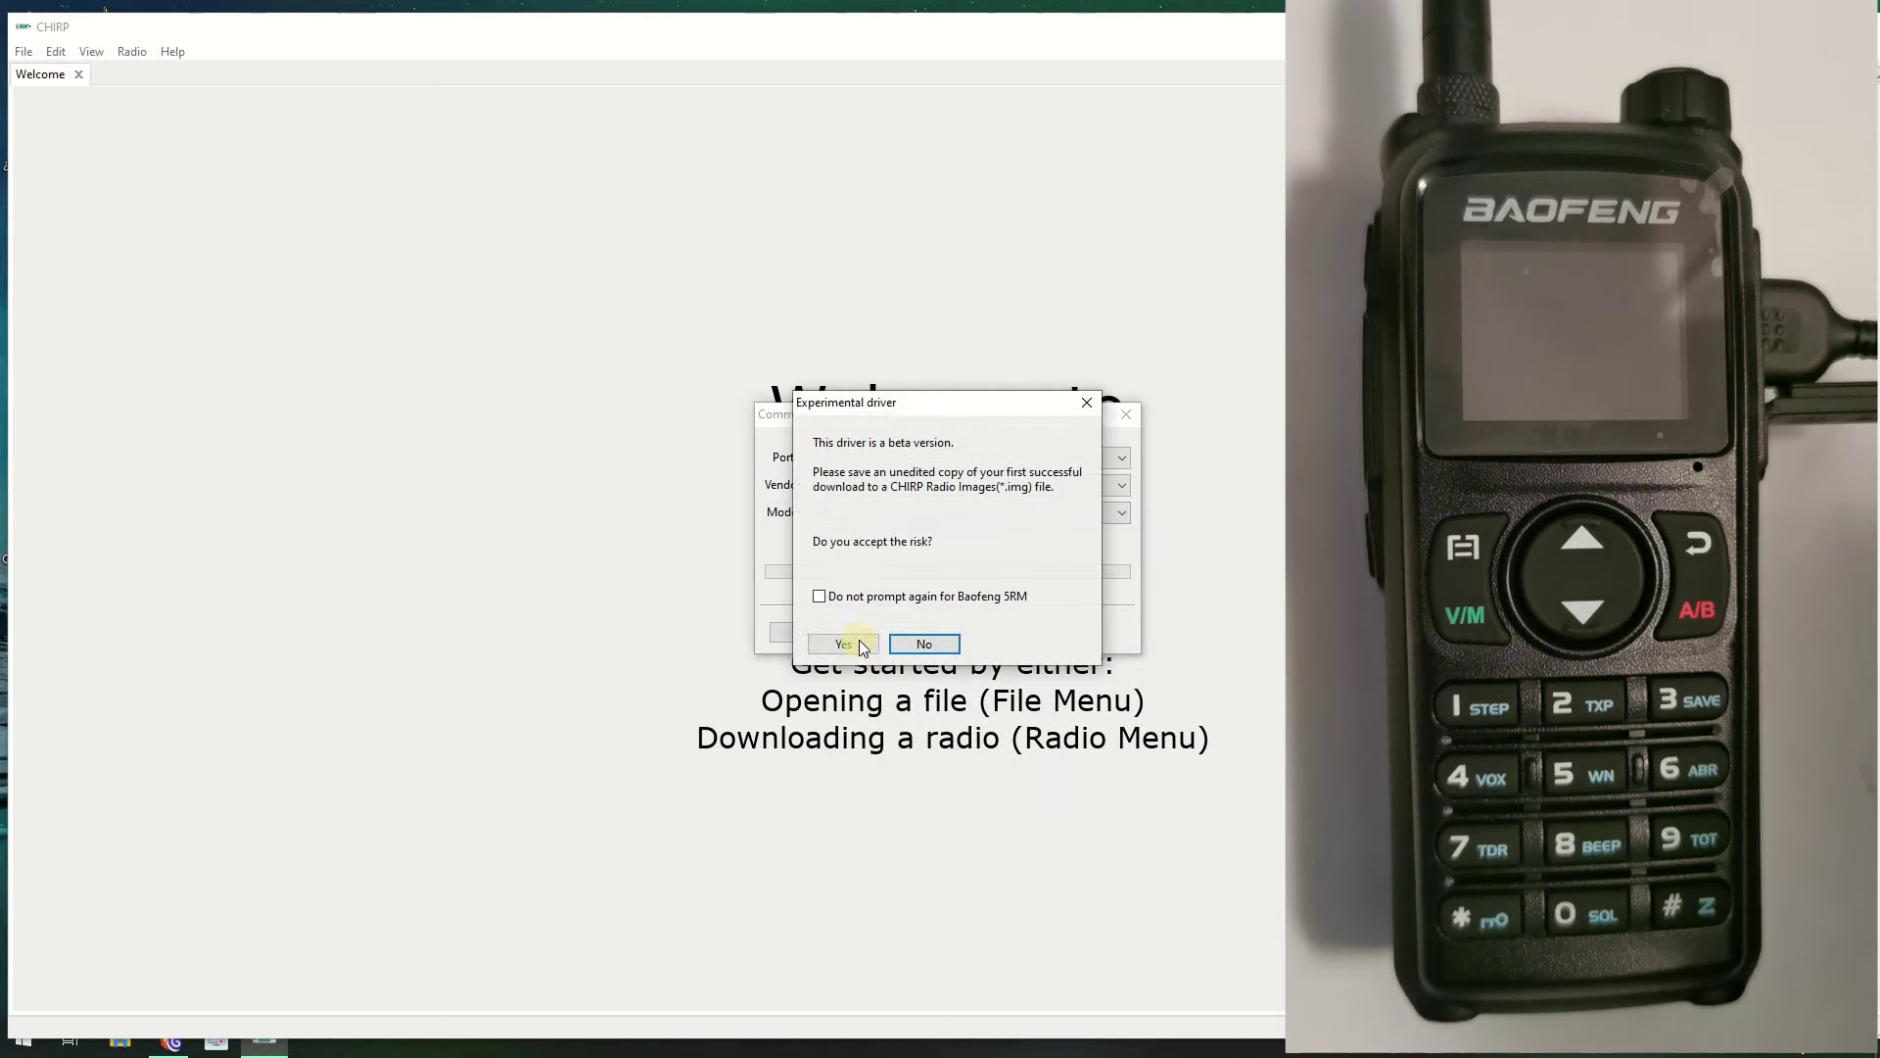
pyautogui.click(845, 646)
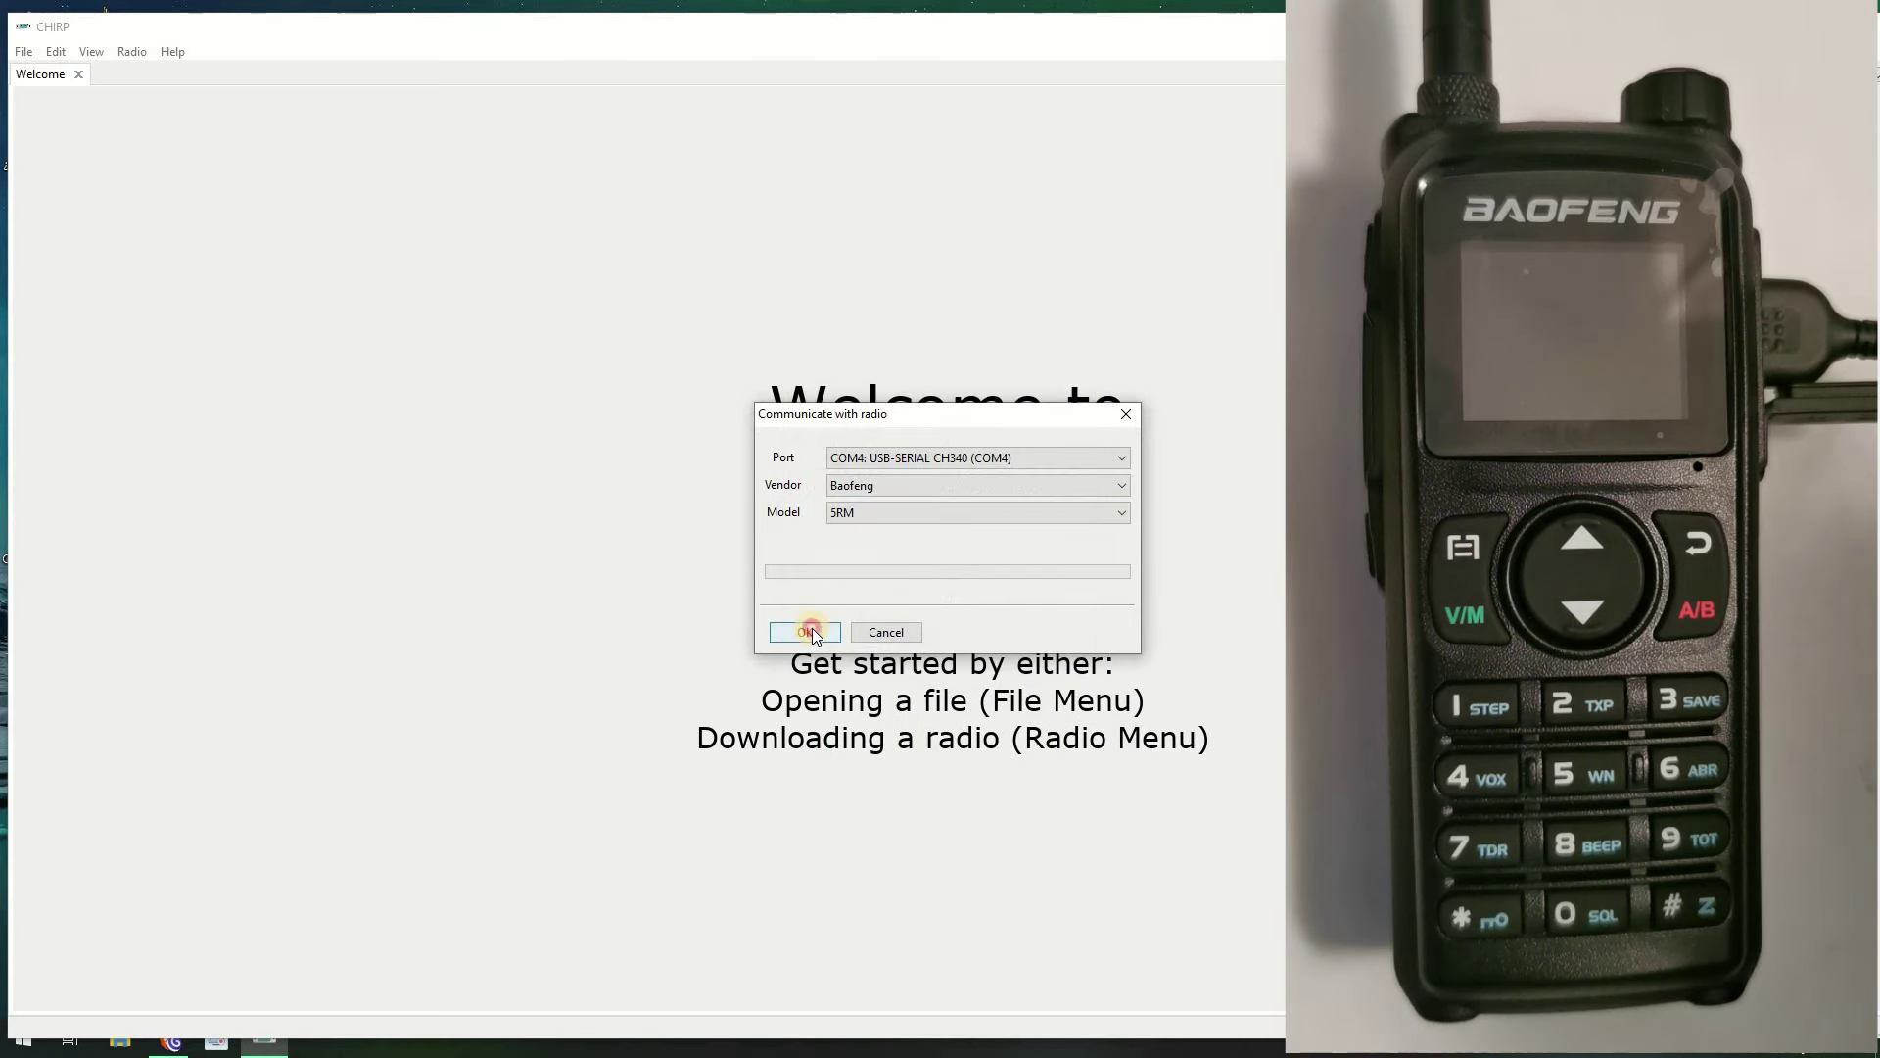
pyautogui.click(811, 630)
pyautogui.click(852, 632)
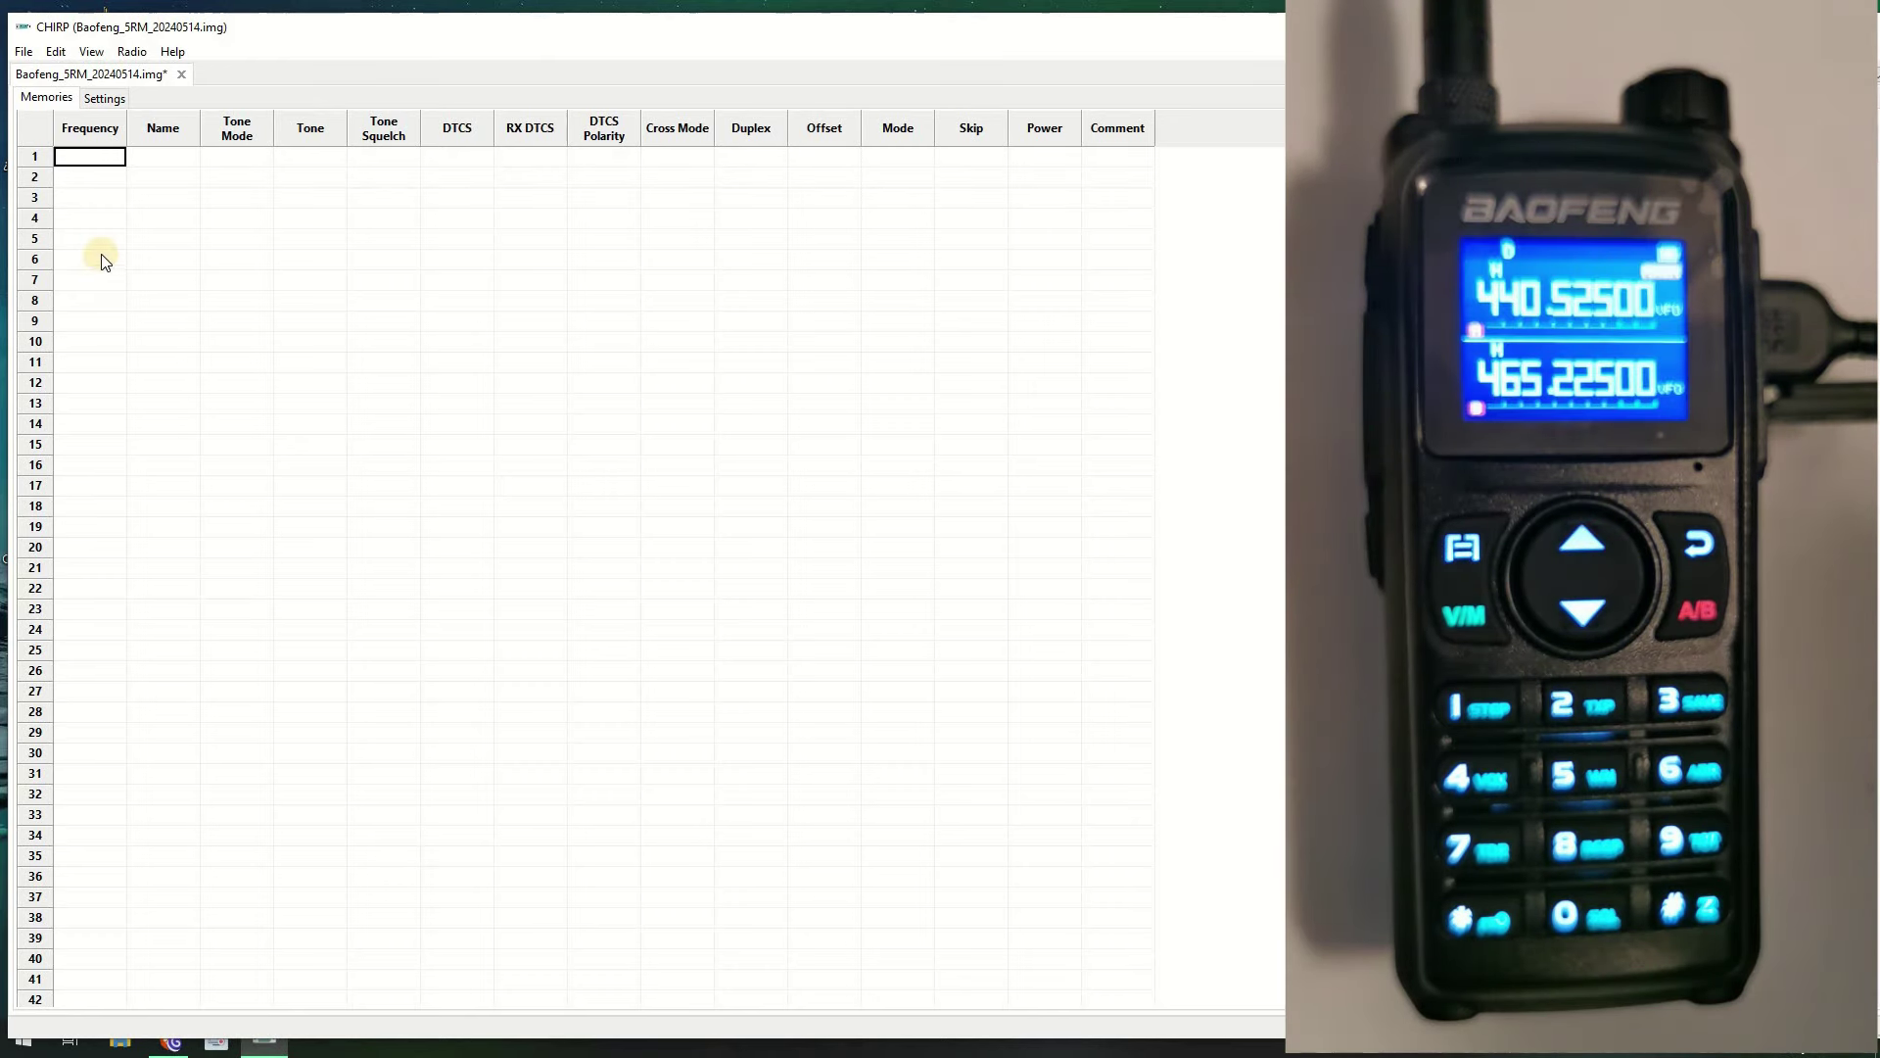
# Try to enter 147.254 as the frequency of memory channel 1
pyautogui.click(99, 160)
pyautogui.write('1477')
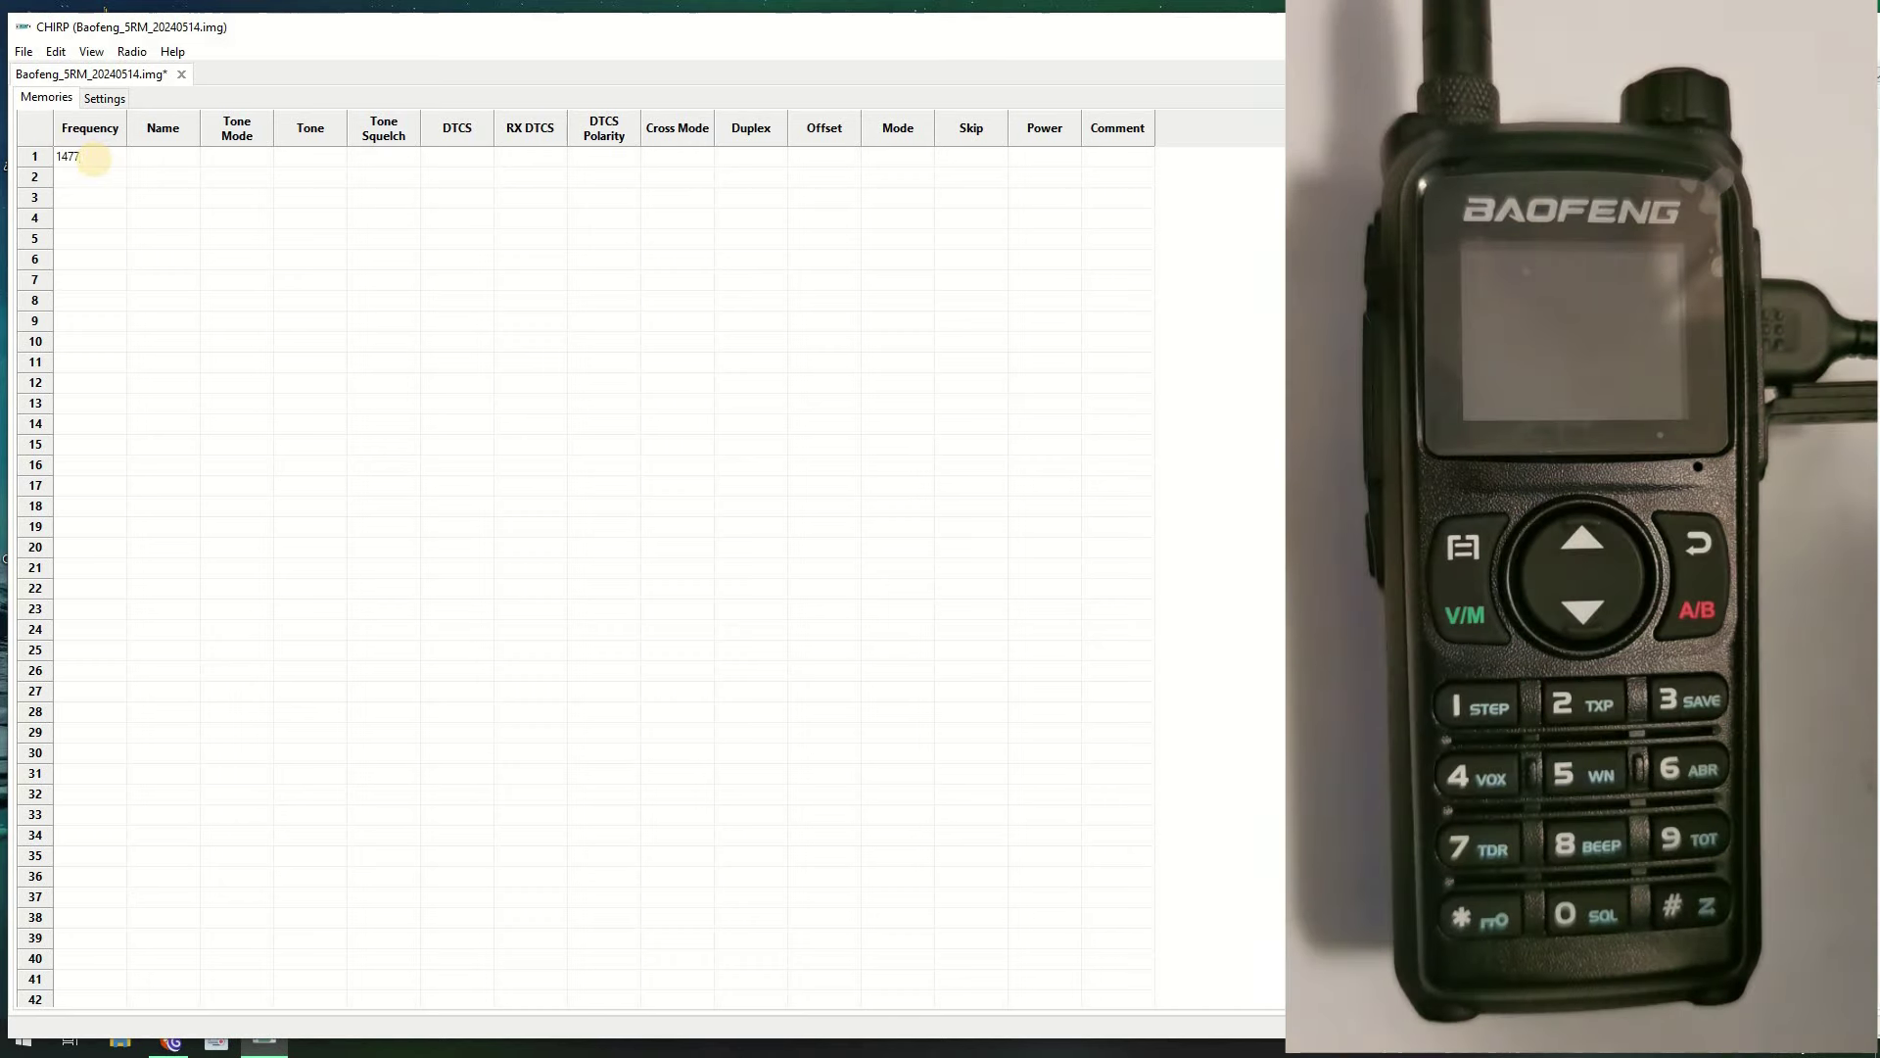
pyautogui.write('.254')
pyautogui.click(650, 537)
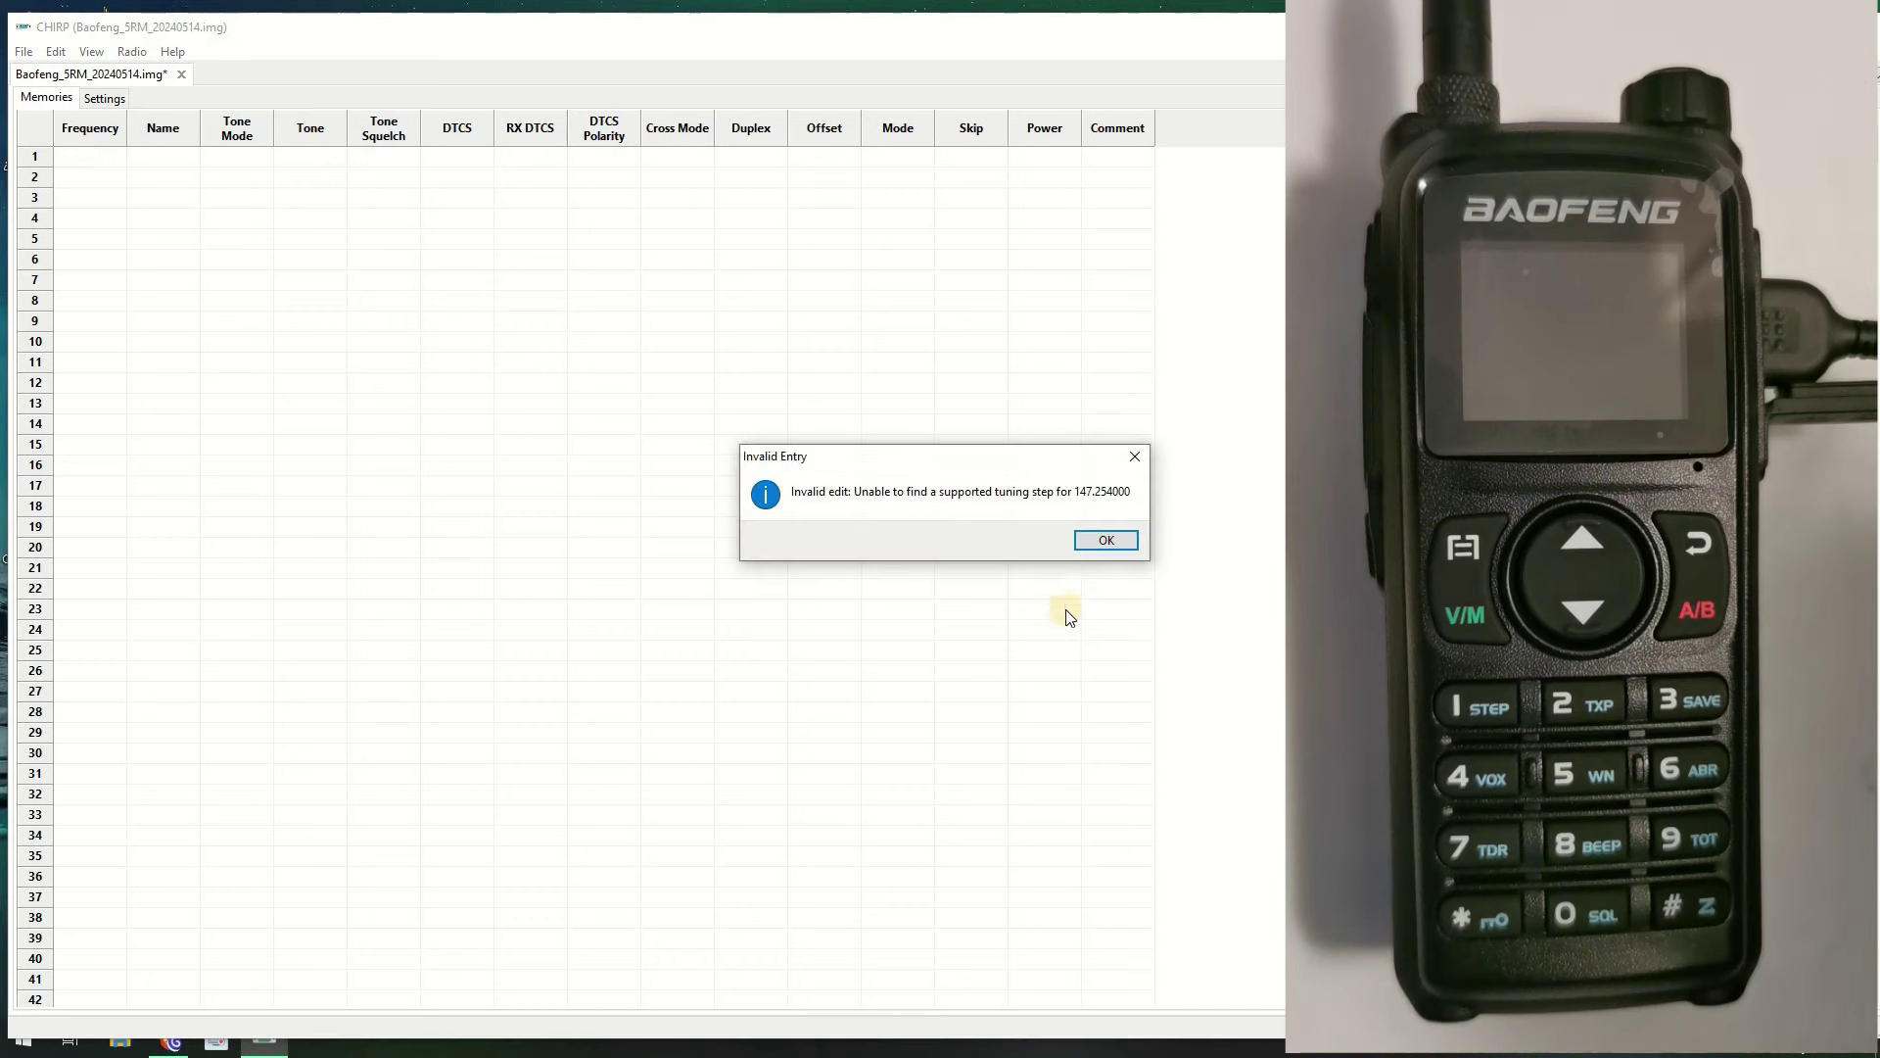
pyautogui.click(1101, 538)
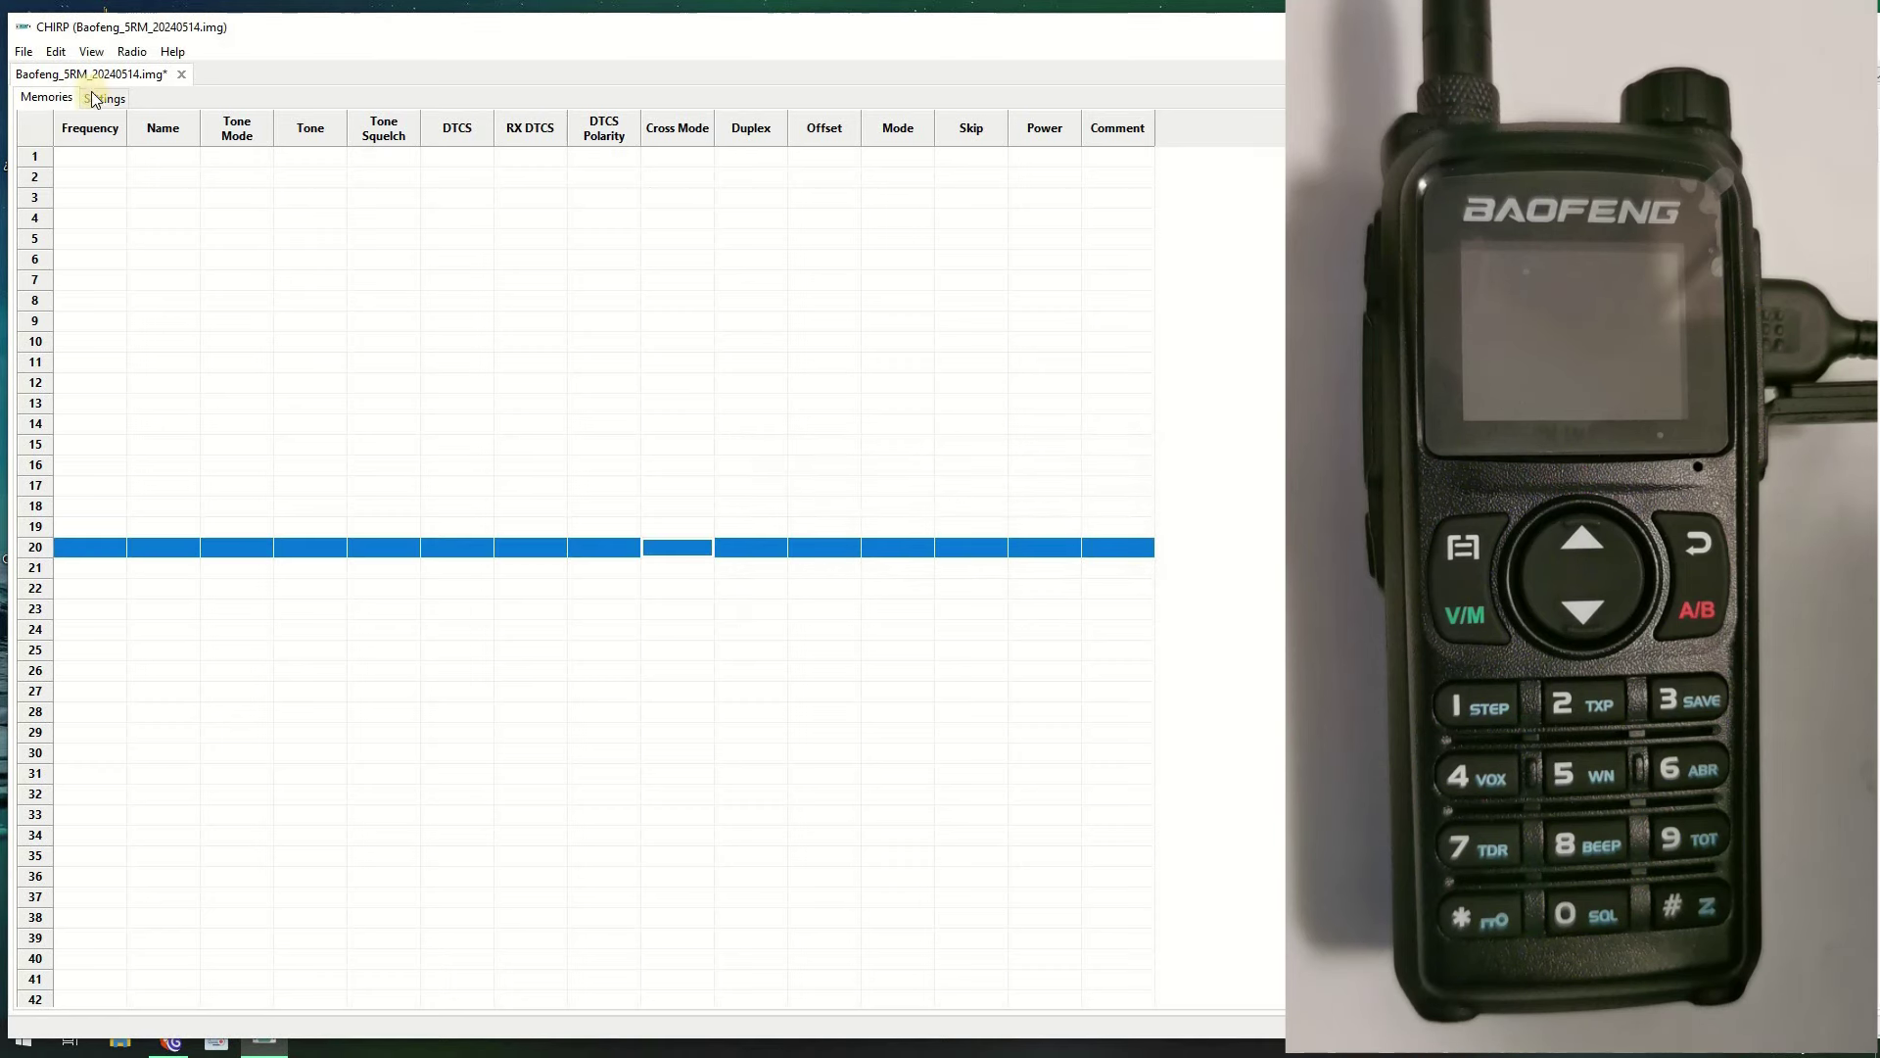
# Look through the country choices of the RepeaterBook query and close it without running a query
pyautogui.click(131, 52)
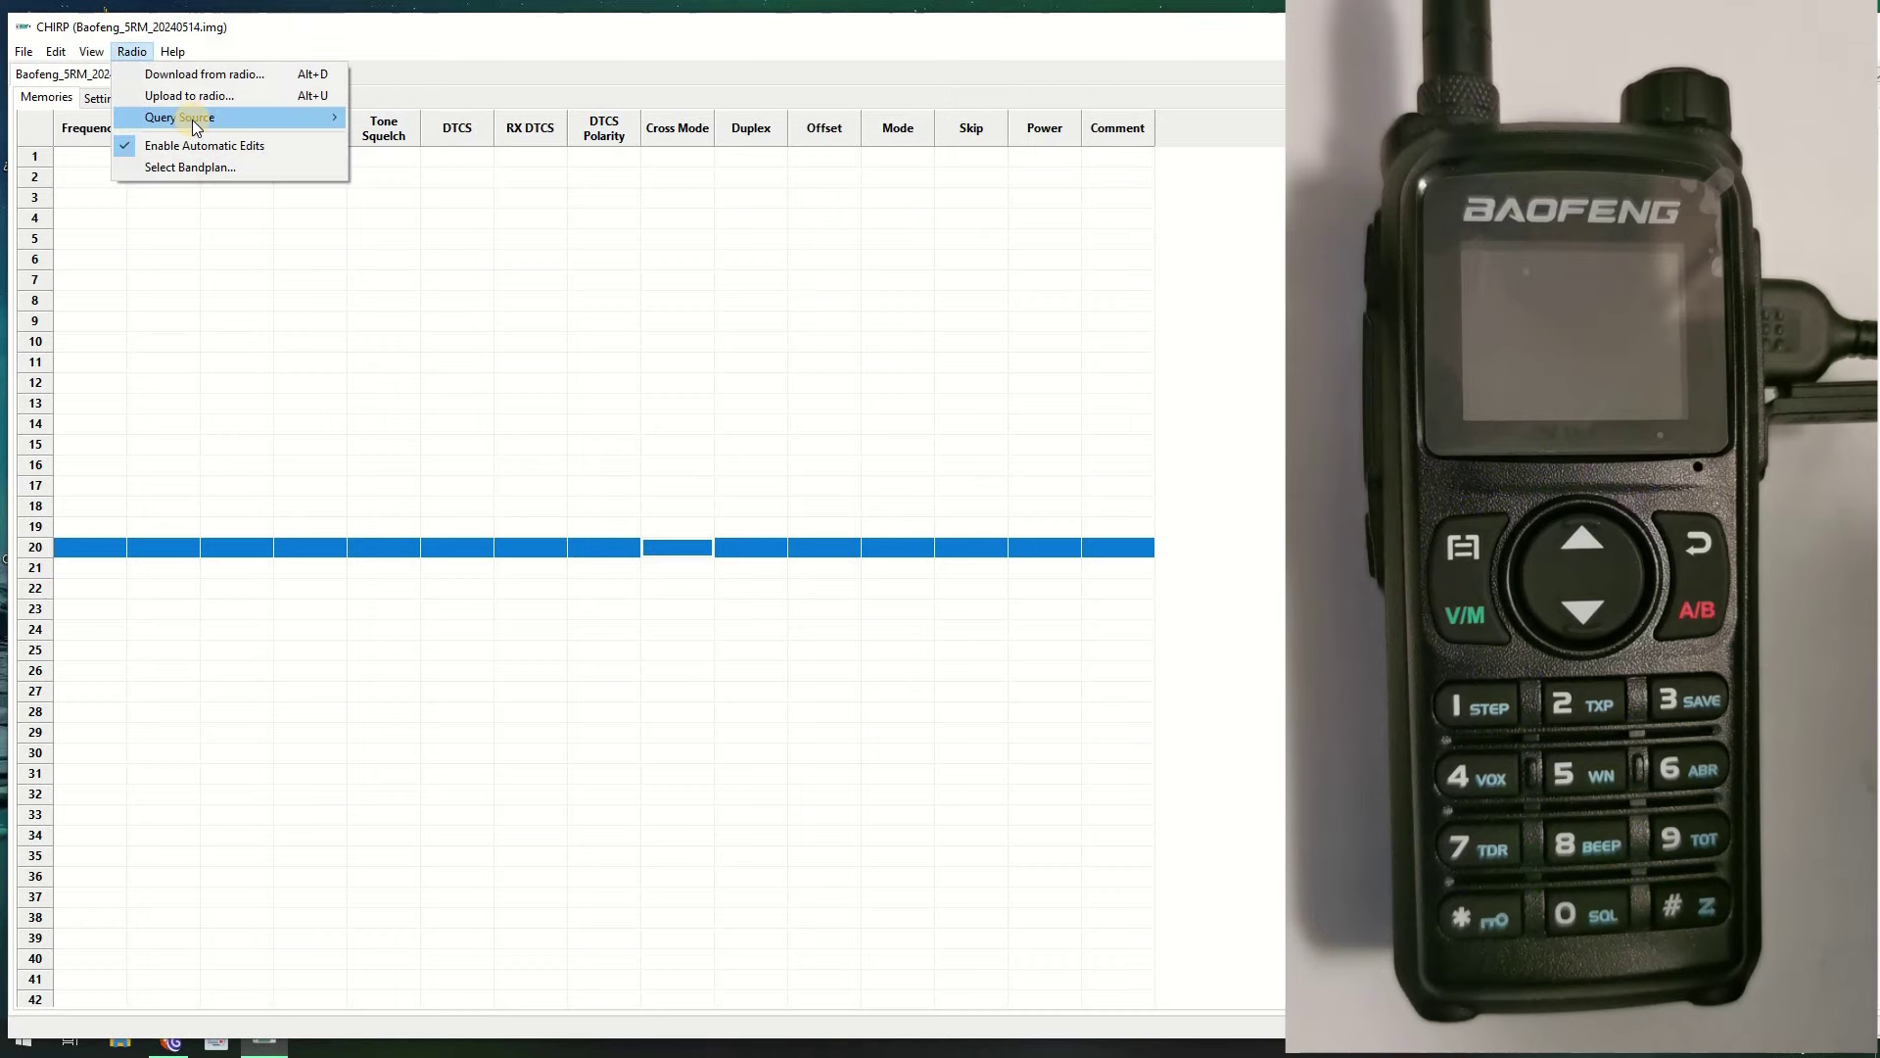
pyautogui.moveTo(191, 117)
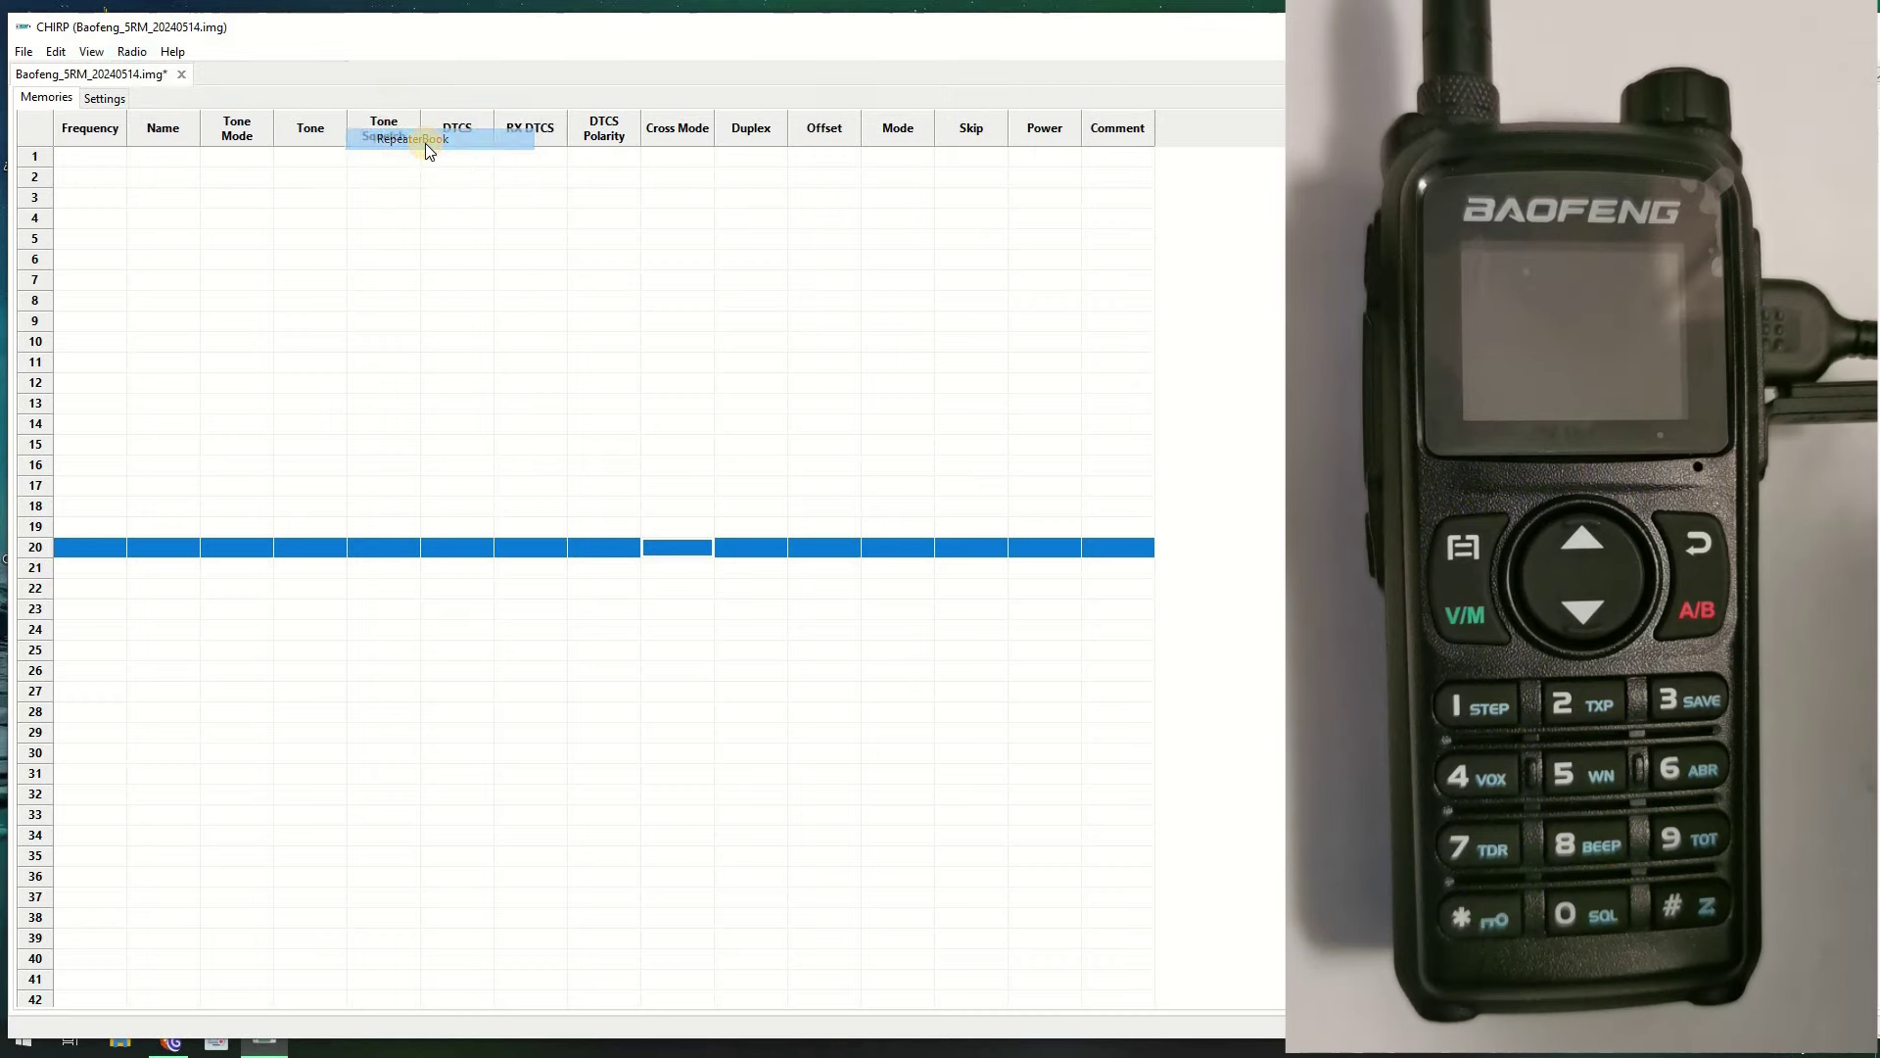
pyautogui.click(1007, 408)
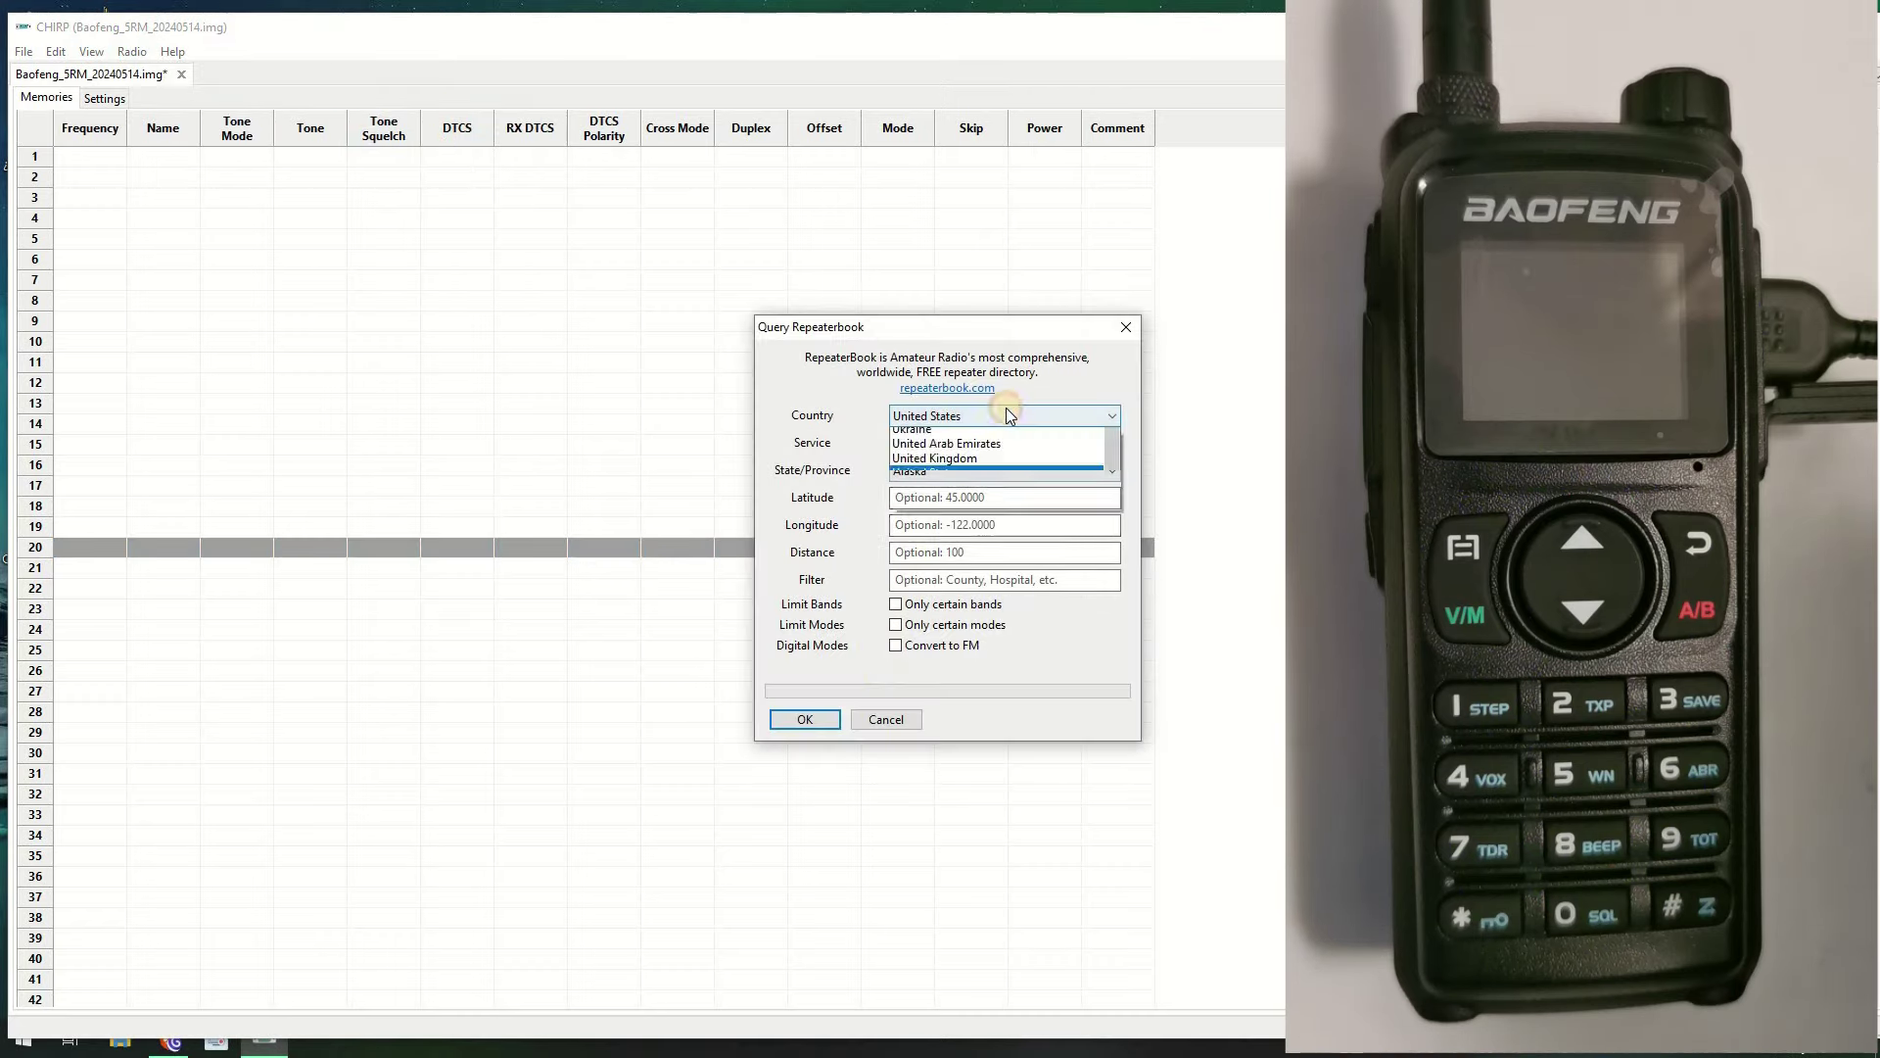
pyautogui.scroll(15, 1025, 485)
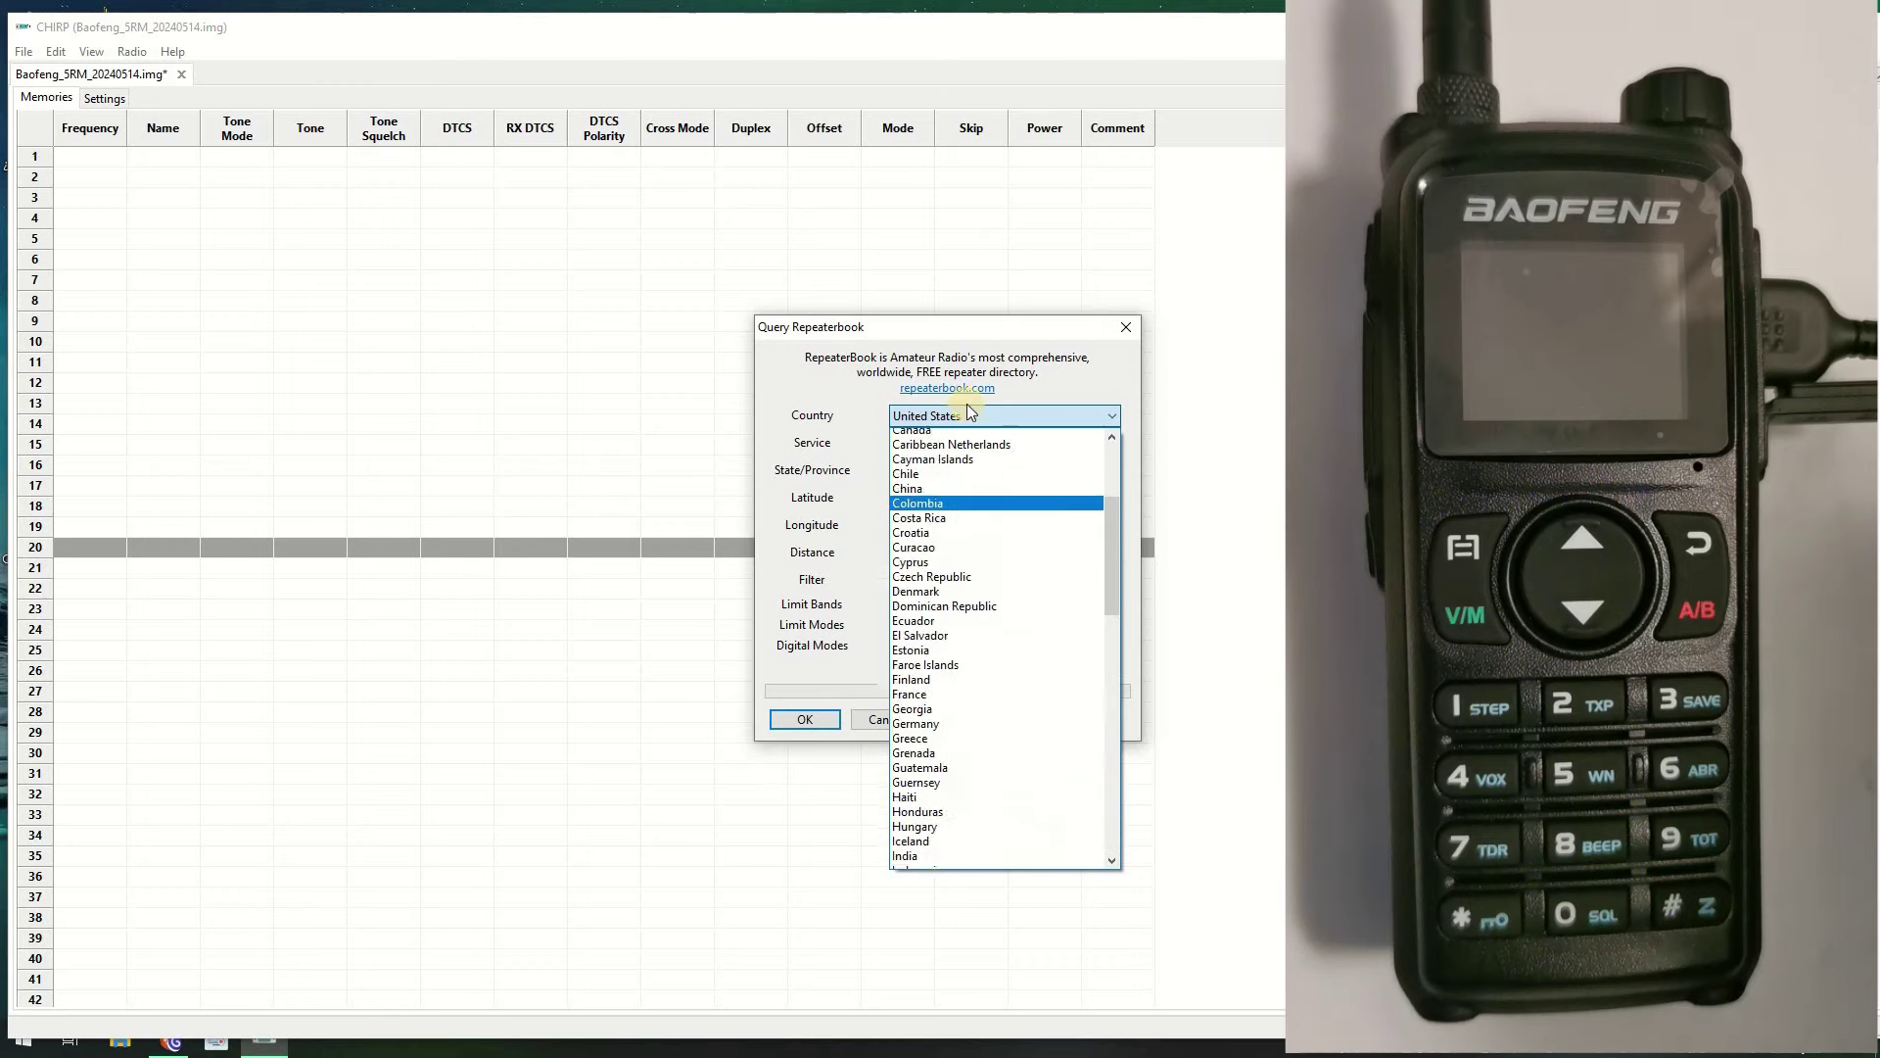
pyautogui.scroll(10, 980, 451)
pyautogui.click(1242, 285)
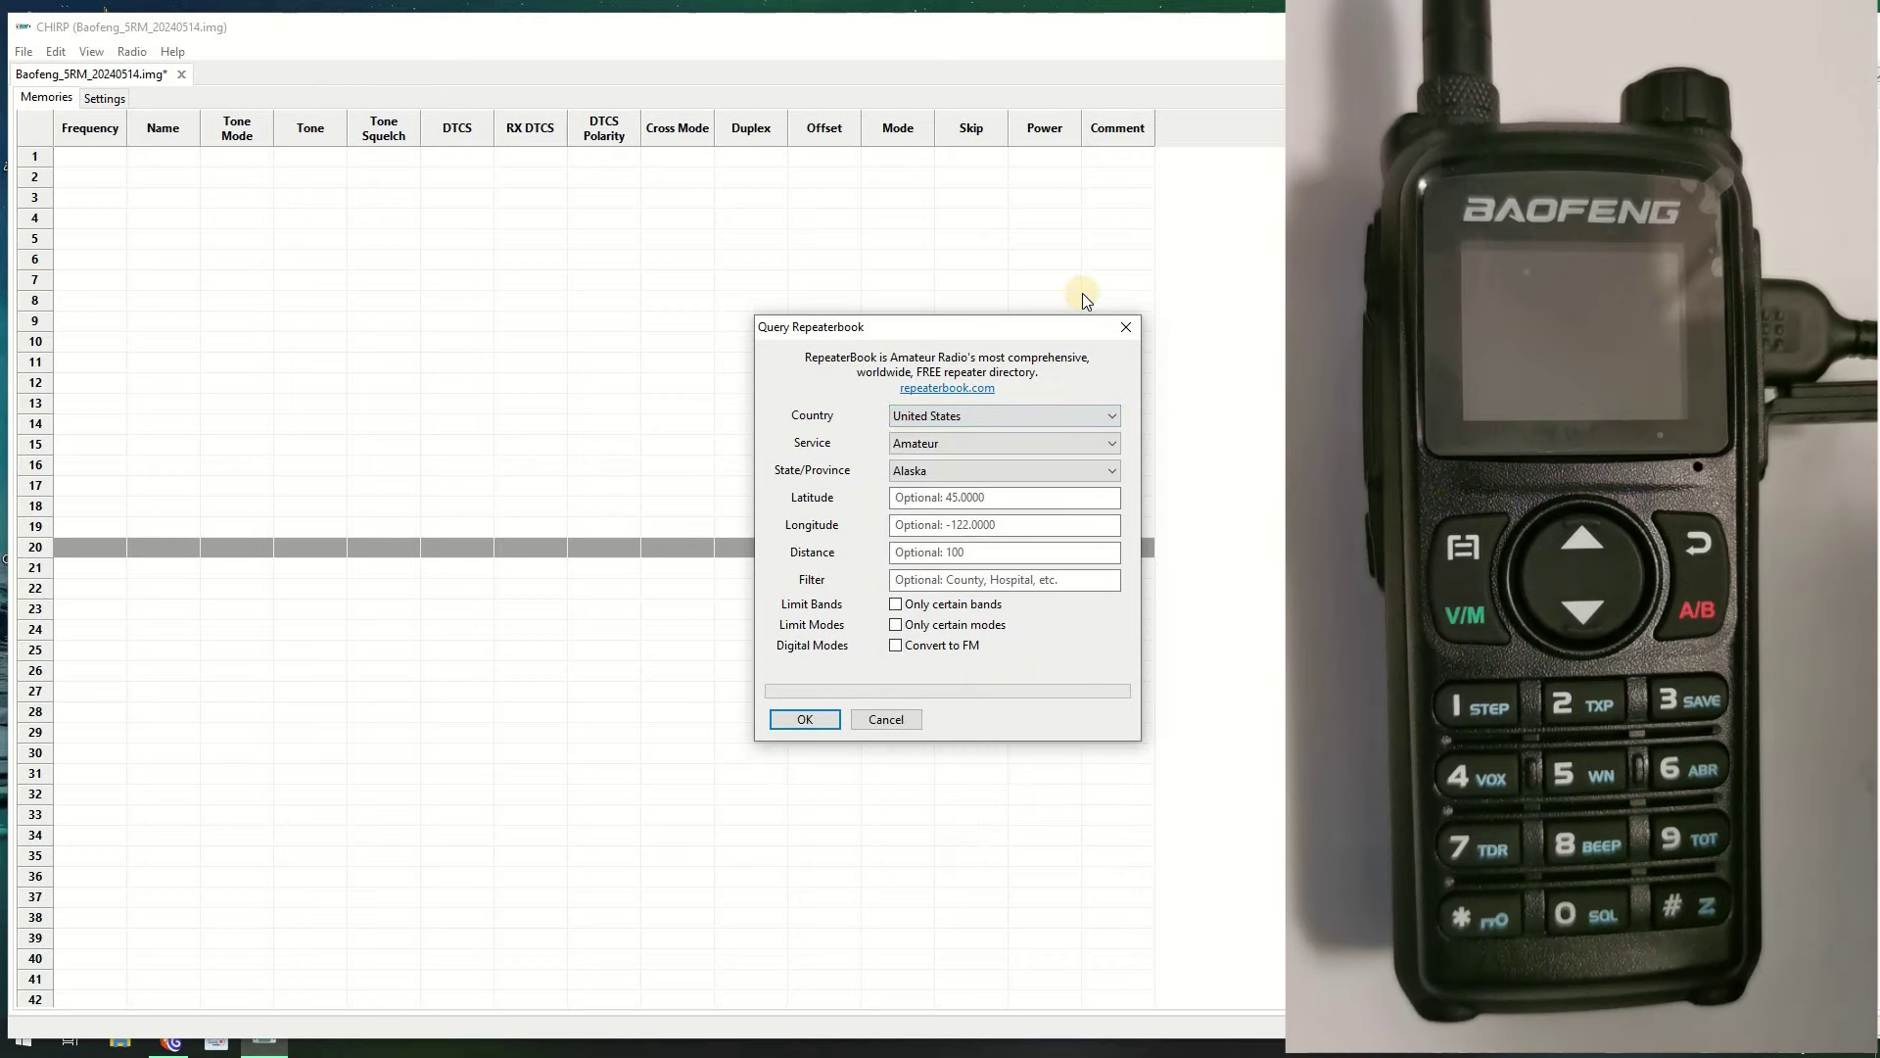
pyautogui.click(1124, 323)
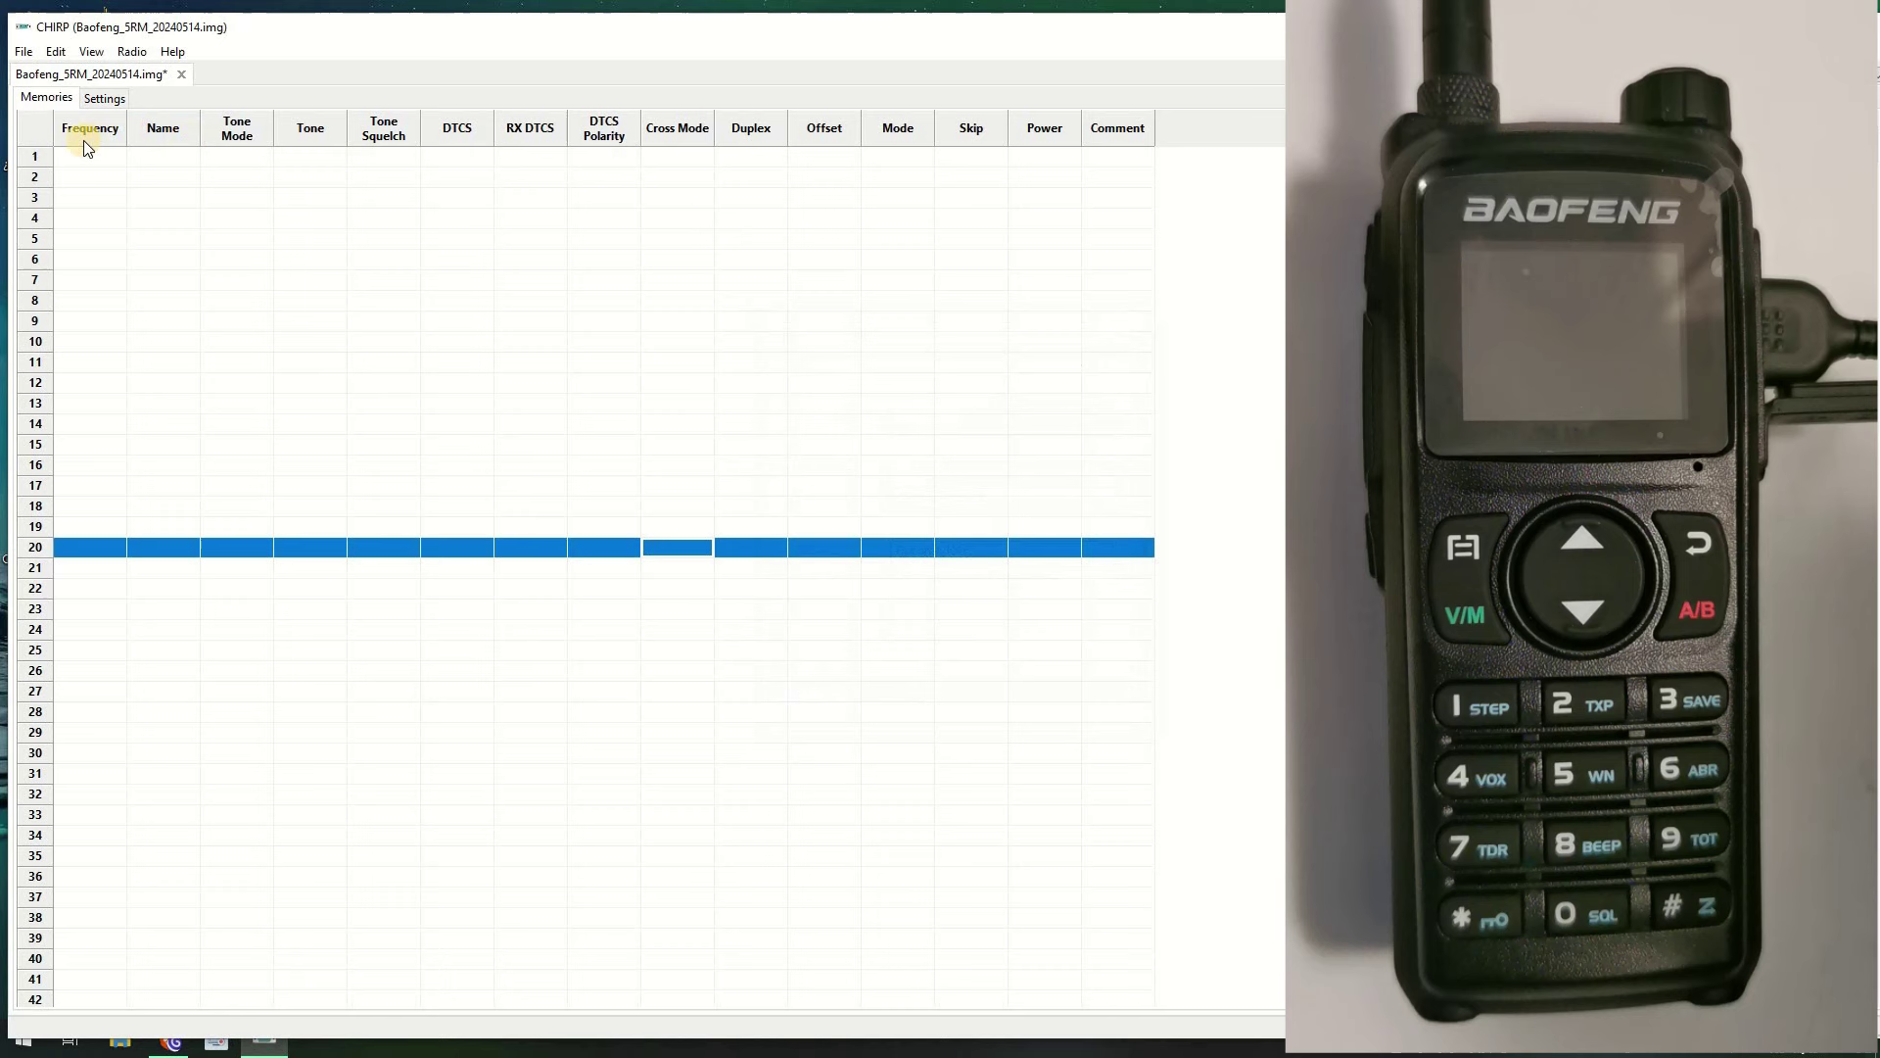
# Set the frequency of memory channel 1 to 147.32
pyautogui.click(81, 156)
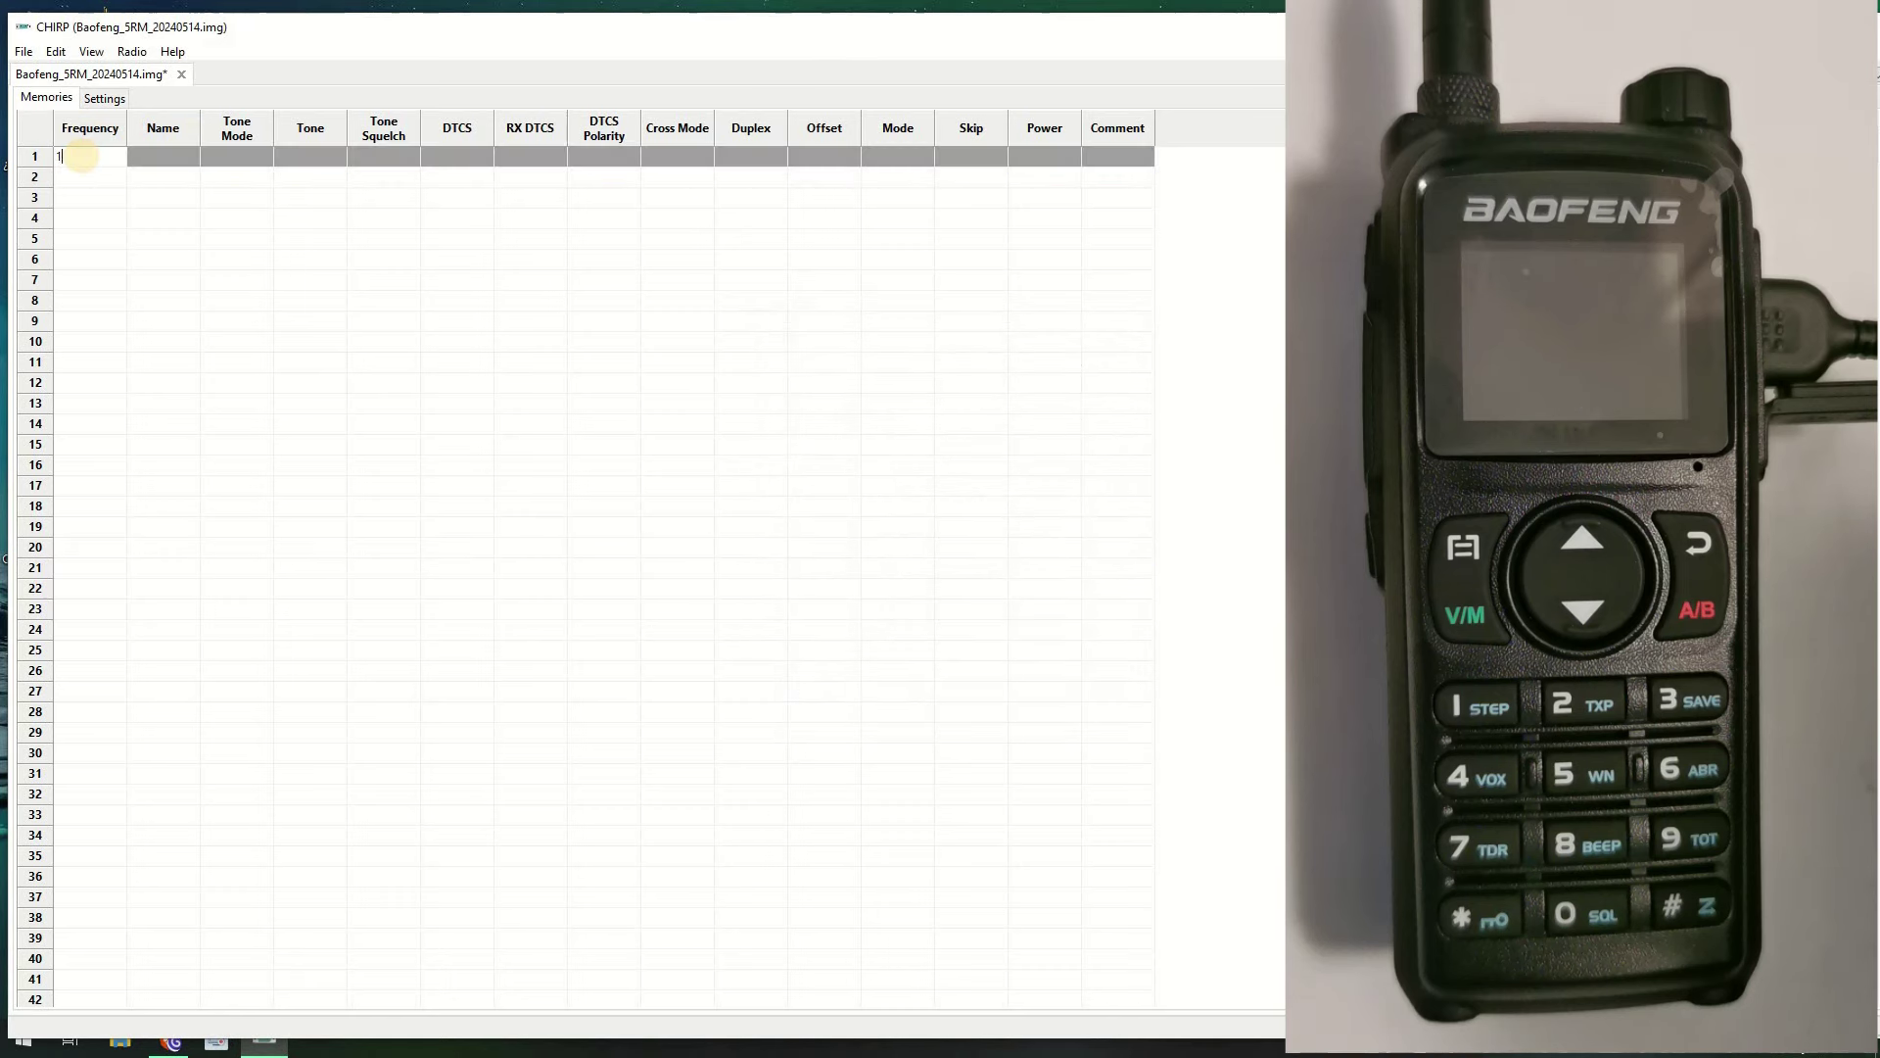
pyautogui.write('147.32')
pyautogui.click(370, 507)
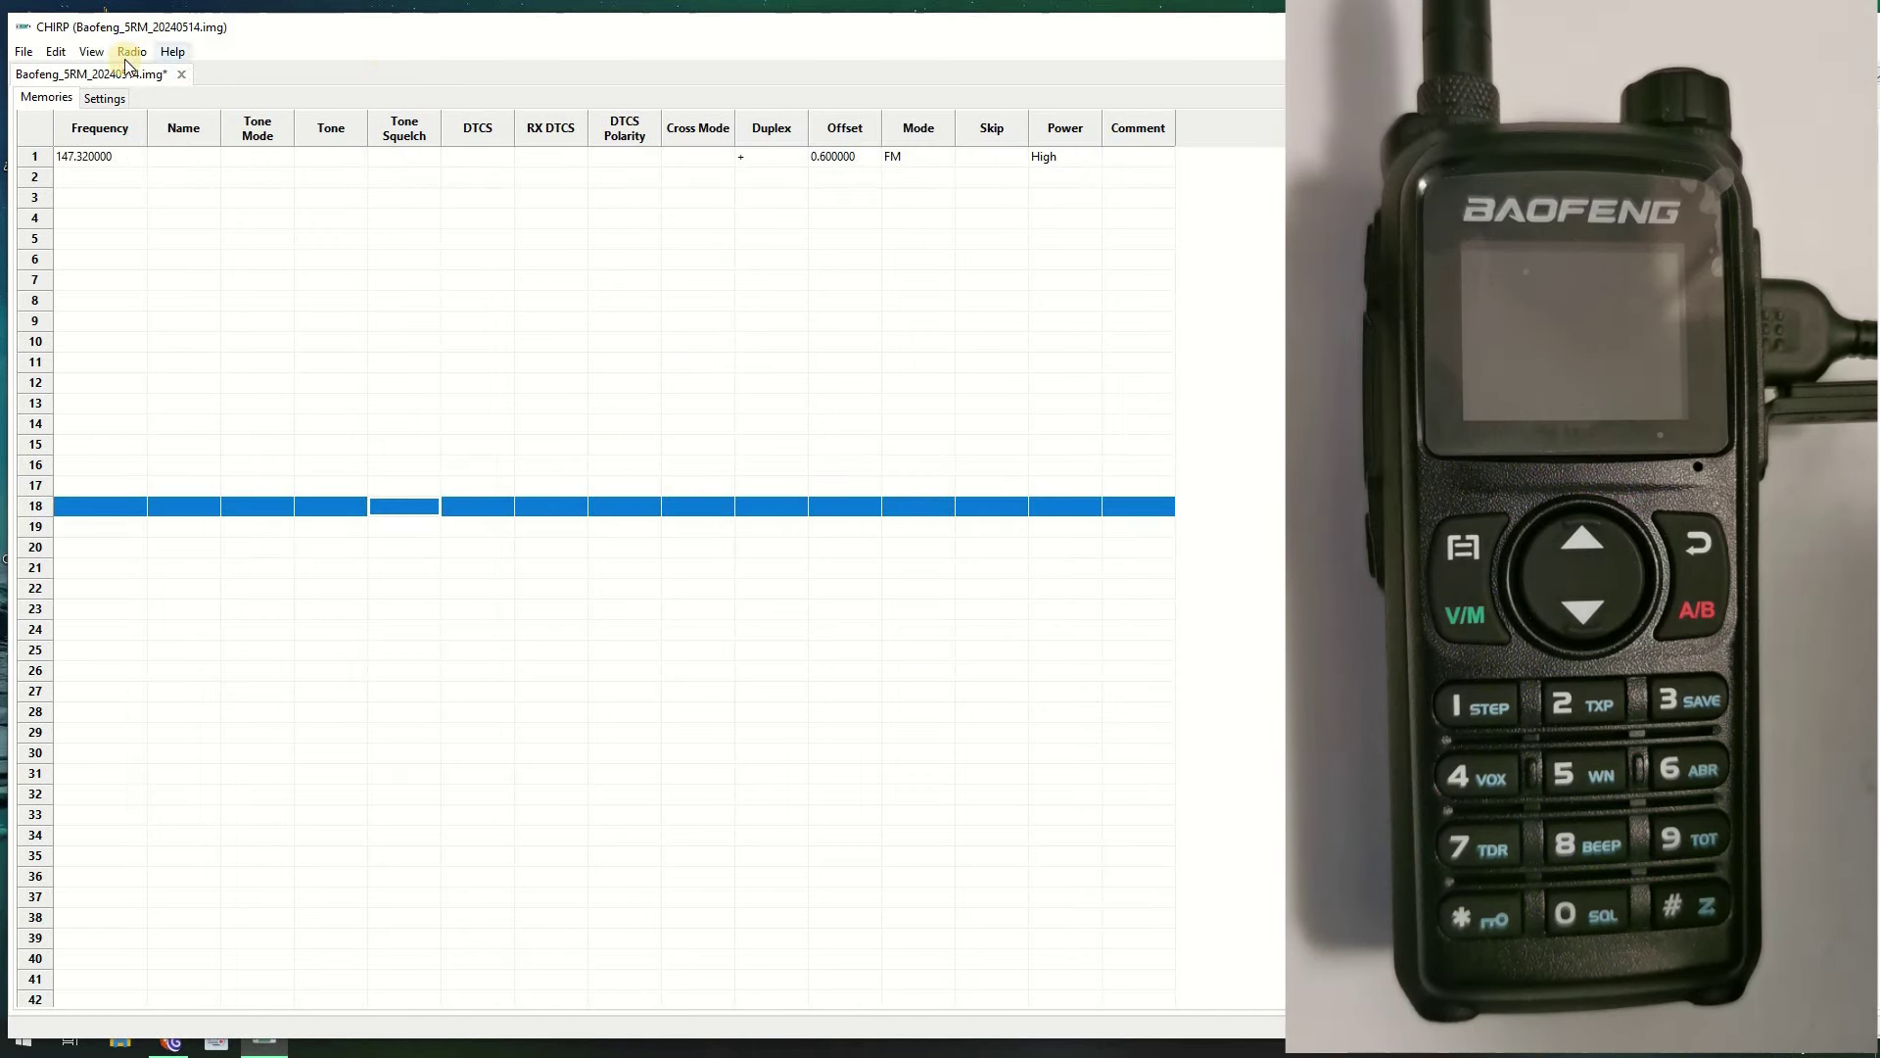
# Upload the edited 5RM memory image to the radio over COM4 and accept the upload instructions
pyautogui.click(169, 50)
pyautogui.moveTo(134, 52)
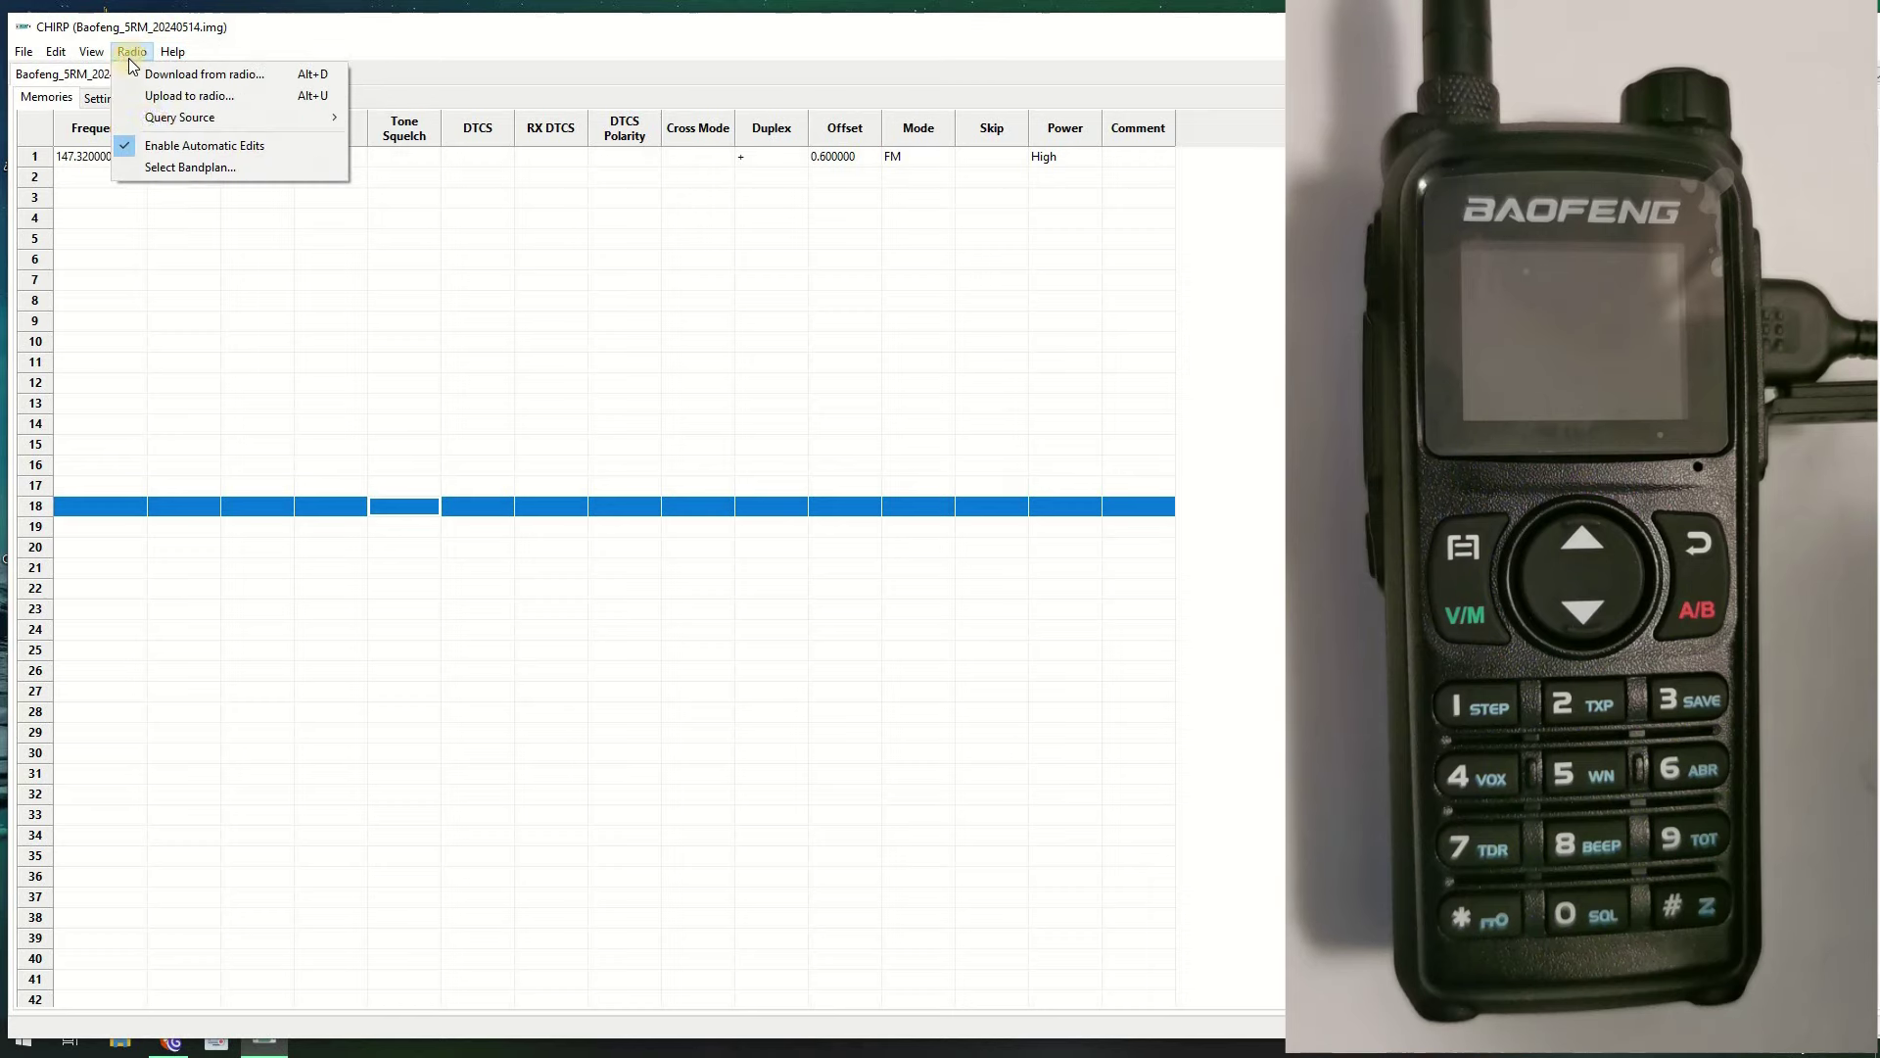
pyautogui.click(186, 95)
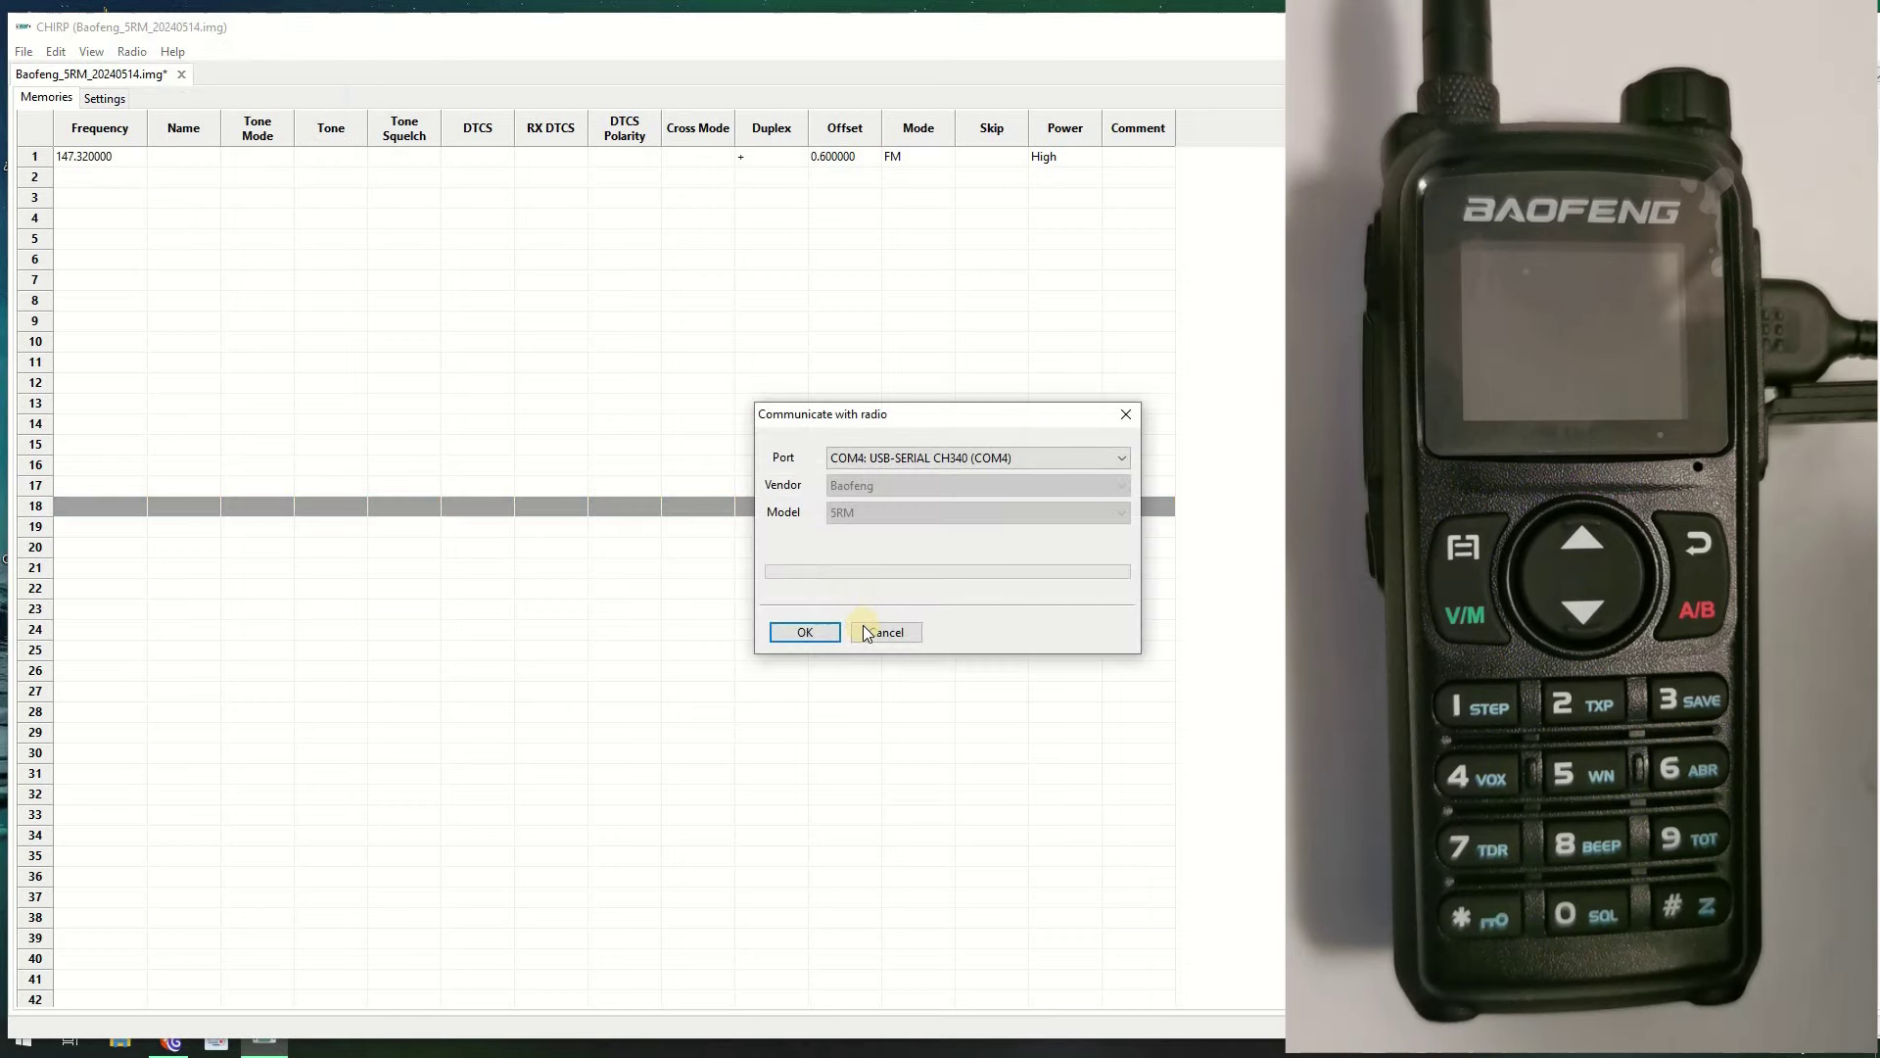
pyautogui.click(795, 631)
pyautogui.click(839, 641)
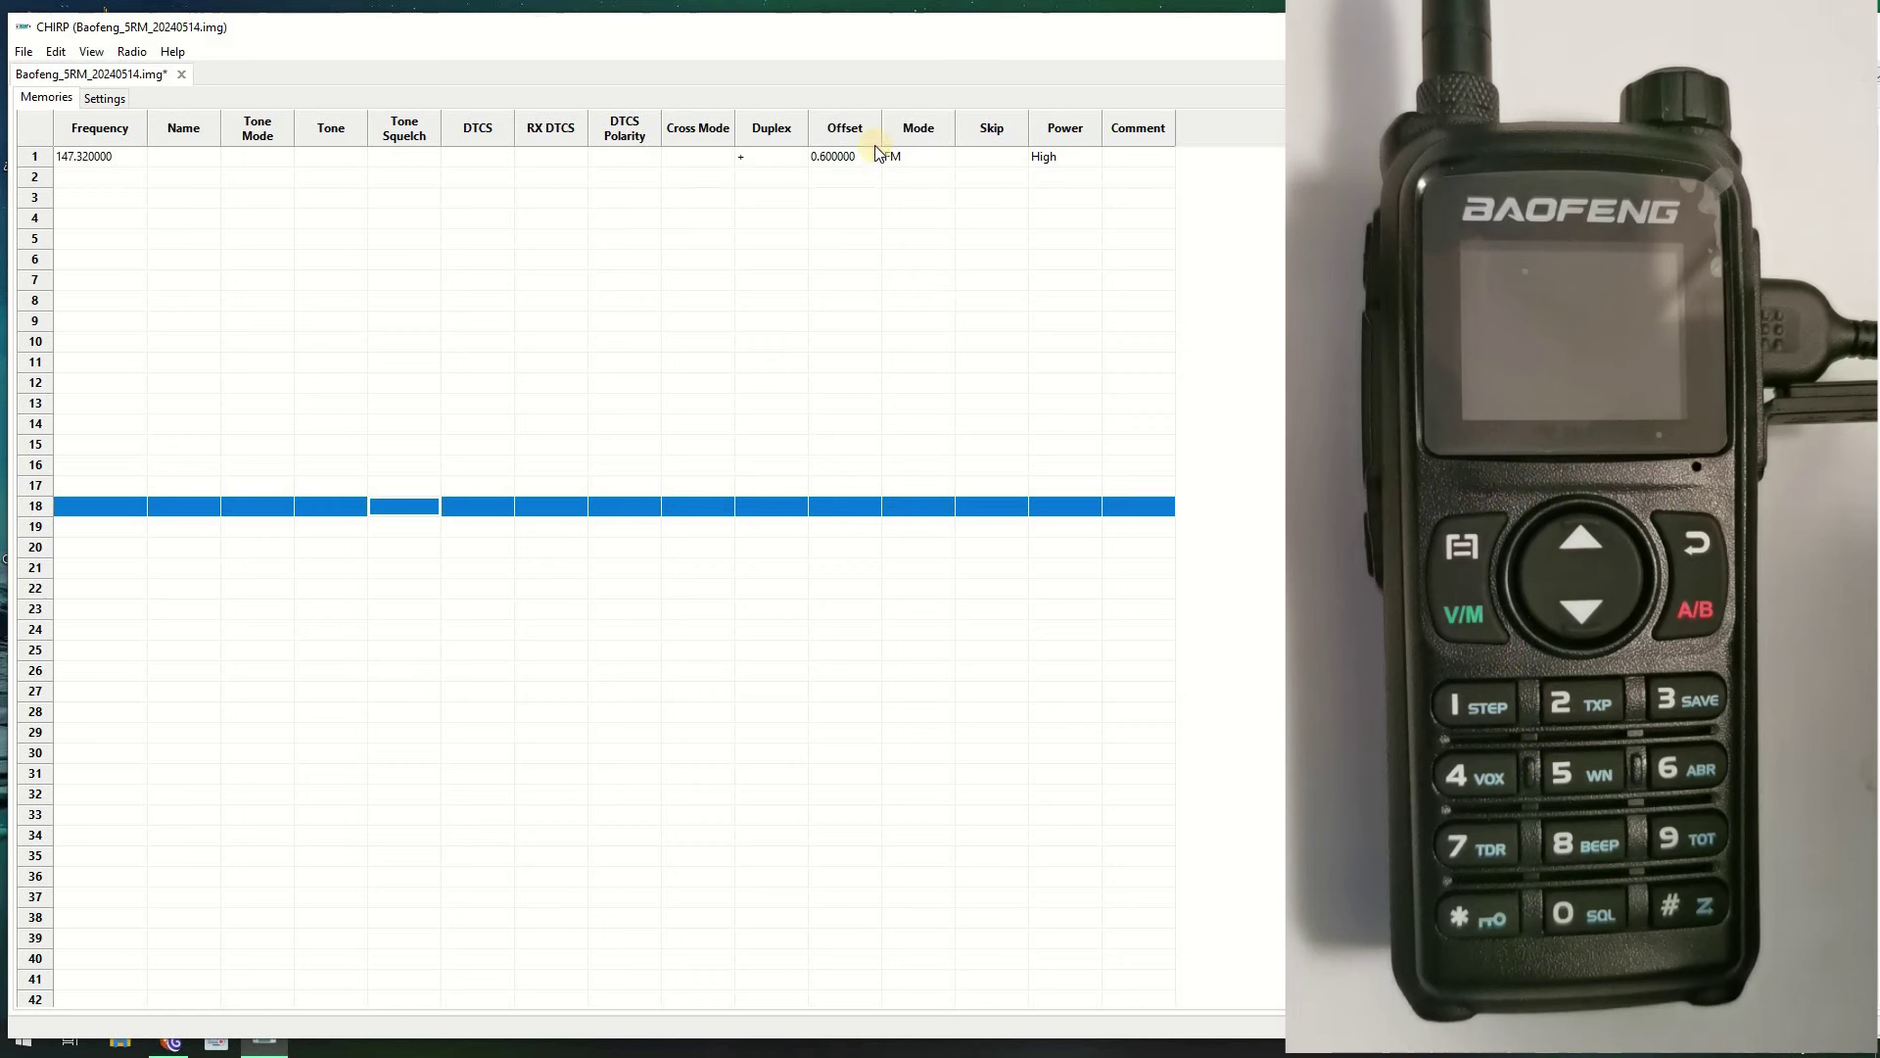
pyautogui.click(24, 52)
pyautogui.click(54, 74)
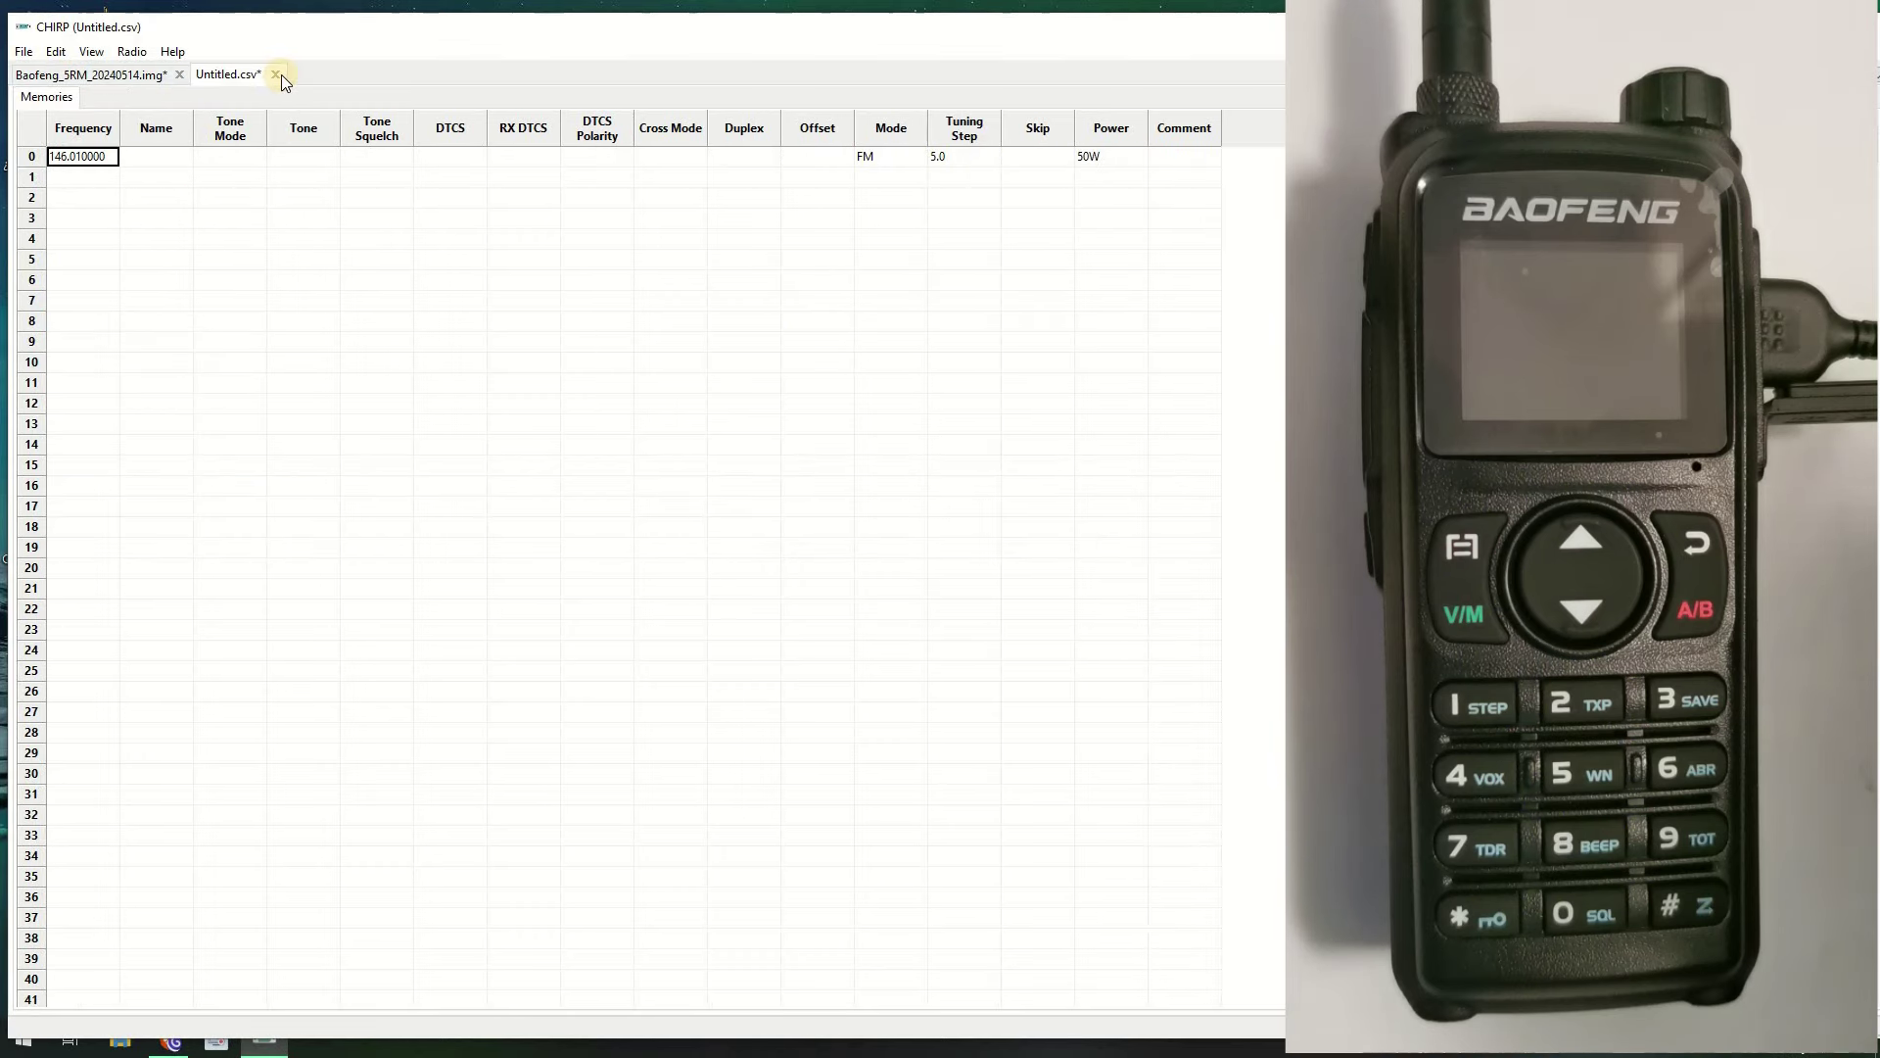
pyautogui.click(277, 74)
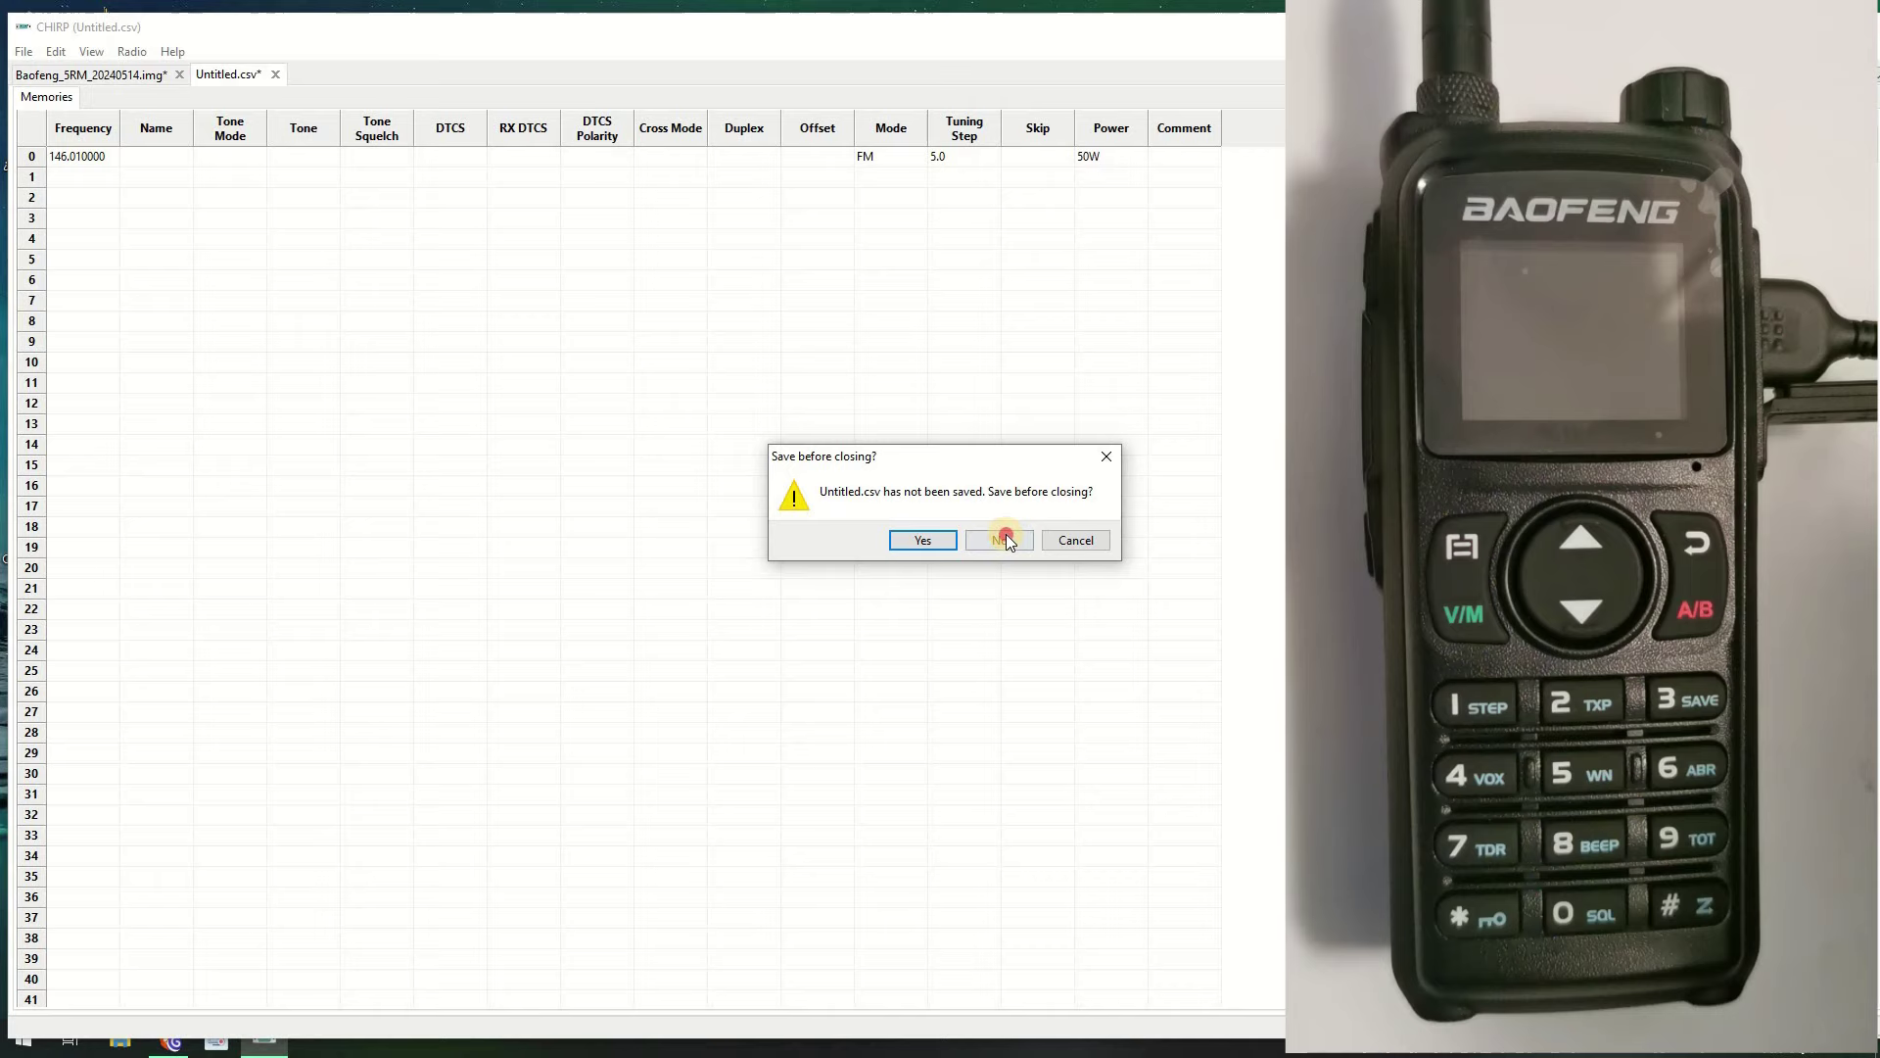
pyautogui.click(1006, 539)
# Download the radio's data again over COM4 with vendor Baofeng and model UV-17Pro, accepting the beta driver and the instructions
pyautogui.click(133, 52)
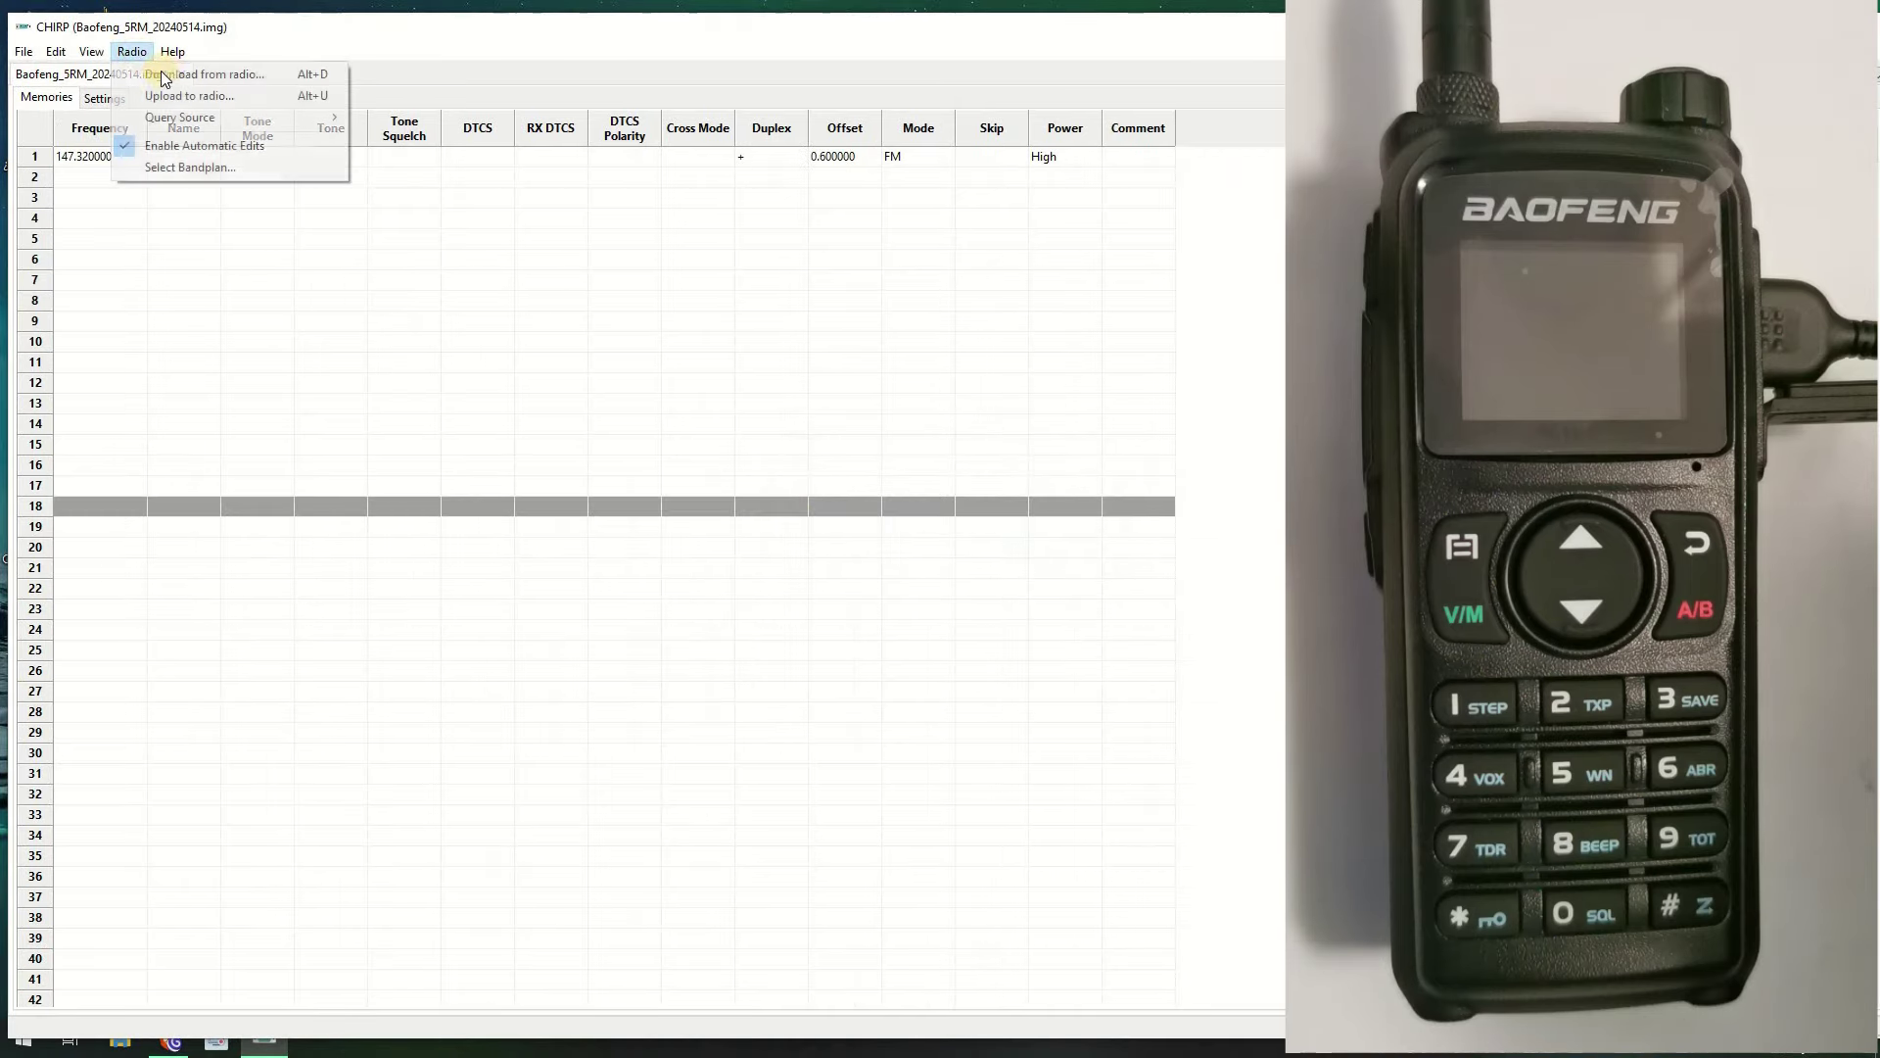
pyautogui.click(163, 75)
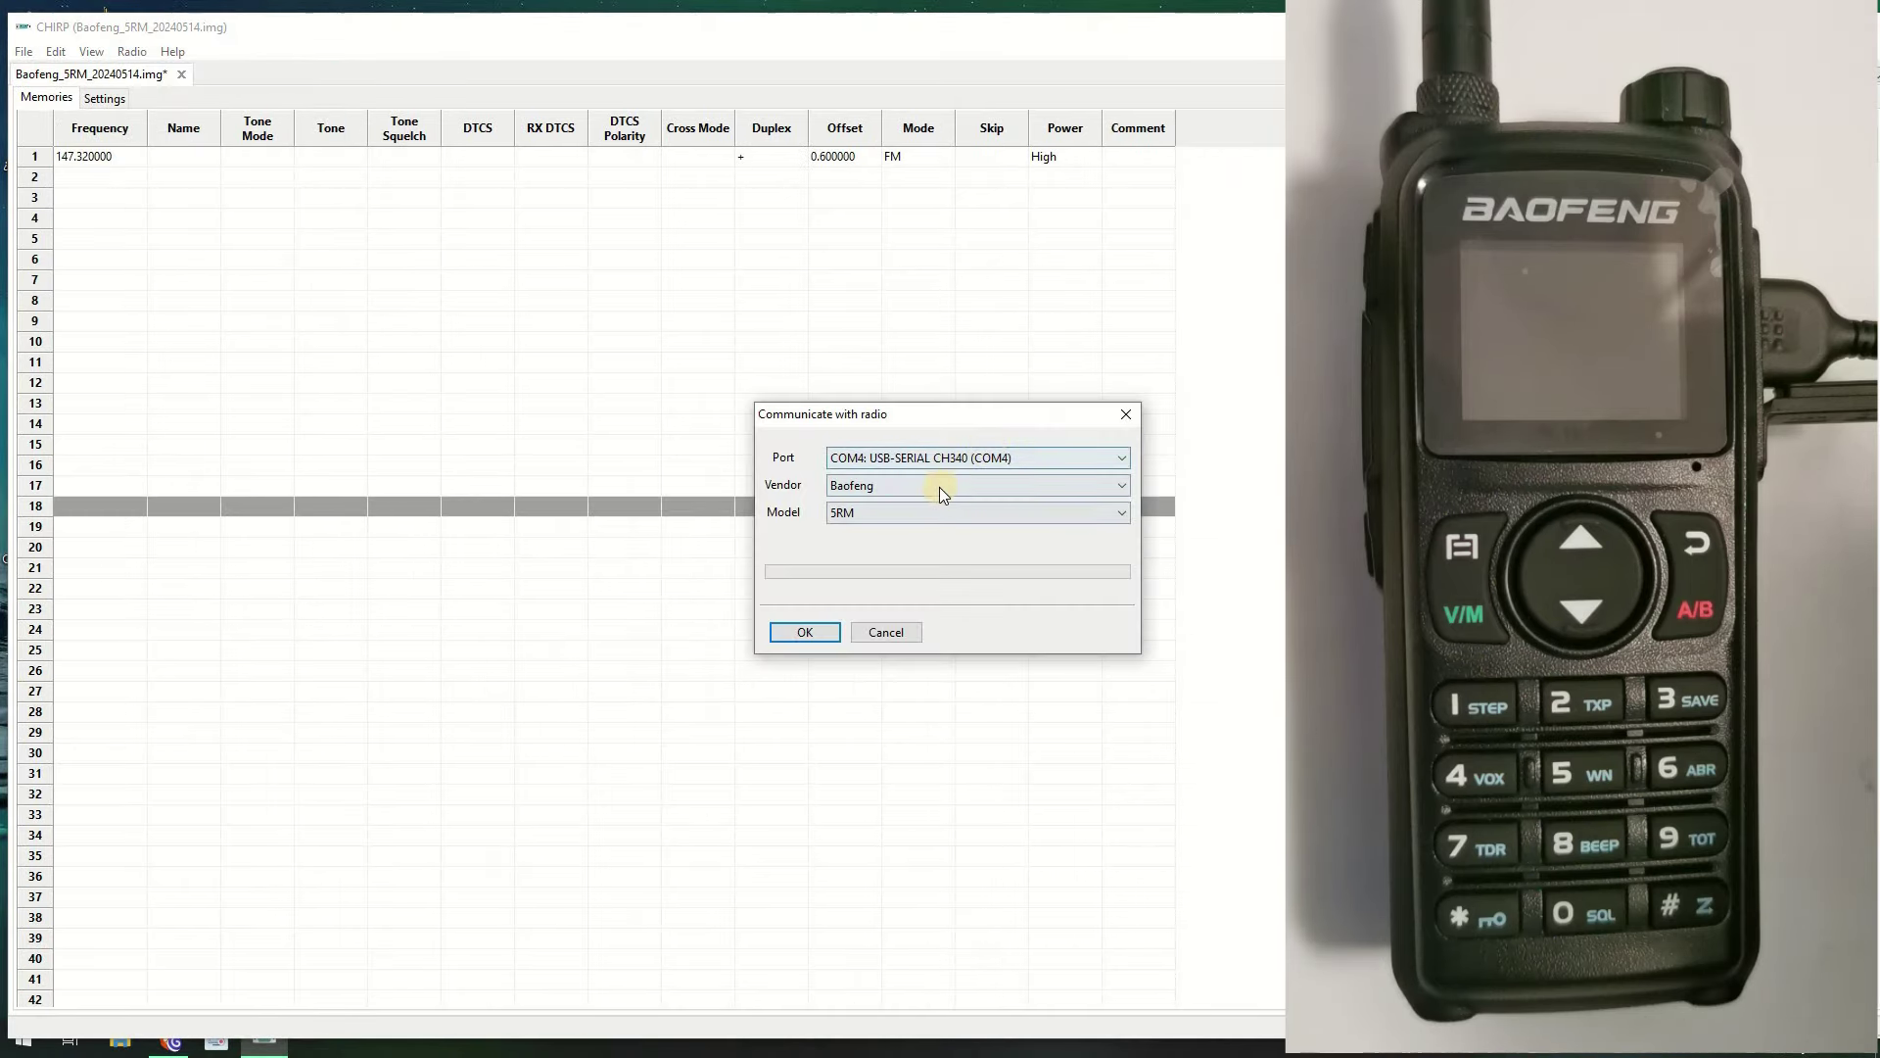
pyautogui.click(938, 486)
pyautogui.click(1096, 425)
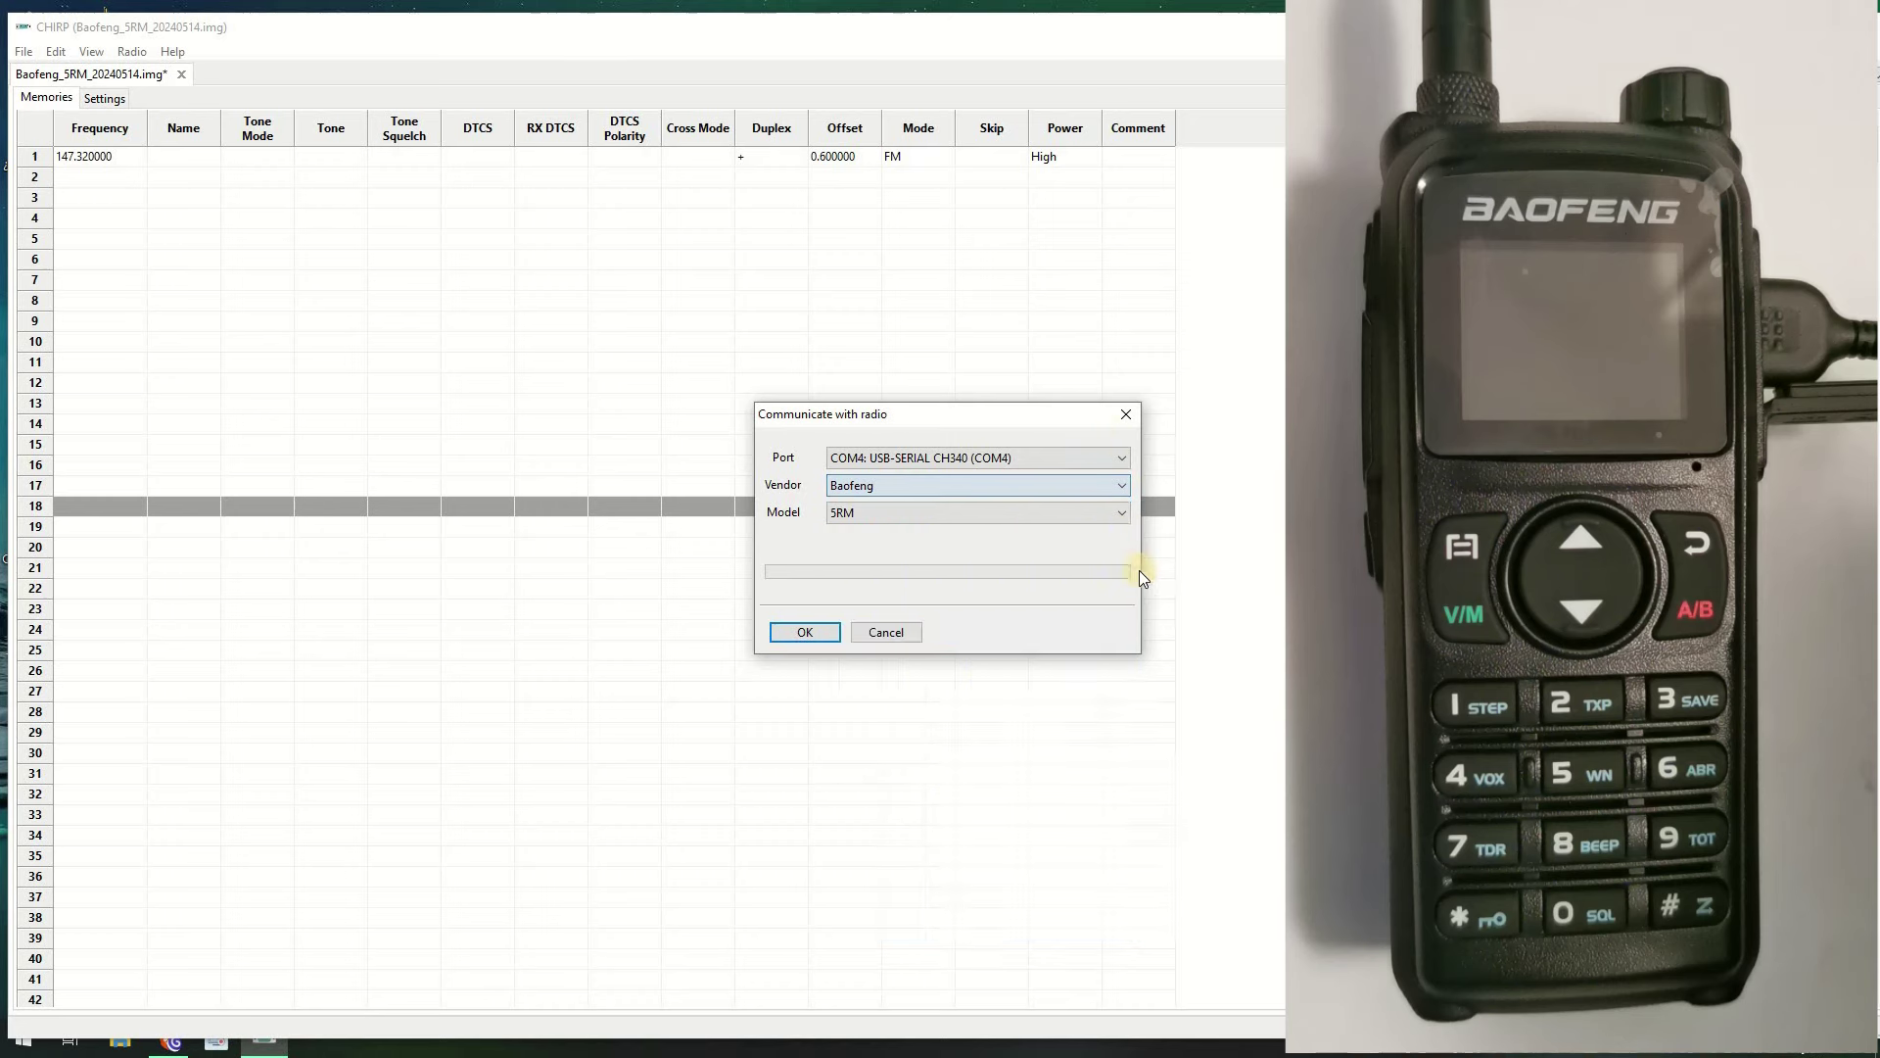
pyautogui.click(1121, 508)
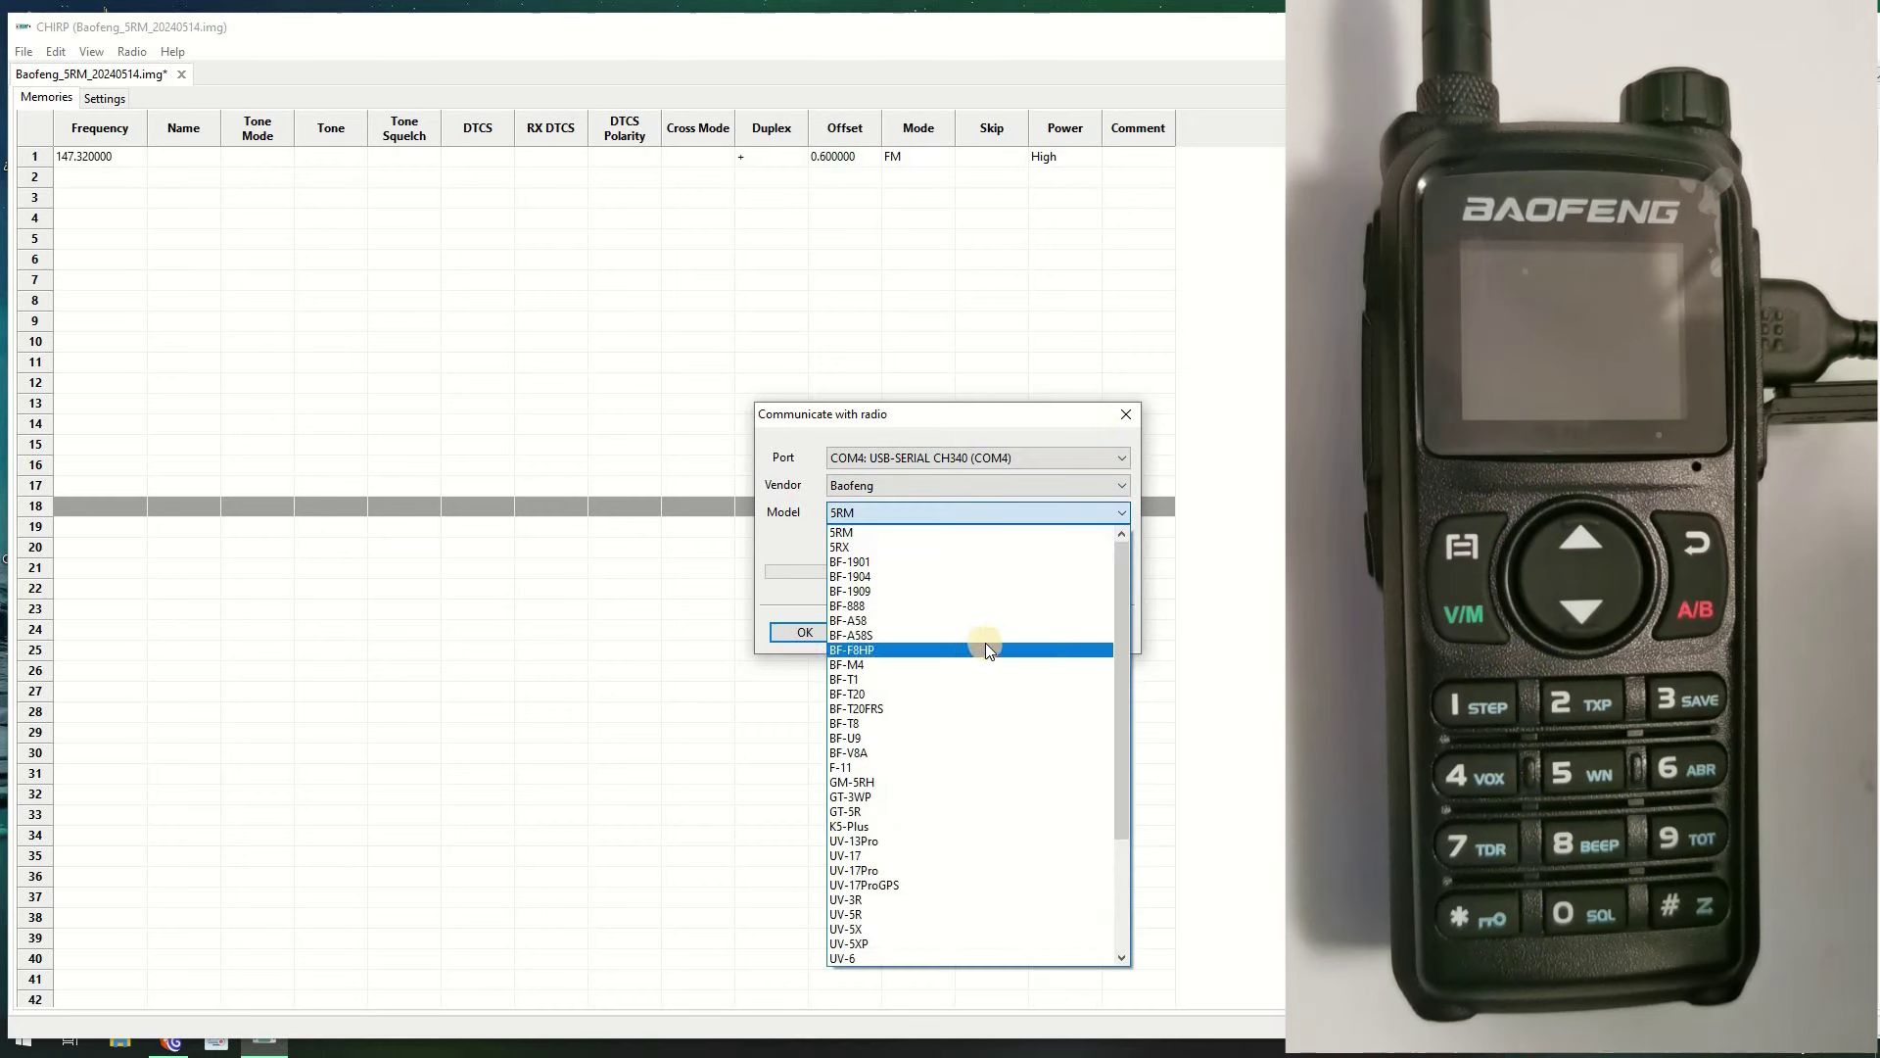
pyautogui.click(852, 870)
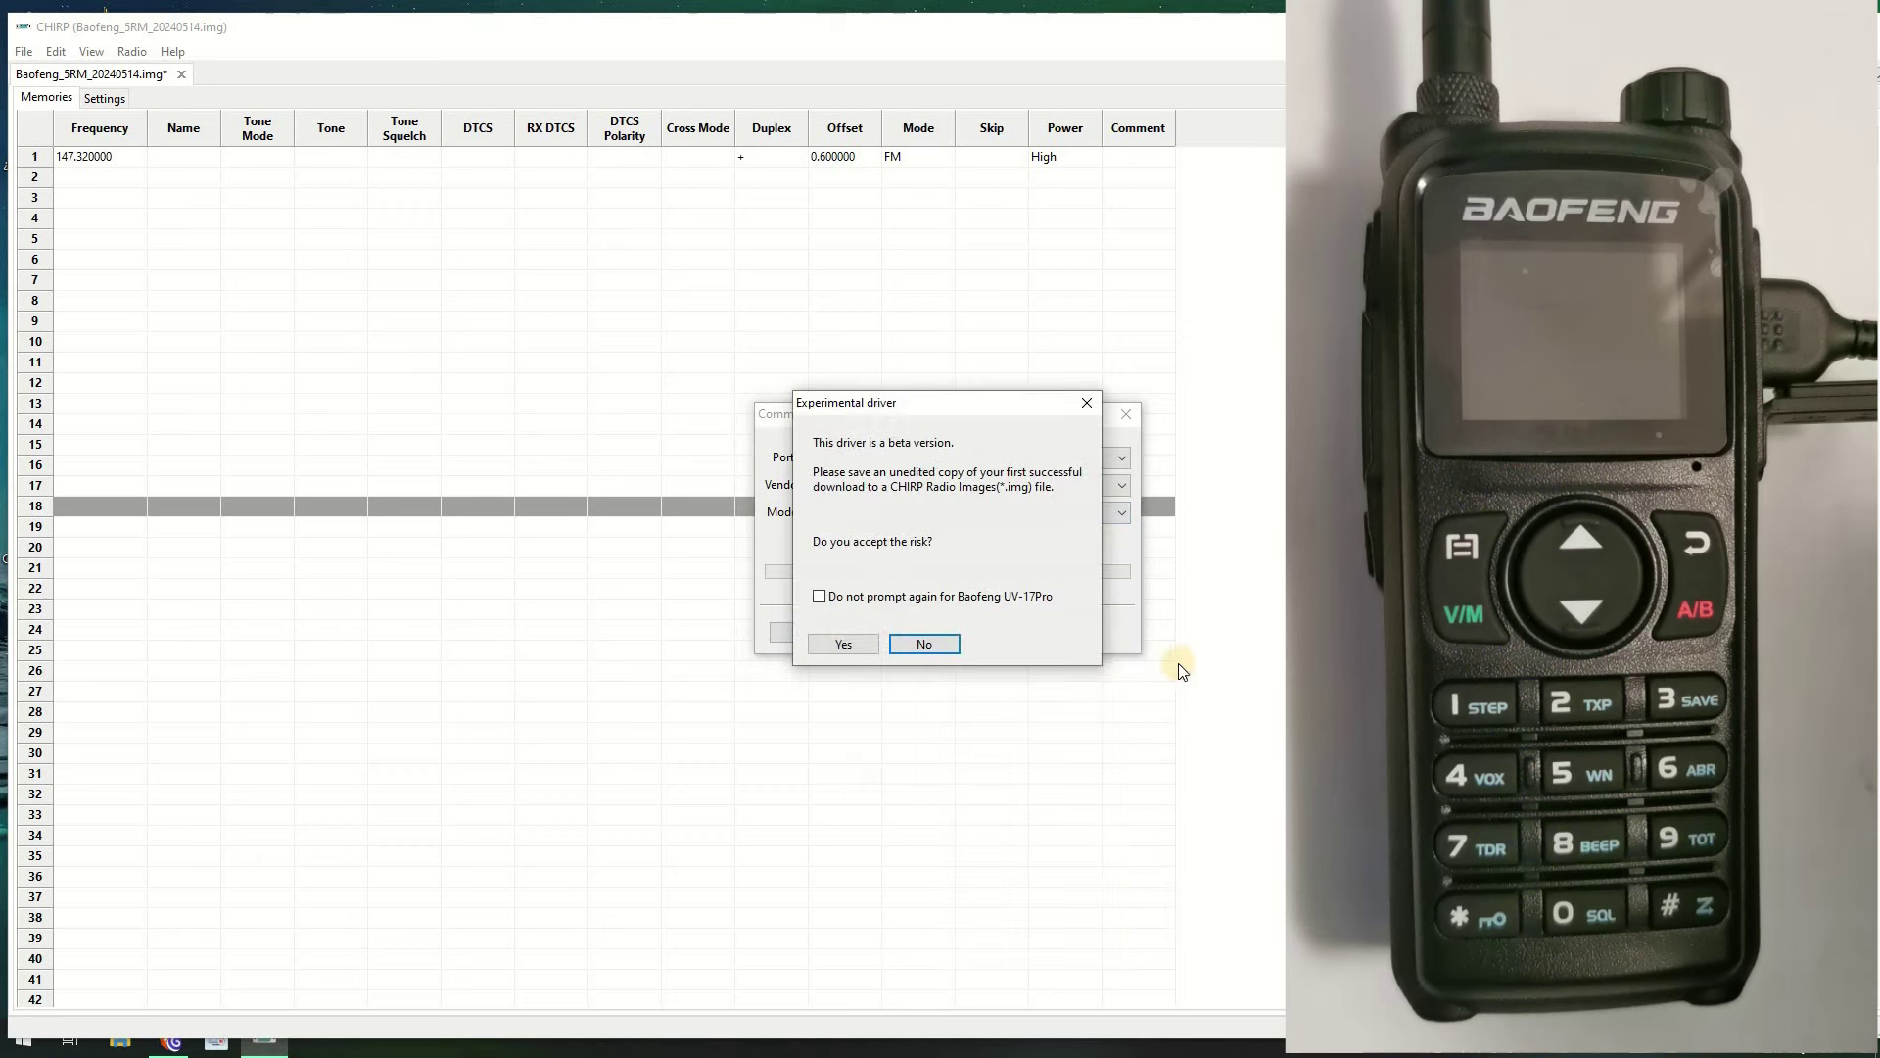
pyautogui.click(850, 637)
pyautogui.click(820, 632)
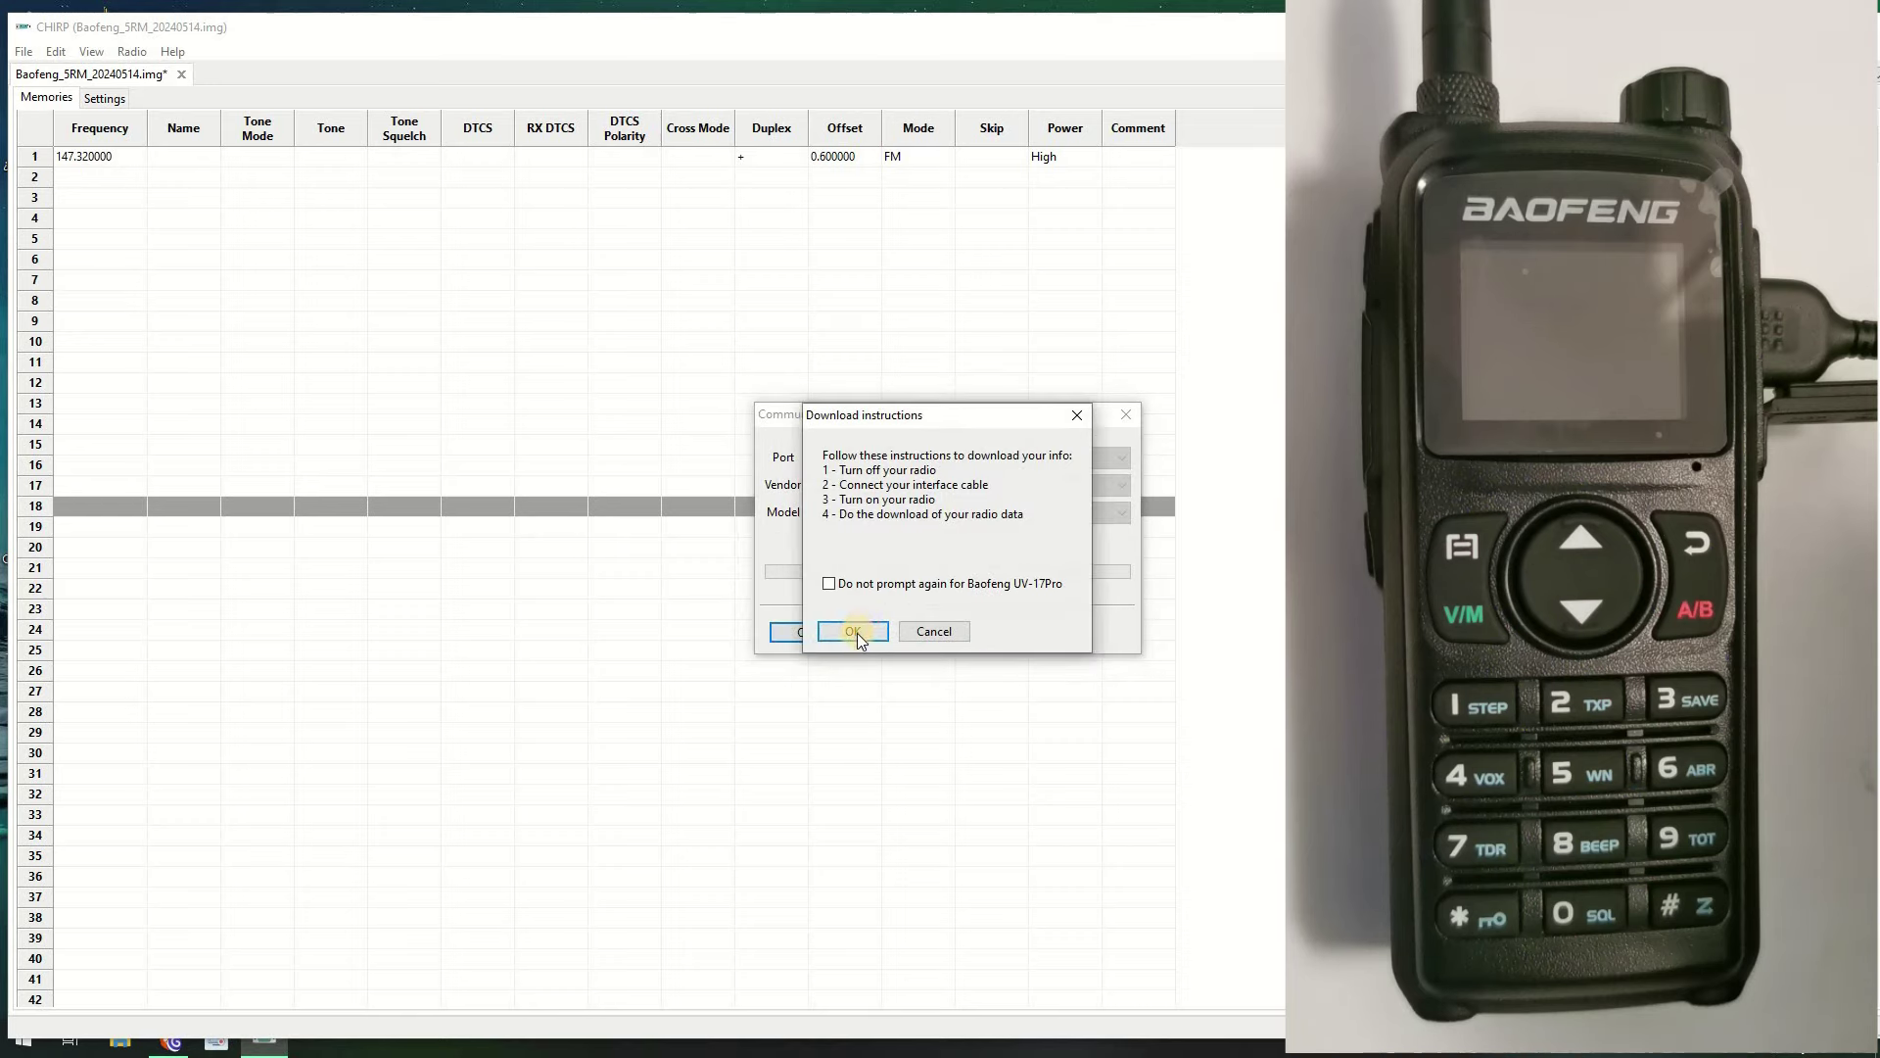
pyautogui.click(854, 632)
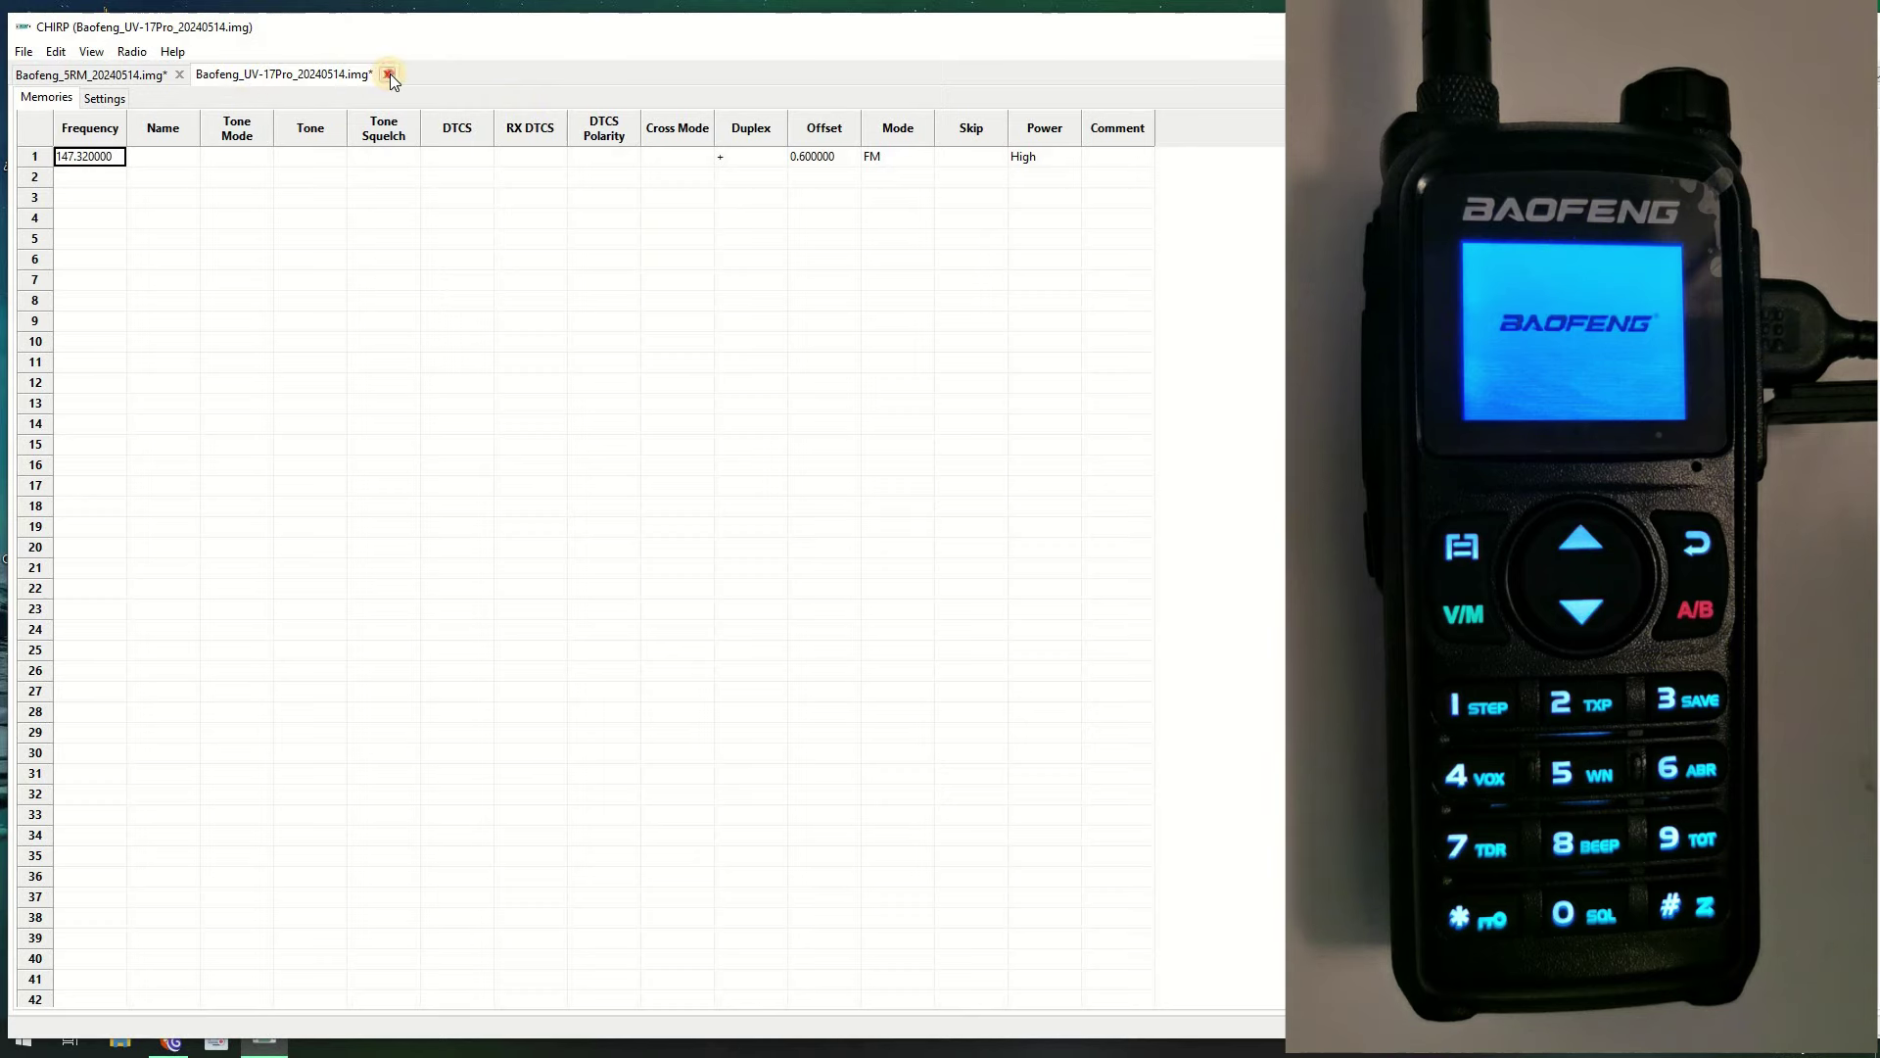
pyautogui.click(388, 74)
pyautogui.click(985, 540)
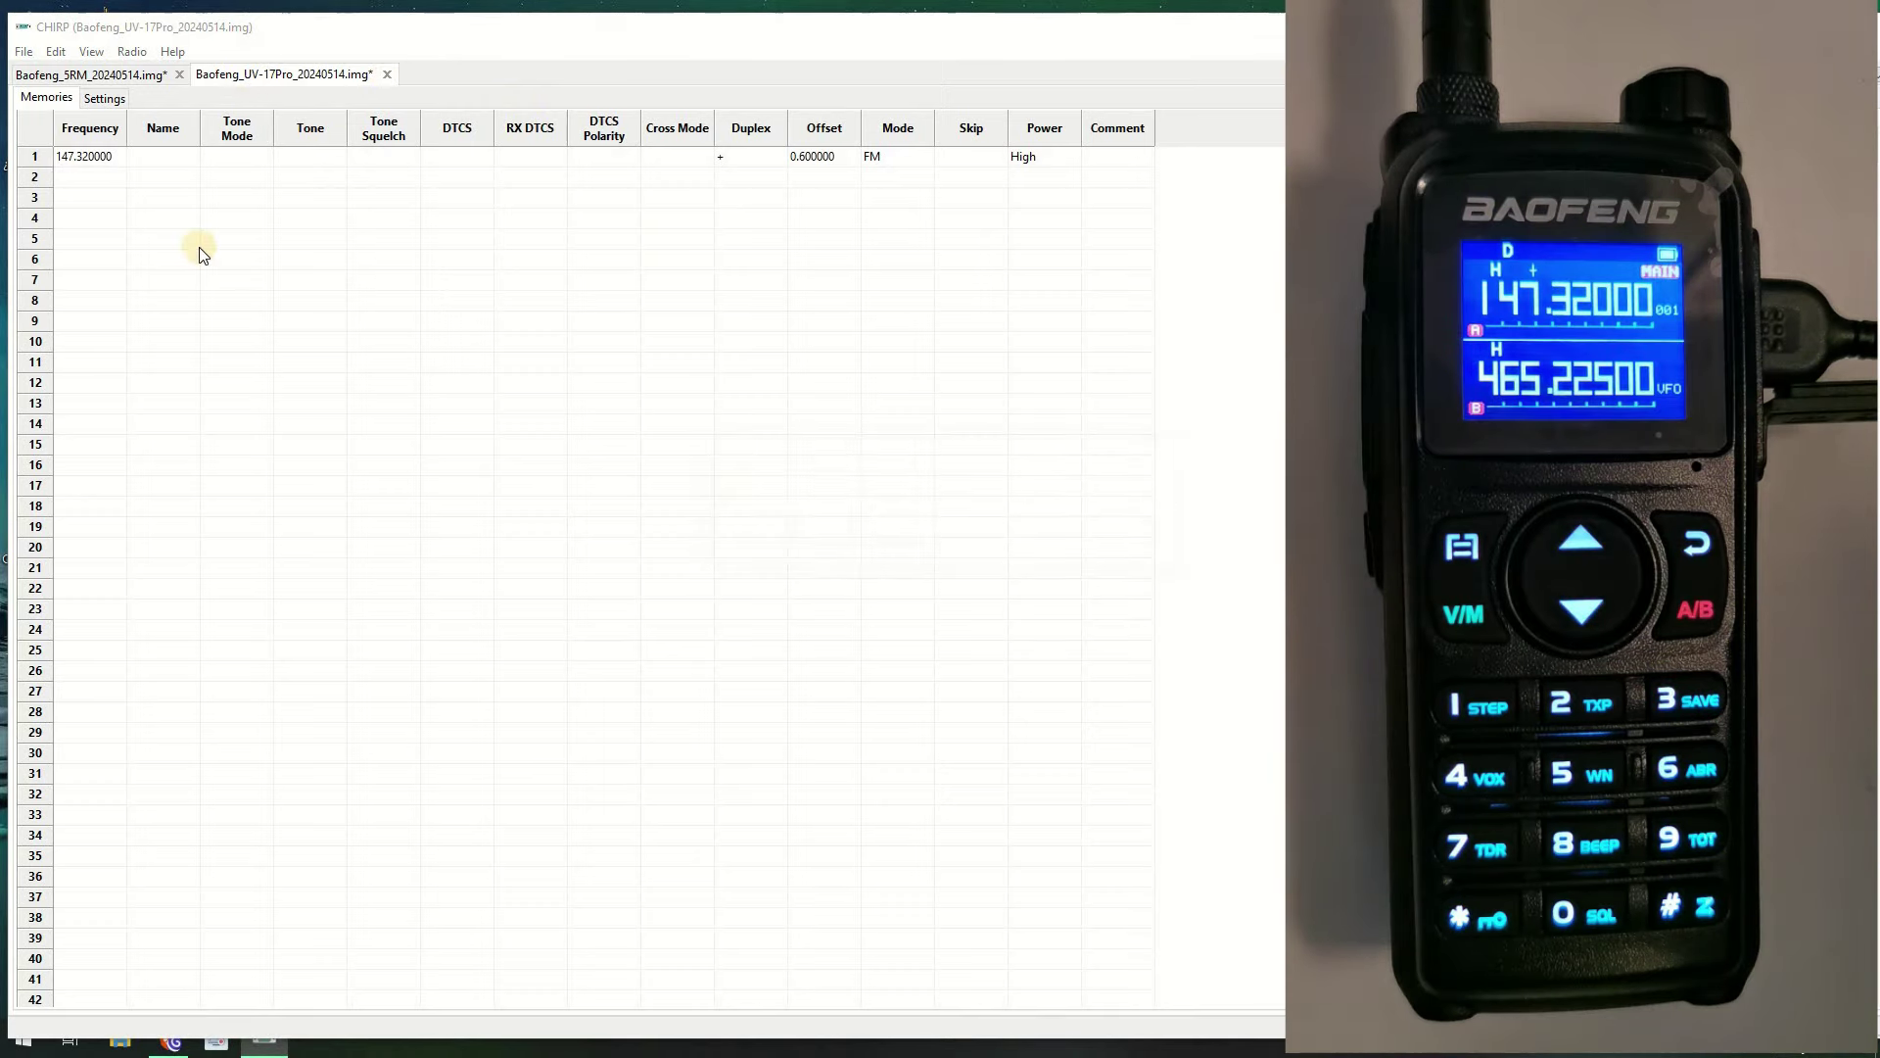
pyautogui.click(896, 554)
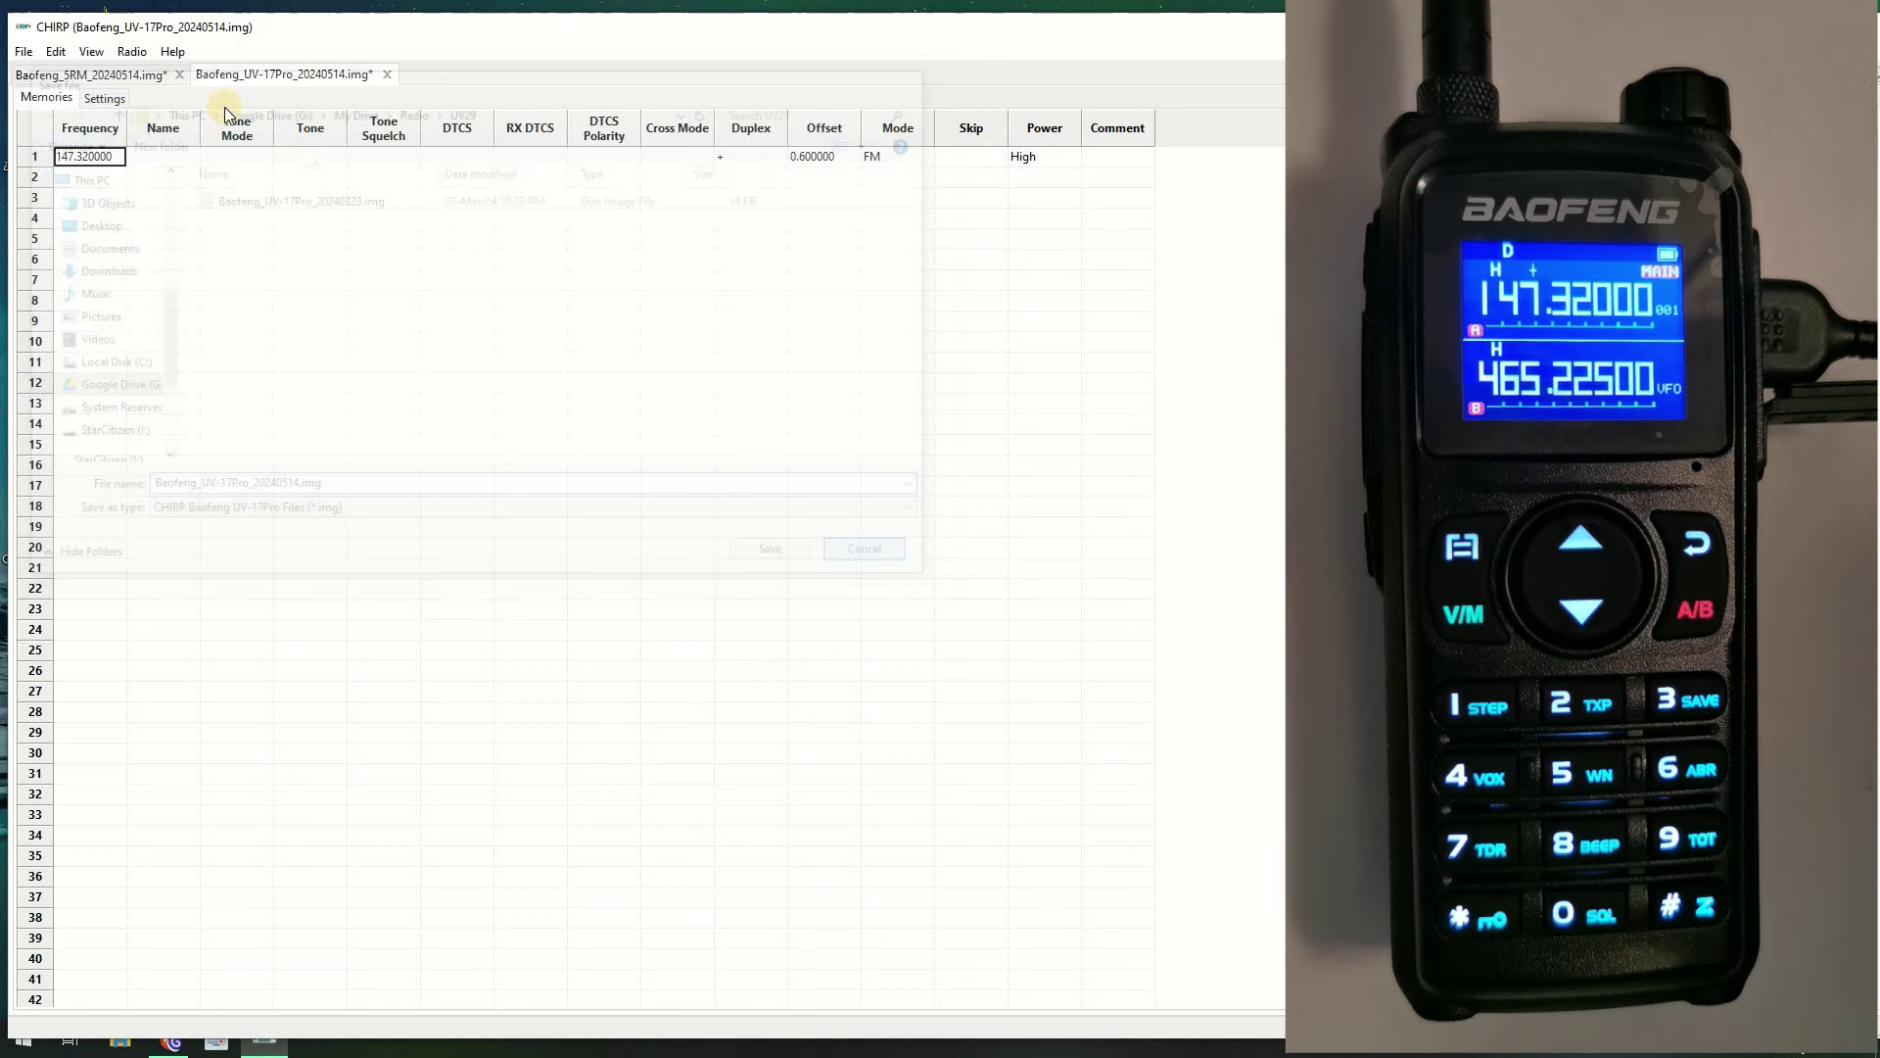
# Try to download the radio's data over COM4 with the Baofeng UV-17ProGPS model, accepting the beta driver and dismissing the error
pyautogui.click(121, 55)
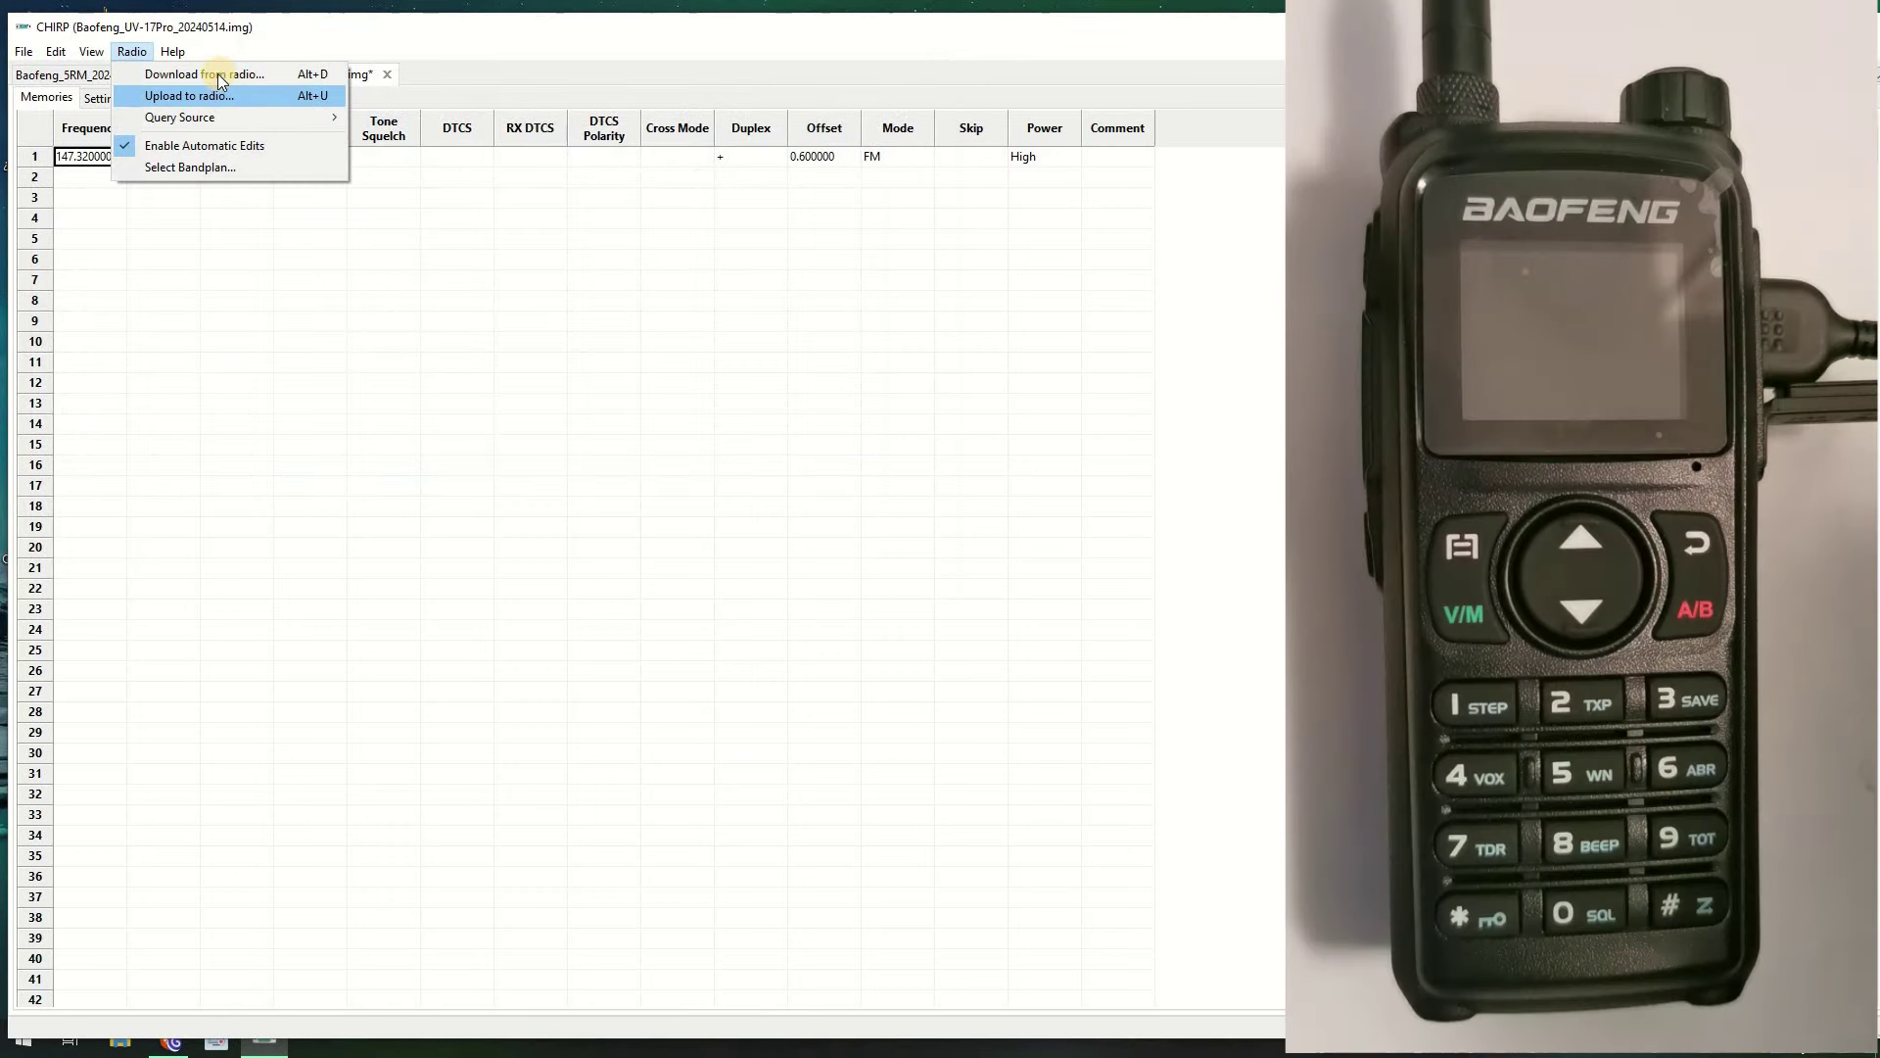
pyautogui.click(217, 73)
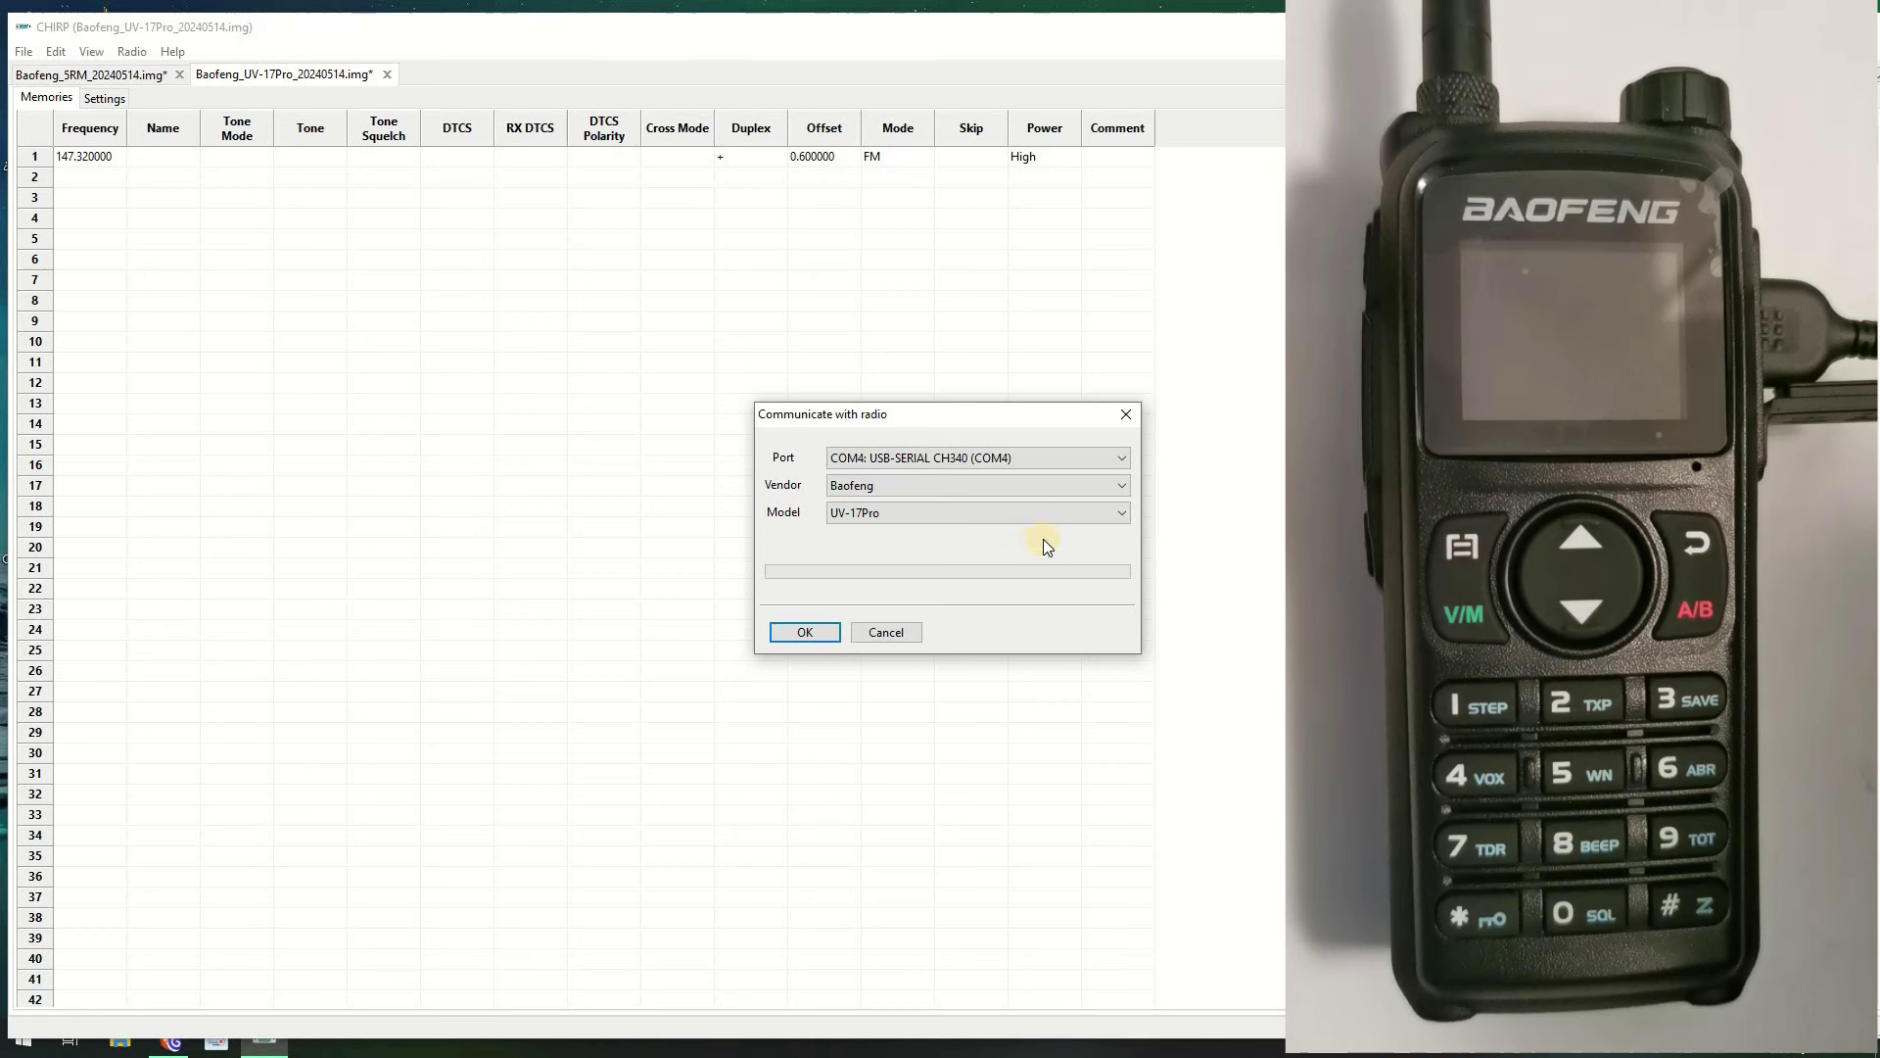
pyautogui.click(1123, 514)
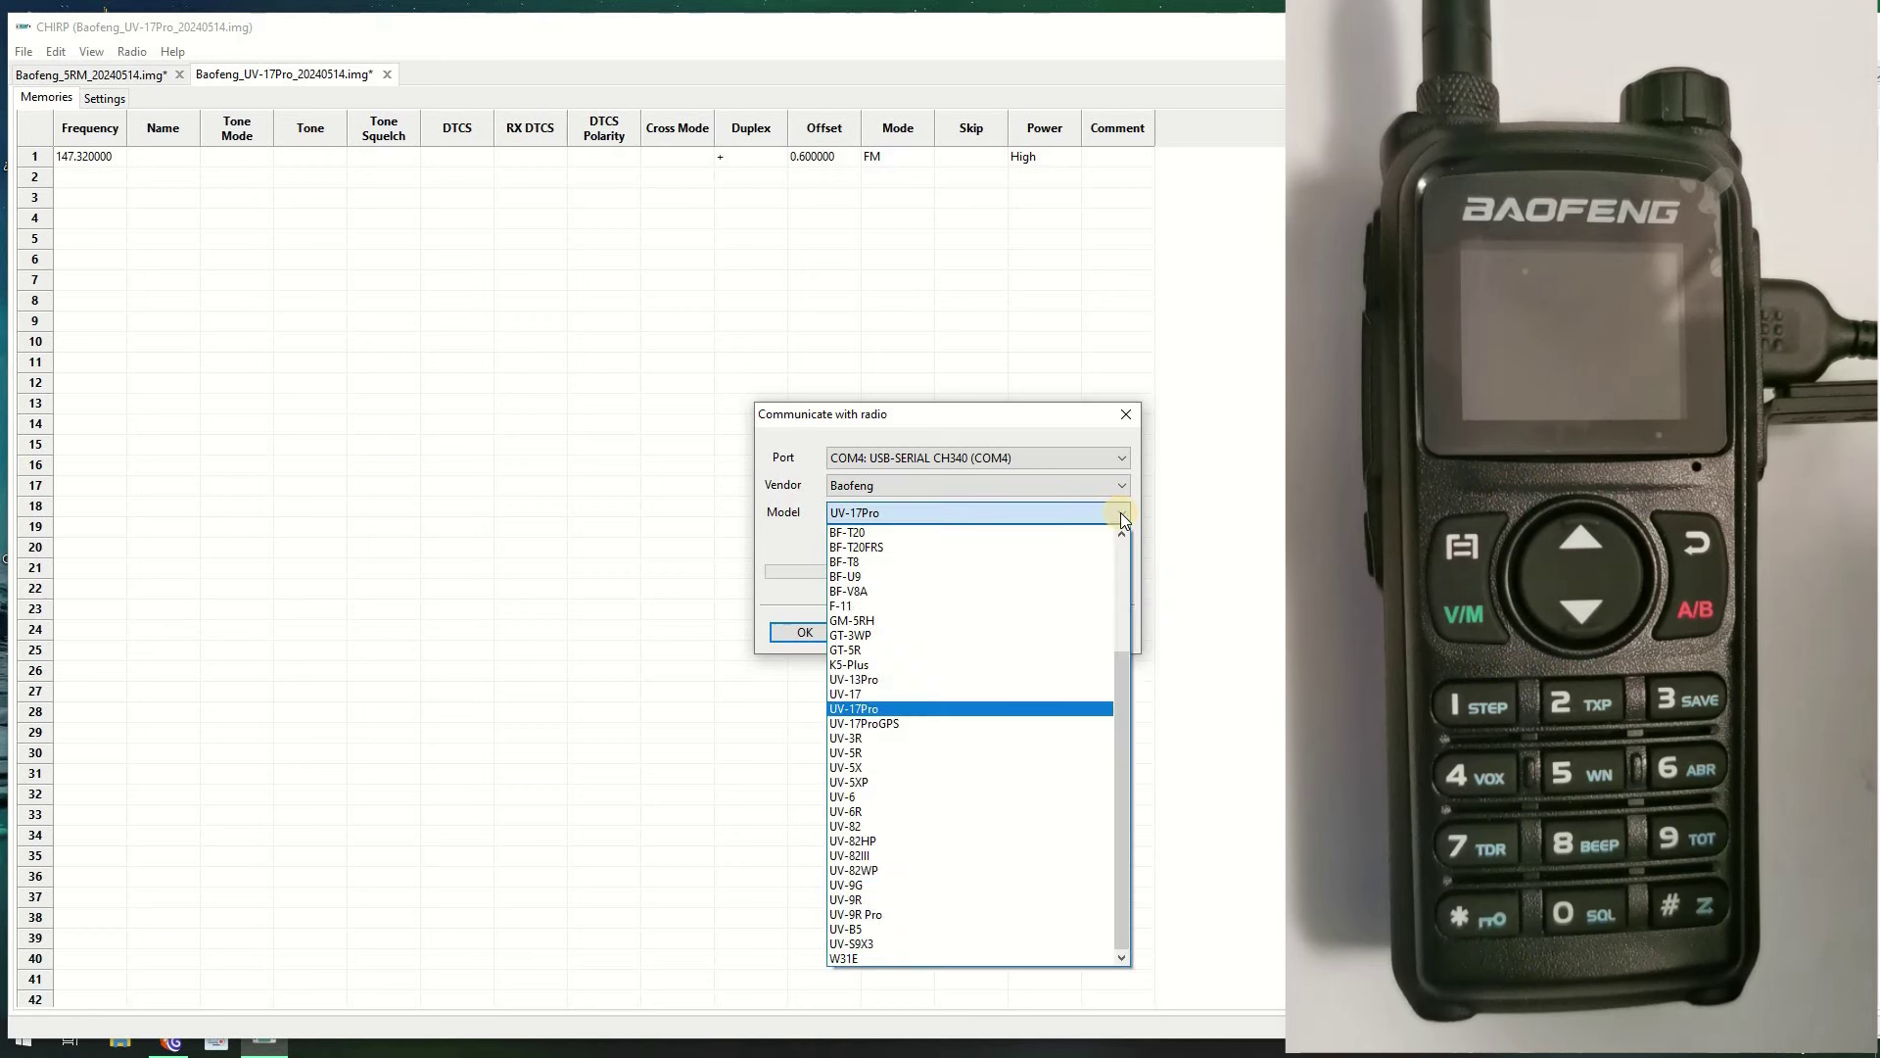
pyautogui.click(861, 724)
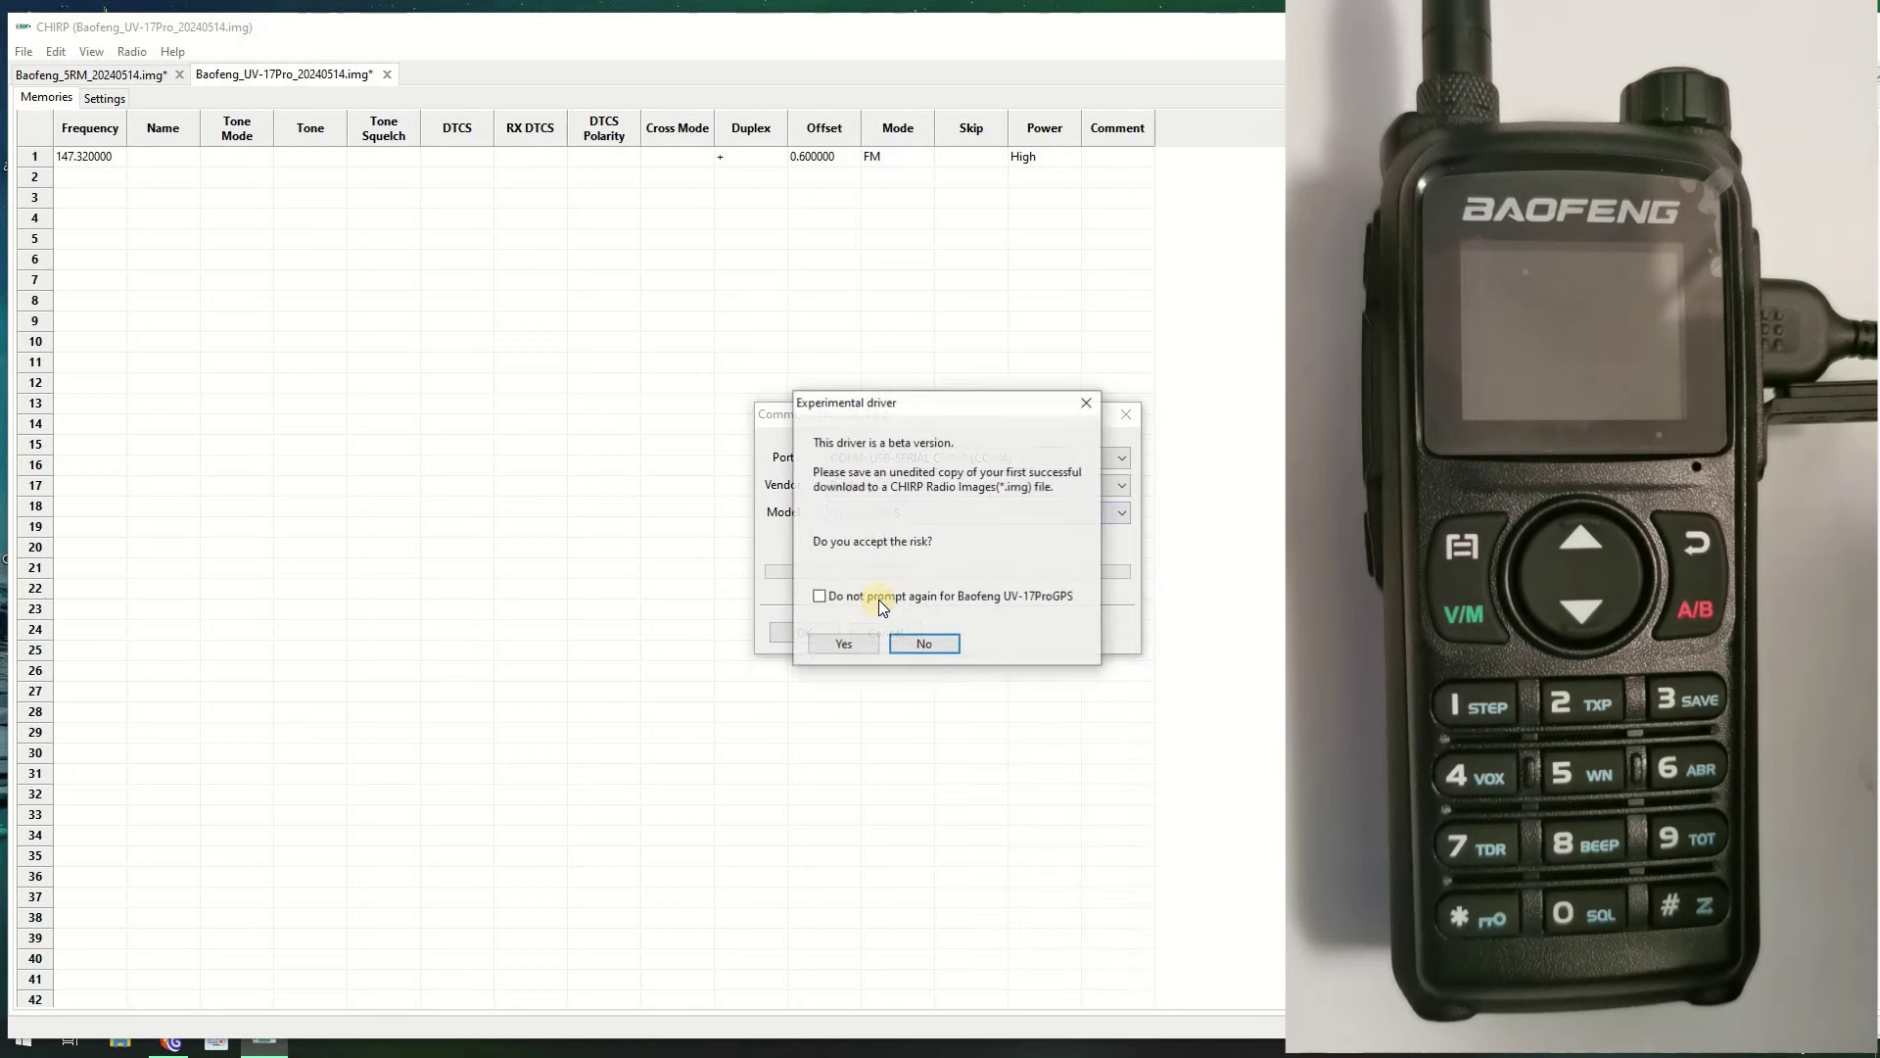
pyautogui.click(839, 643)
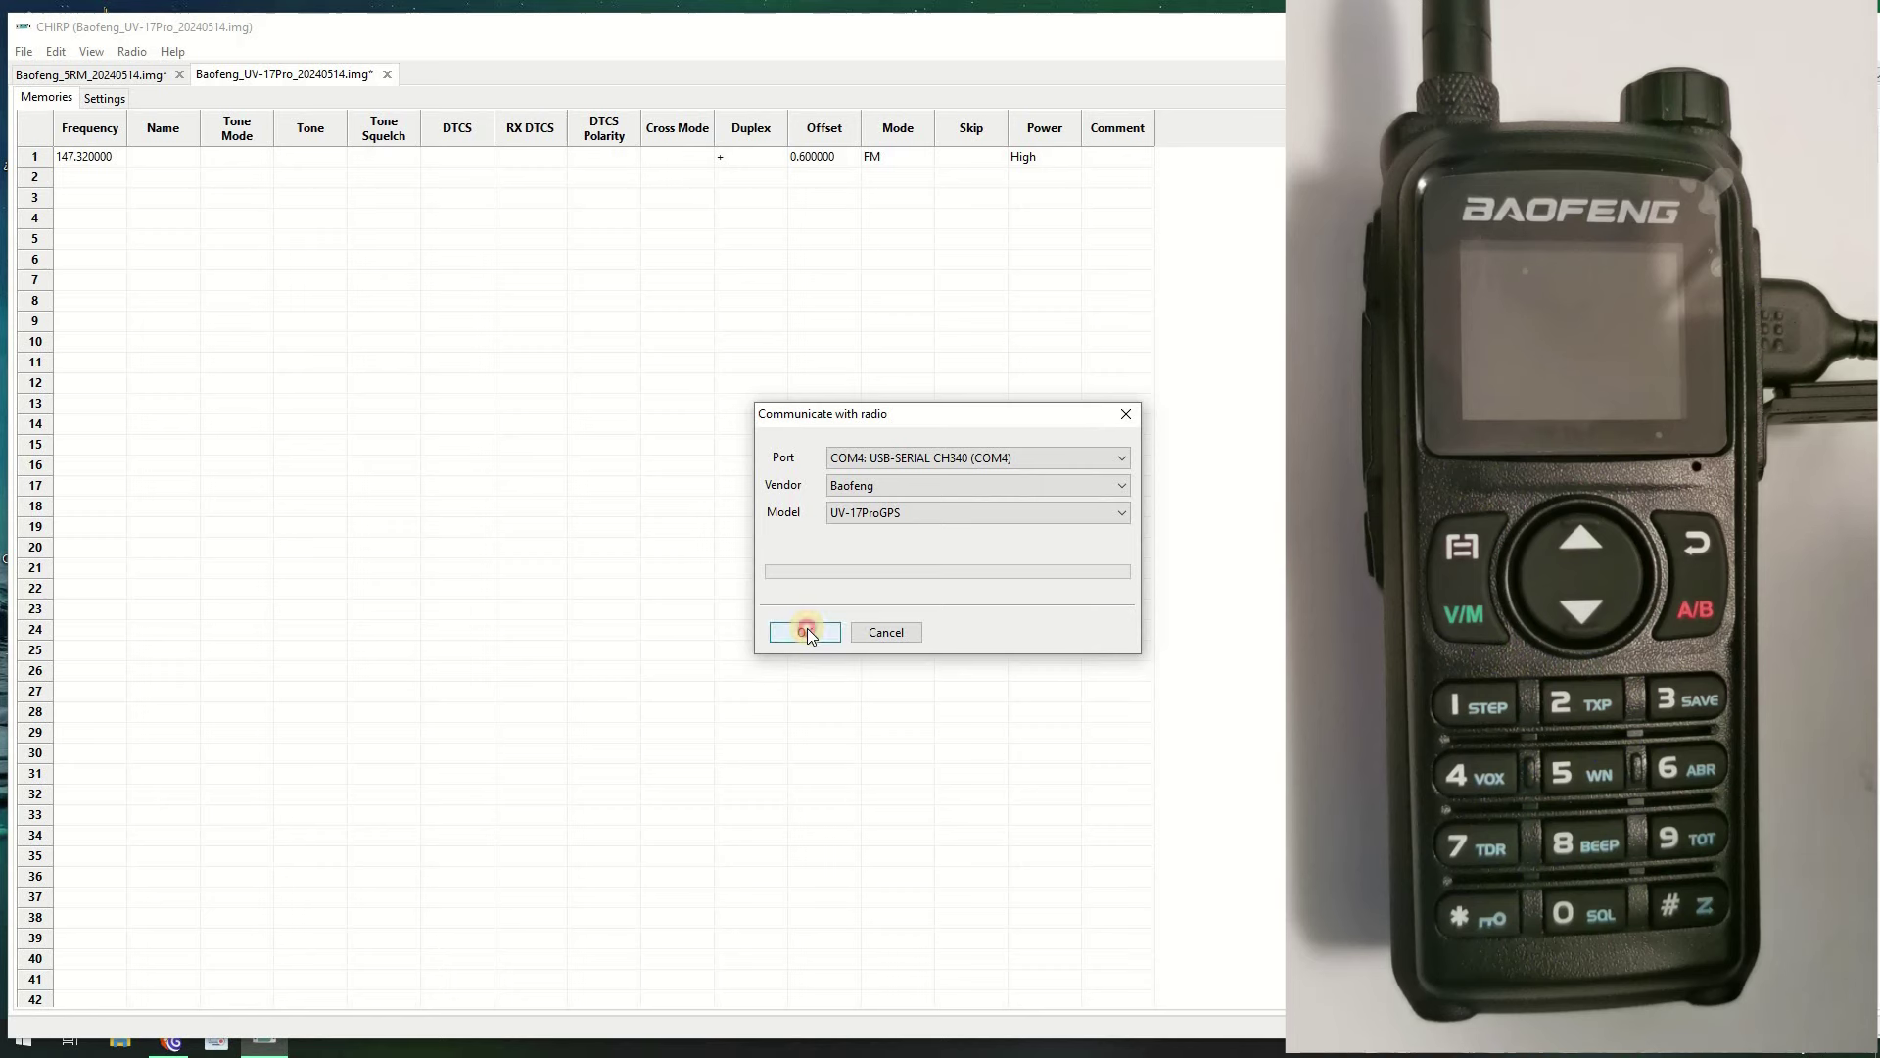
pyautogui.click(807, 631)
pyautogui.click(840, 631)
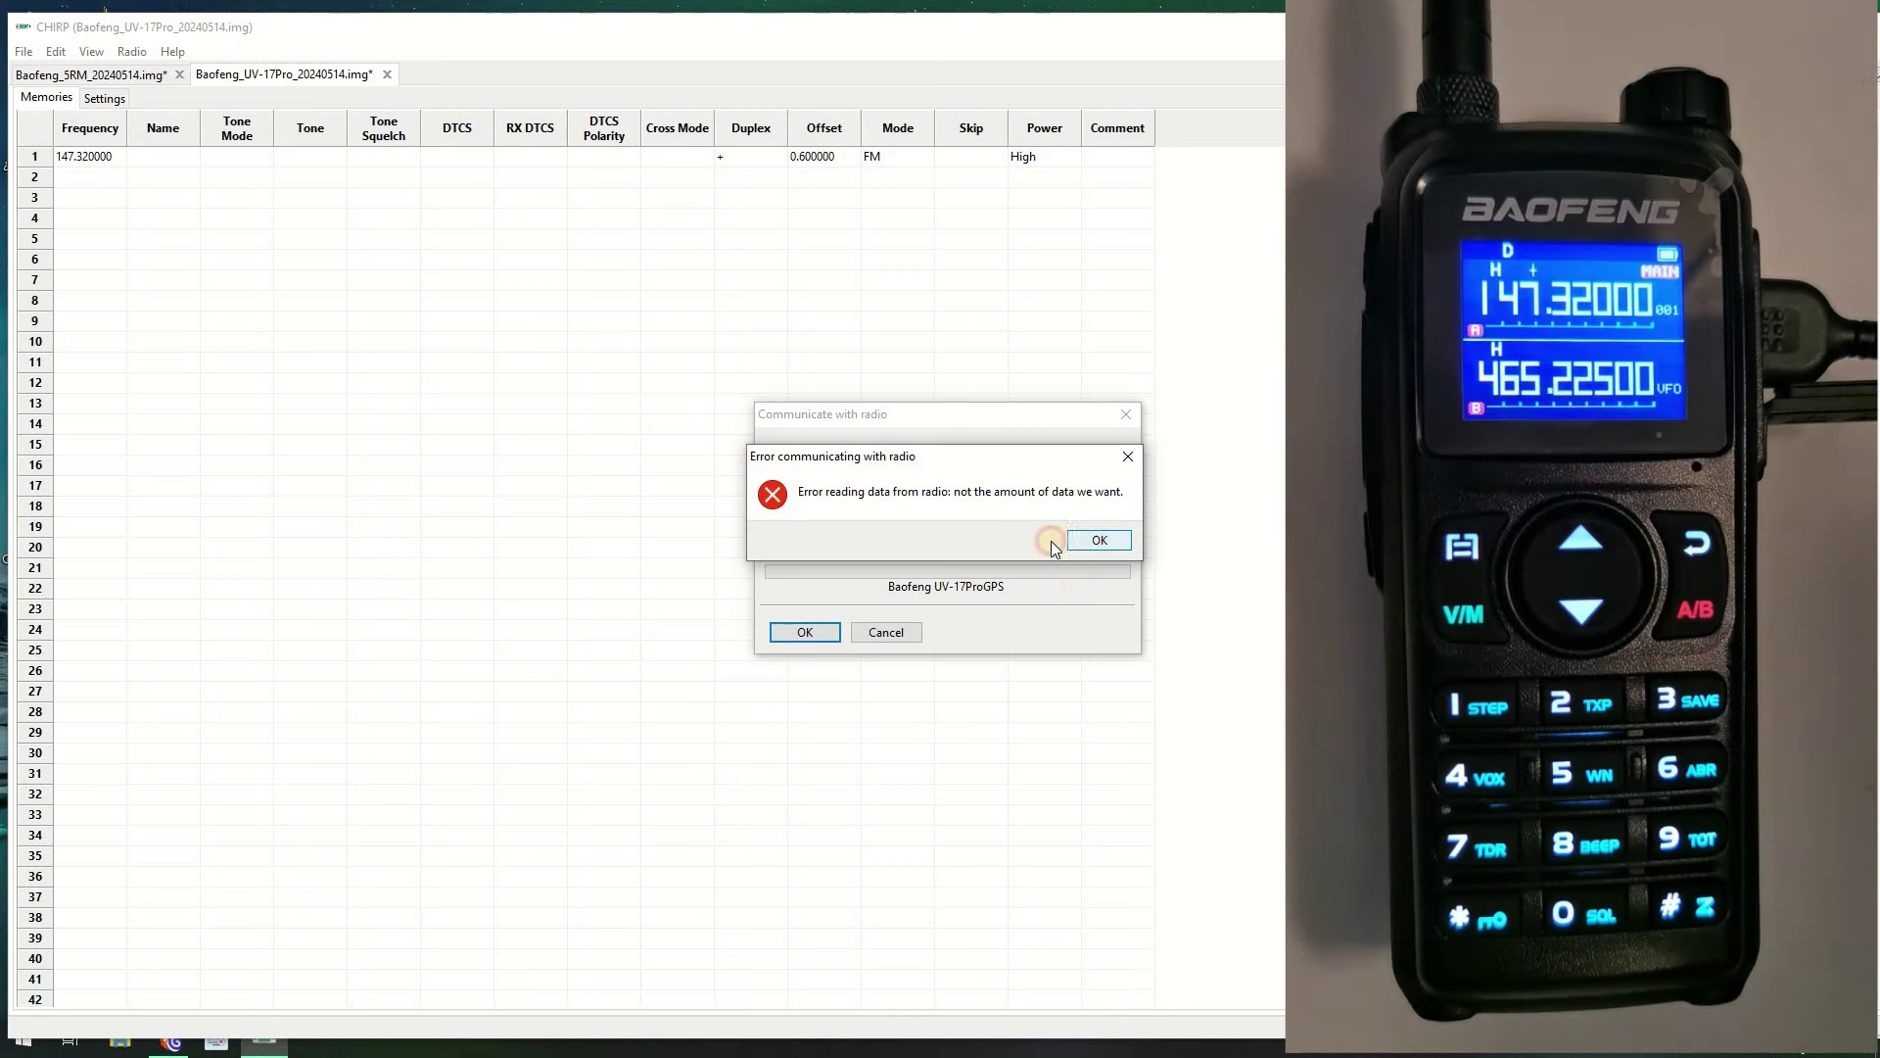
pyautogui.click(1089, 541)
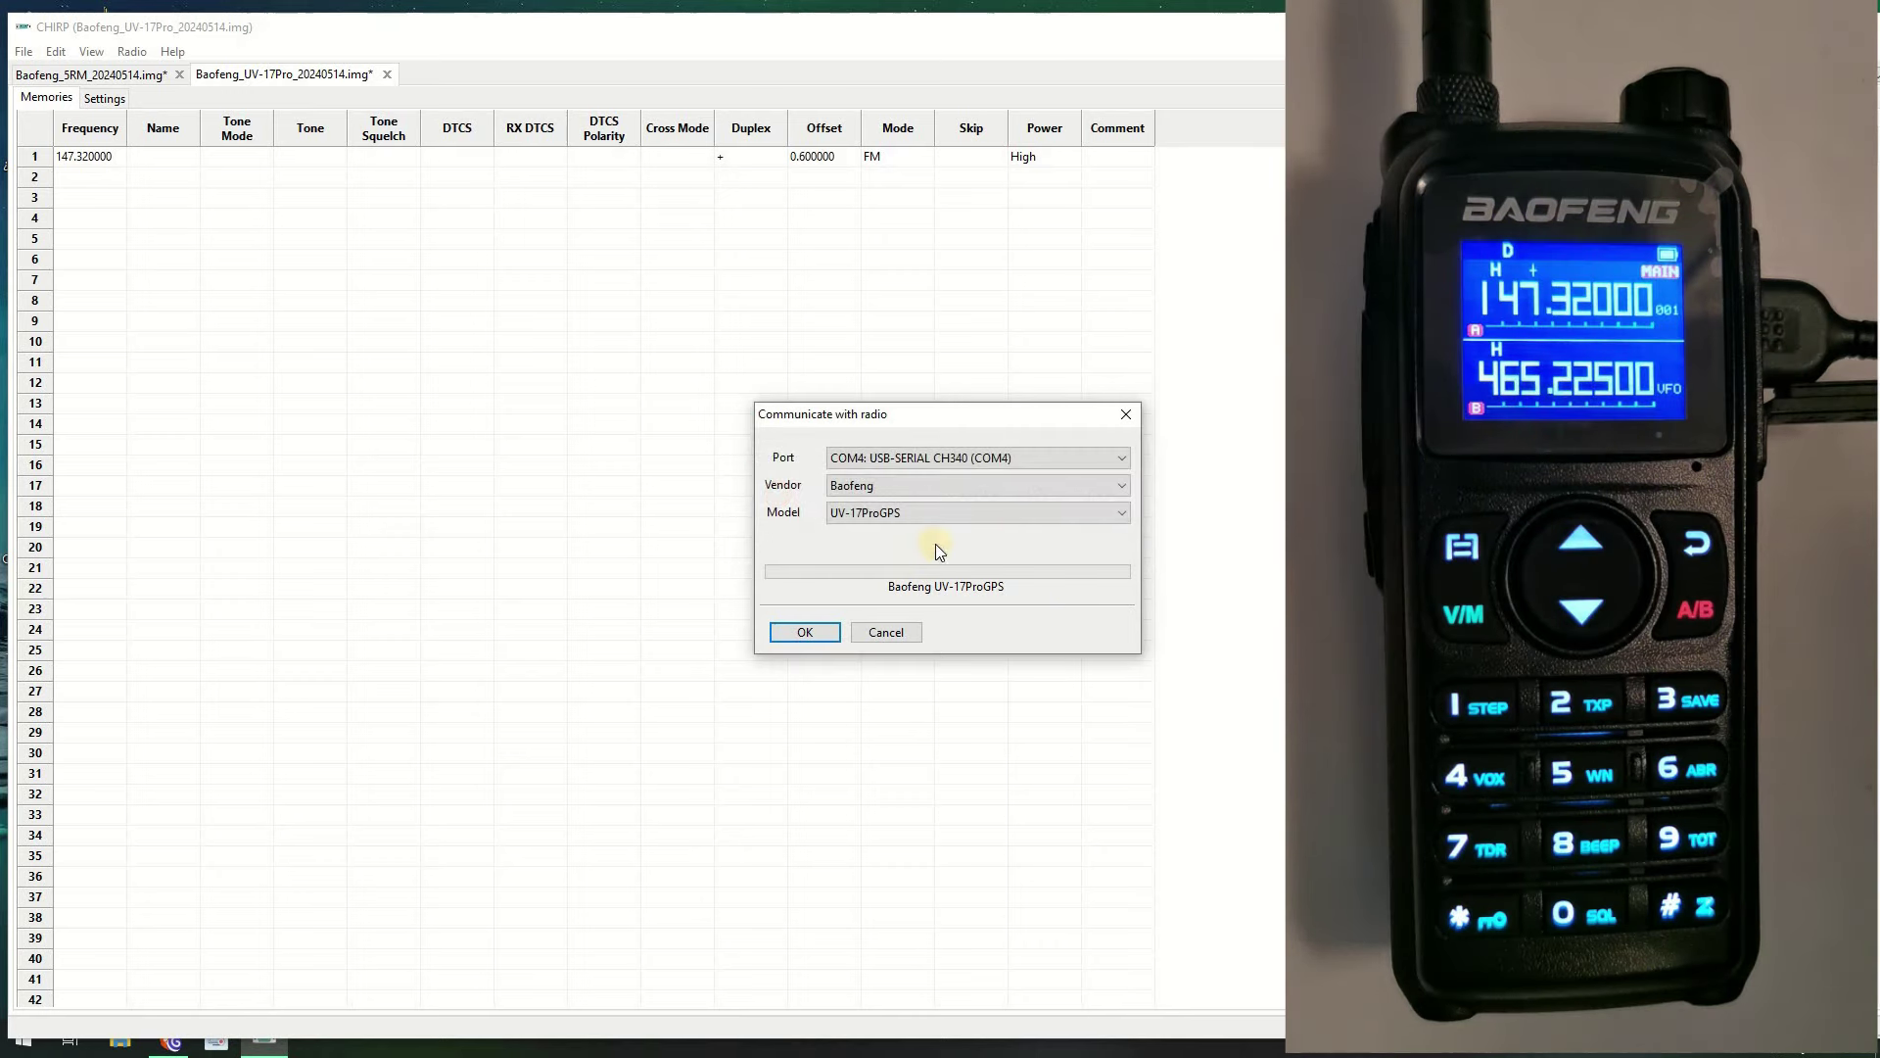
# Download the radio's data over COM4 with the model set back to UV-17Pro, accepting the beta driver and the download instructions
pyautogui.click(1024, 513)
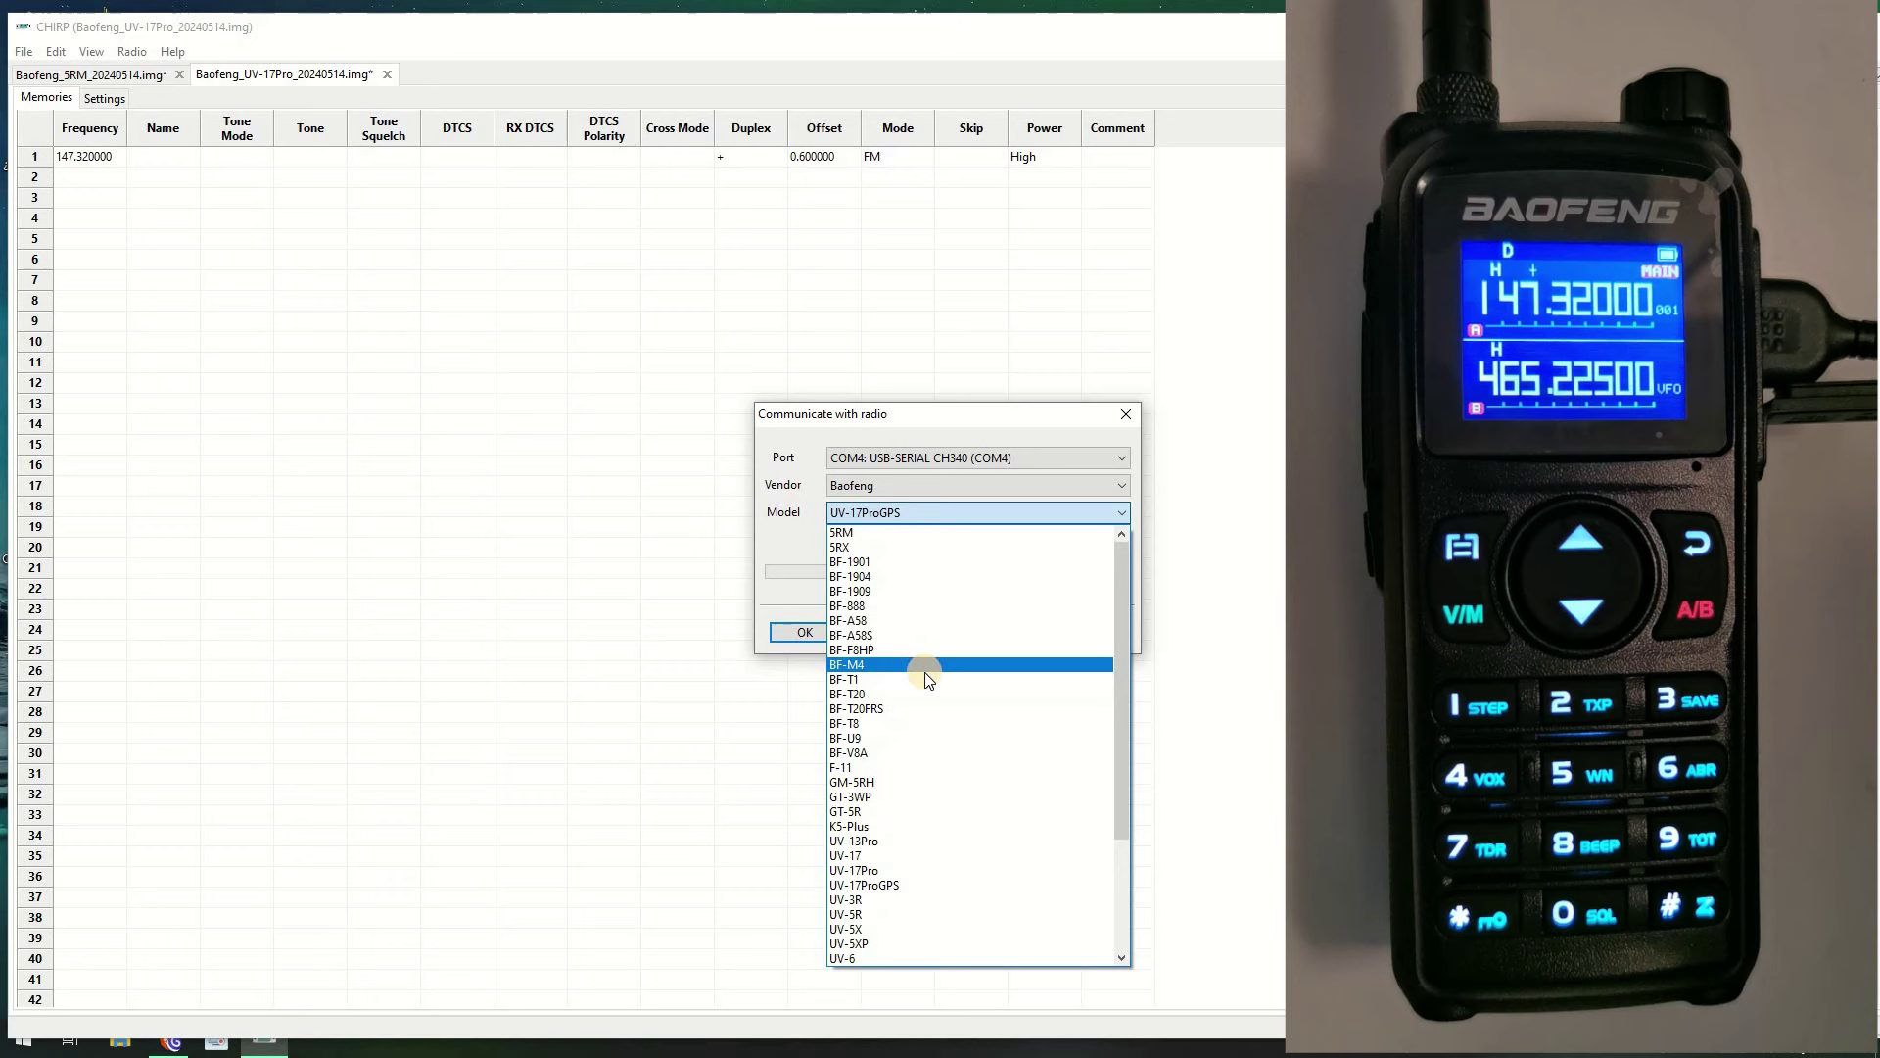
pyautogui.scroll(1, 923, 663)
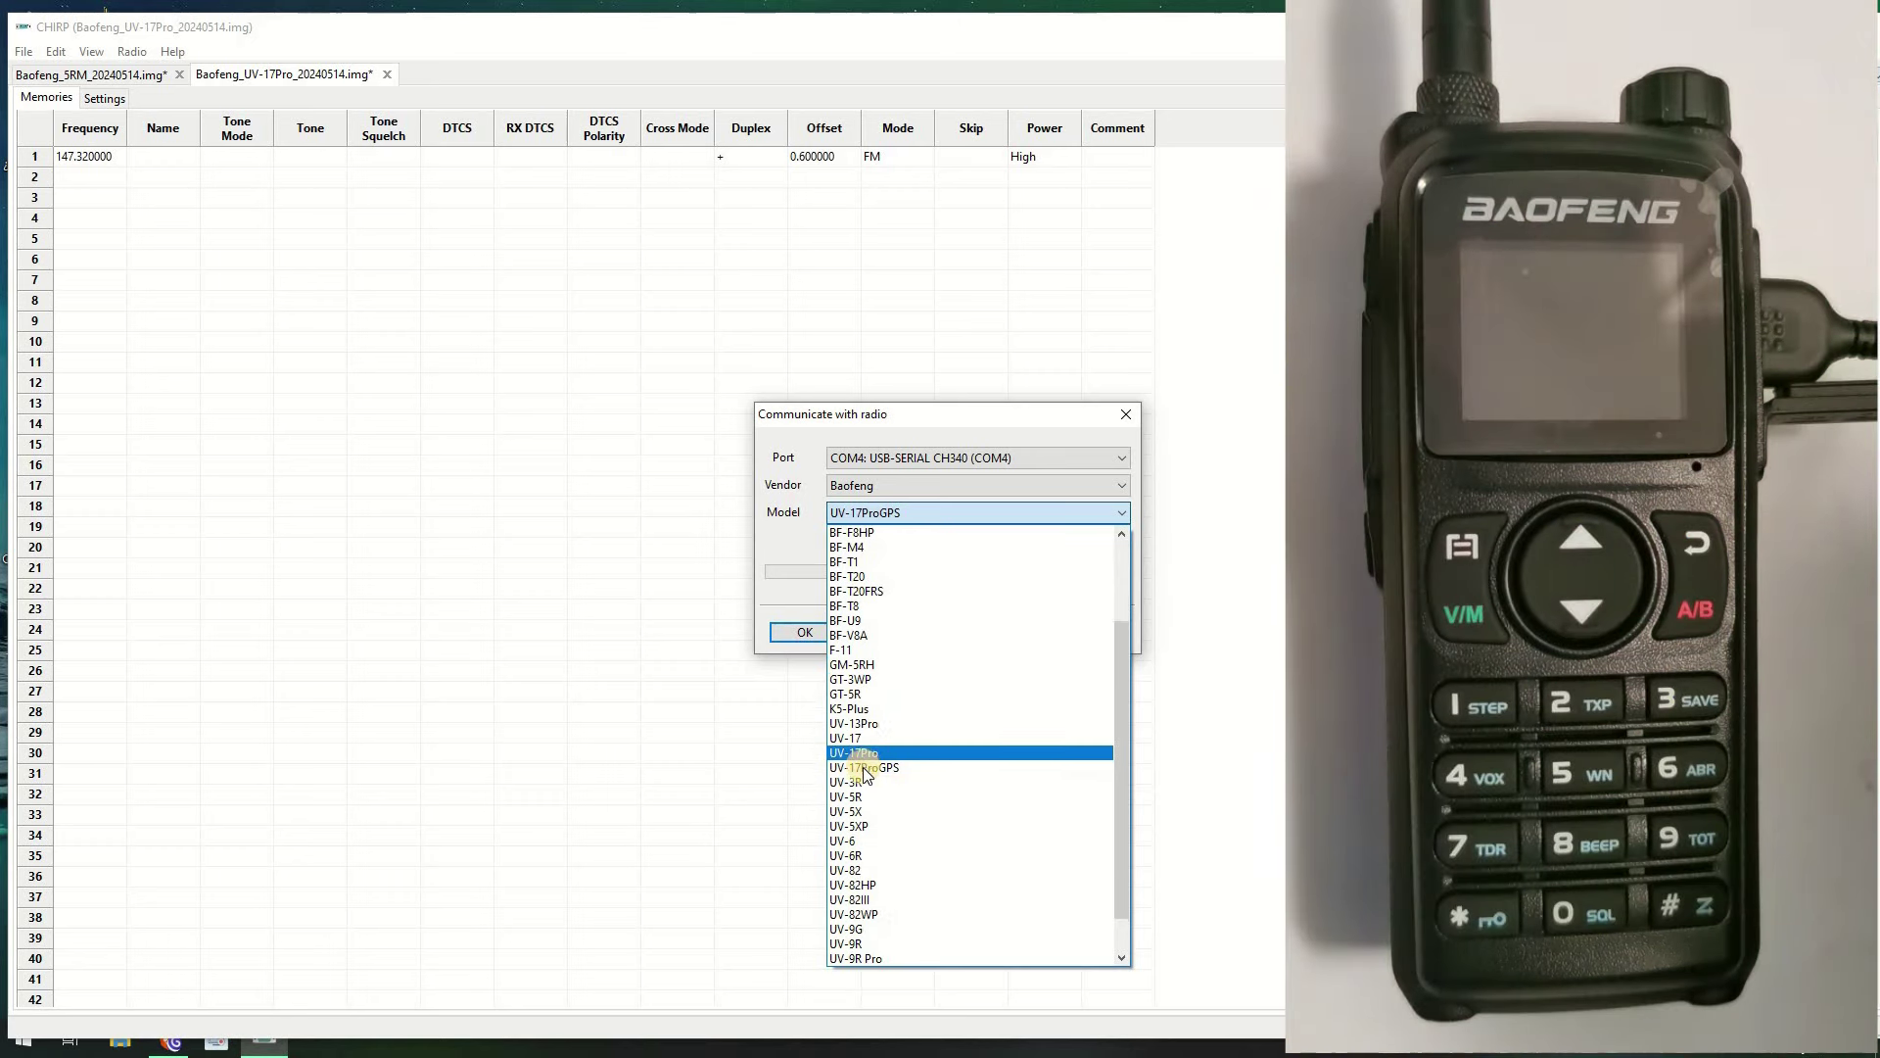
pyautogui.click(862, 753)
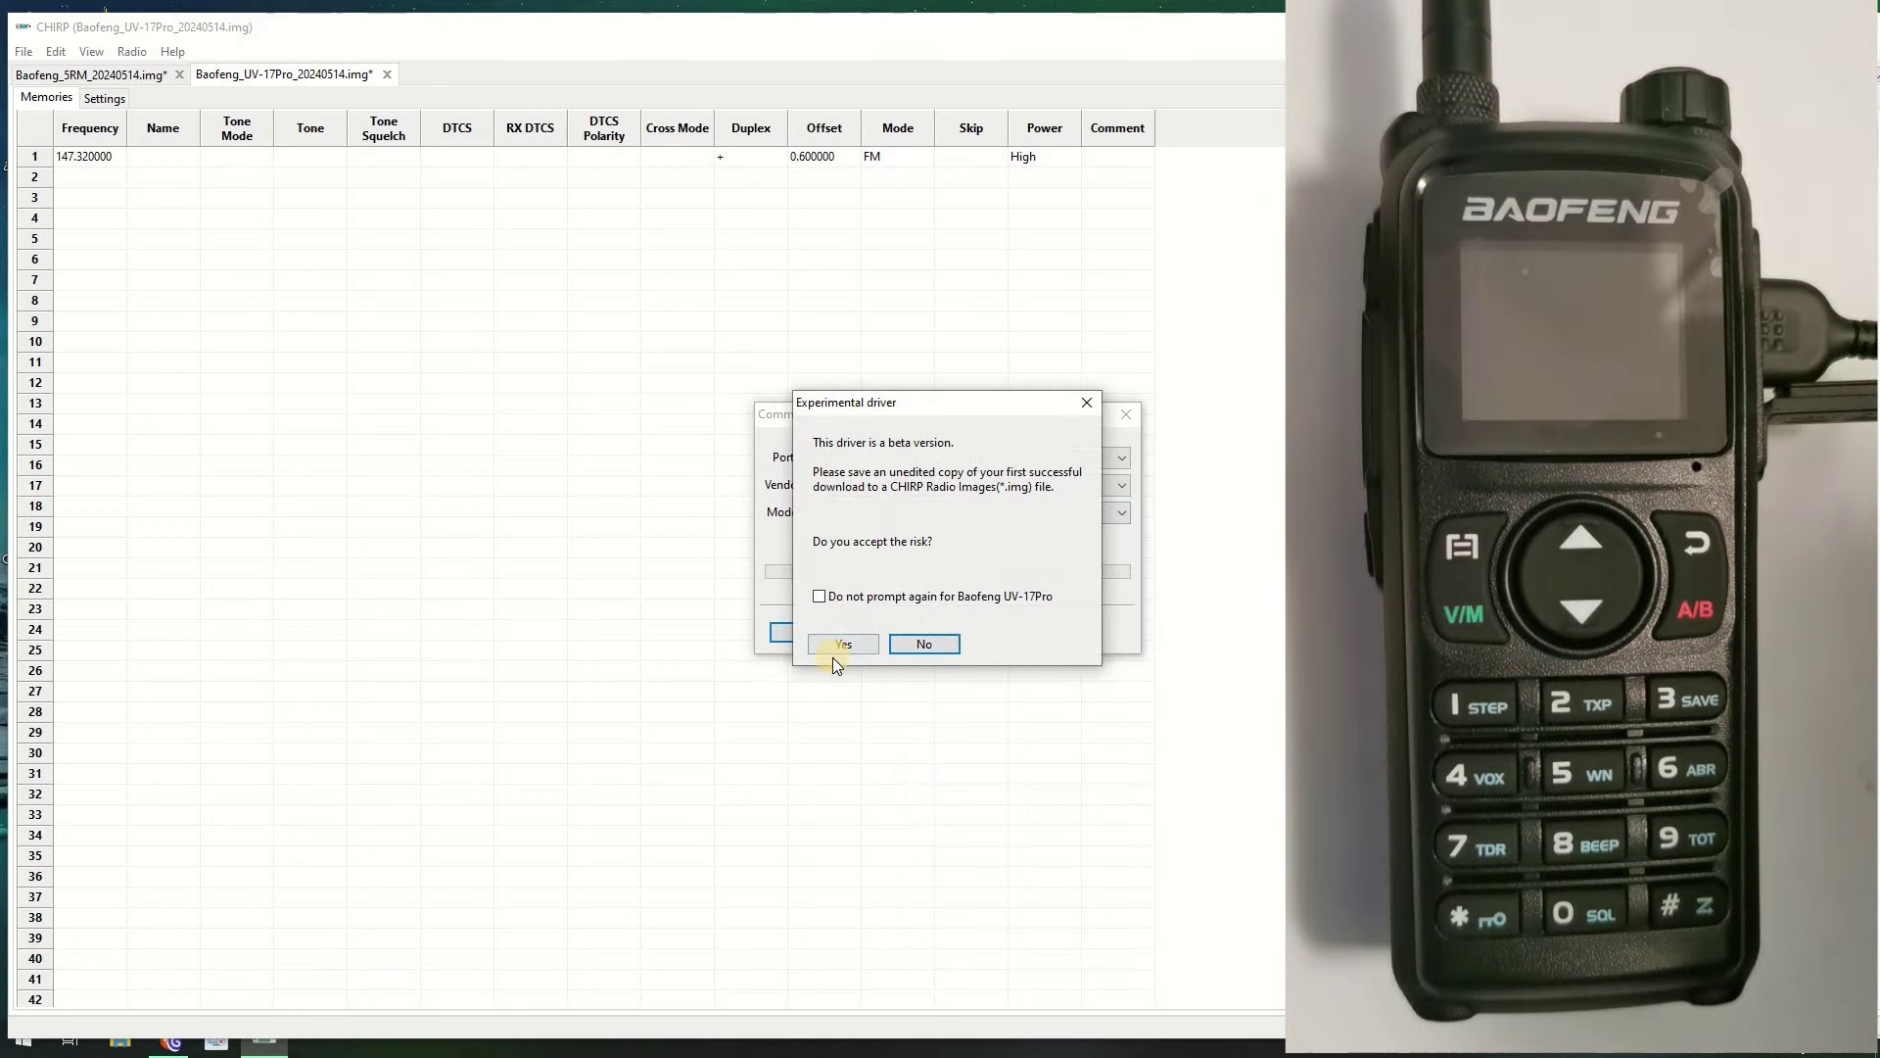
pyautogui.click(873, 640)
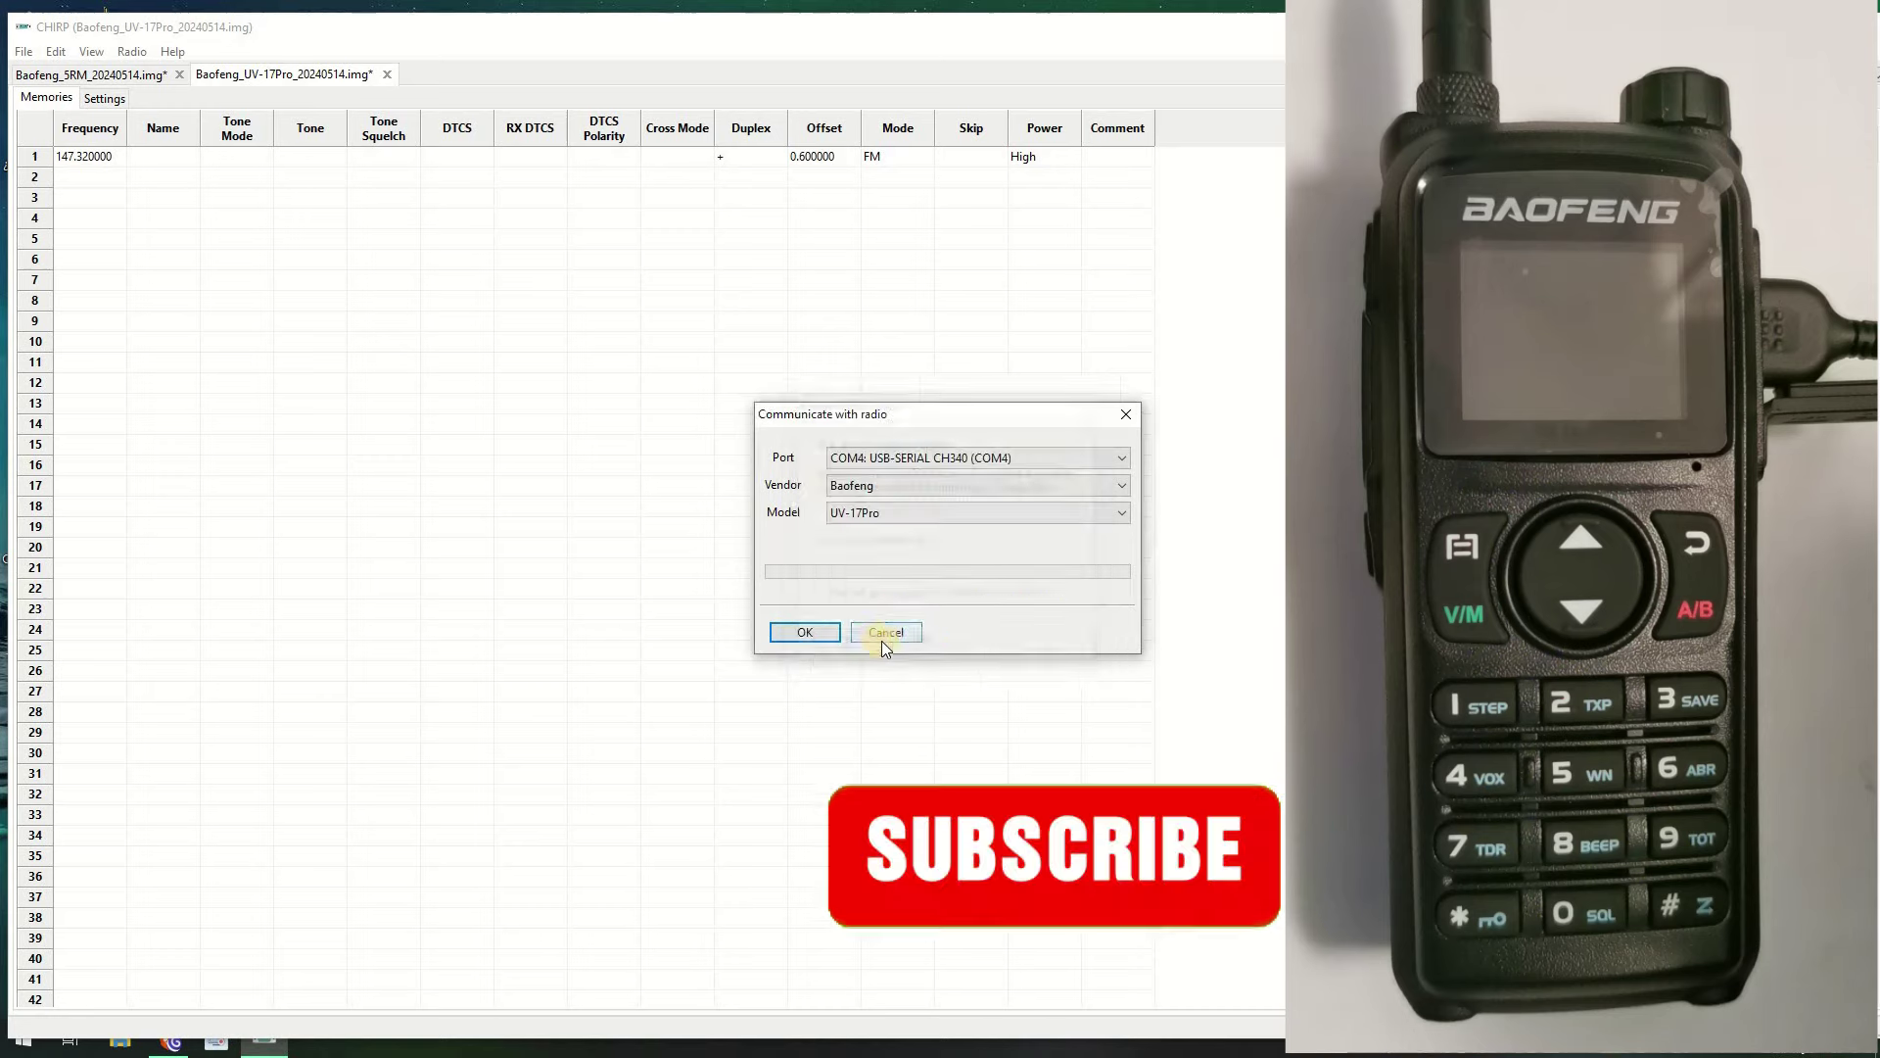
pyautogui.click(825, 636)
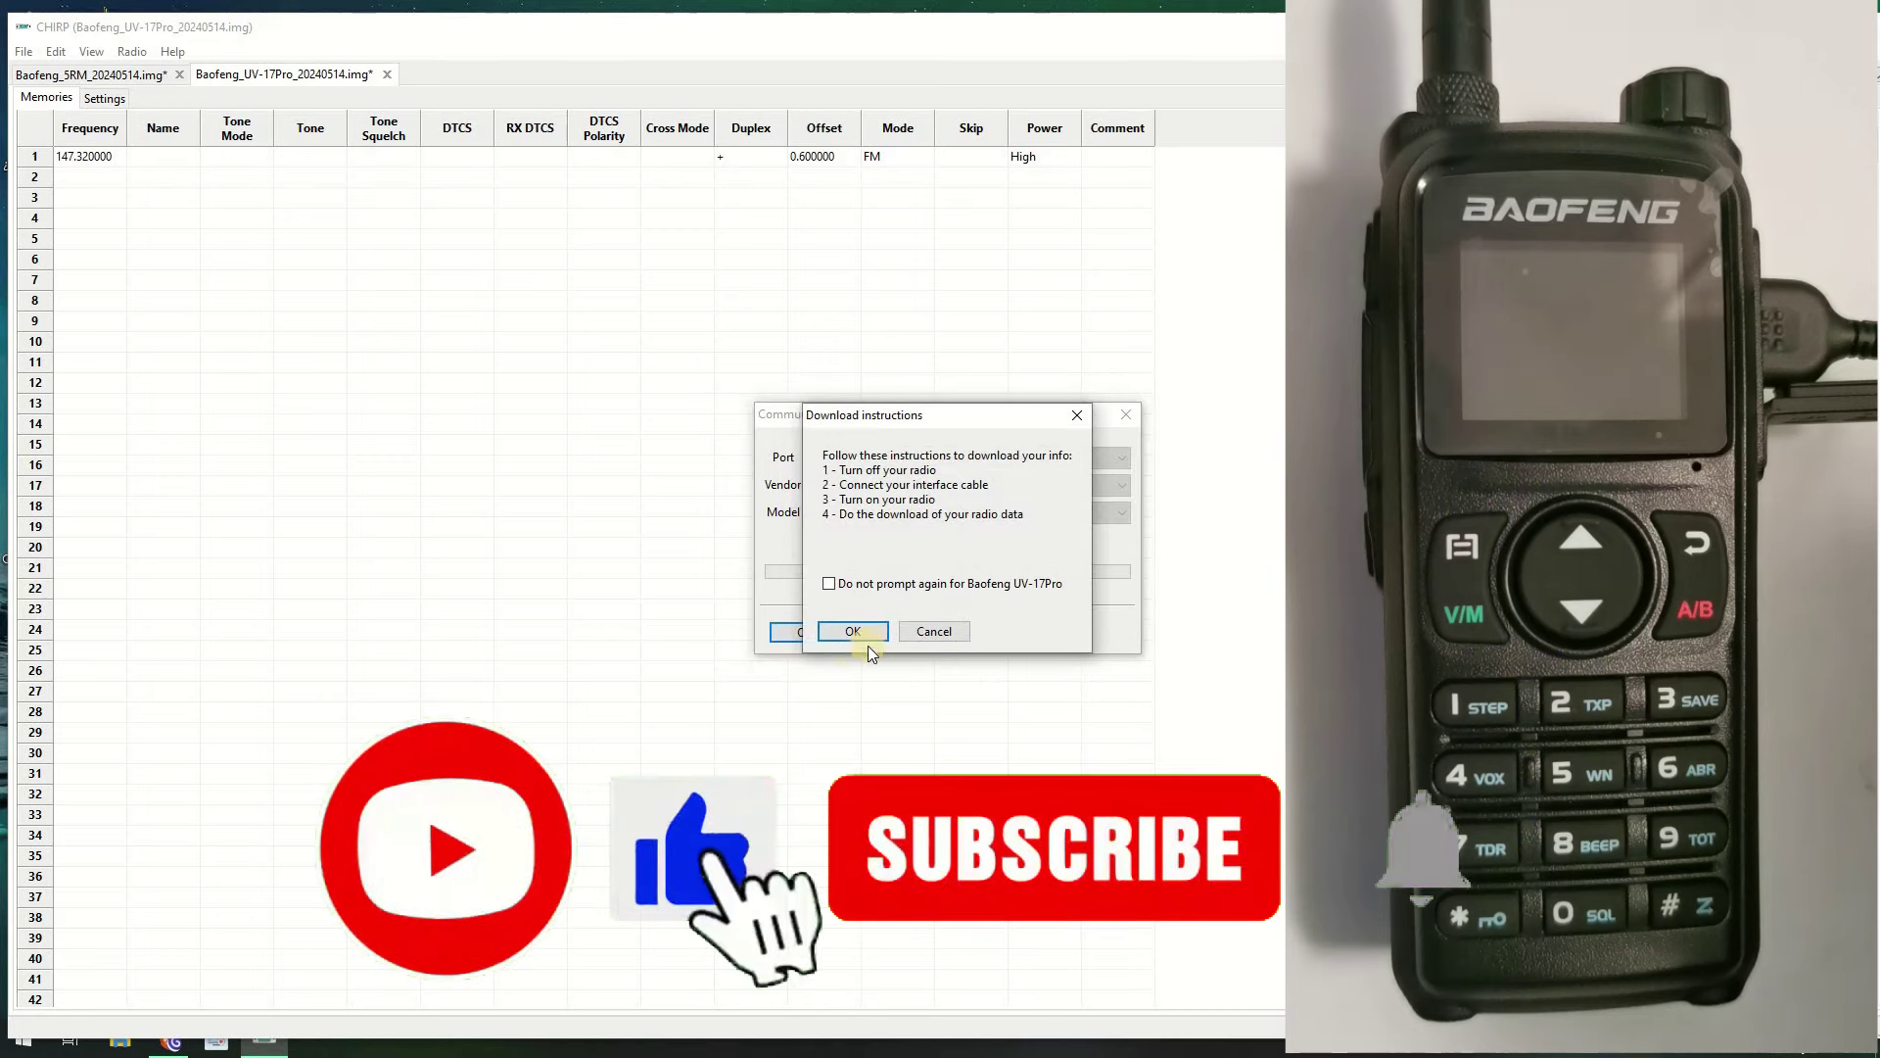
pyautogui.click(868, 639)
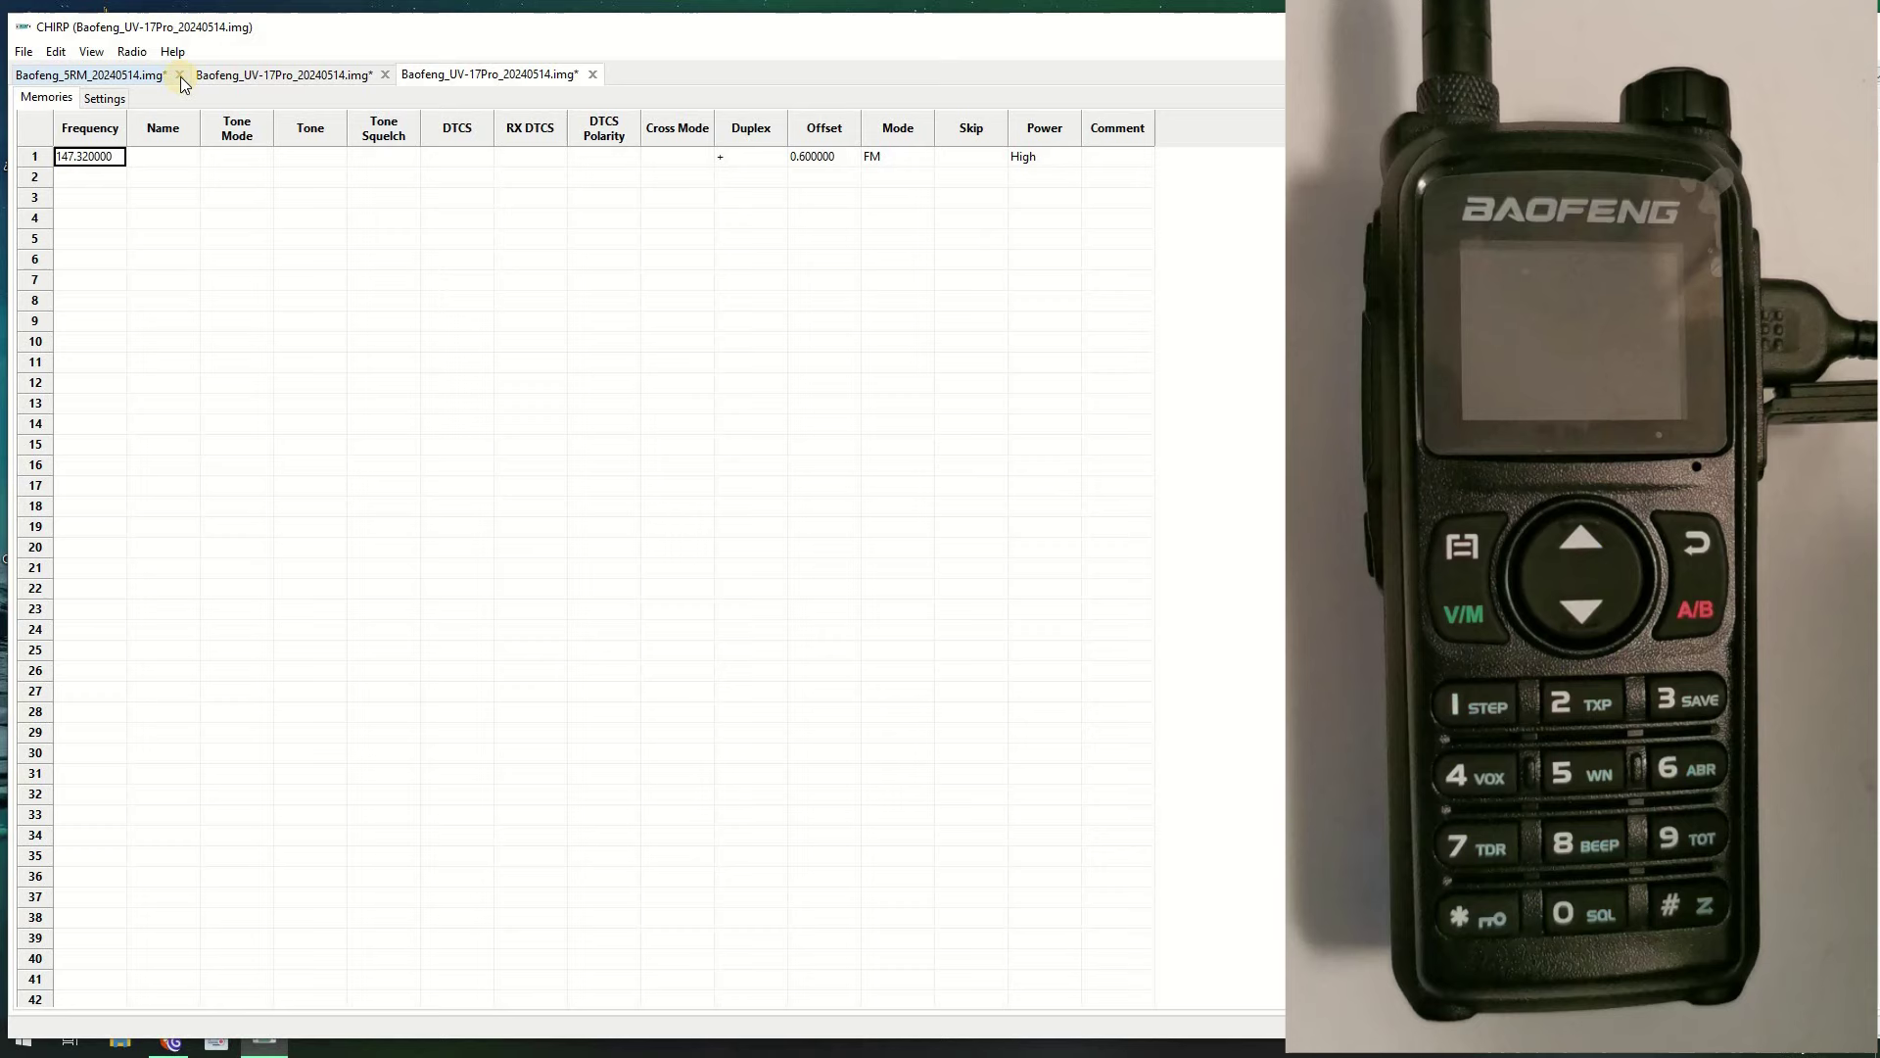
# Close the Baofeng 5RM image and the older UV-17Pro image without saving them
pyautogui.click(181, 76)
pyautogui.click(1065, 536)
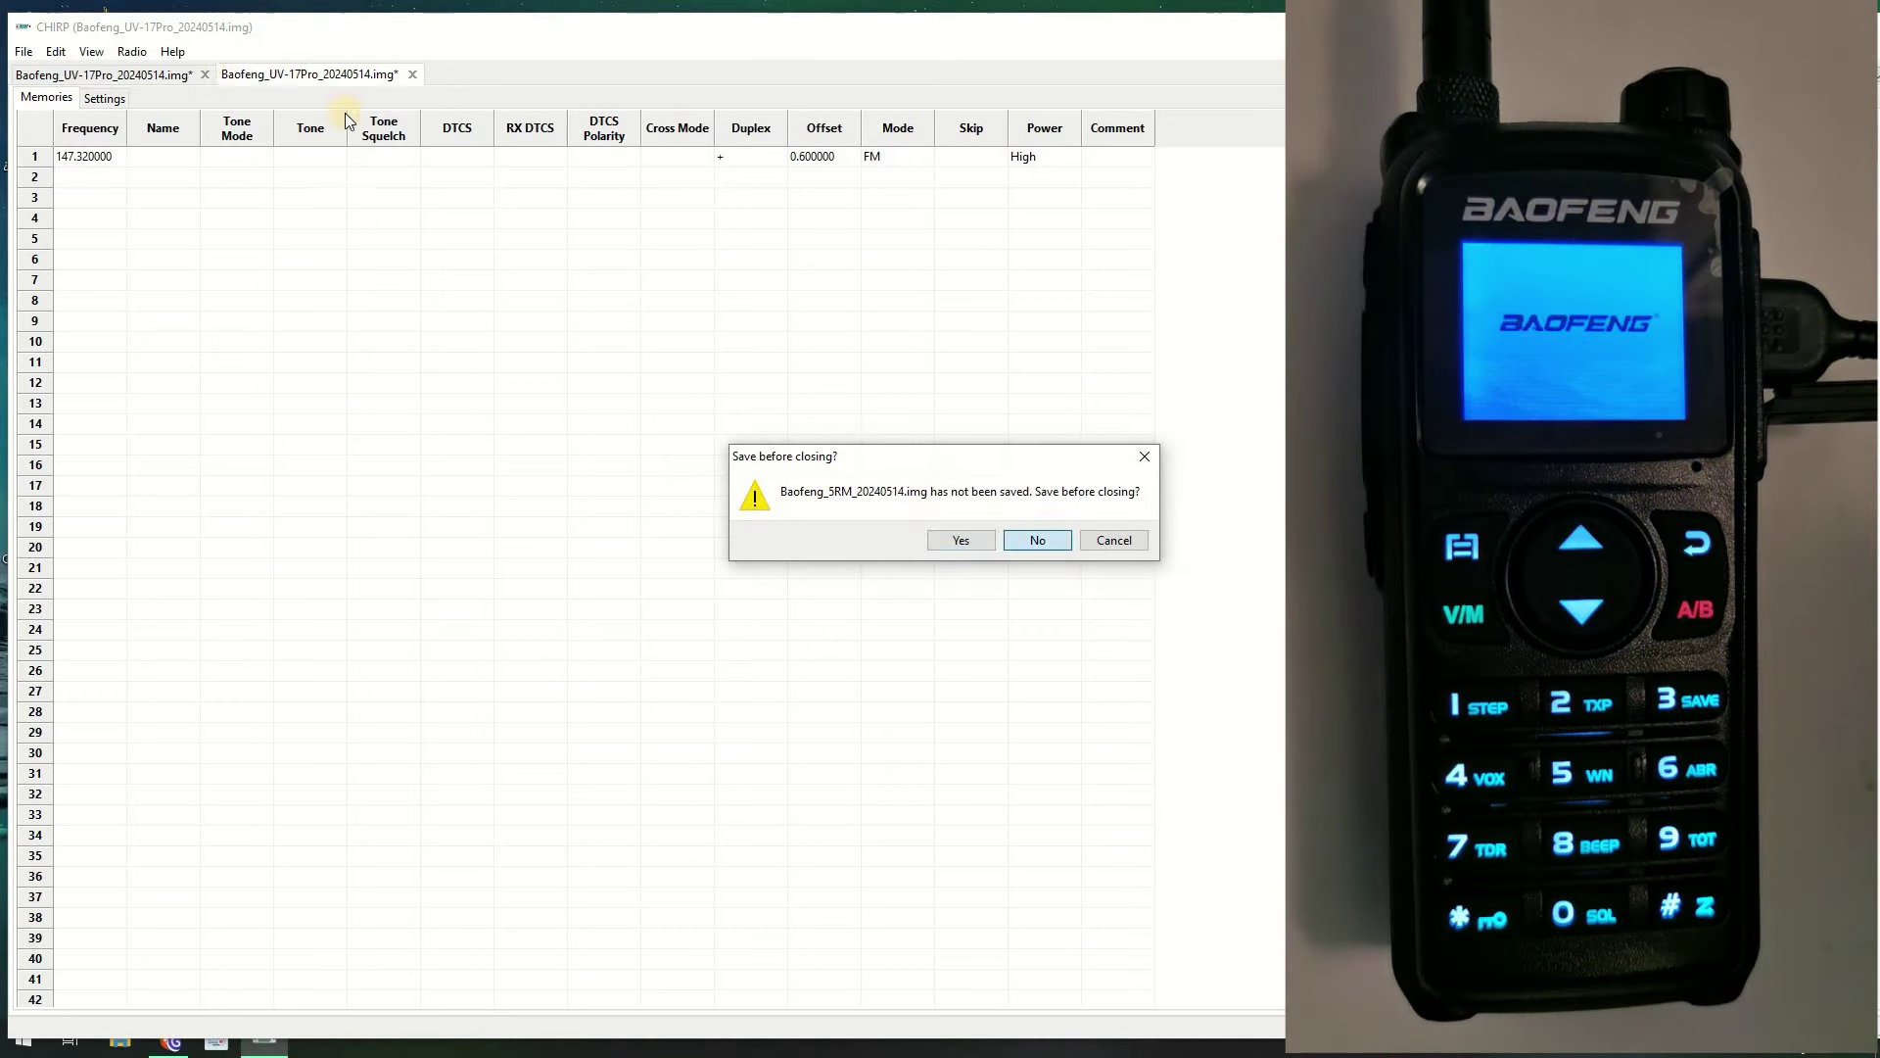
pyautogui.click(204, 75)
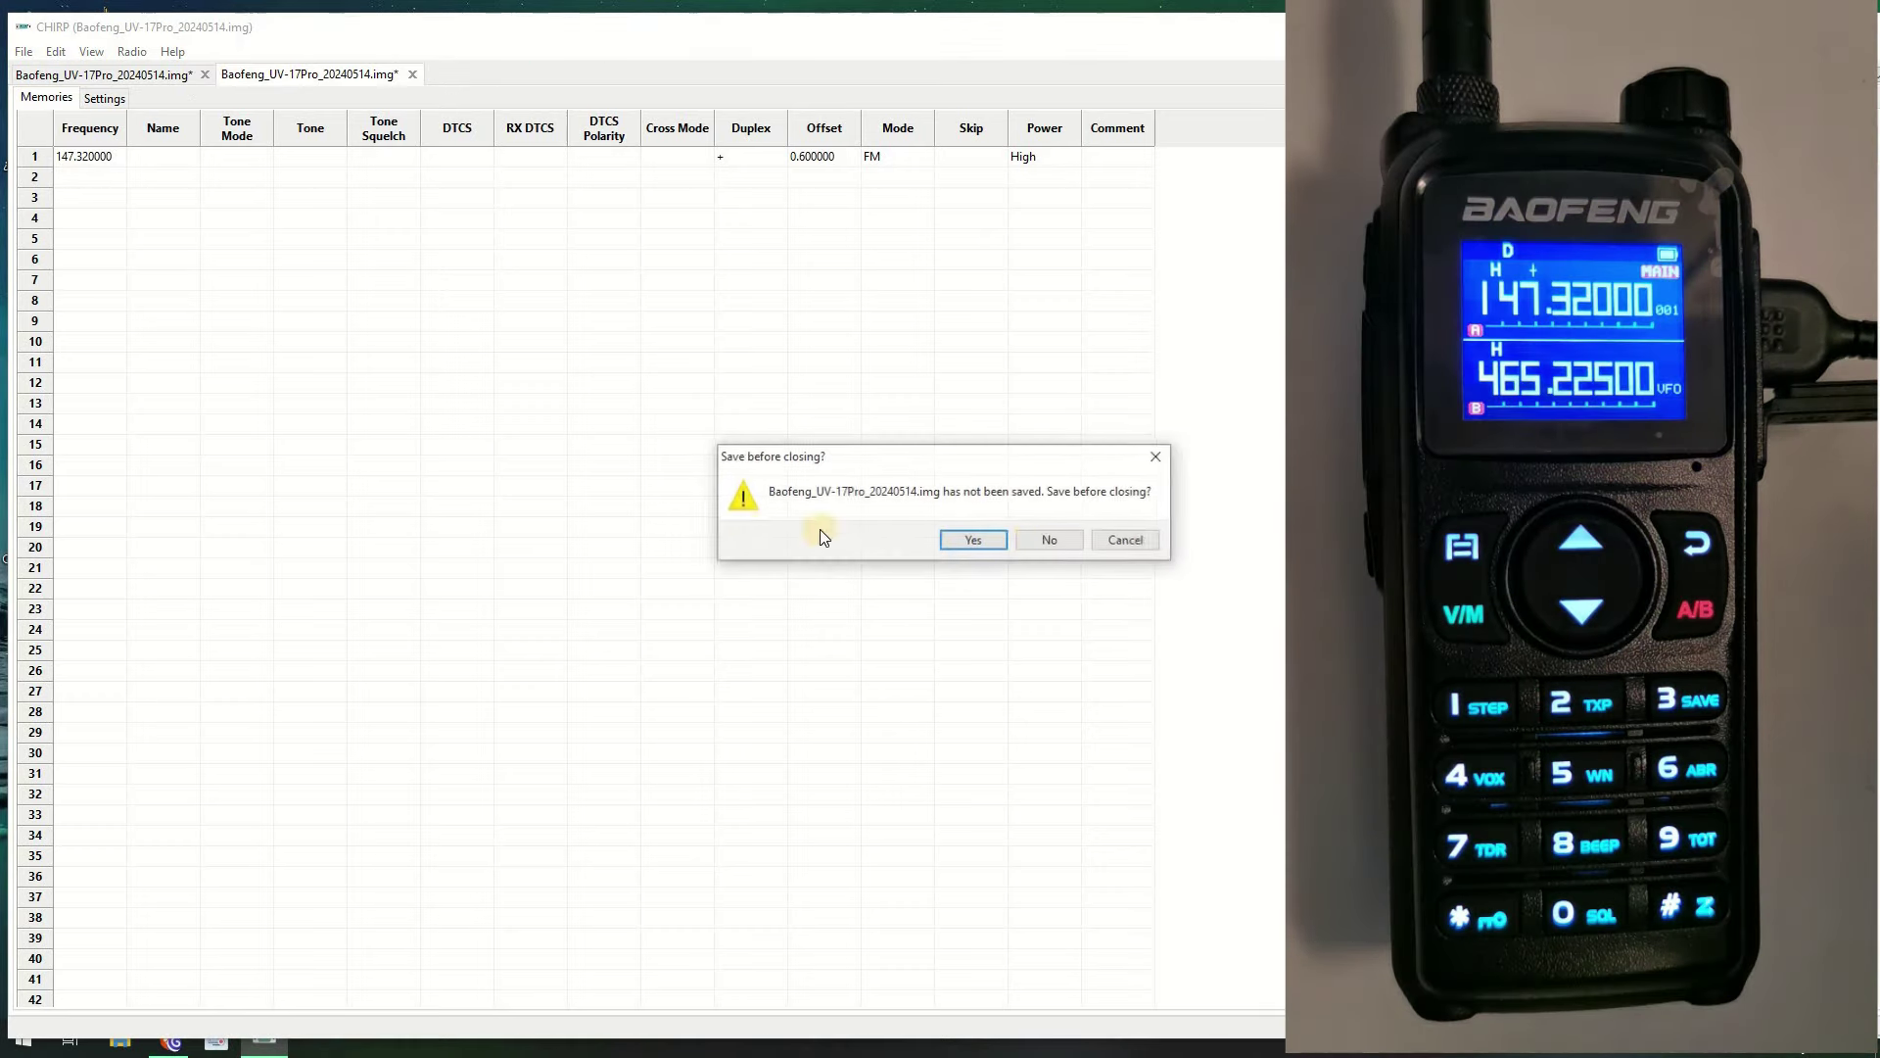
pyautogui.click(1067, 538)
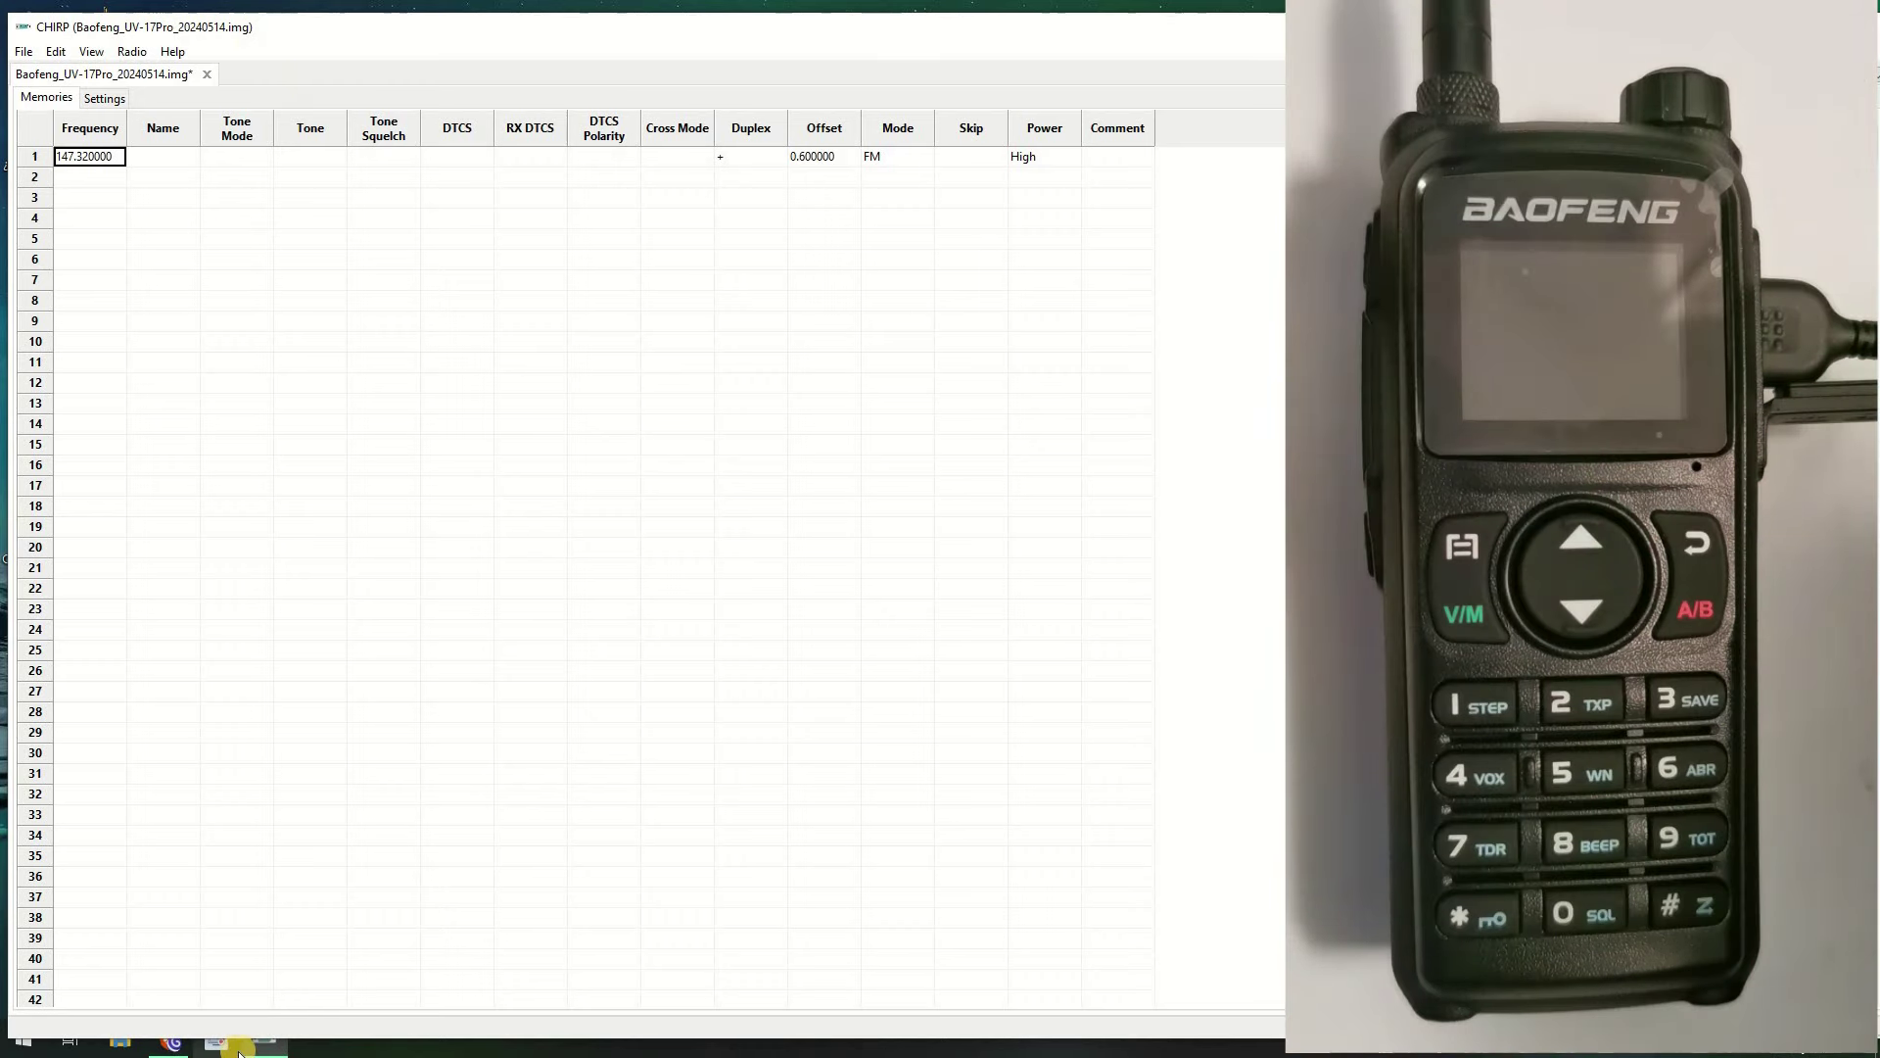
# Switch to the web browser and examine the 146.9400 repeater's frequency, offset and tone in RepeaterBook's North Vancouver list
pyautogui.click(164, 1040)
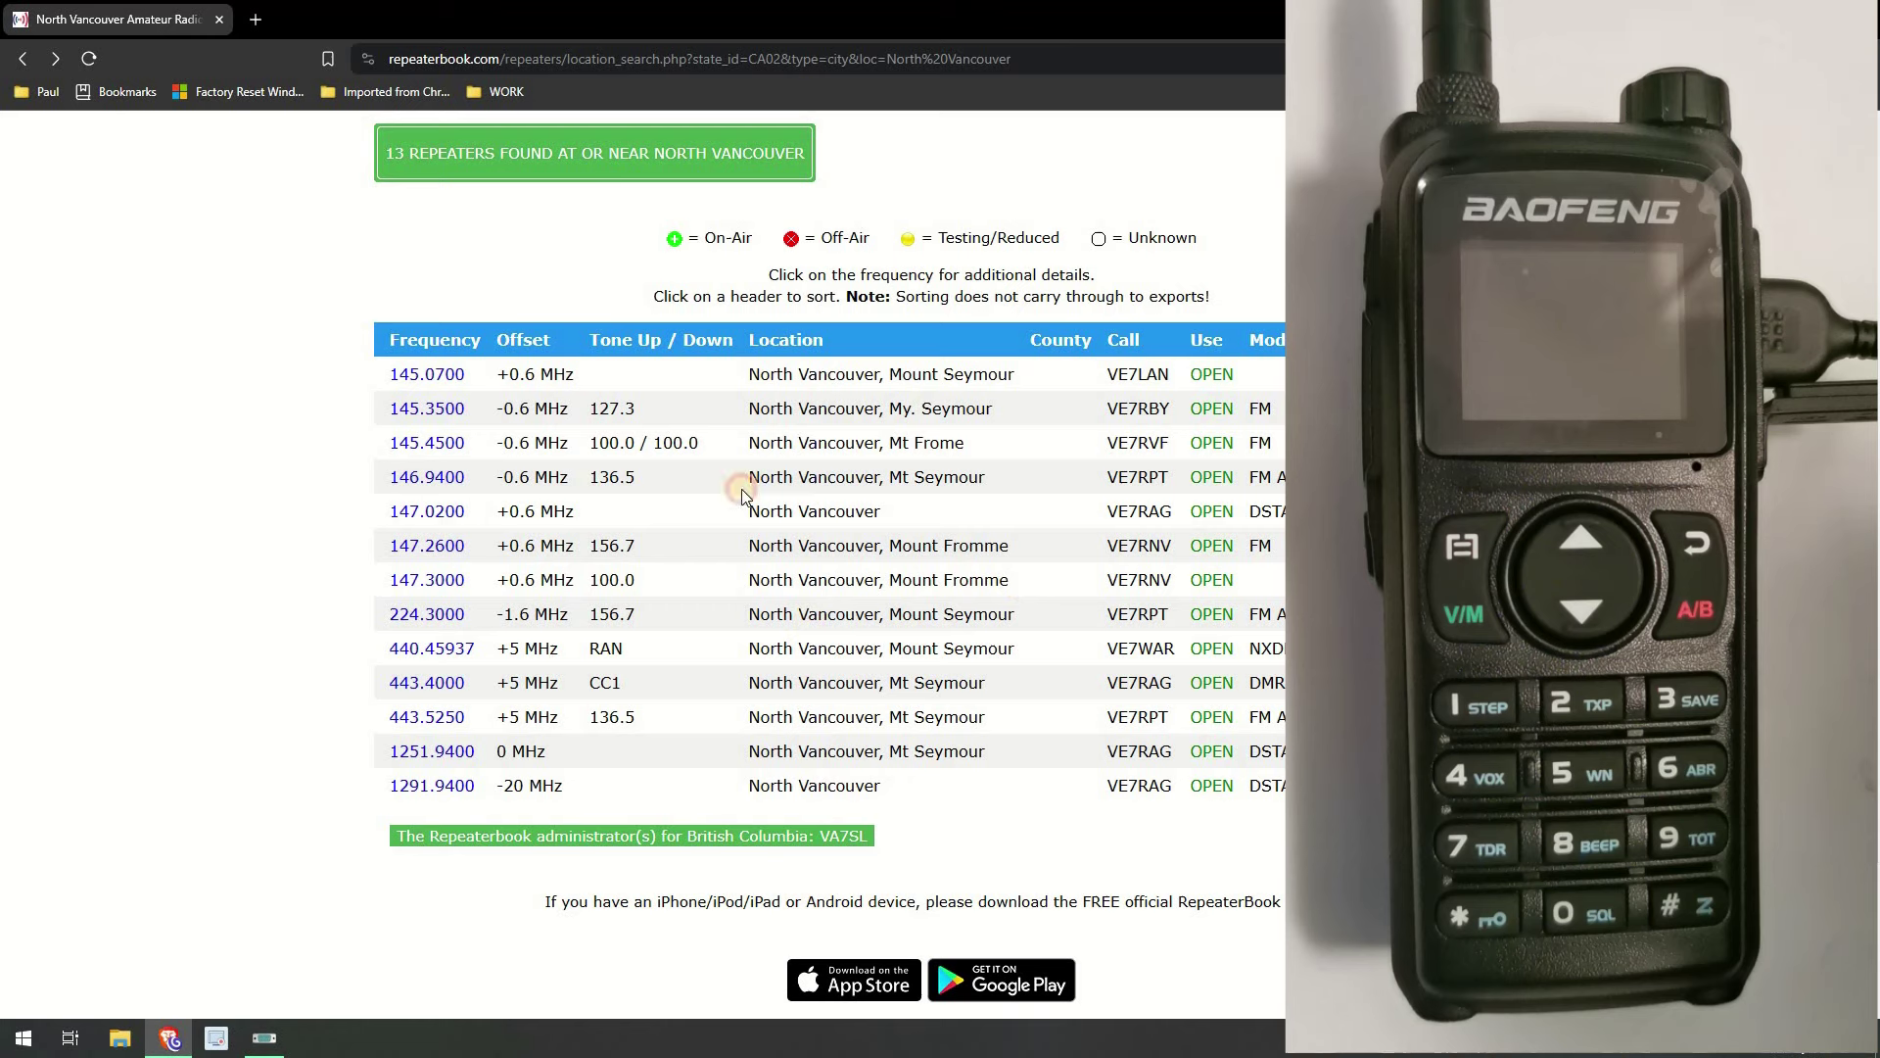
pyautogui.tripleClick(384, 478)
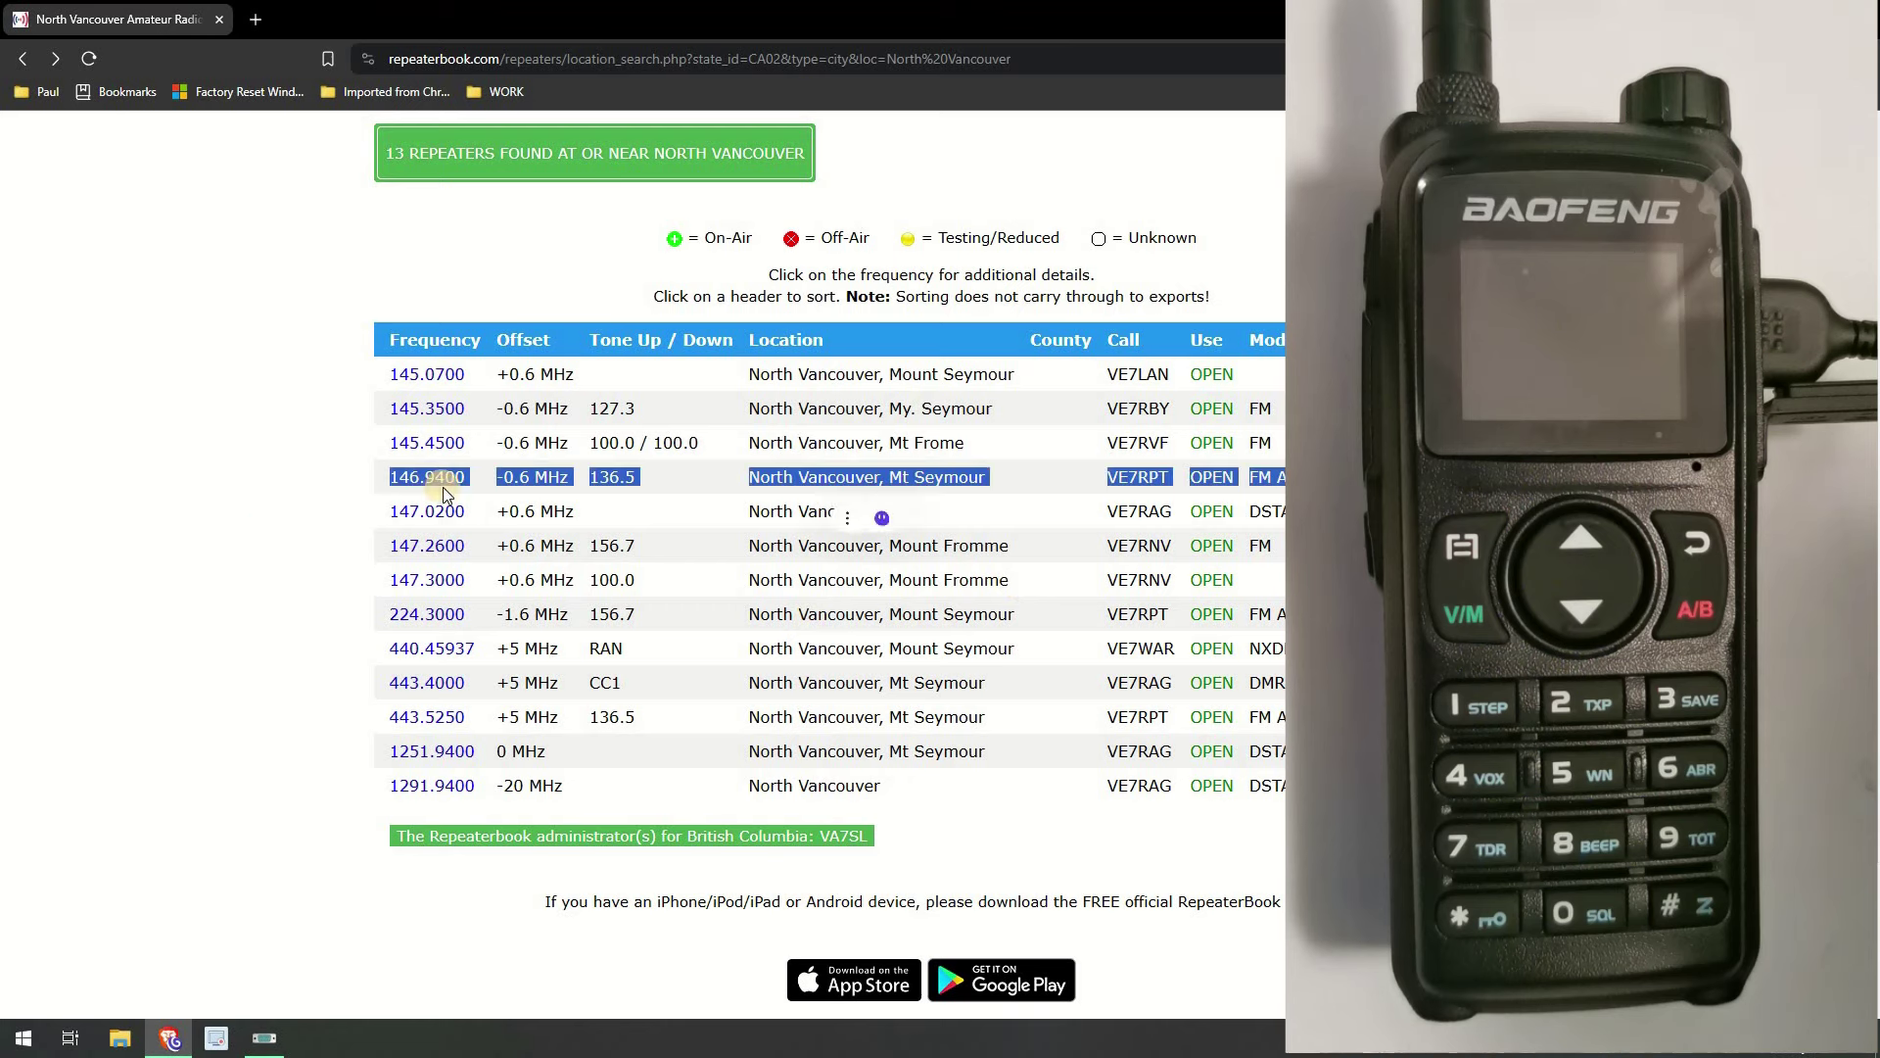
pyautogui.click(525, 481)
pyautogui.moveTo(533, 481)
pyautogui.mouseDown()
pyautogui.moveTo(621, 493)
pyautogui.moveTo(602, 496)
pyautogui.mouseUp()
# Switch back to CHIRP and start a RepeaterBook query with country Canada and province British Columbia
pyautogui.hotkey('alt', 'Tab')
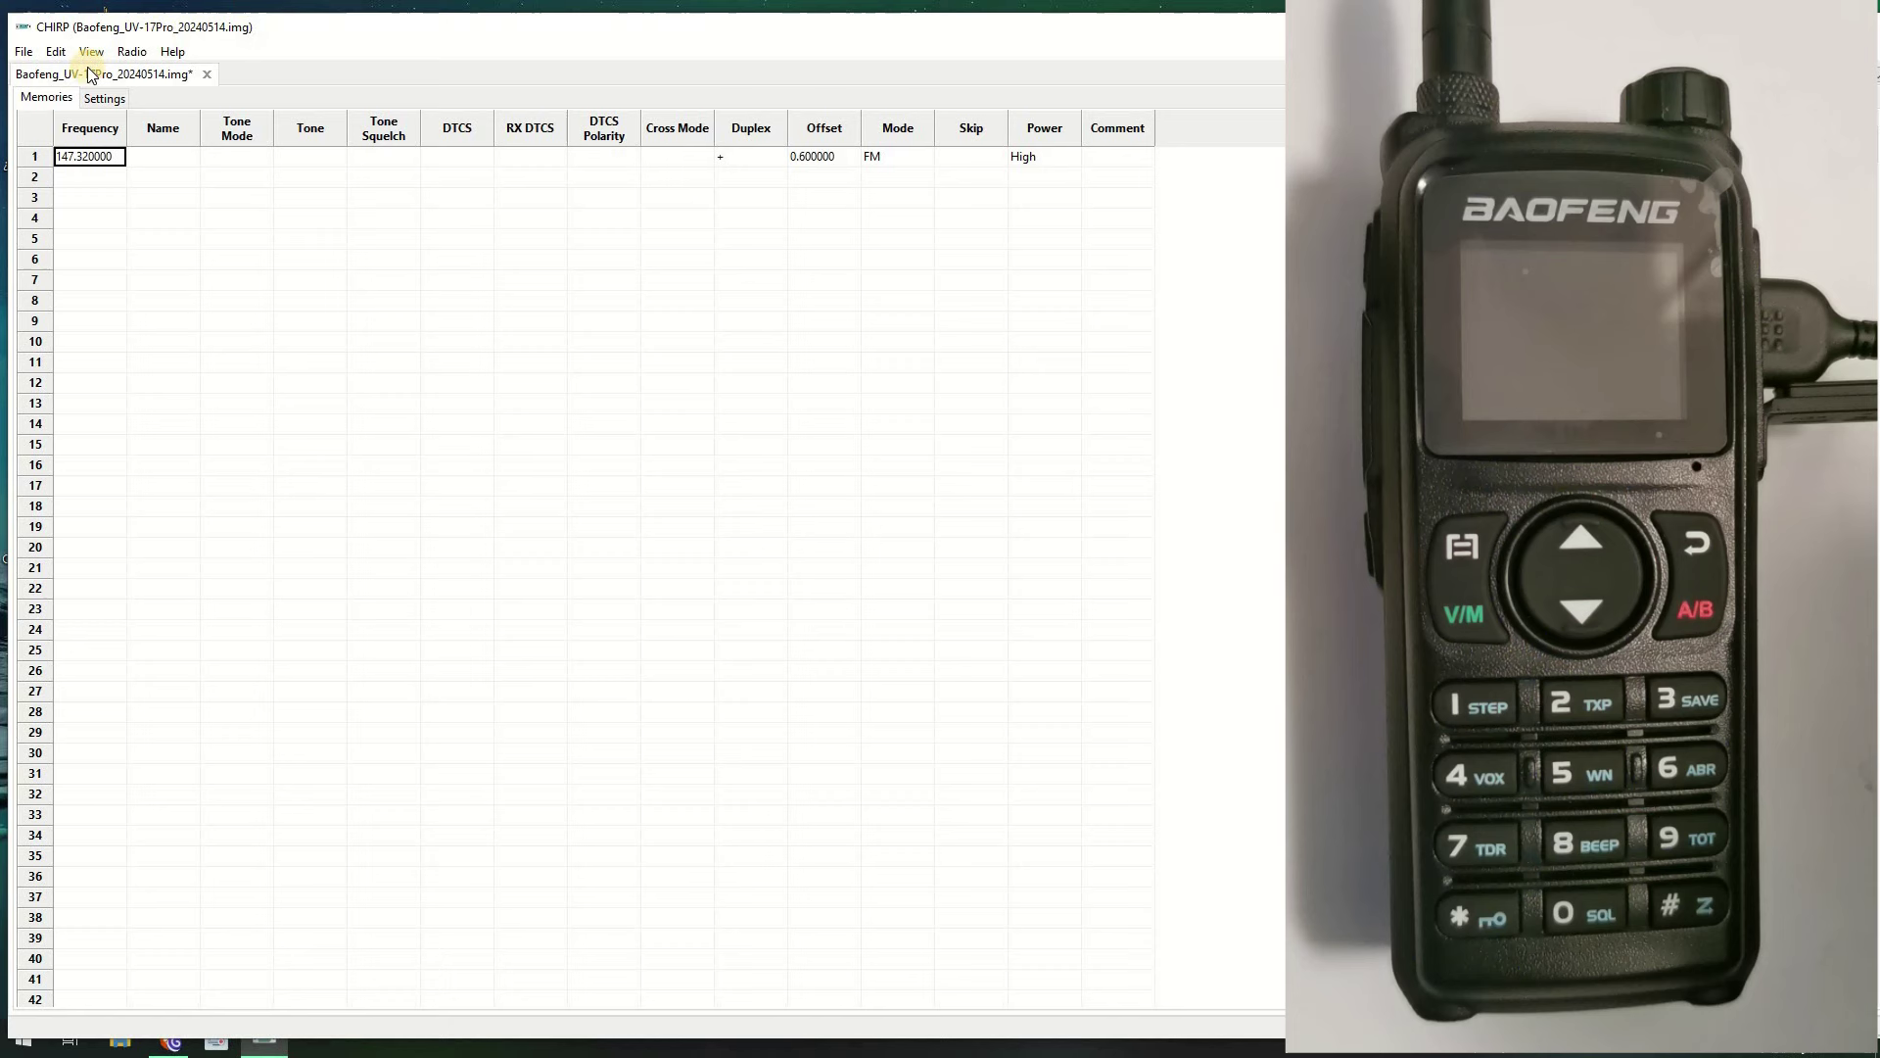
pyautogui.click(132, 52)
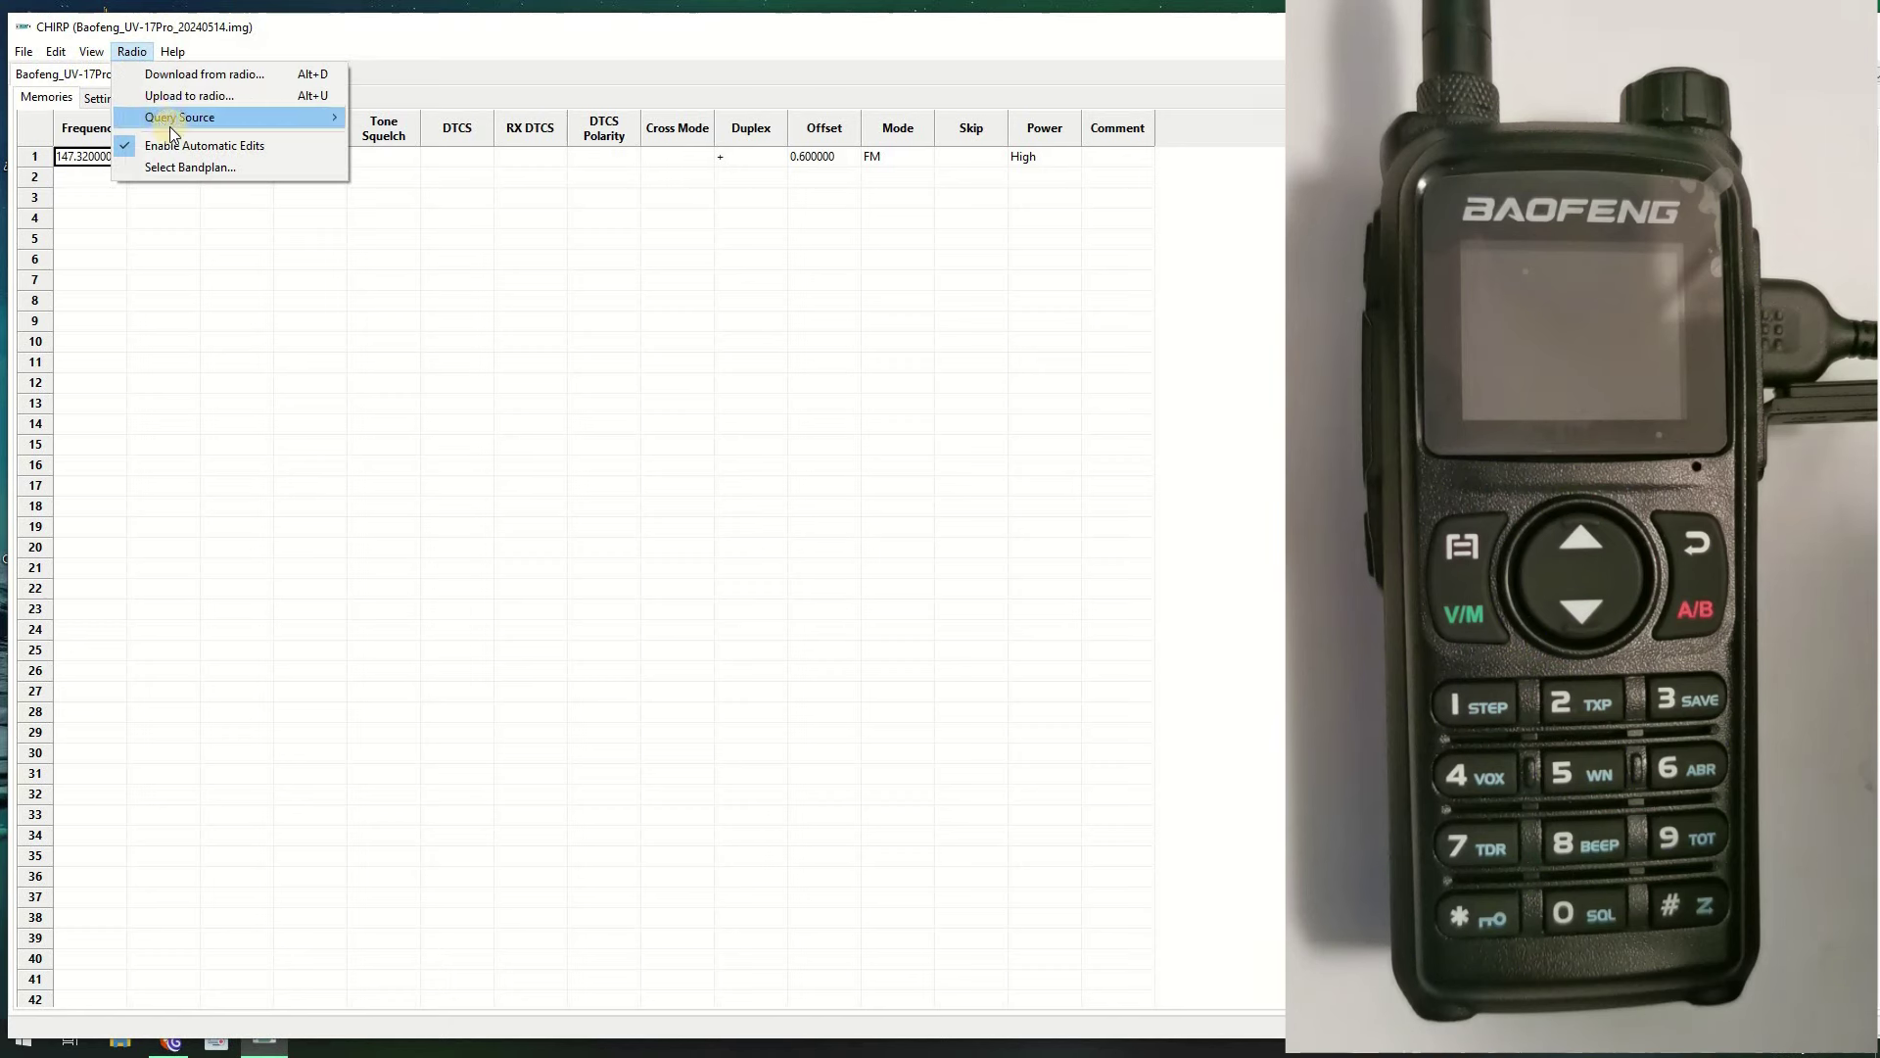
pyautogui.moveTo(300, 118)
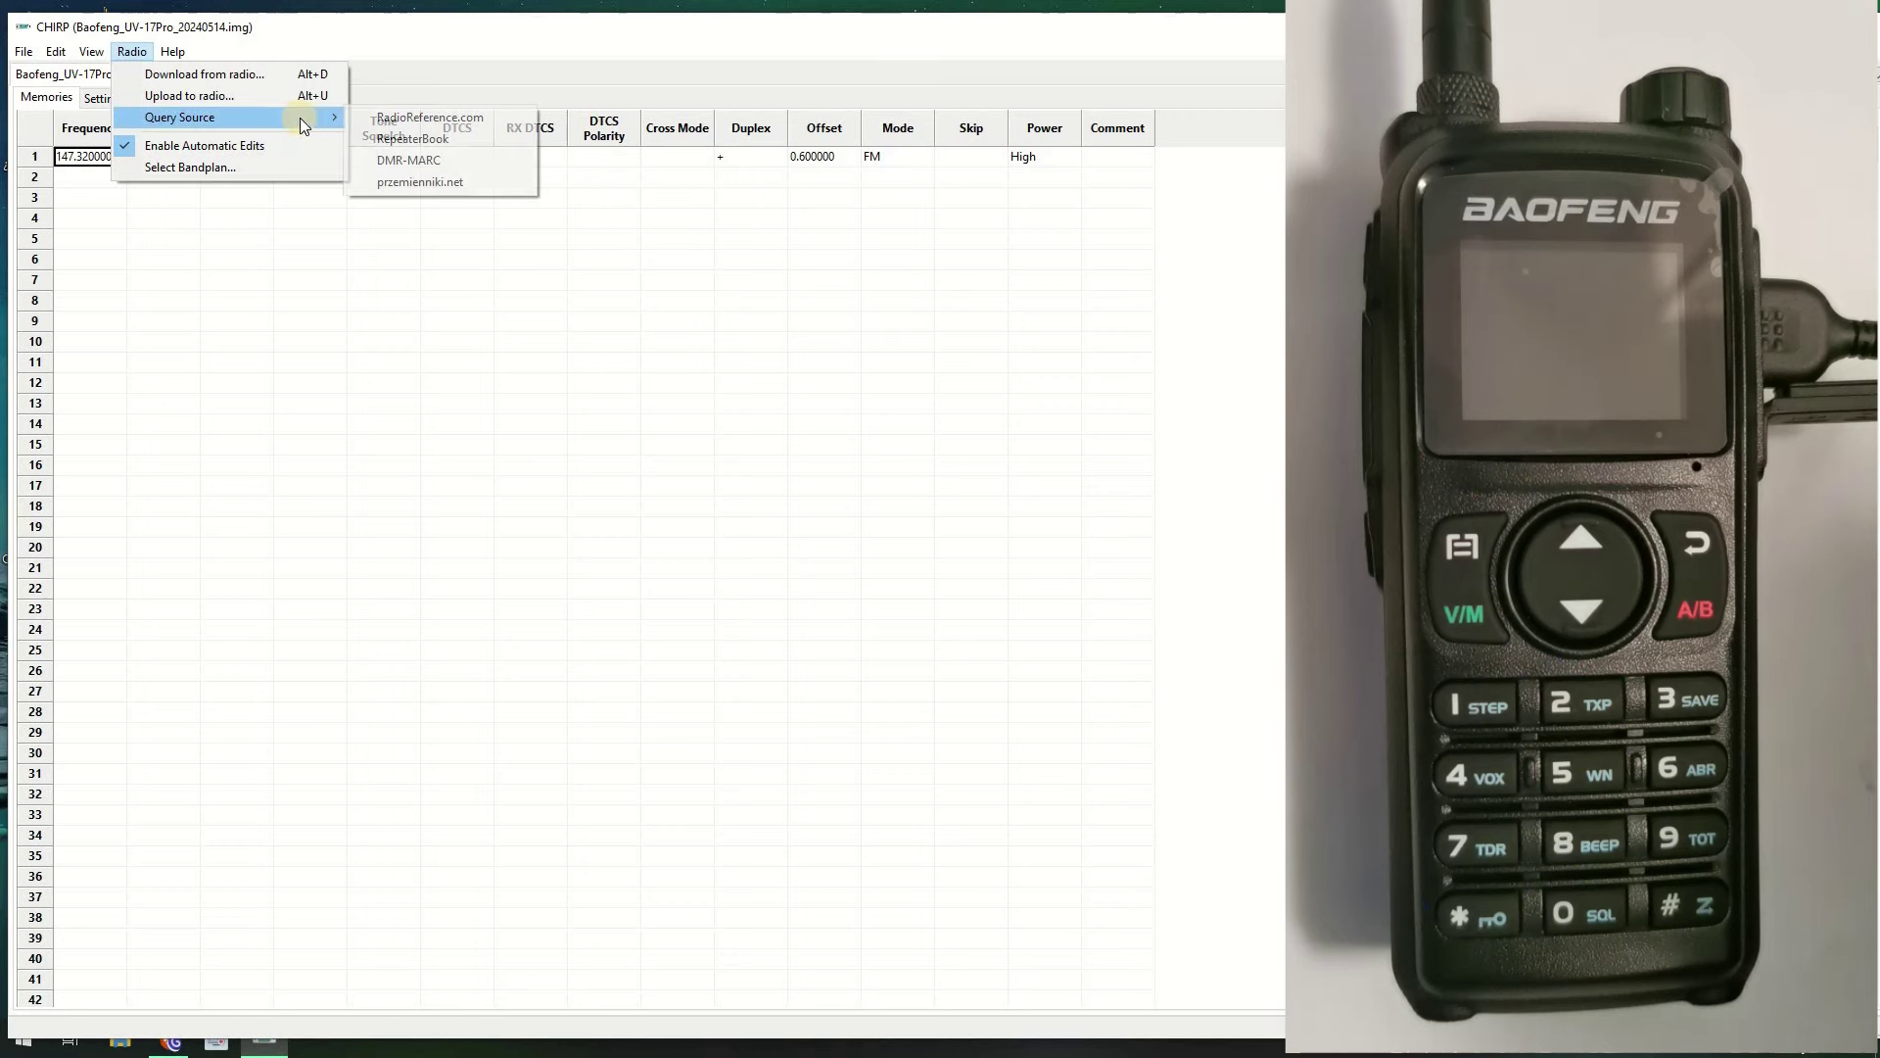
pyautogui.click(403, 138)
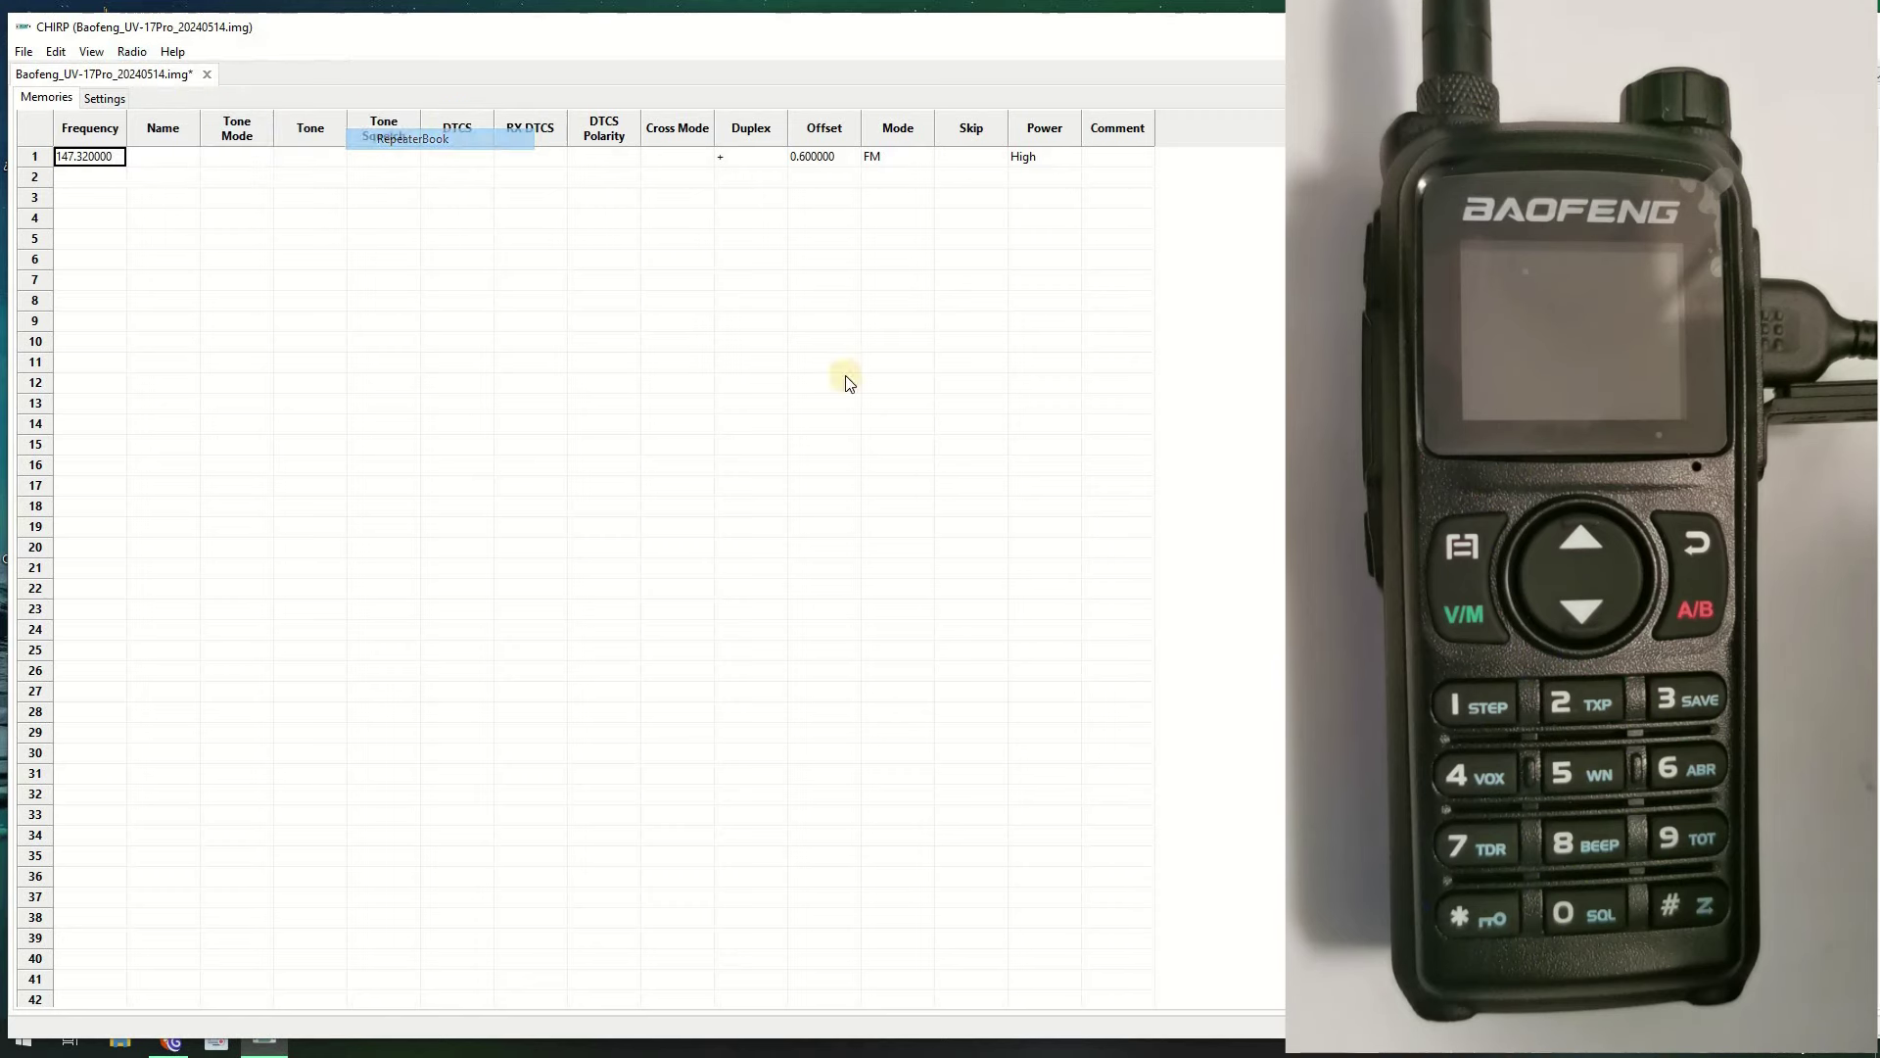
pyautogui.click(1030, 417)
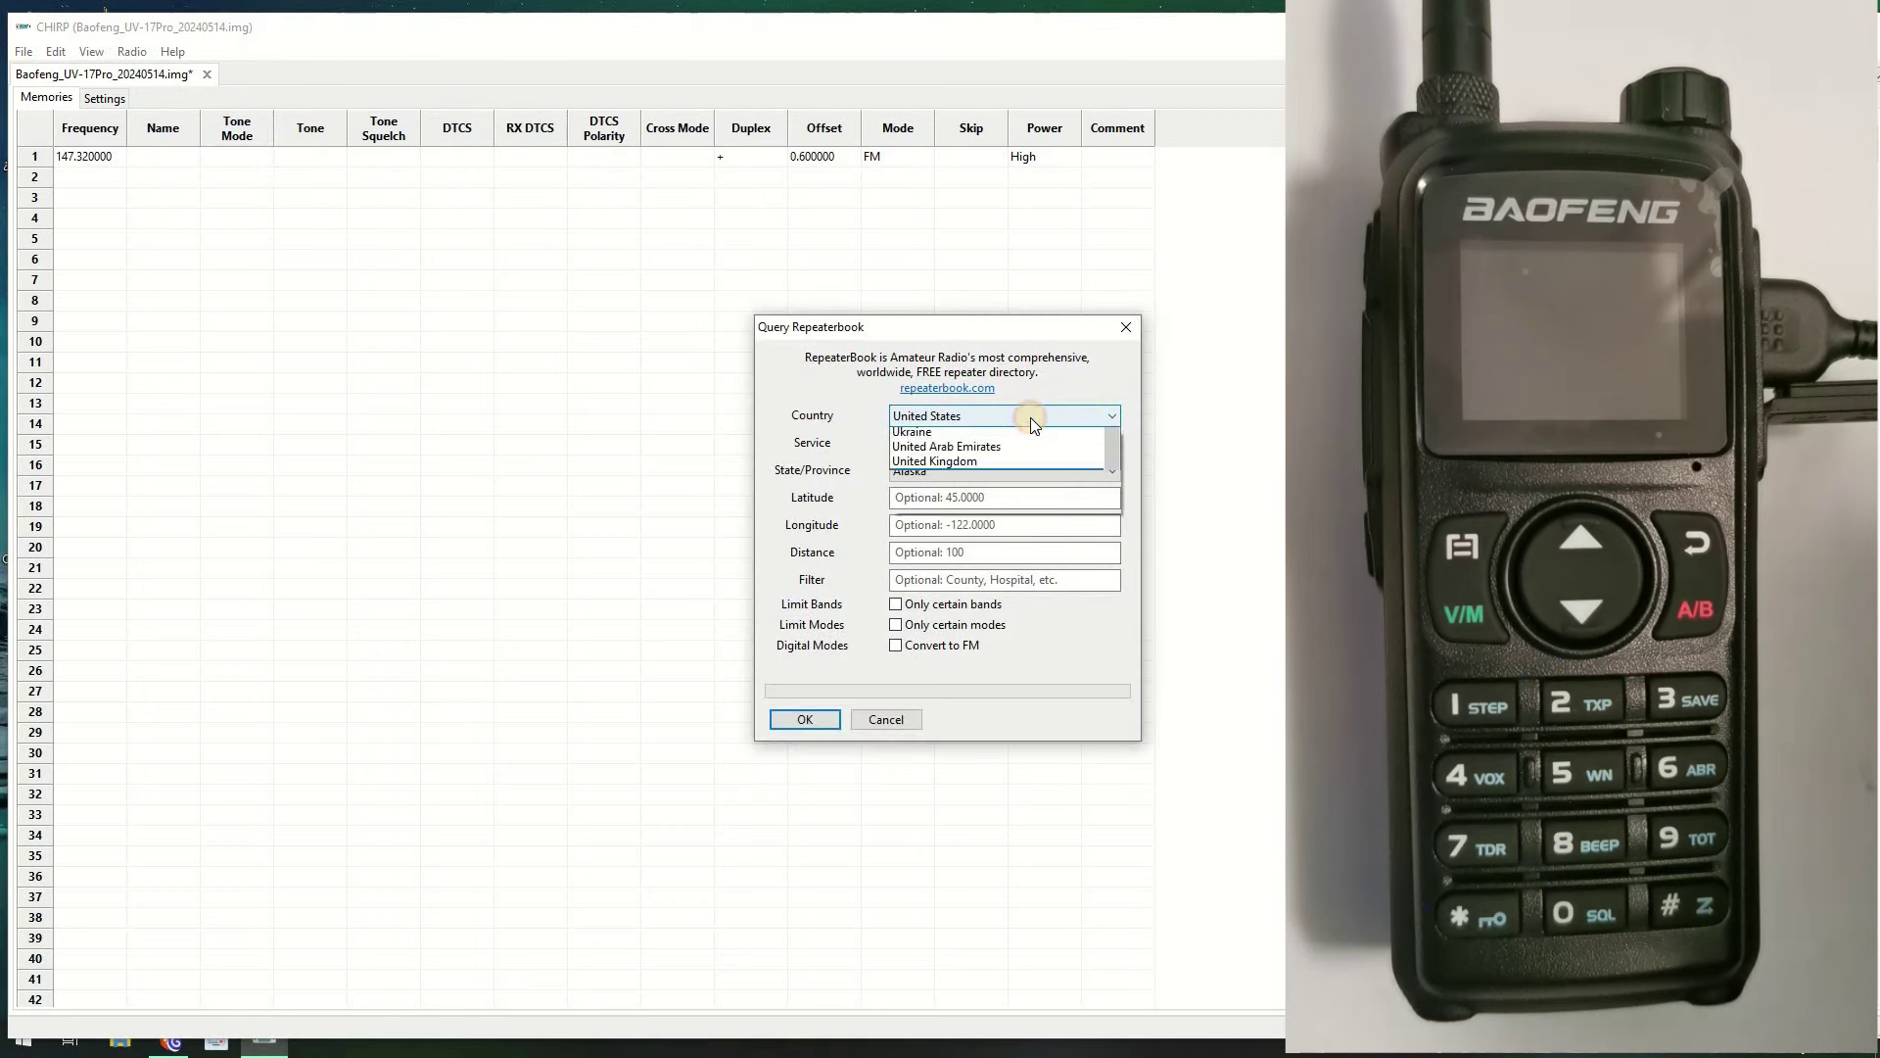
pyautogui.press('n')
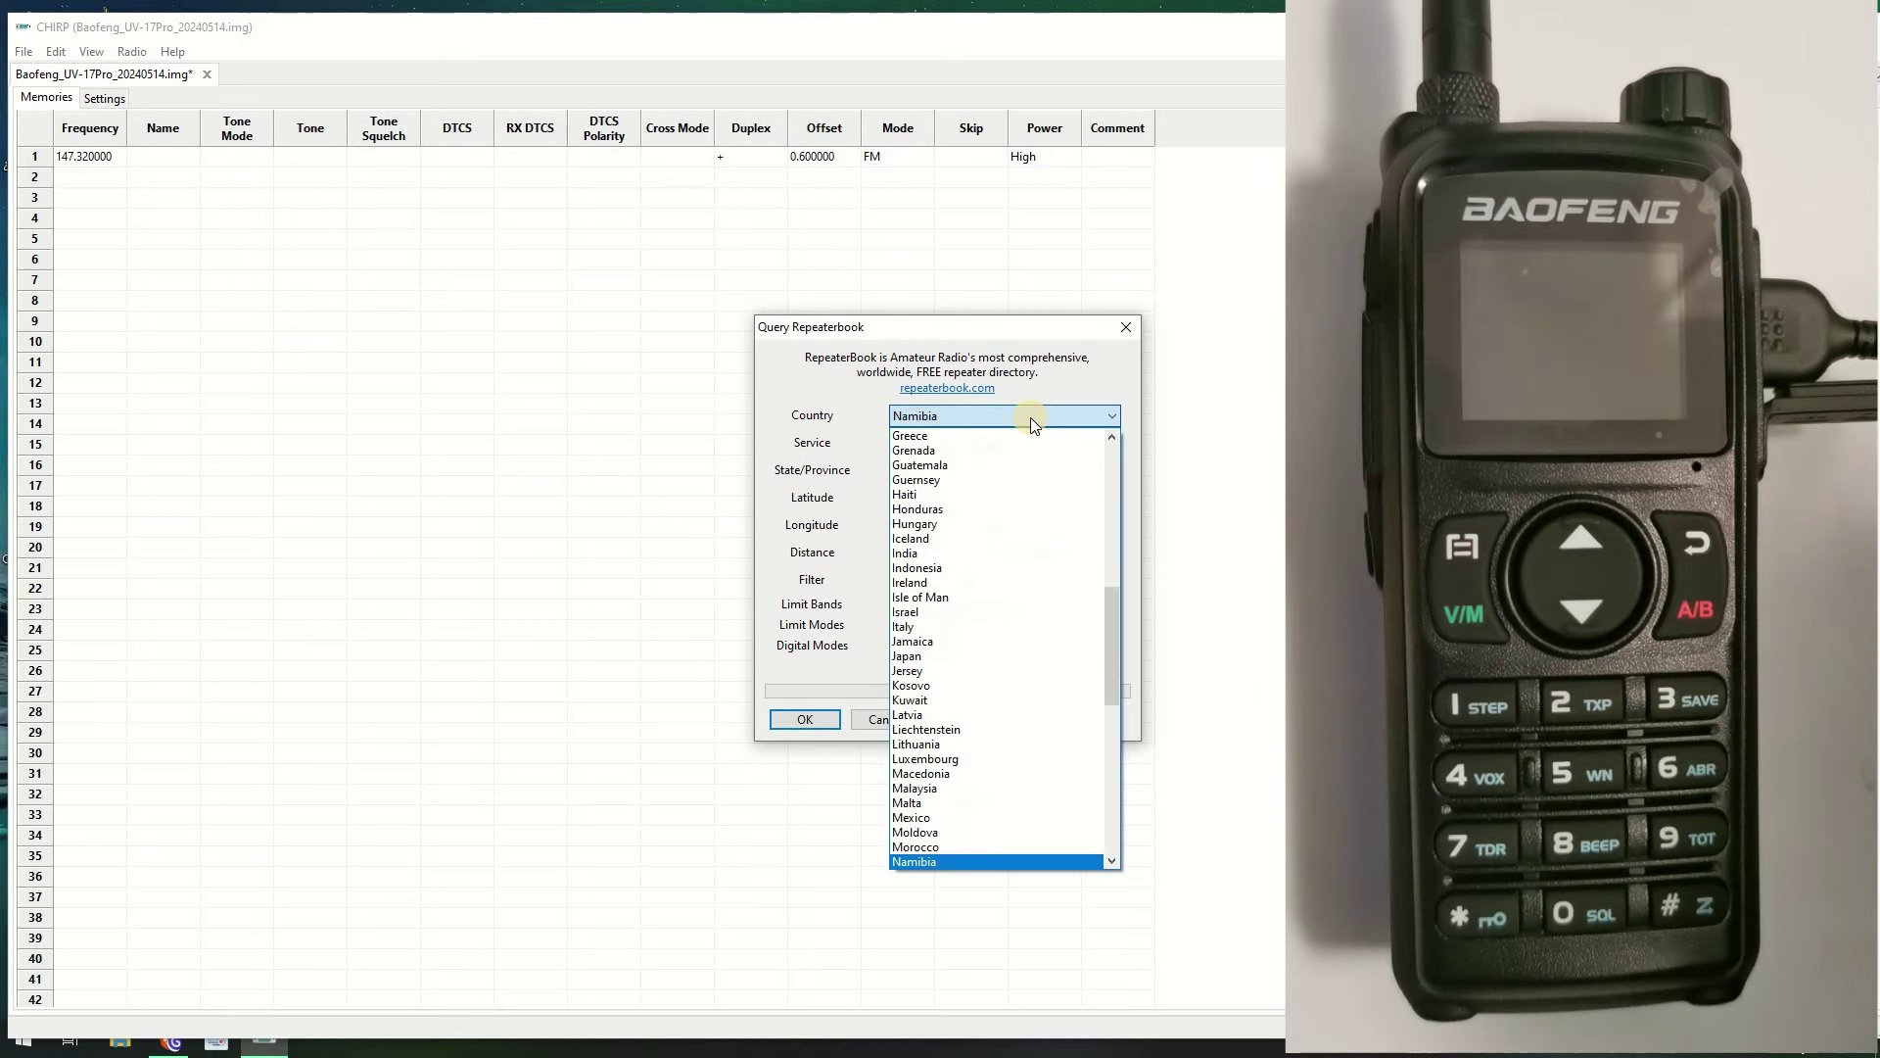
pyautogui.press('a')
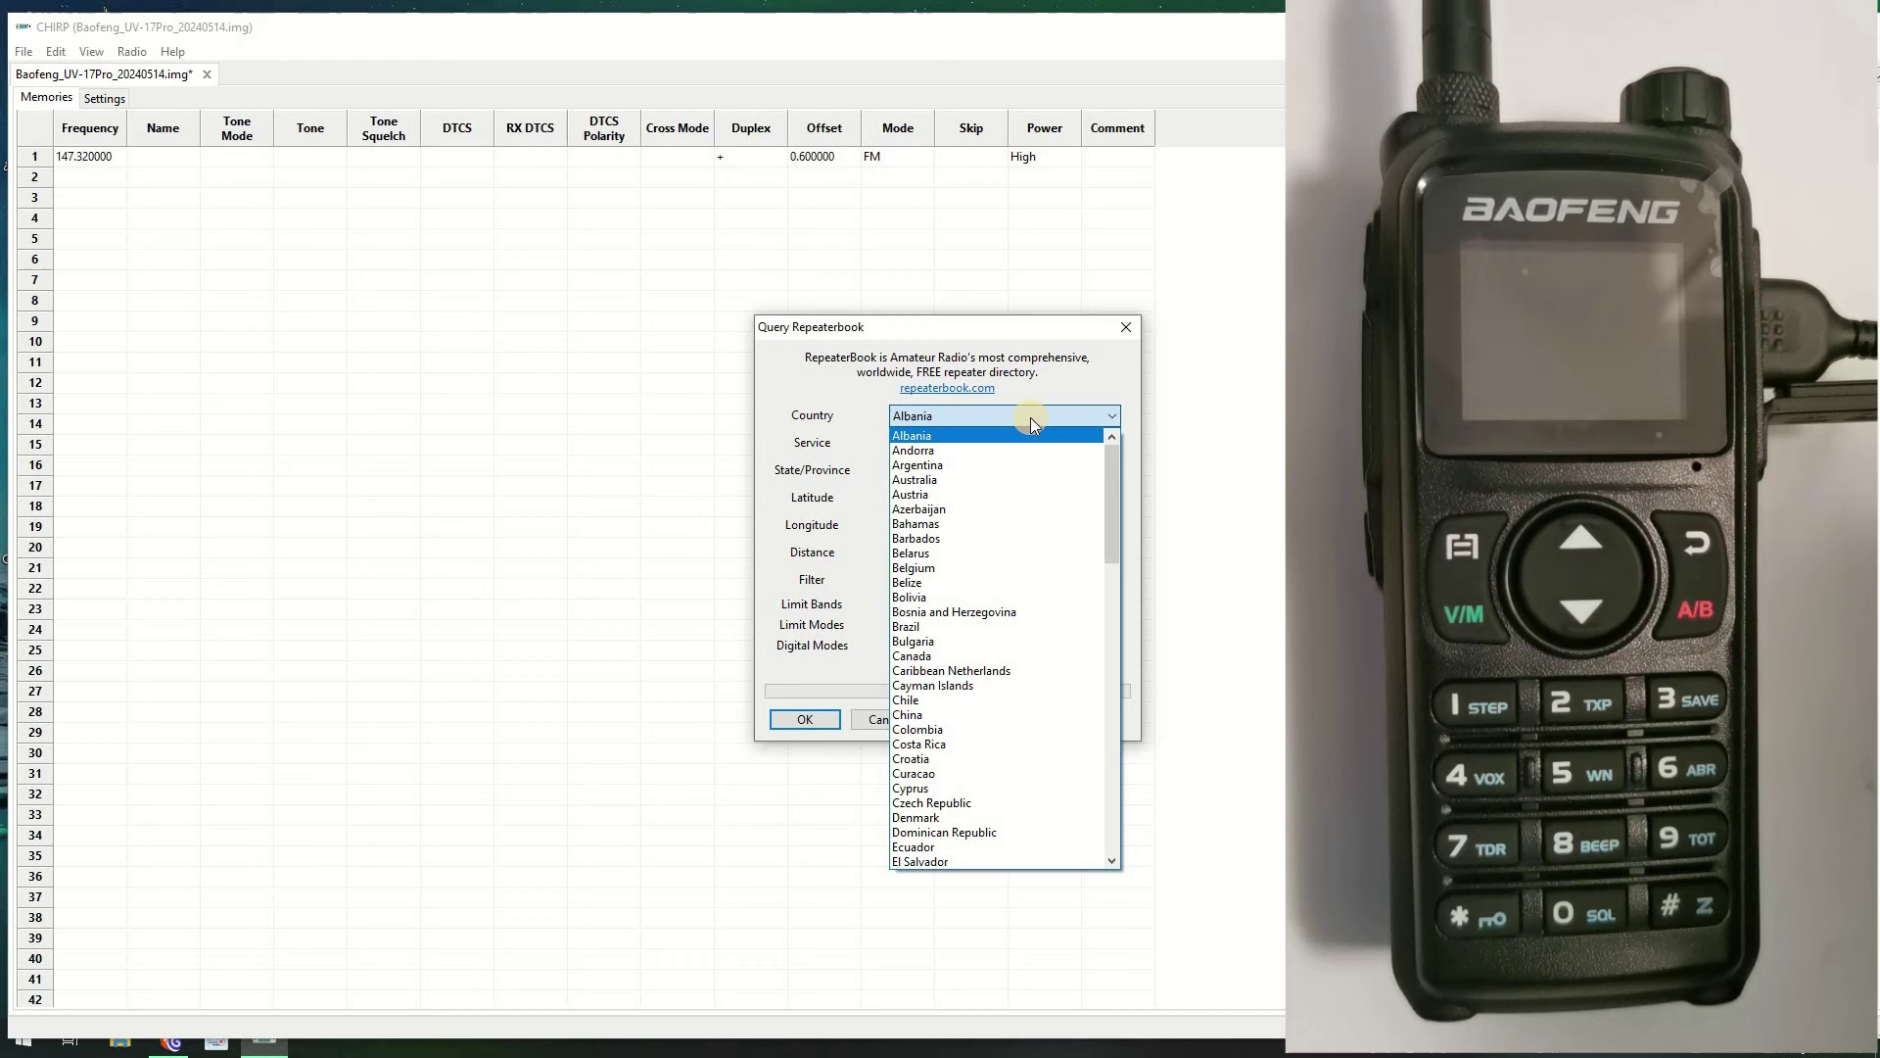
pyautogui.press('c')
pyautogui.click(920, 655)
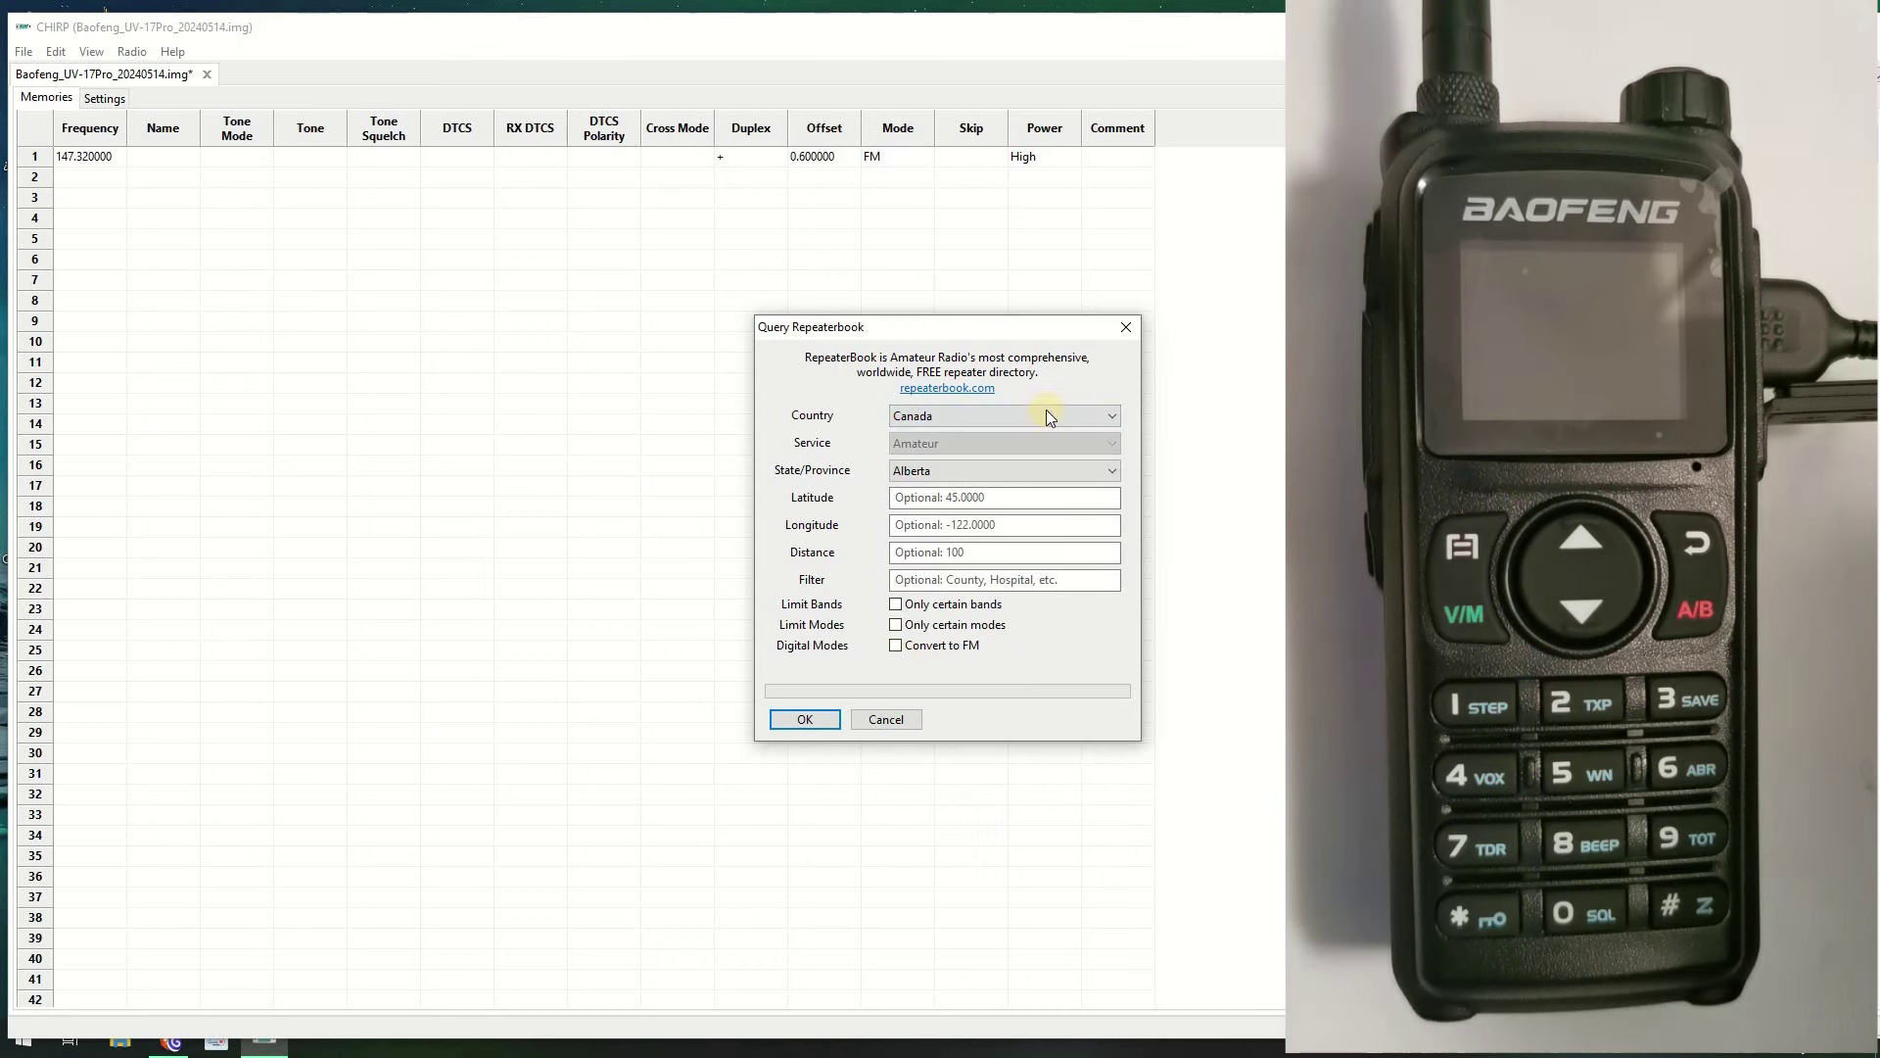
pyautogui.click(1015, 474)
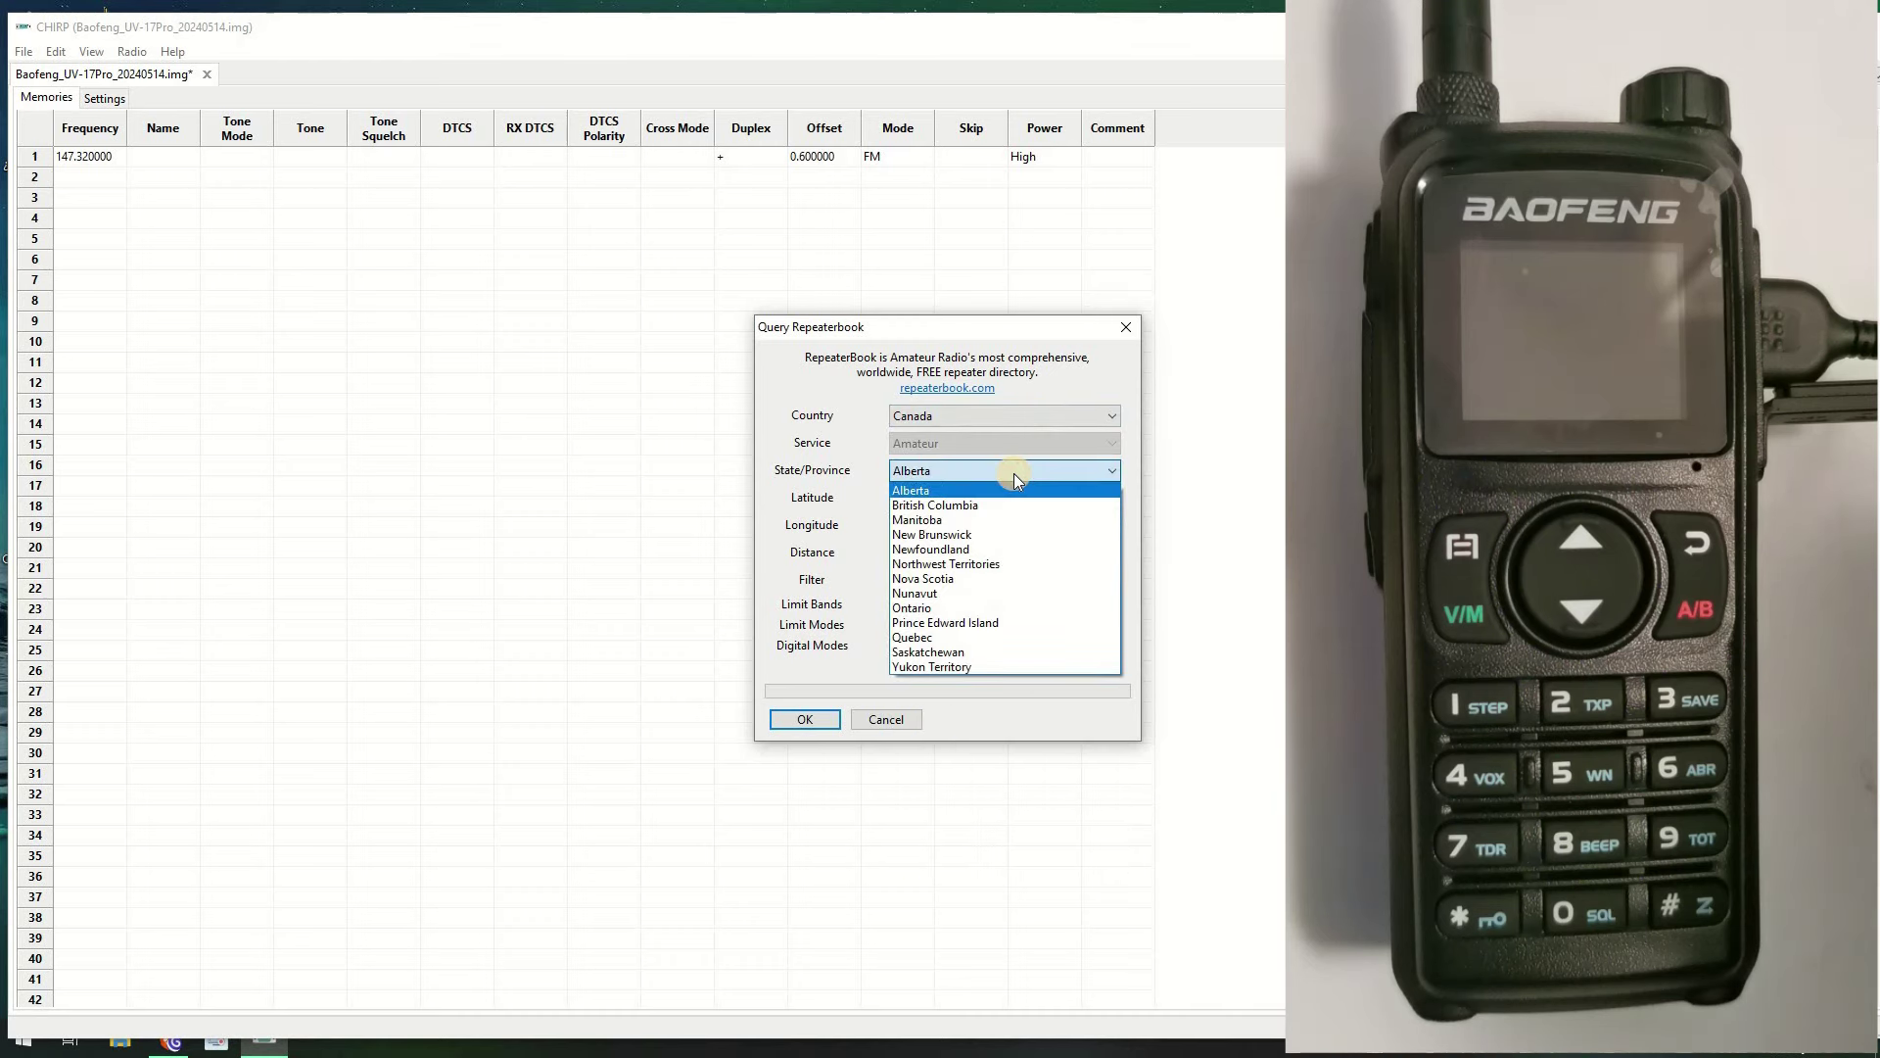
pyautogui.click(958, 504)
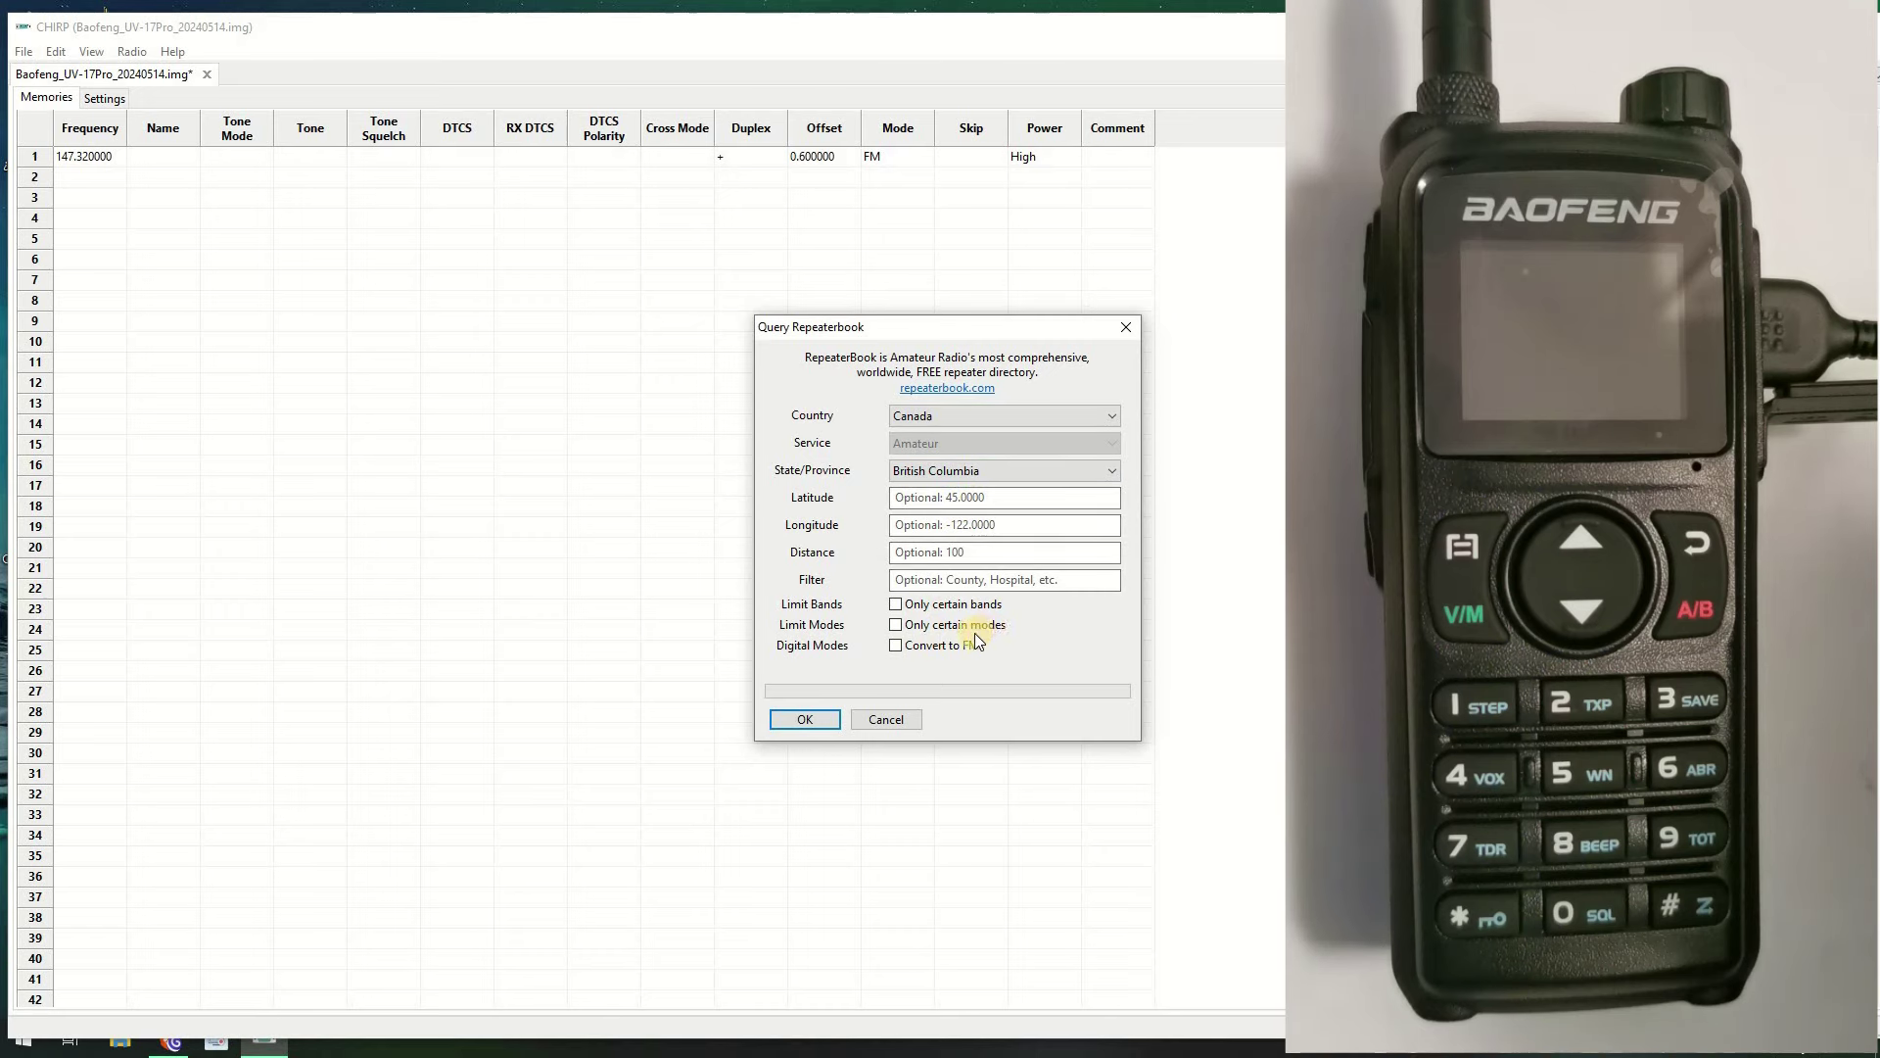
# Filter the RepeaterBook query by the location North Vancouver
pyautogui.click(962, 551)
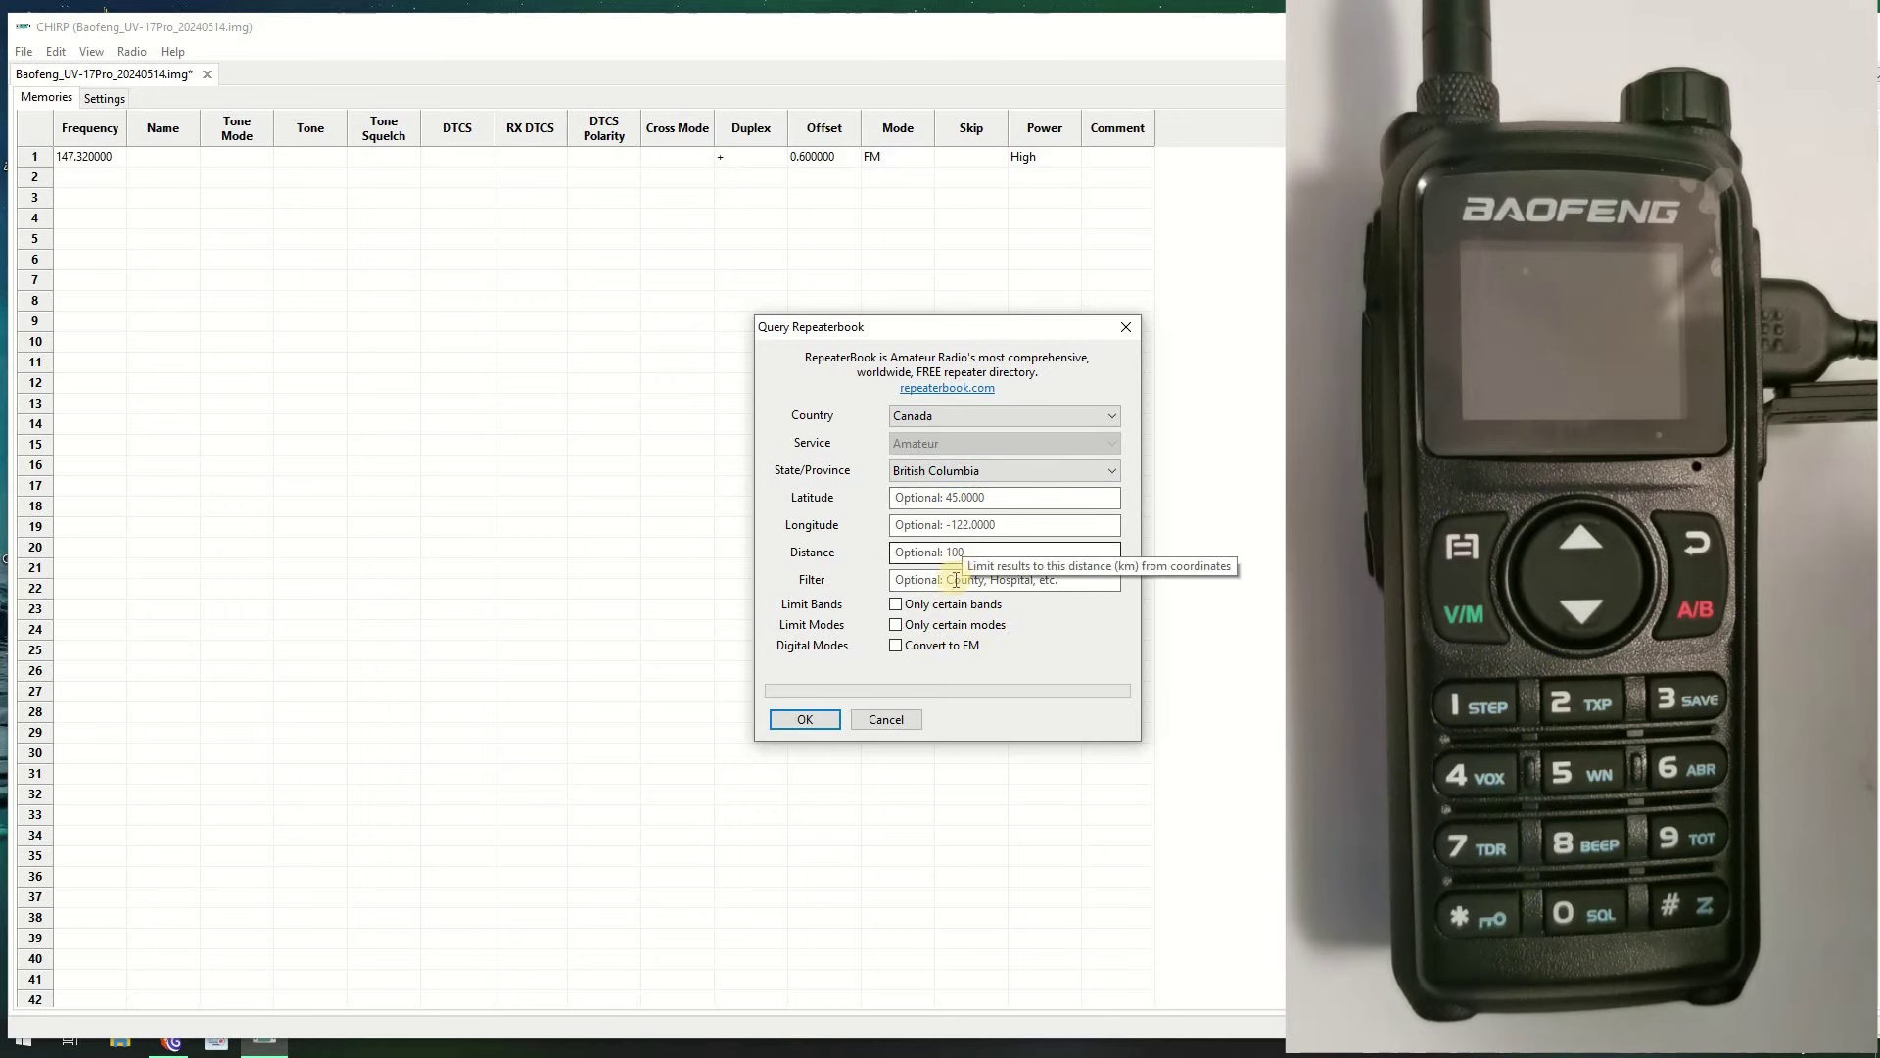
pyautogui.click(955, 580)
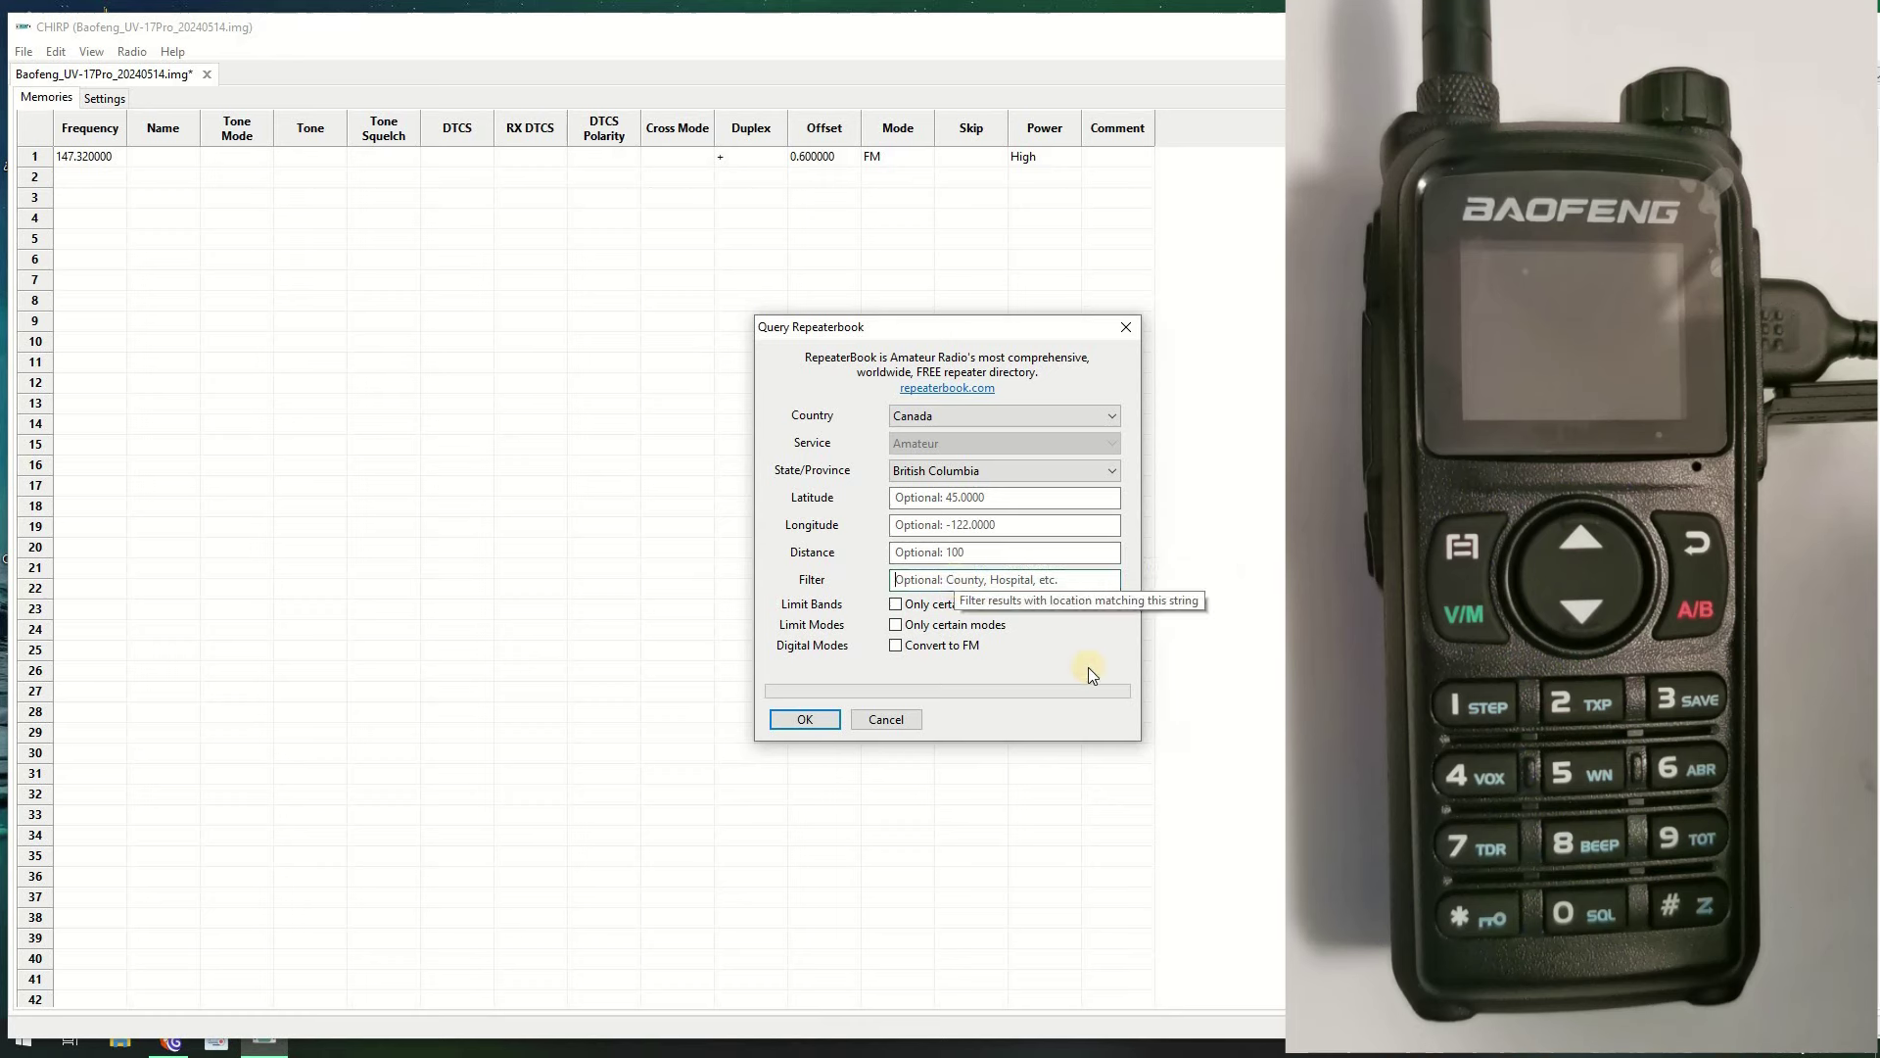
pyautogui.write('No')
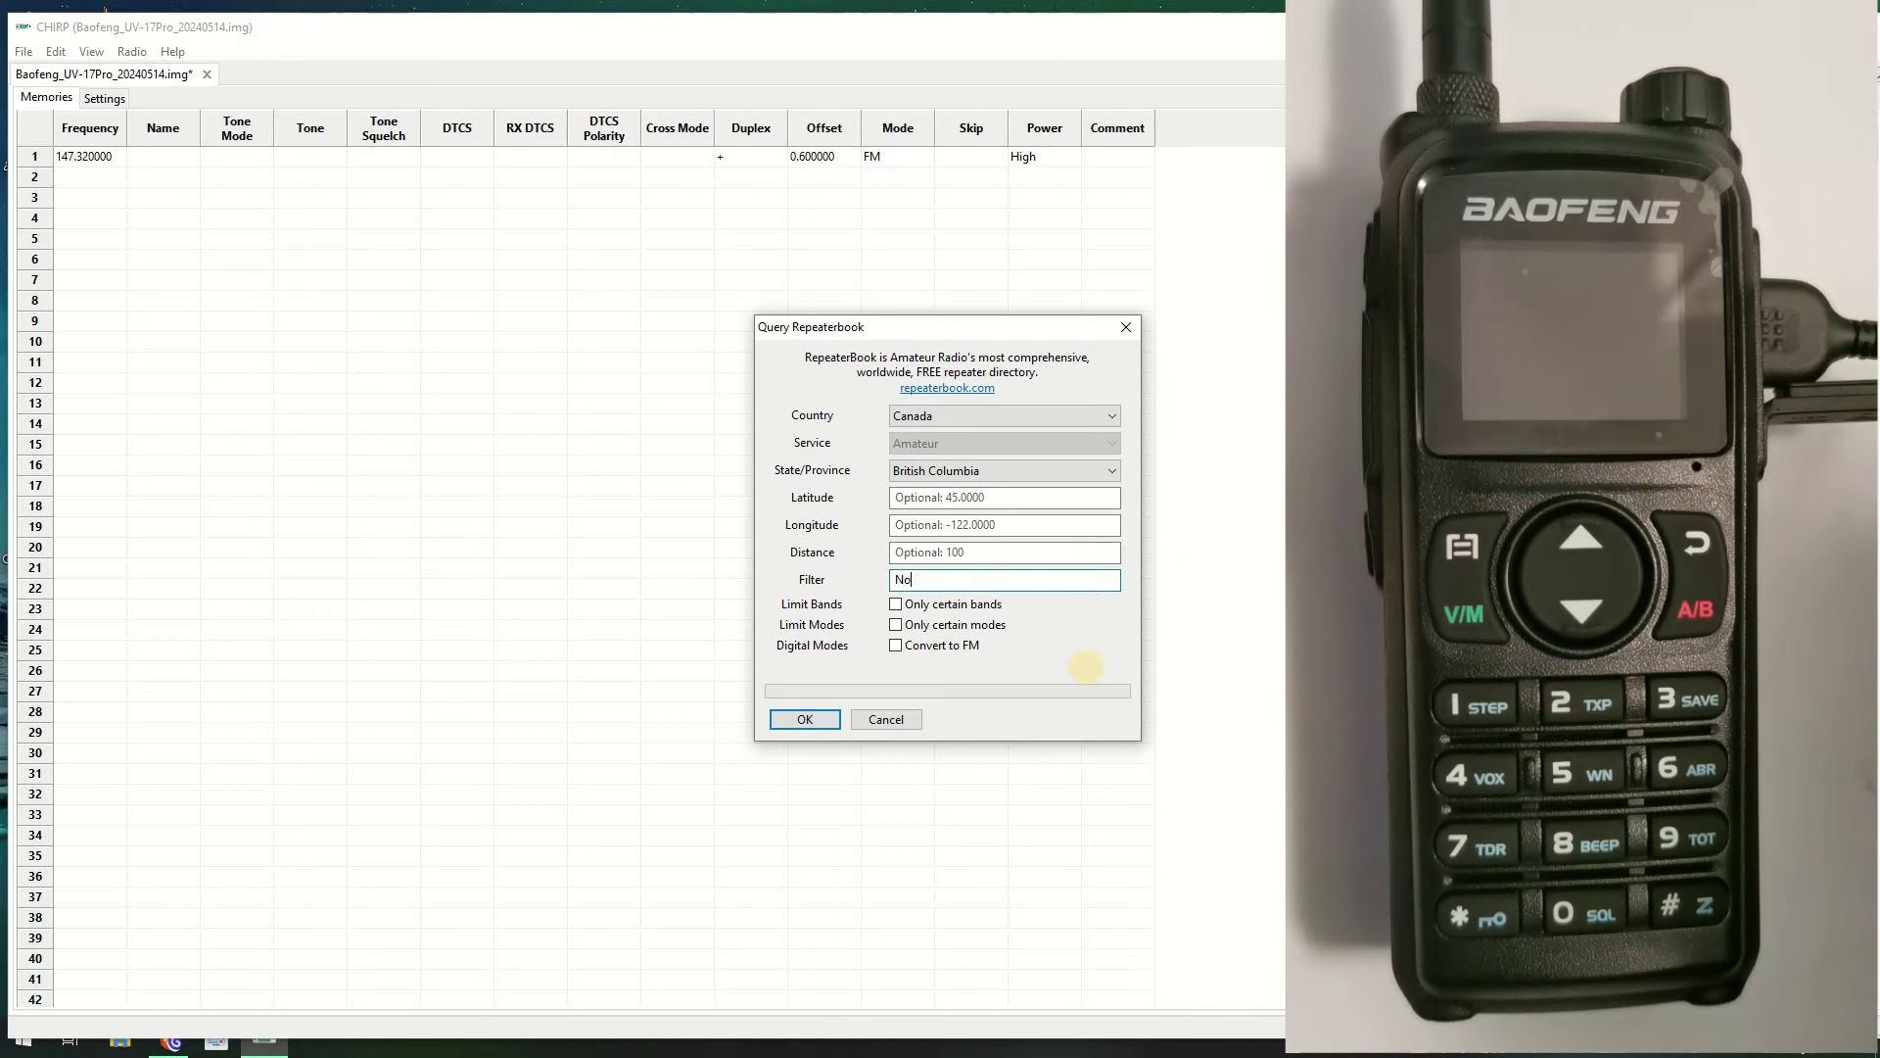
pyautogui.write('rth Vancouver')
# Limit the RepeaterBook query to the 2 Meter and 70 Centimeter bands
pyautogui.click(893, 605)
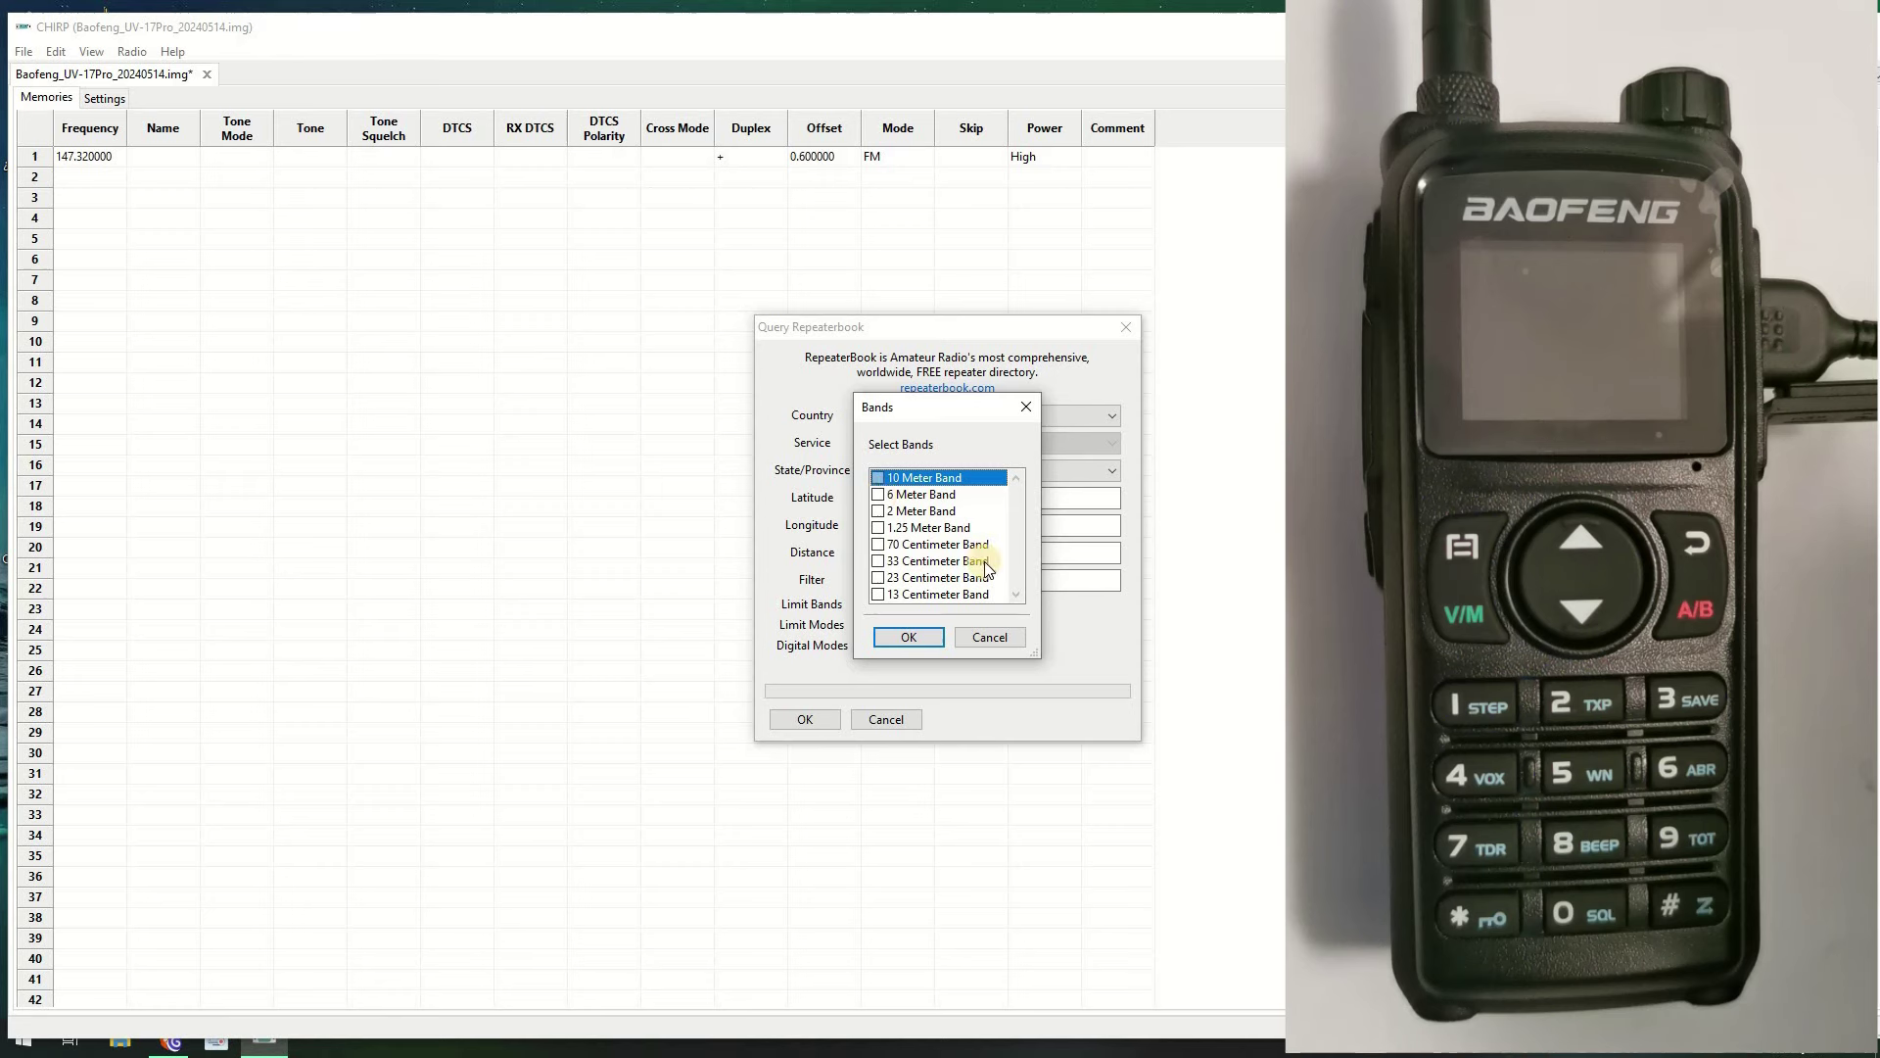
pyautogui.click(879, 510)
pyautogui.click(880, 546)
pyautogui.click(908, 637)
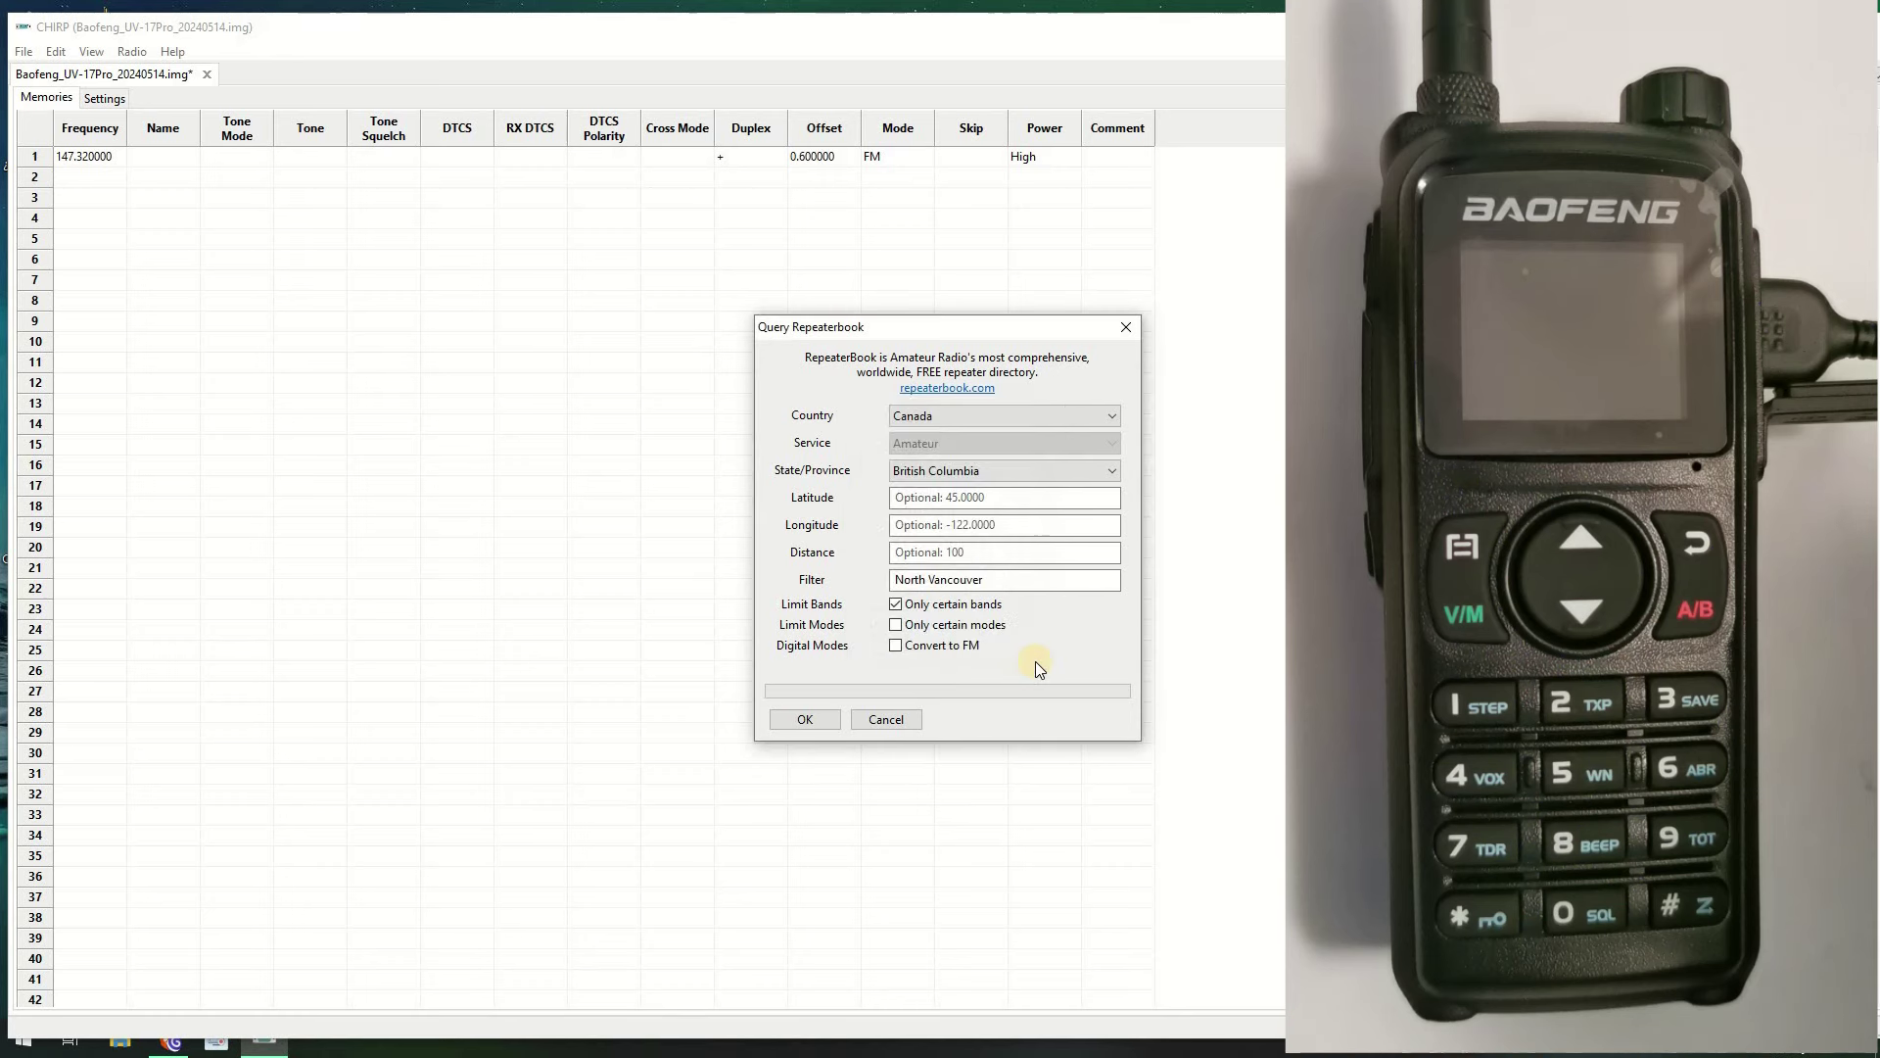
# Limit the RepeaterBook query to the FM mode
pyautogui.click(926, 620)
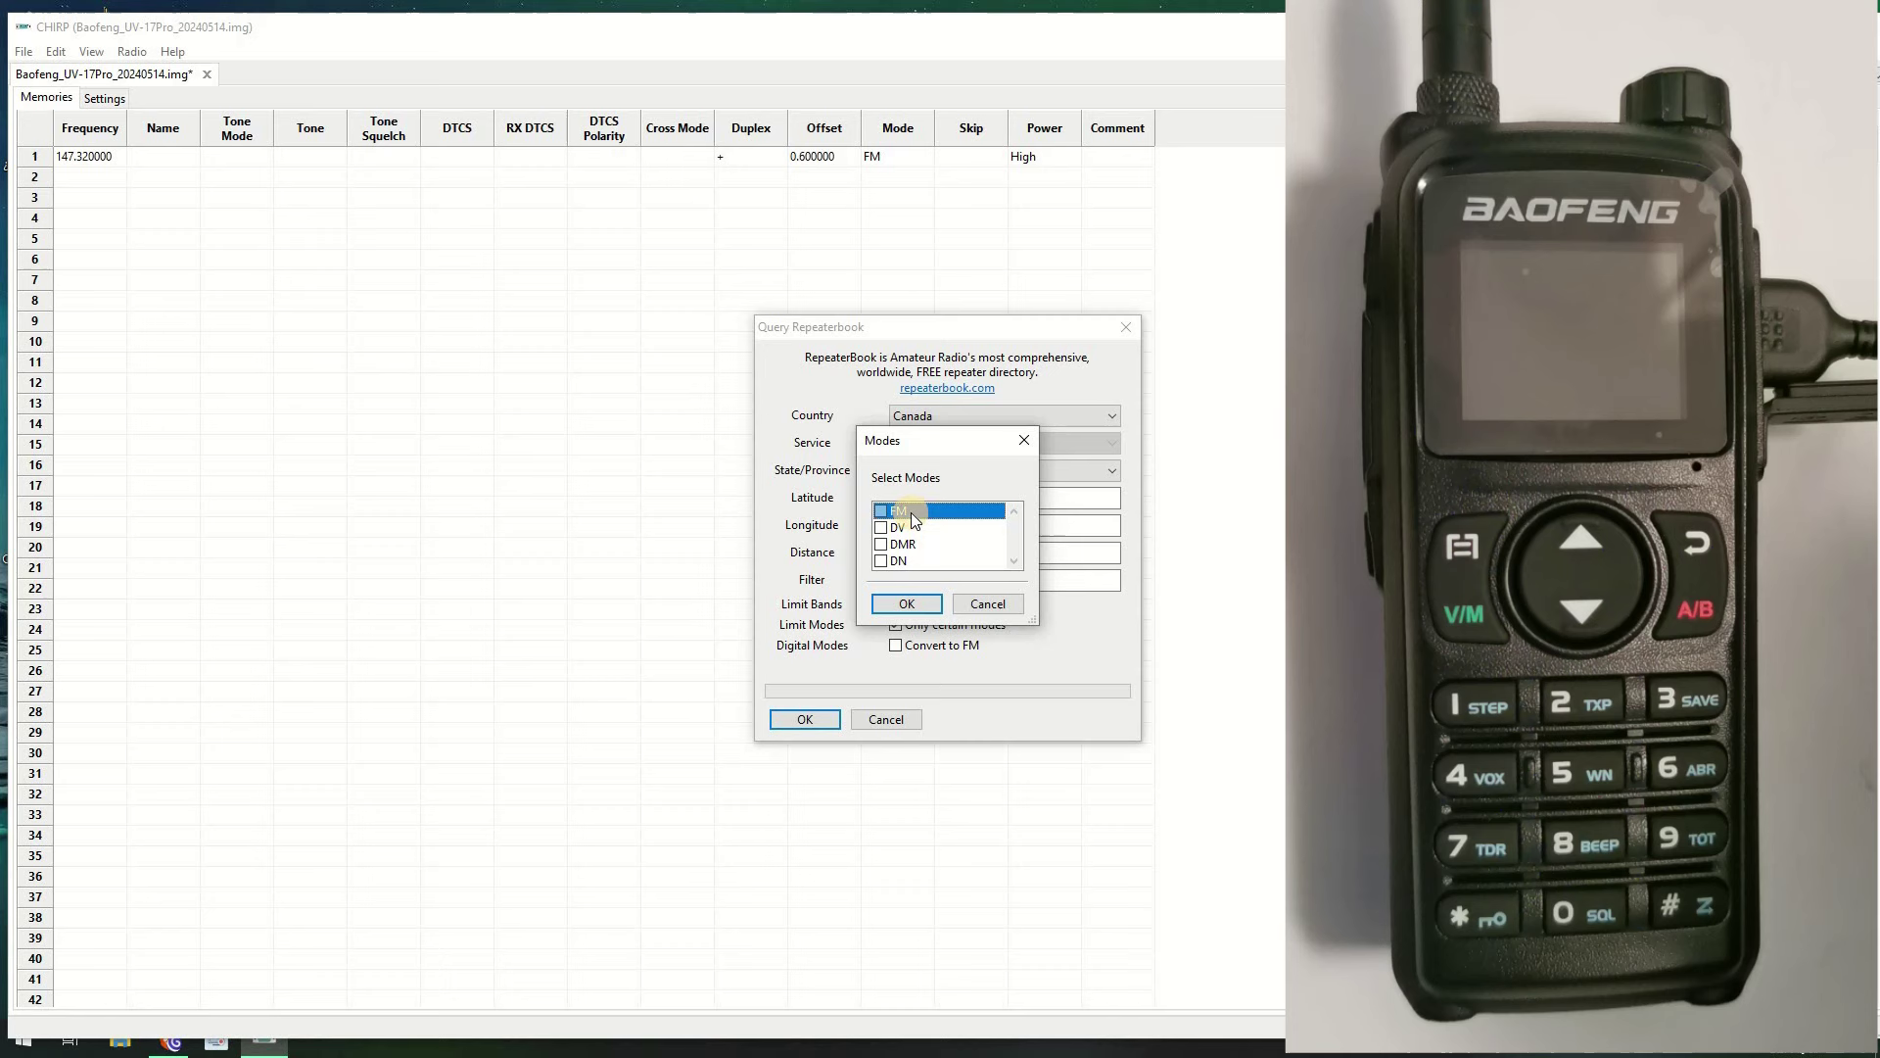
pyautogui.click(878, 511)
pyautogui.click(907, 605)
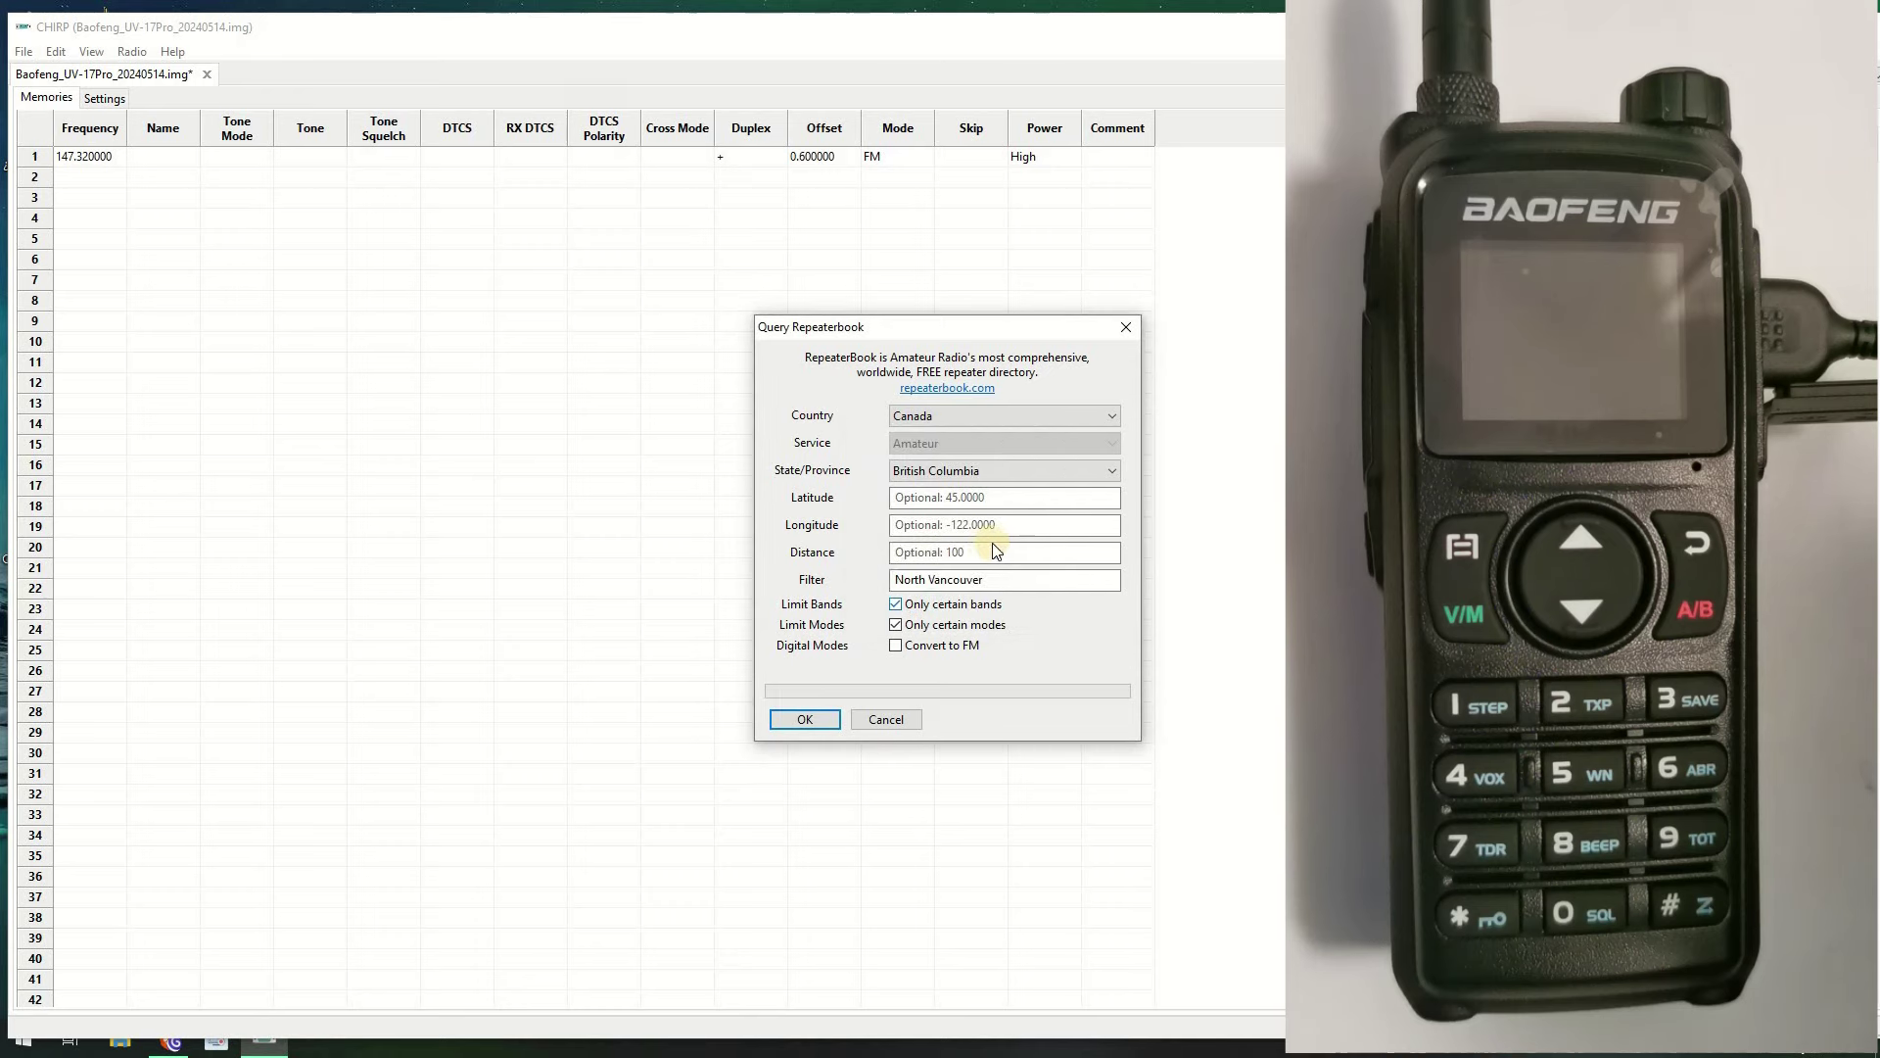
# Set the RepeaterBook query's distance to 50 and run the query
pyautogui.click(969, 553)
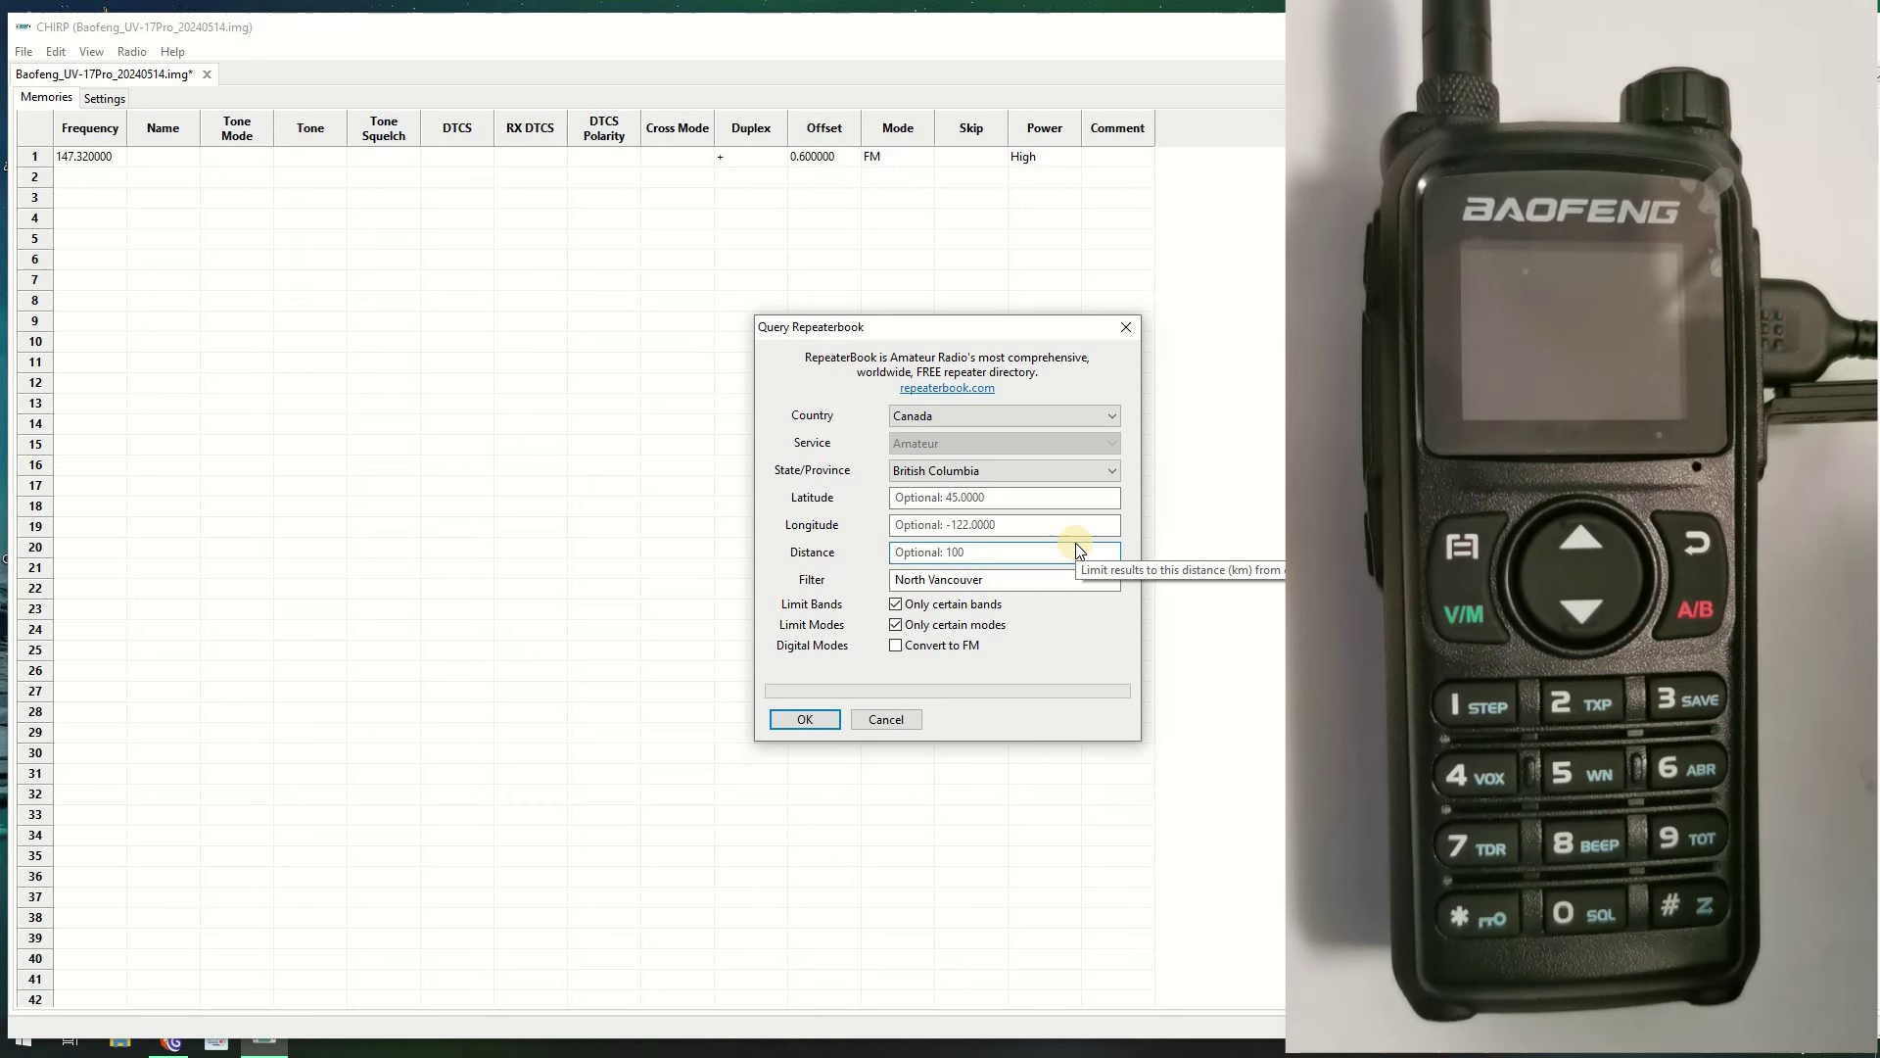
pyautogui.write('50')
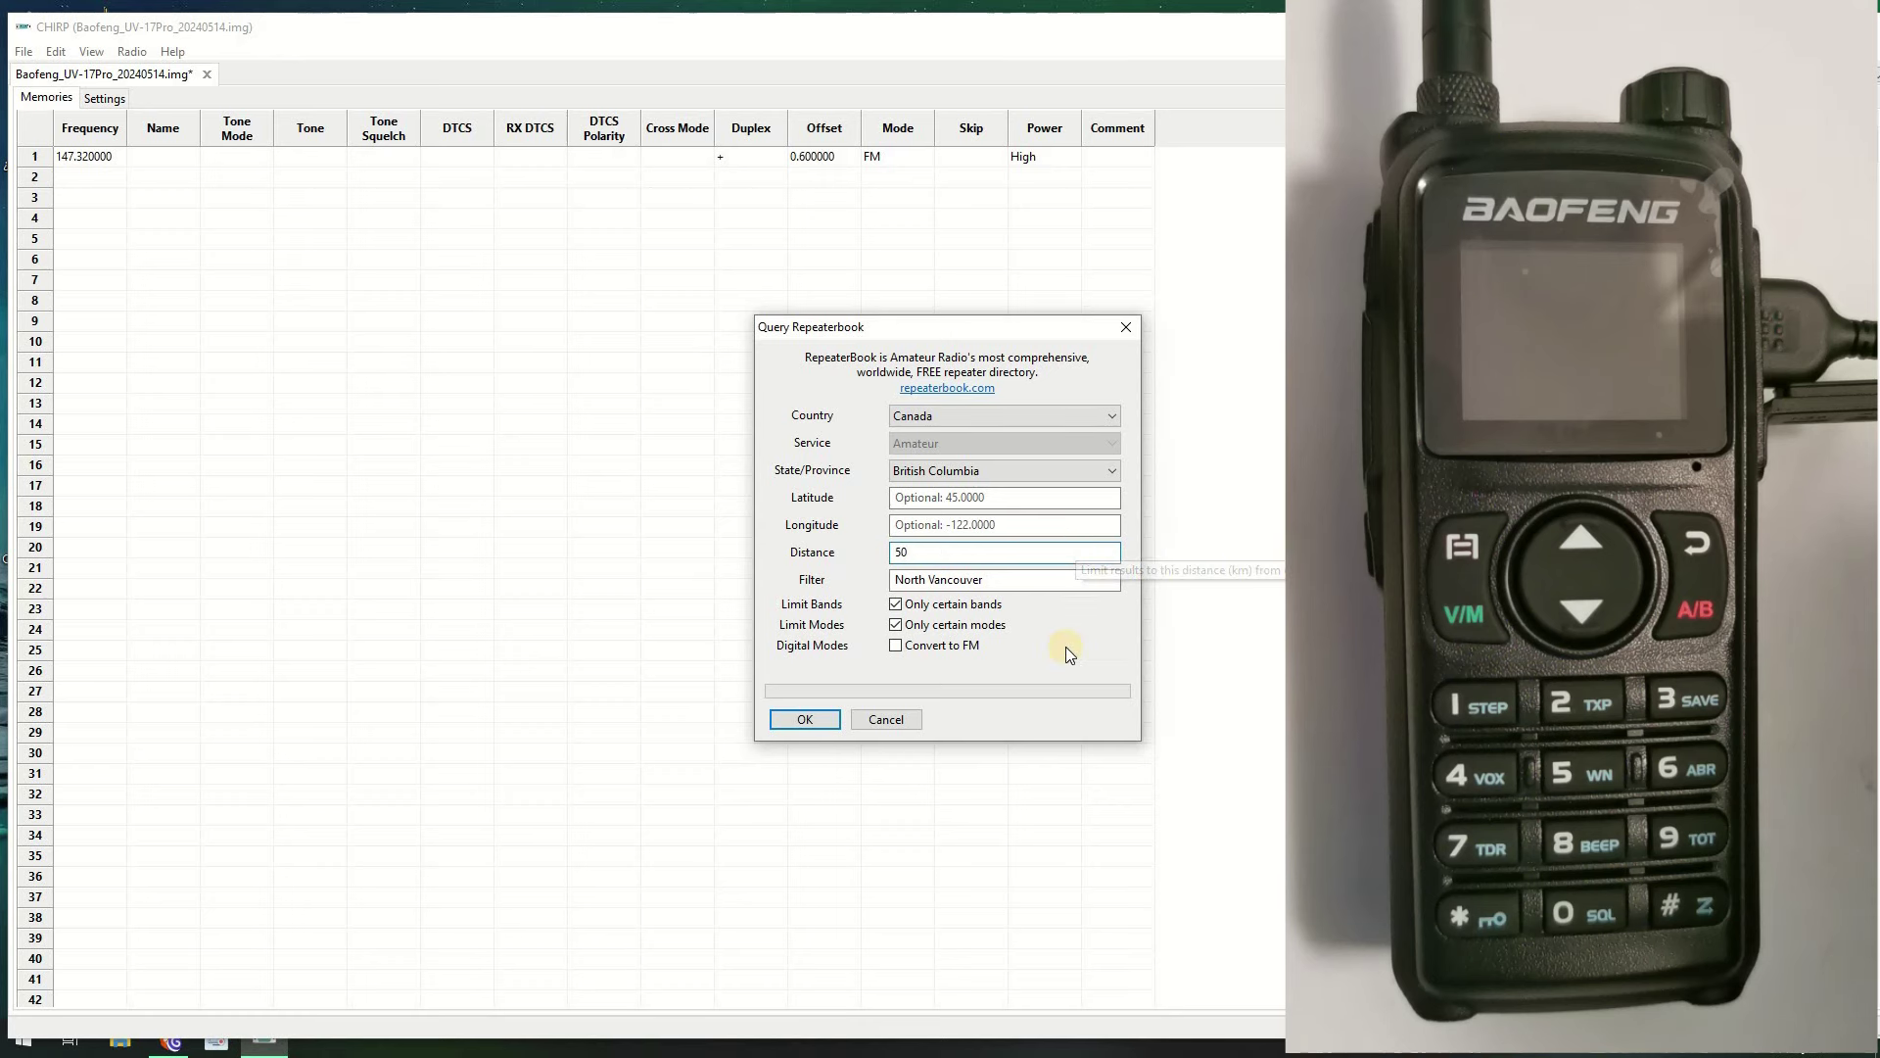
pyautogui.click(805, 720)
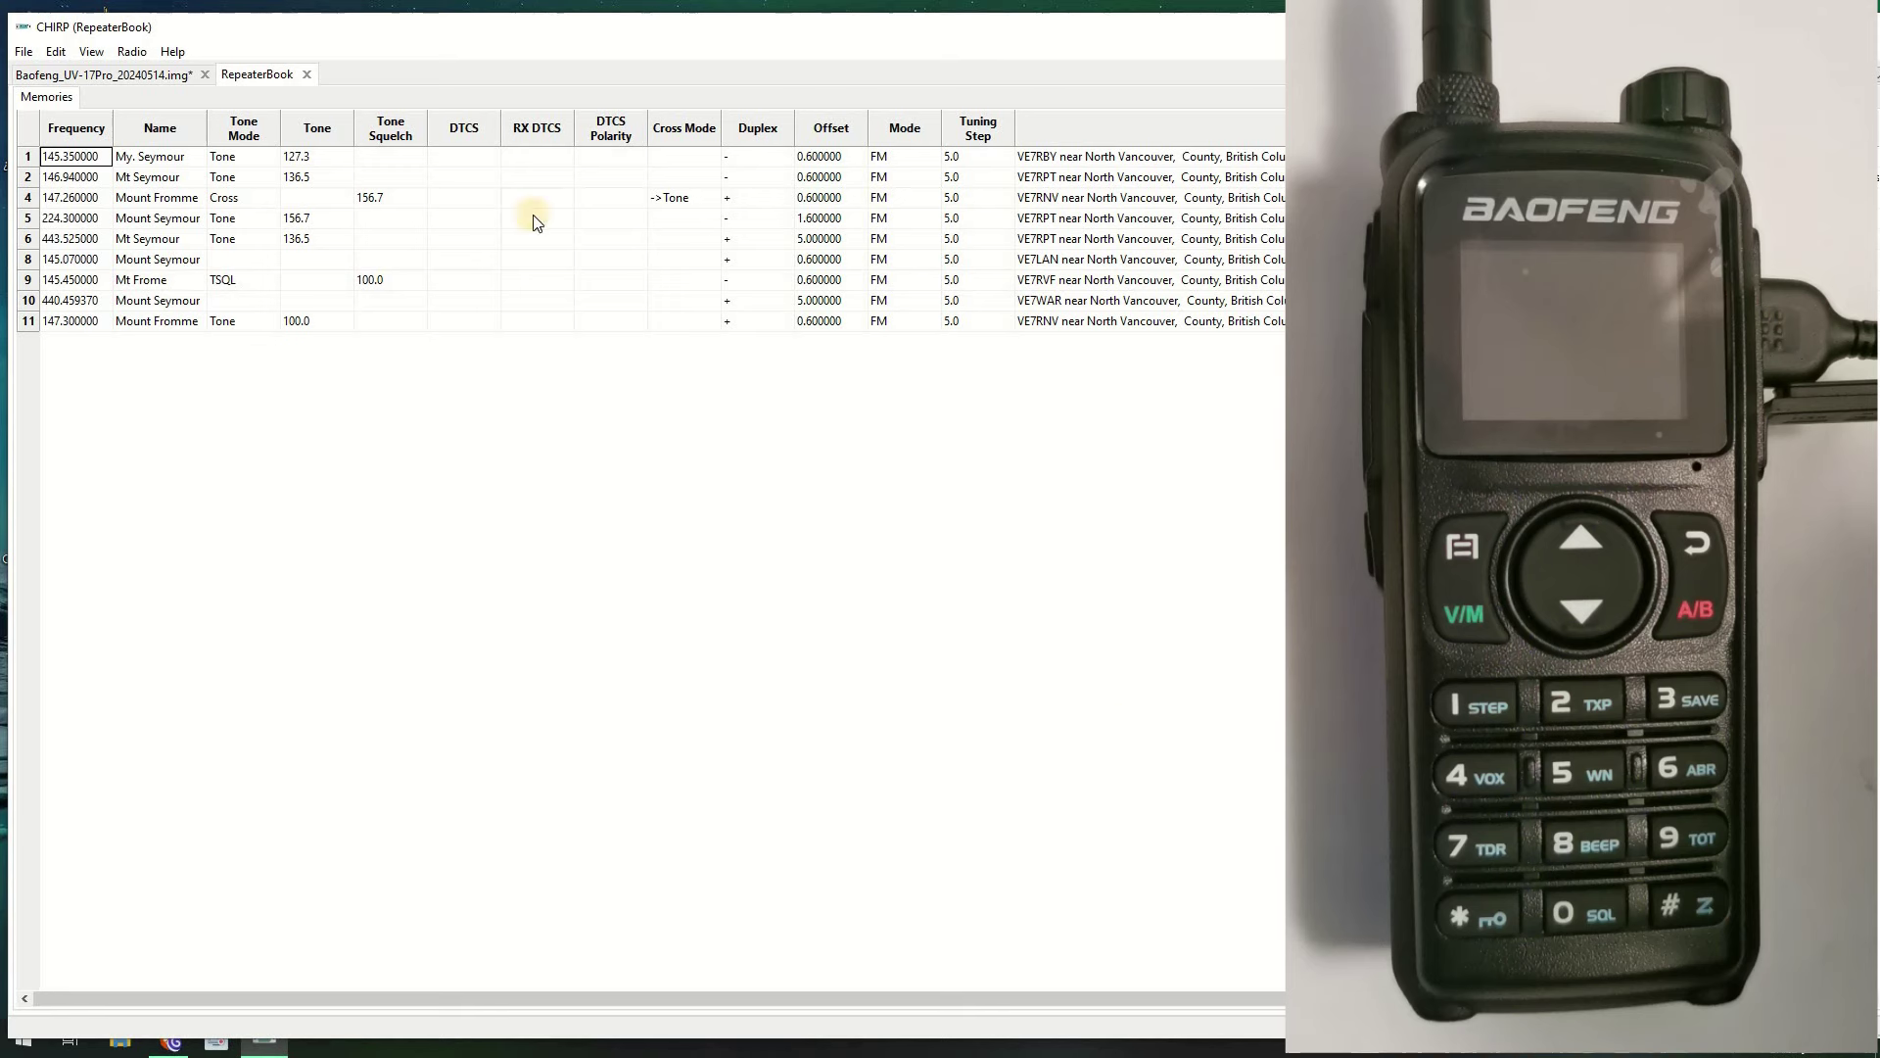
pyautogui.click(102, 76)
pyautogui.click(263, 78)
pyautogui.click(26, 158)
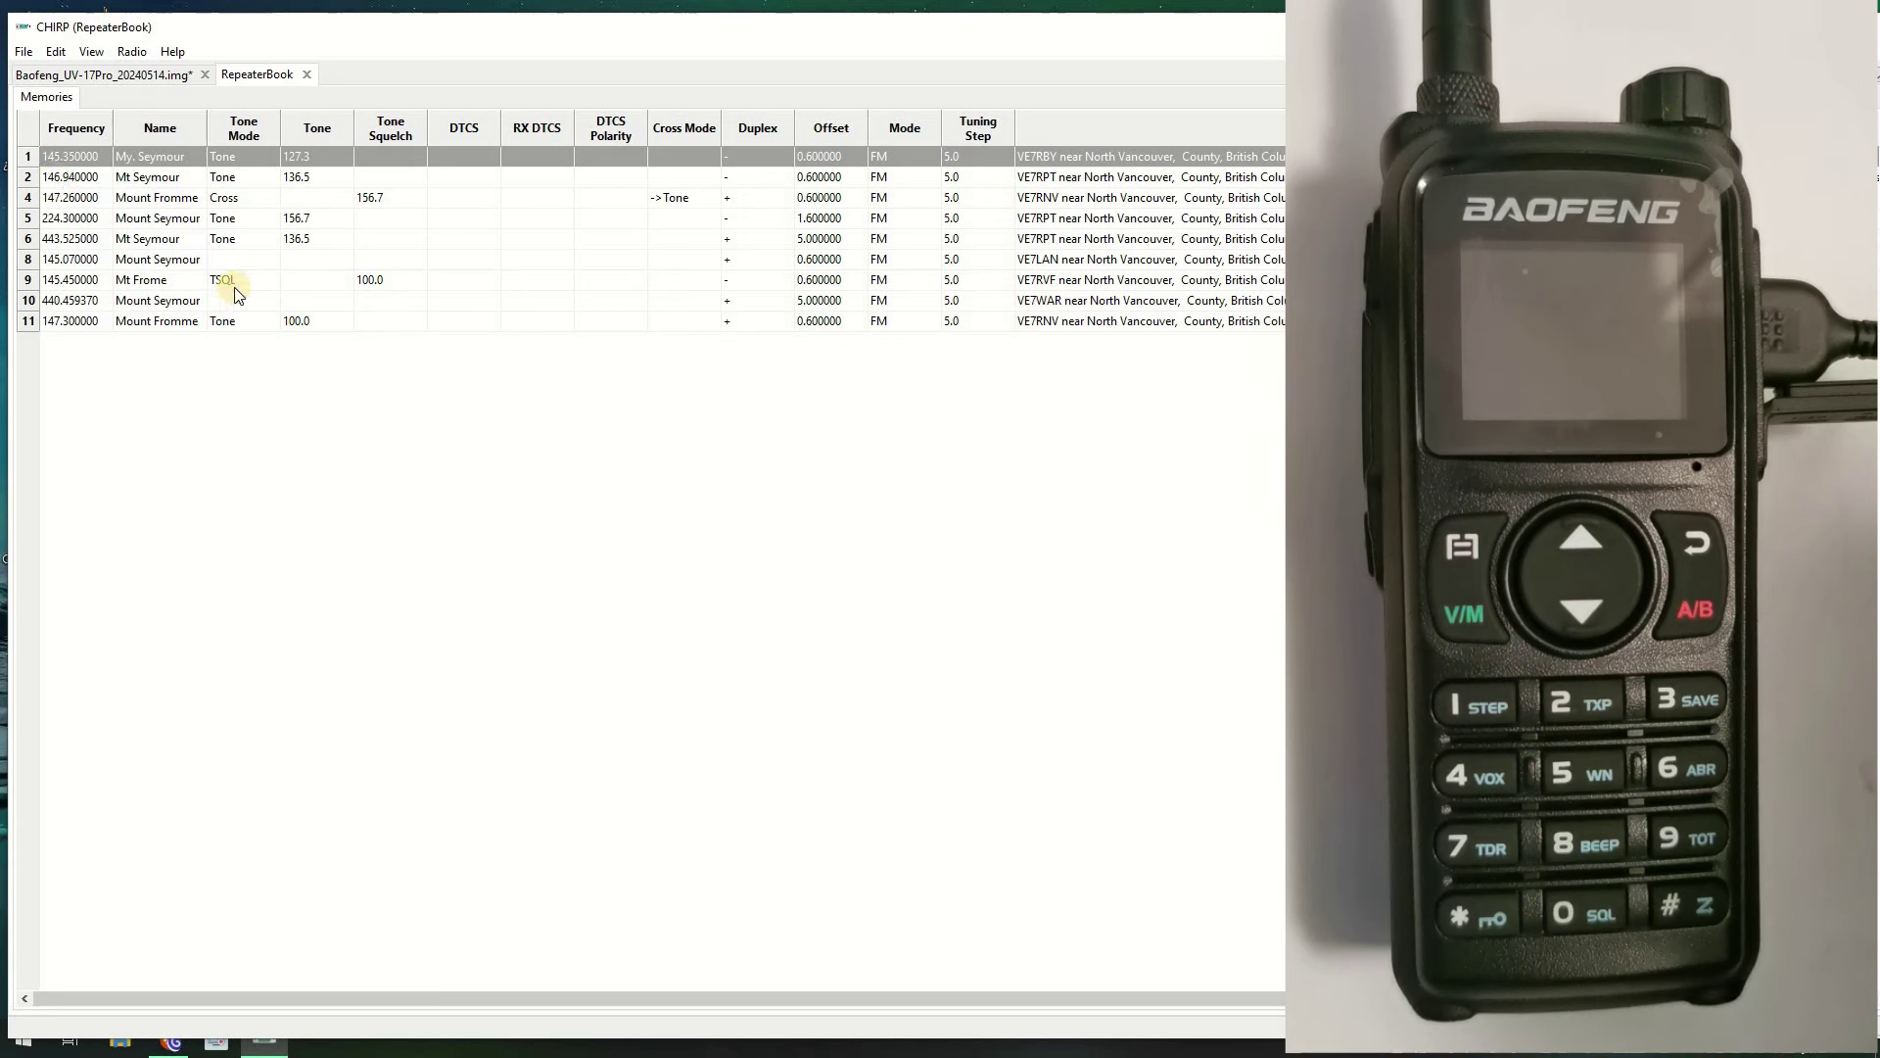
pyautogui.keyDown('shift'); pyautogui.click(27, 322); pyautogui.keyUp('shift')
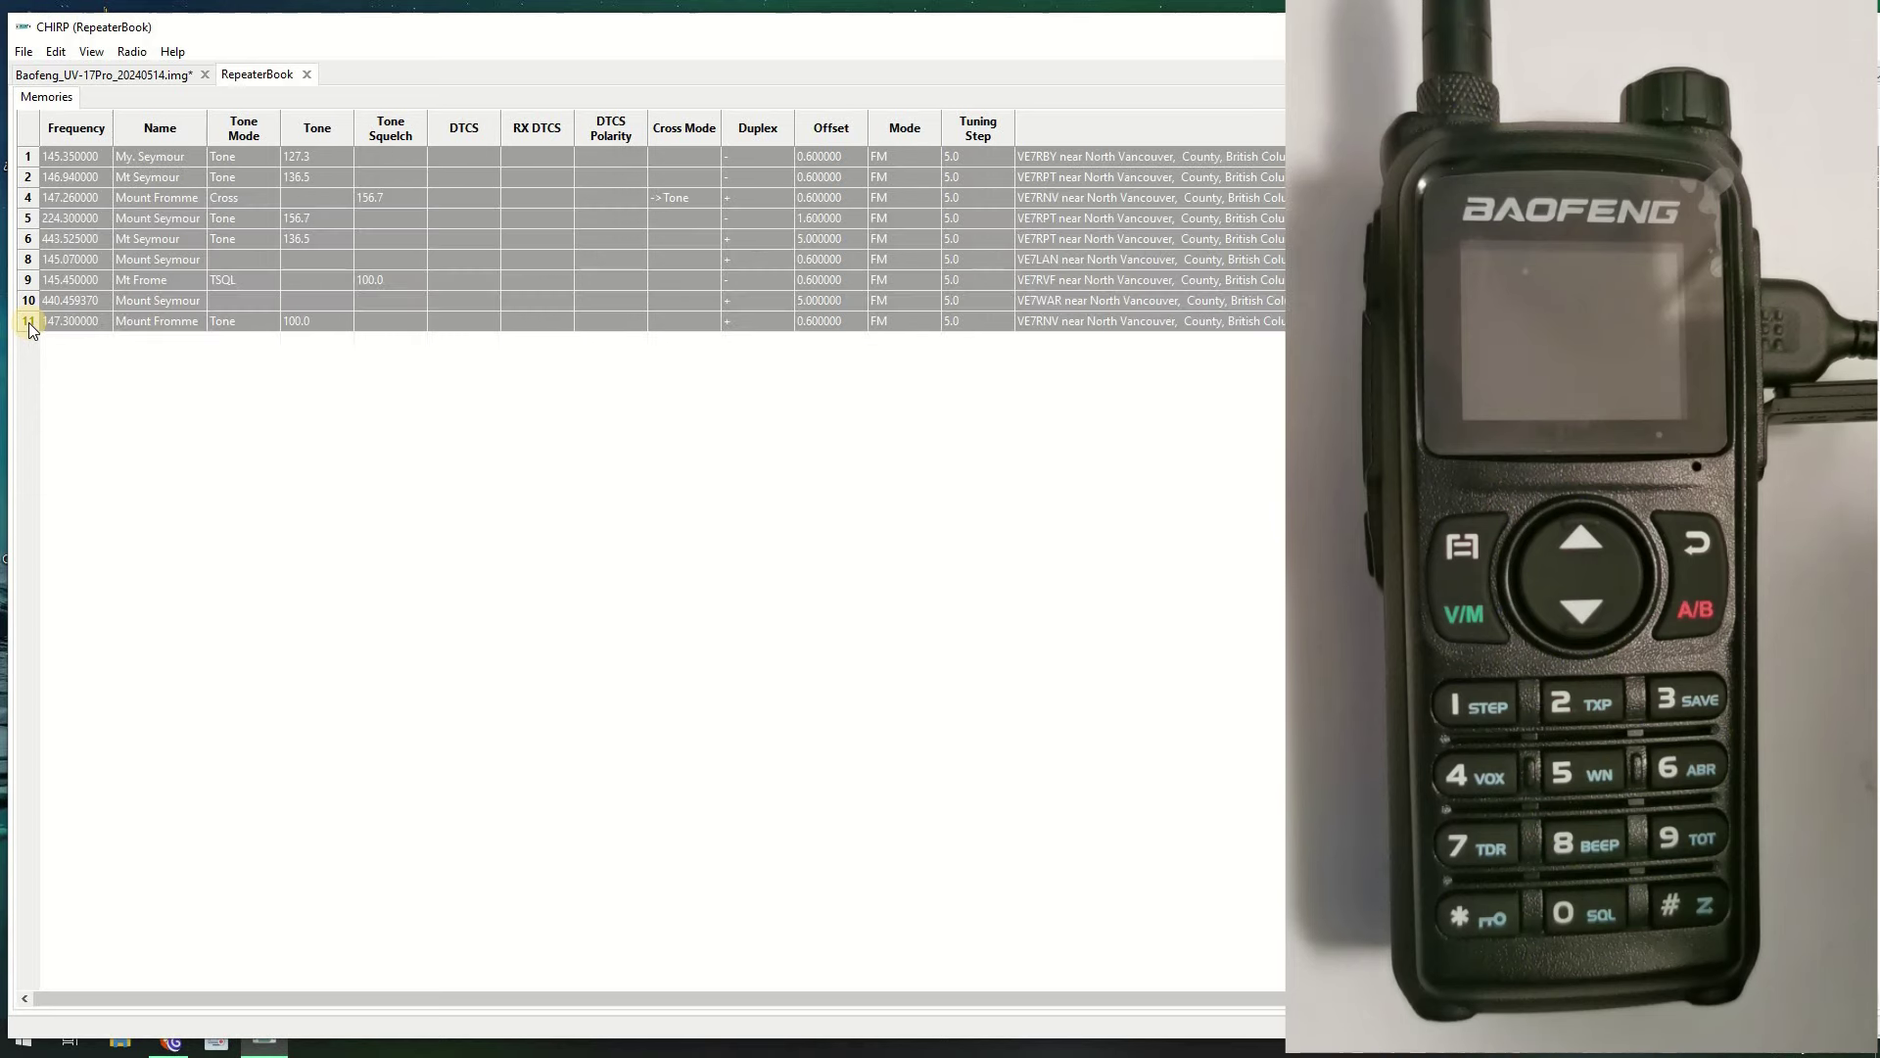
pyautogui.click(27, 322)
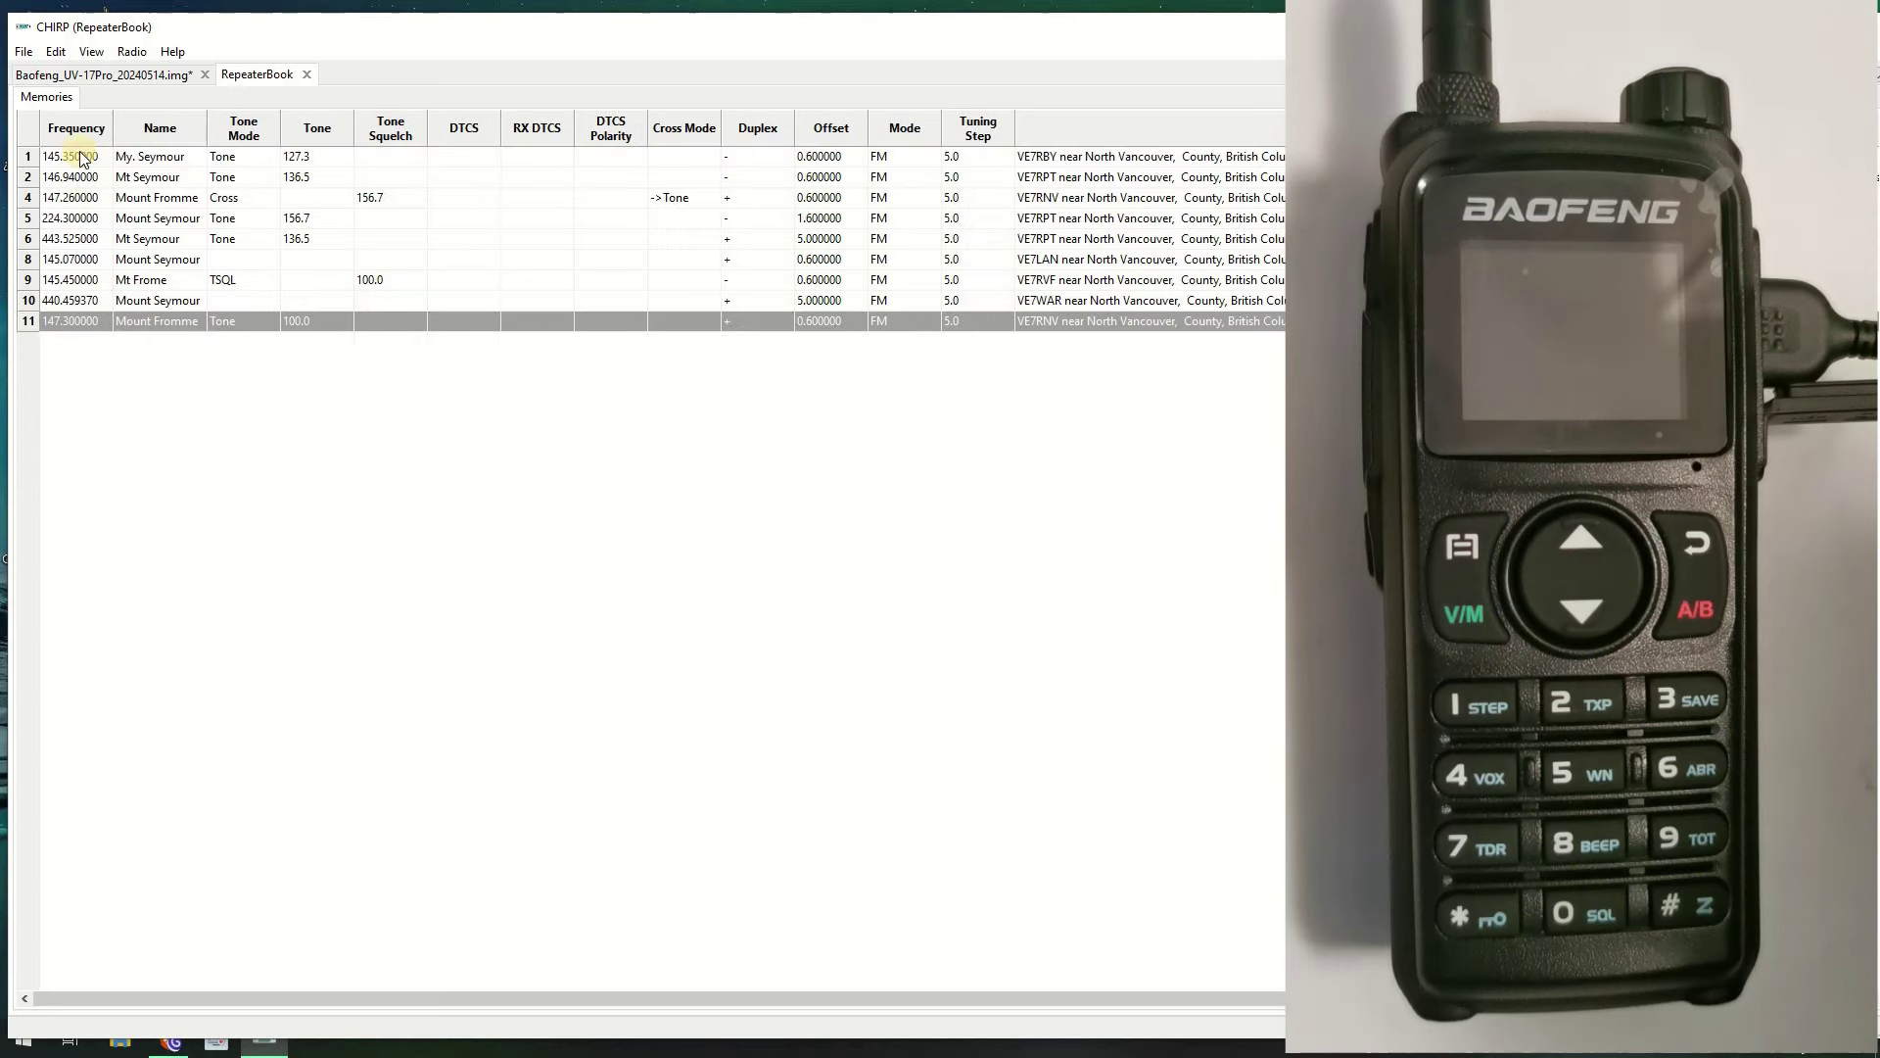
# Copy the repeaters in rows 1, 2, 4, 6, 10 and 11 of the RepeaterBook results
pyautogui.click(26, 158)
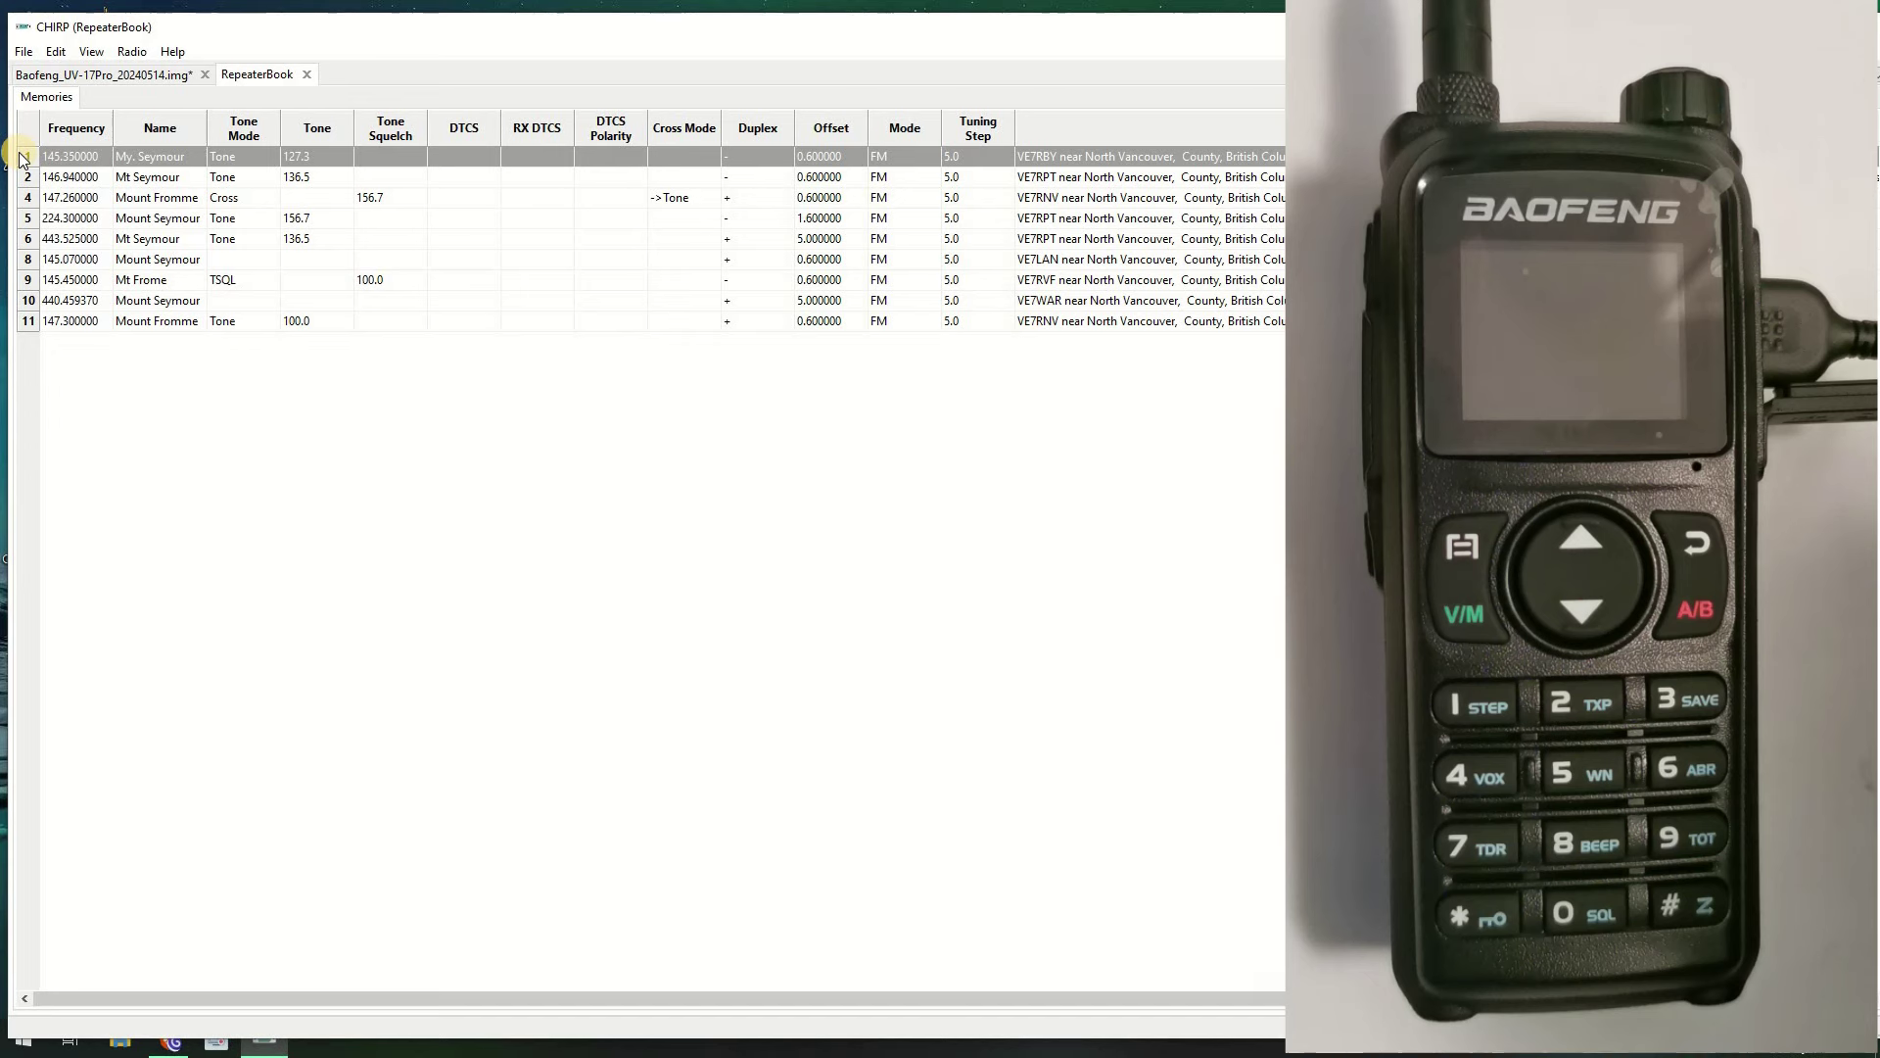
pyautogui.keyDown('ctrl'); pyautogui.click(27, 198); pyautogui.keyUp('ctrl')
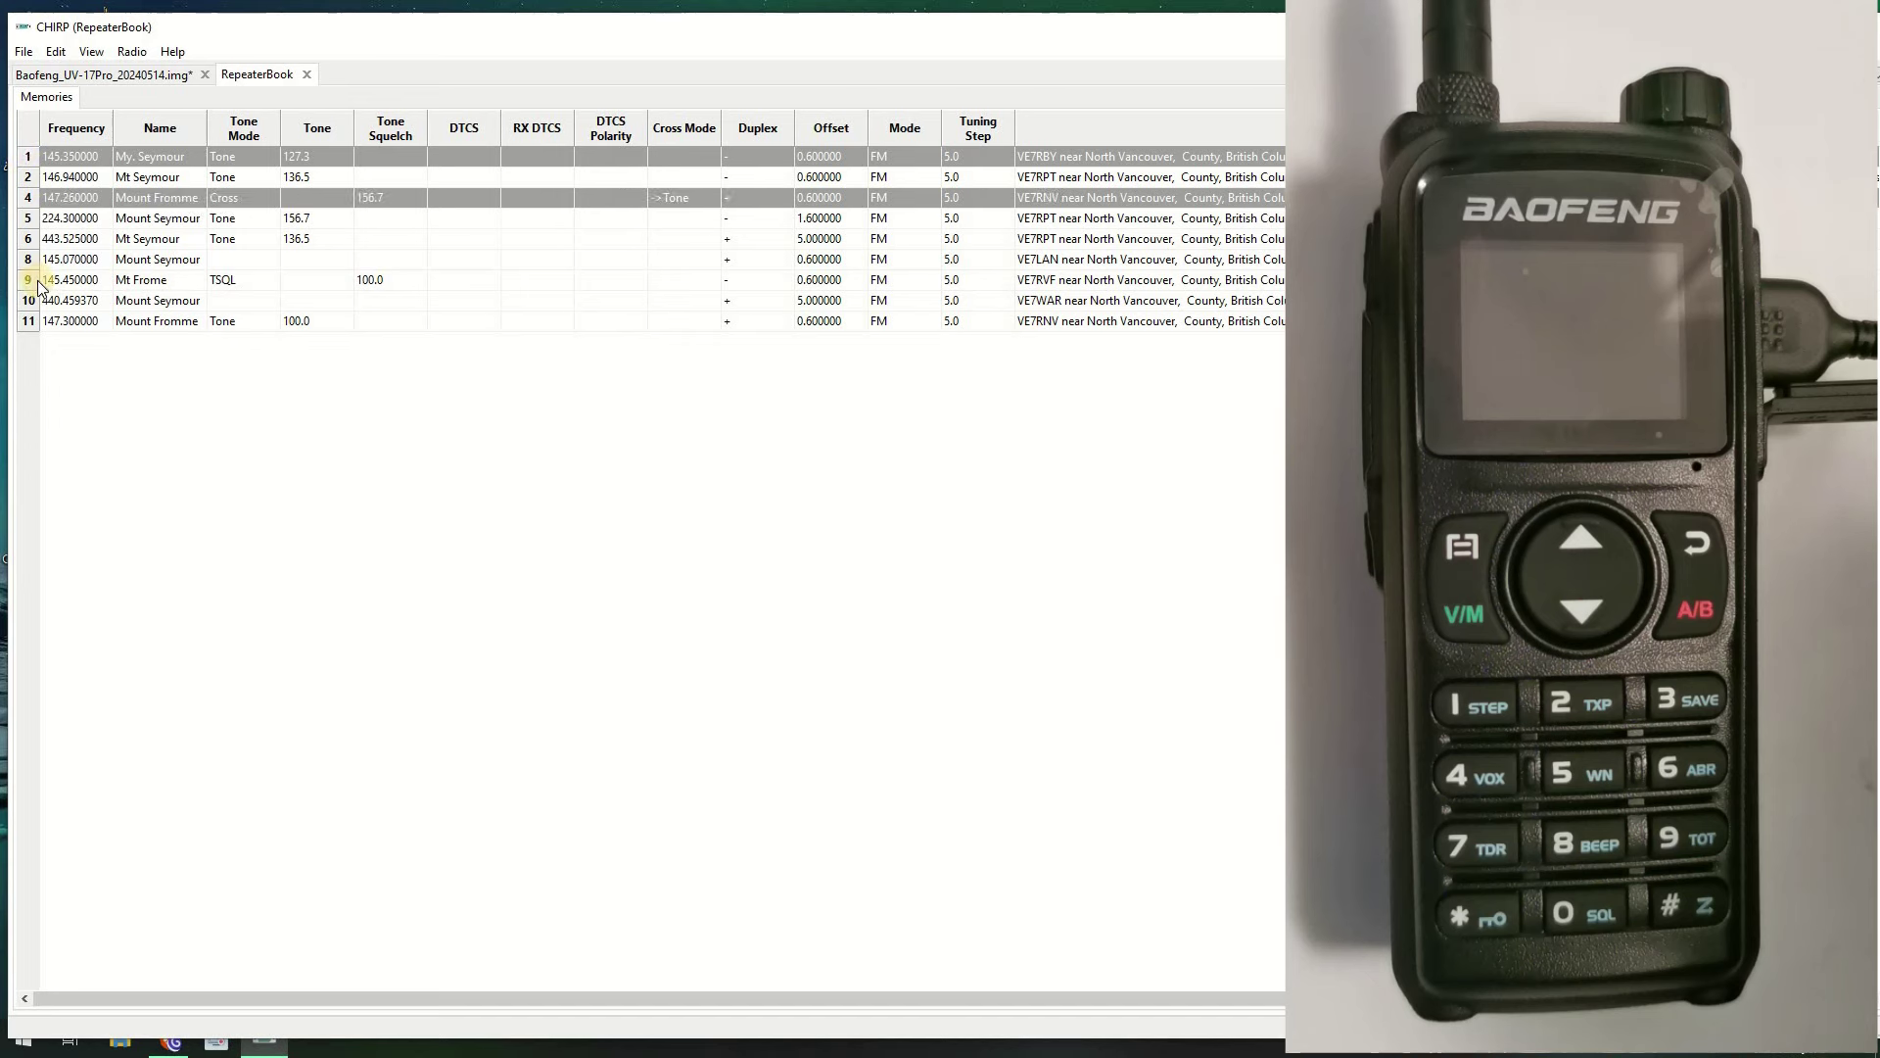
pyautogui.keyDown('ctrl'); pyautogui.click(27, 239); pyautogui.keyUp('ctrl')
pyautogui.keyDown('ctrl'); pyautogui.click(27, 301); pyautogui.keyUp('ctrl')
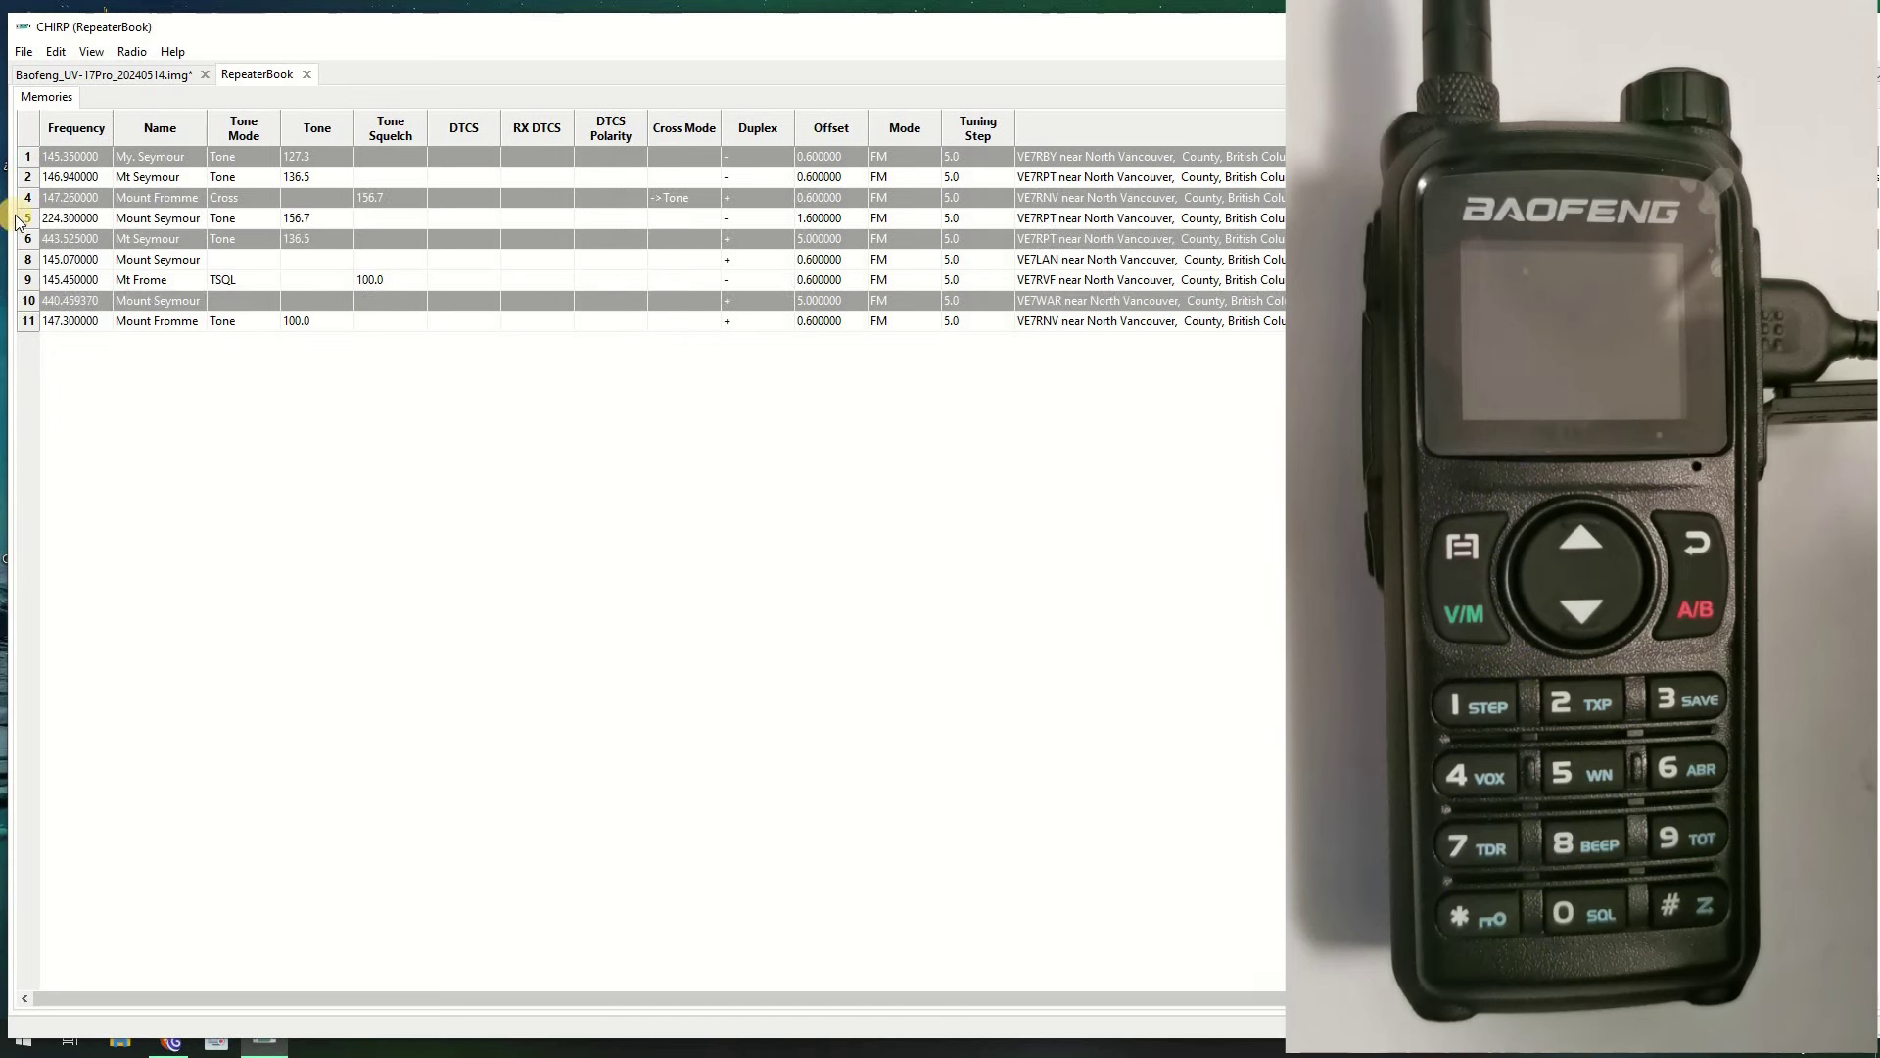
pyautogui.keyDown('ctrl'); pyautogui.click(28, 177); pyautogui.keyUp('ctrl')
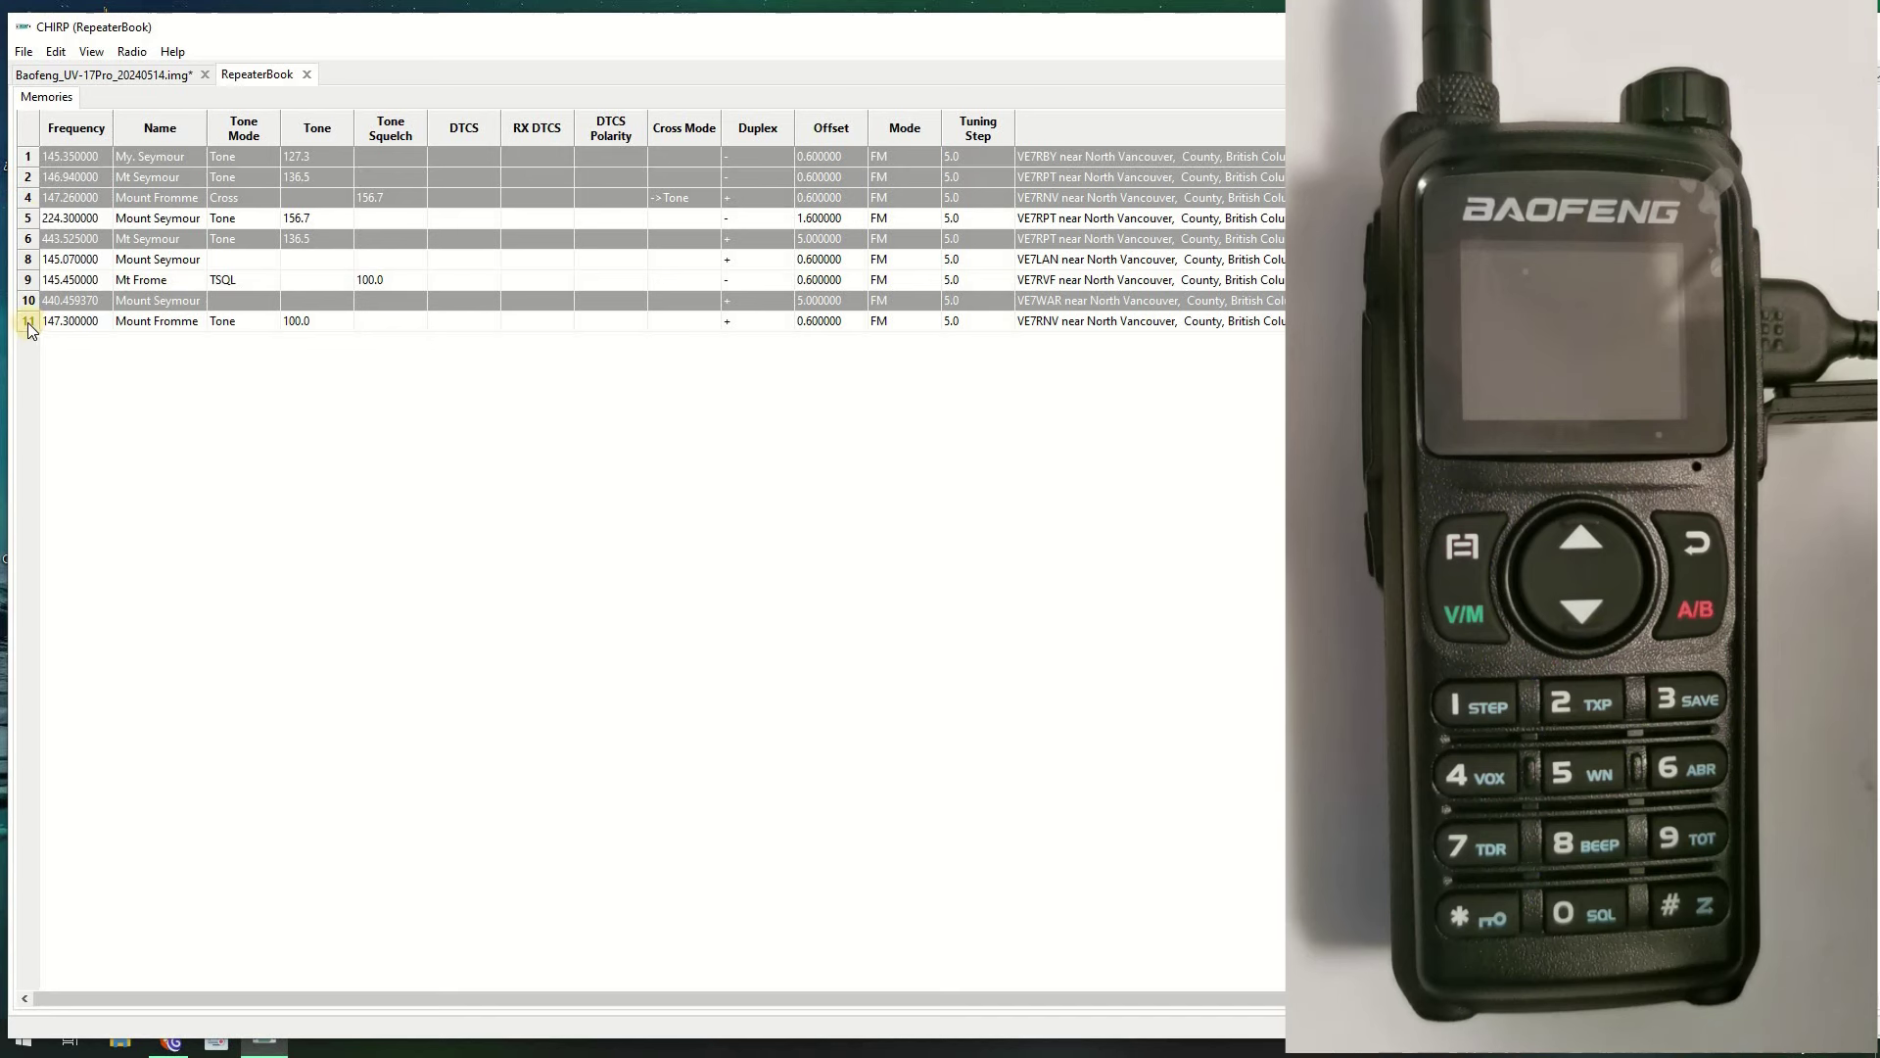
pyautogui.keyDown('ctrl'); pyautogui.click(27, 321); pyautogui.keyUp('ctrl')
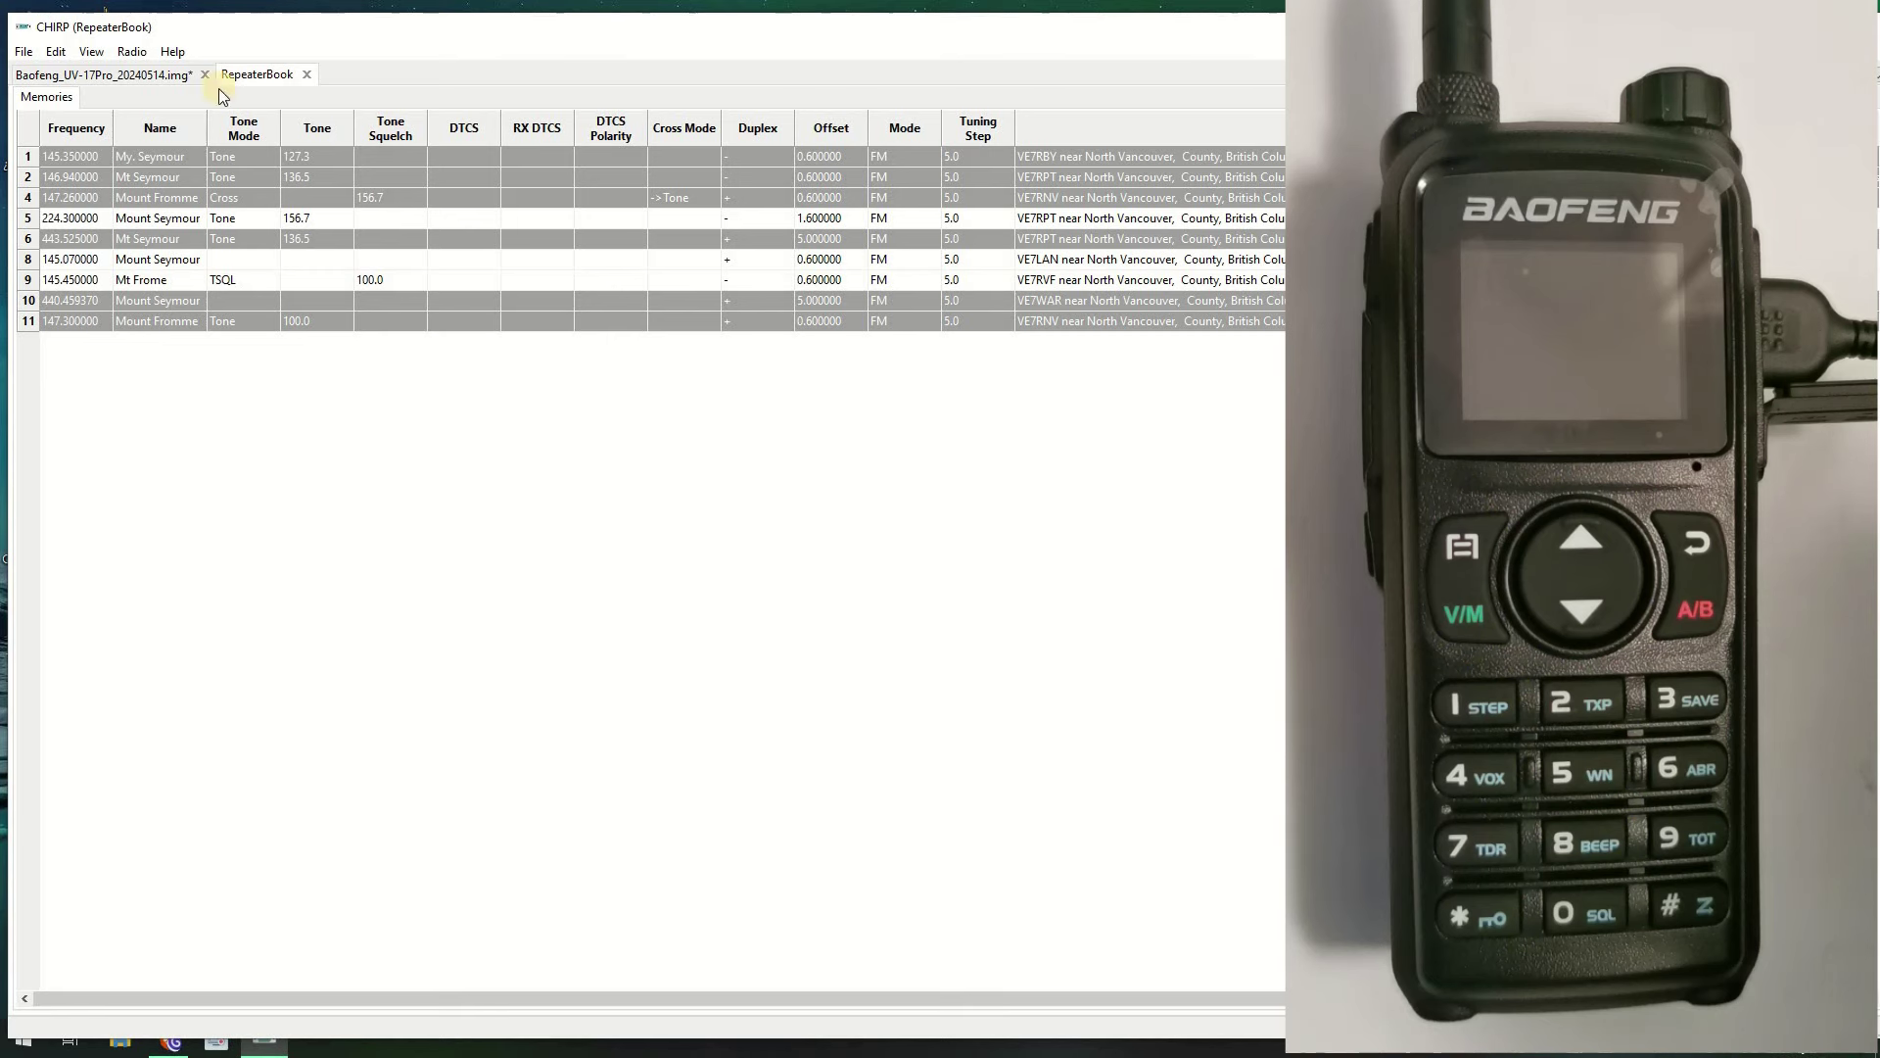
pyautogui.rightClick(32, 159)
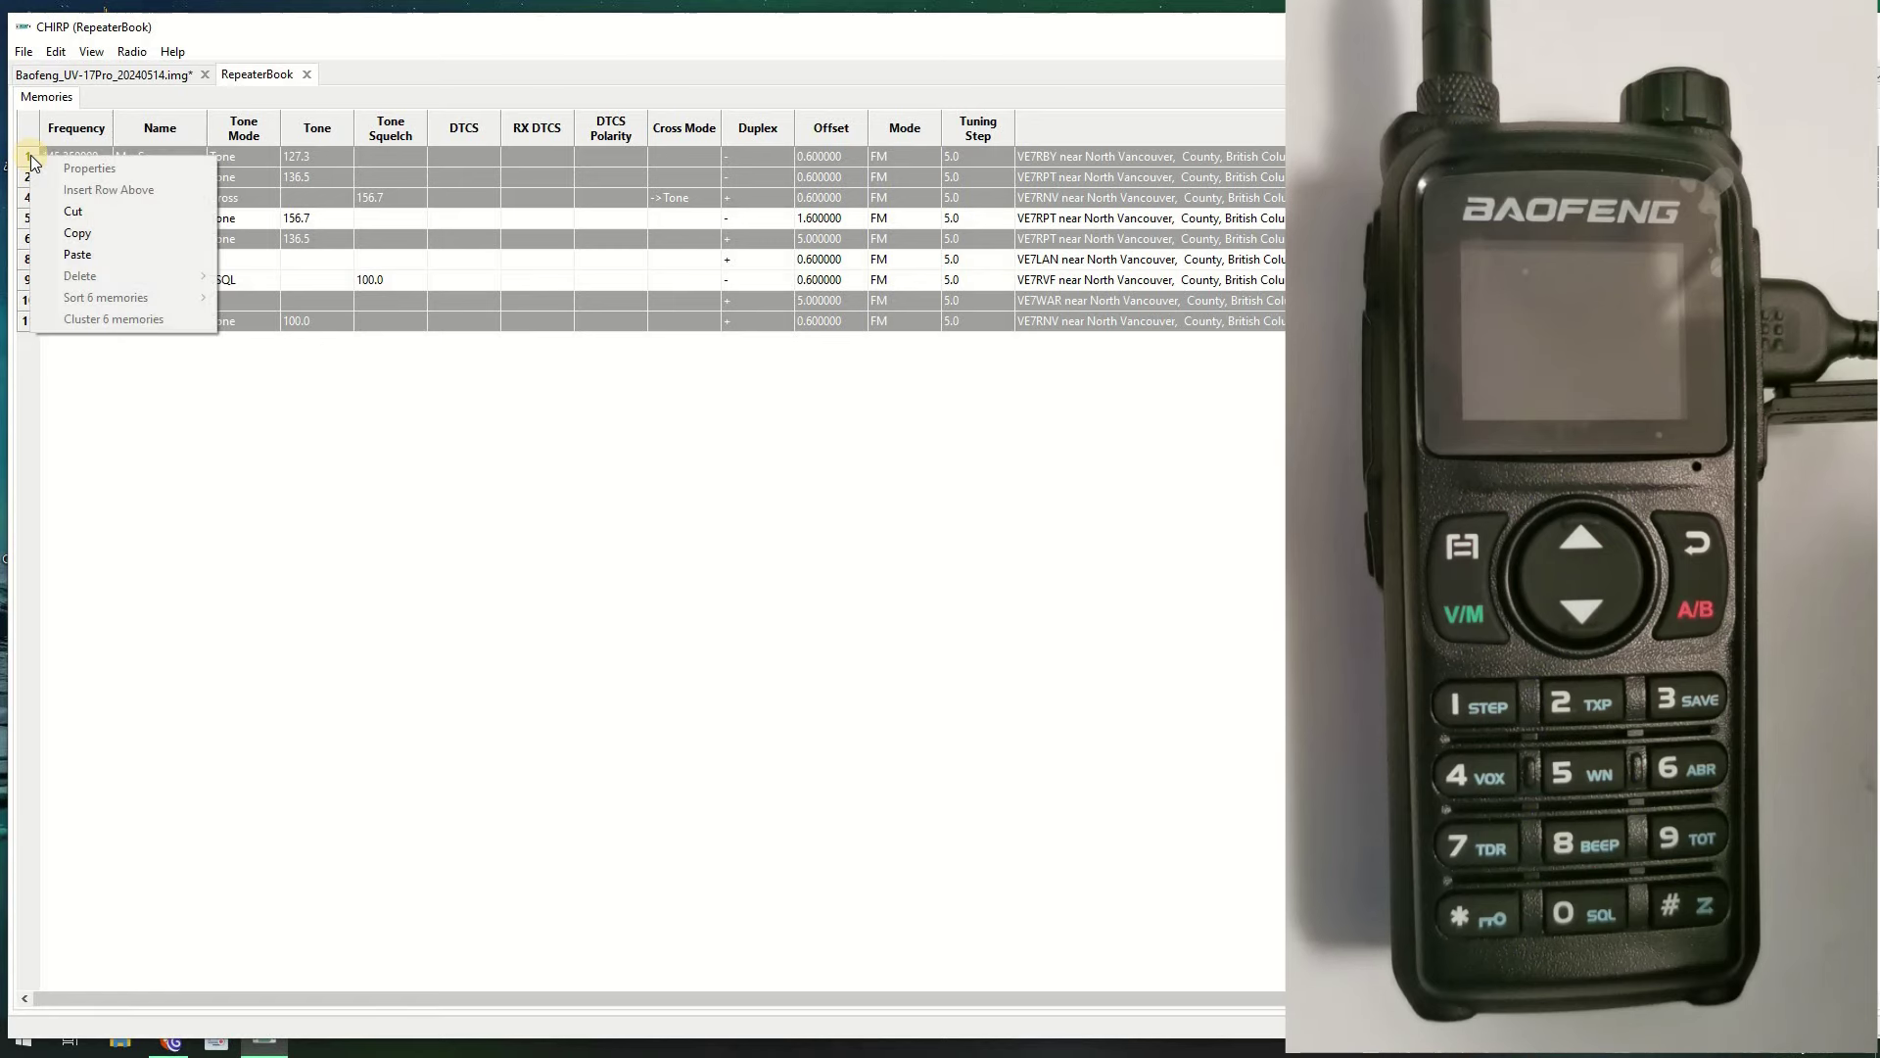
pyautogui.click(92, 233)
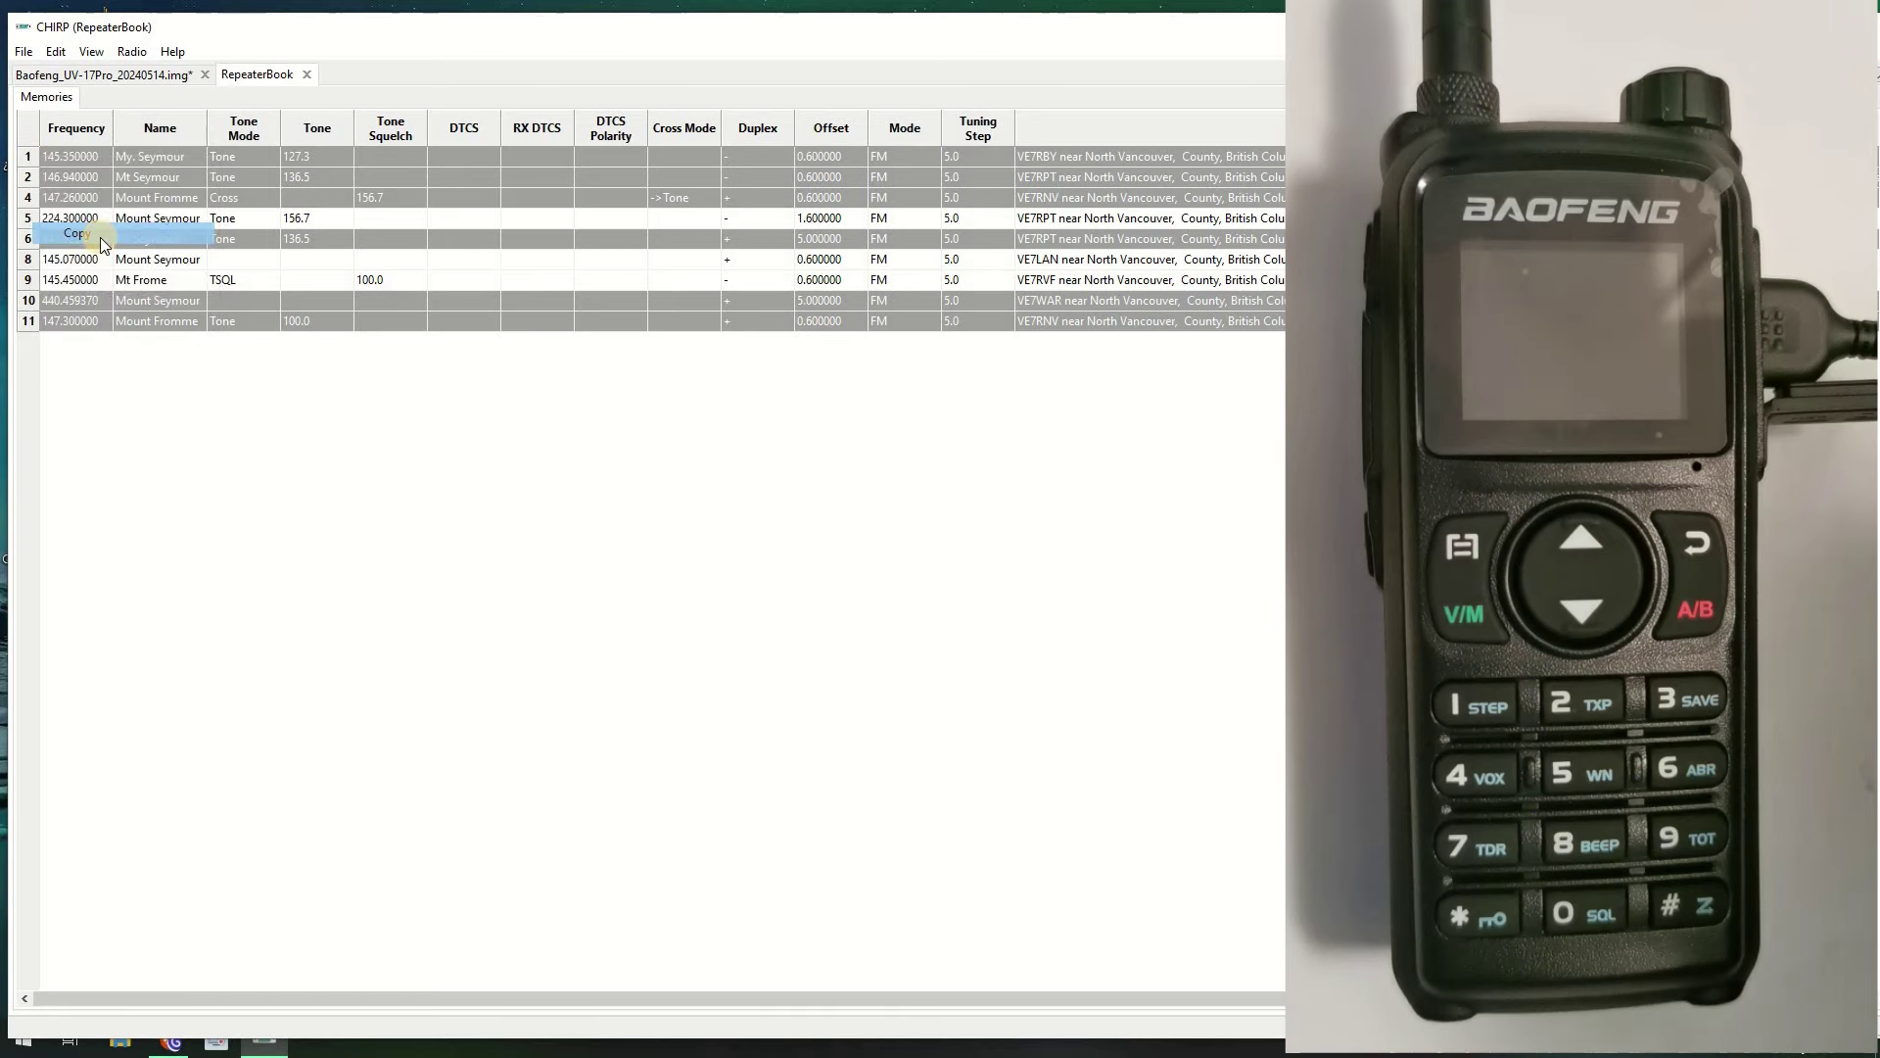
# Paste the copied repeaters into the Baofeng UV-17Pro image starting at memory 1, overwriting the existing entry
pyautogui.click(118, 76)
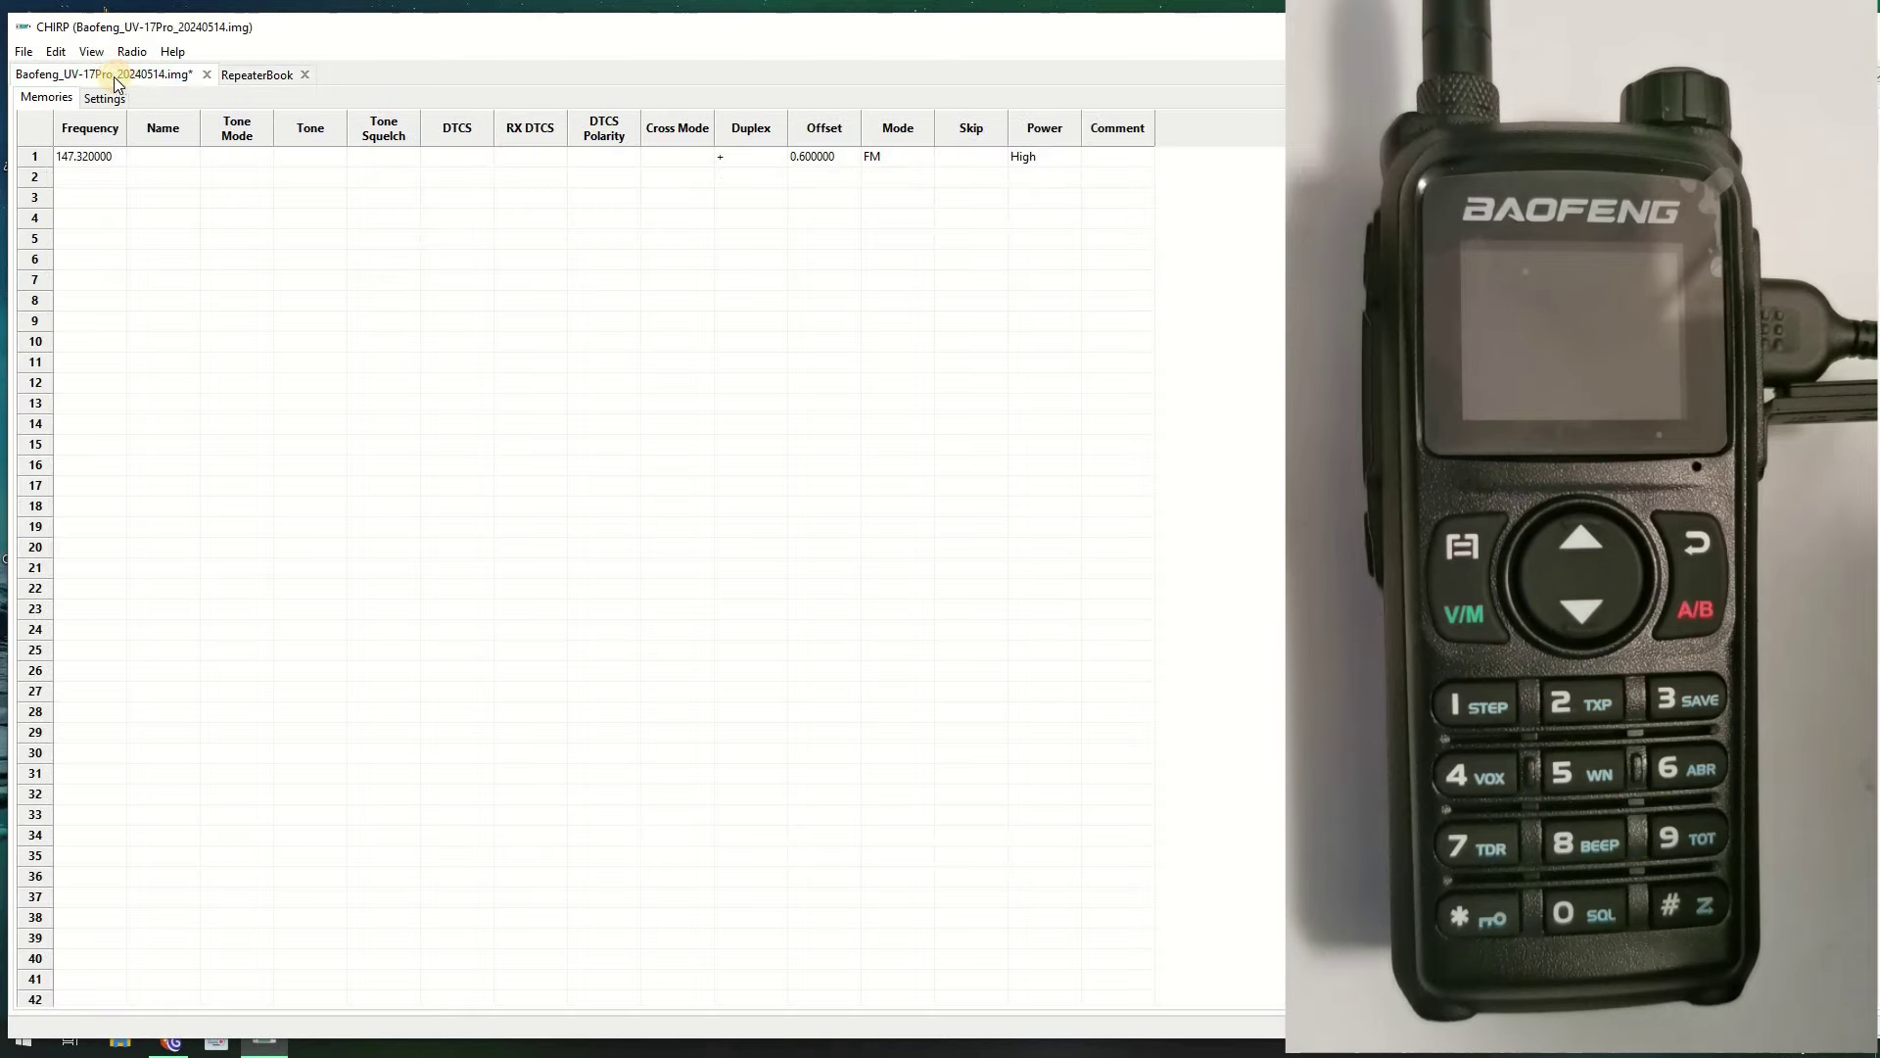
pyautogui.click(37, 159)
pyautogui.rightClick(36, 159)
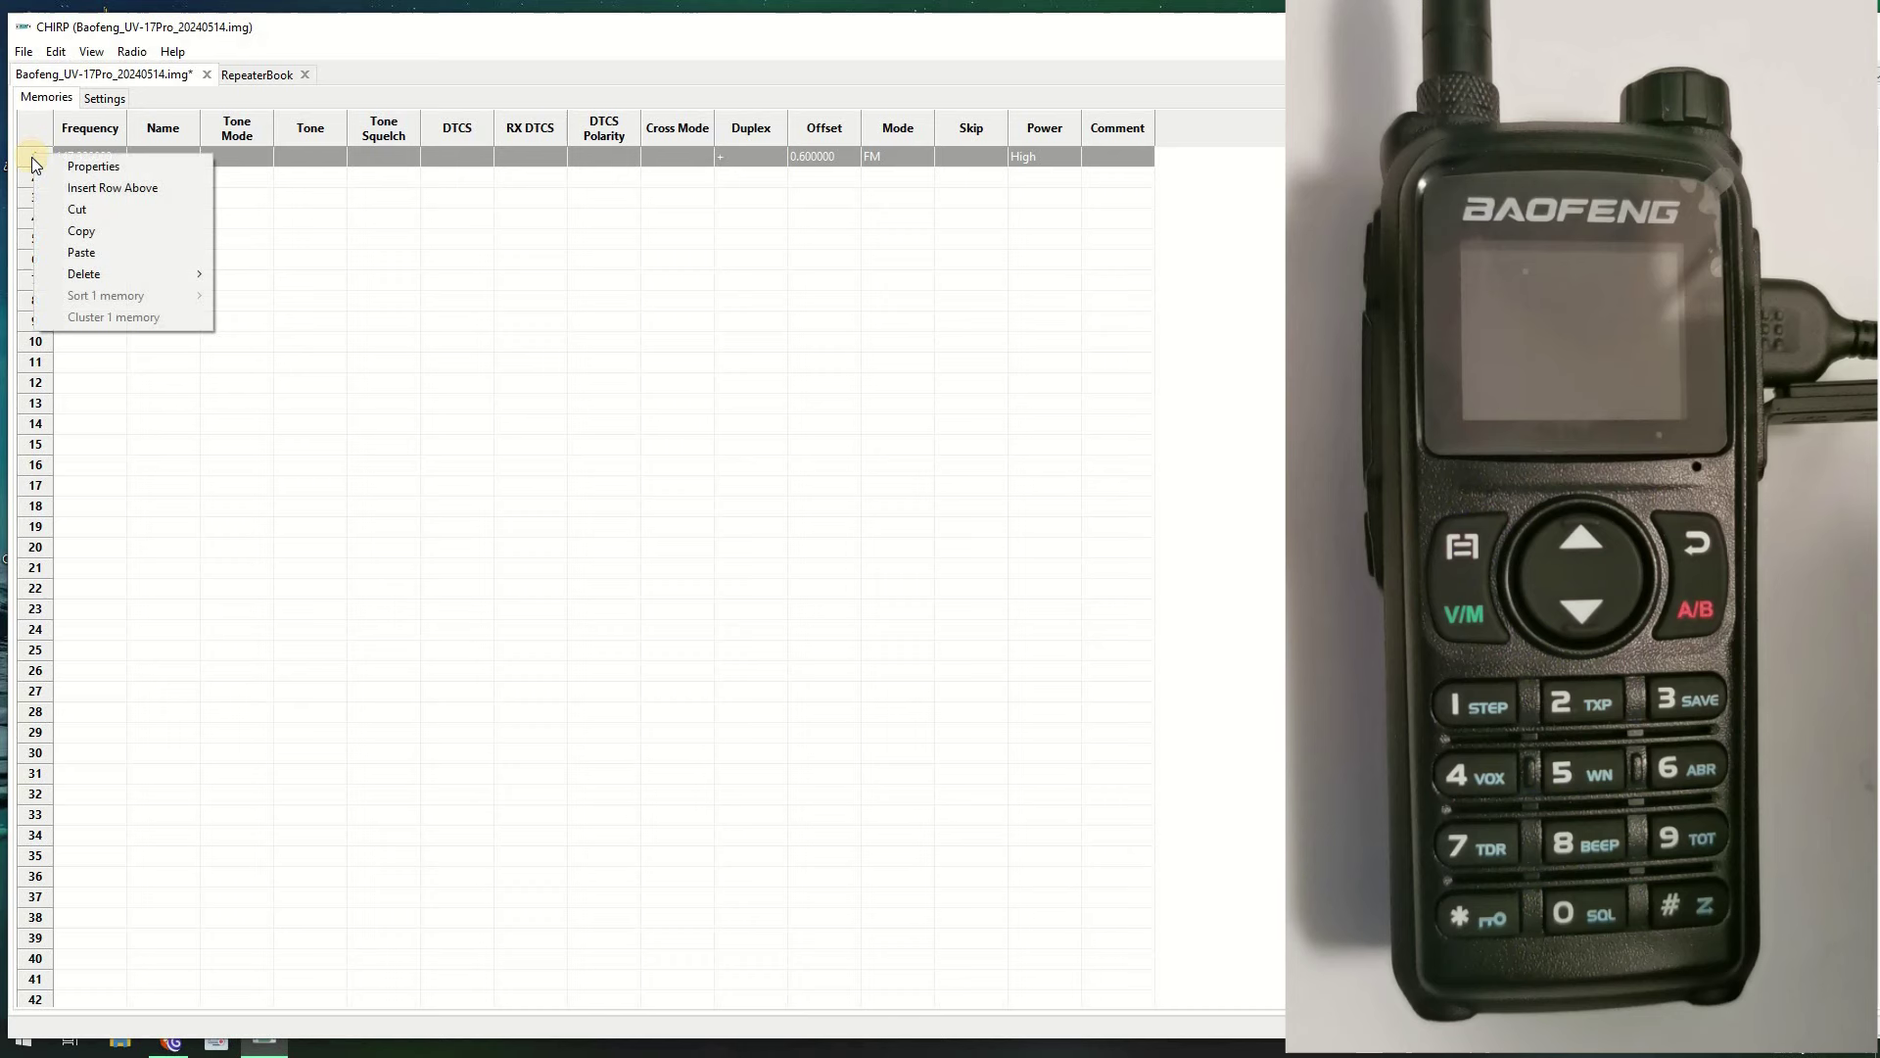
pyautogui.click(66, 253)
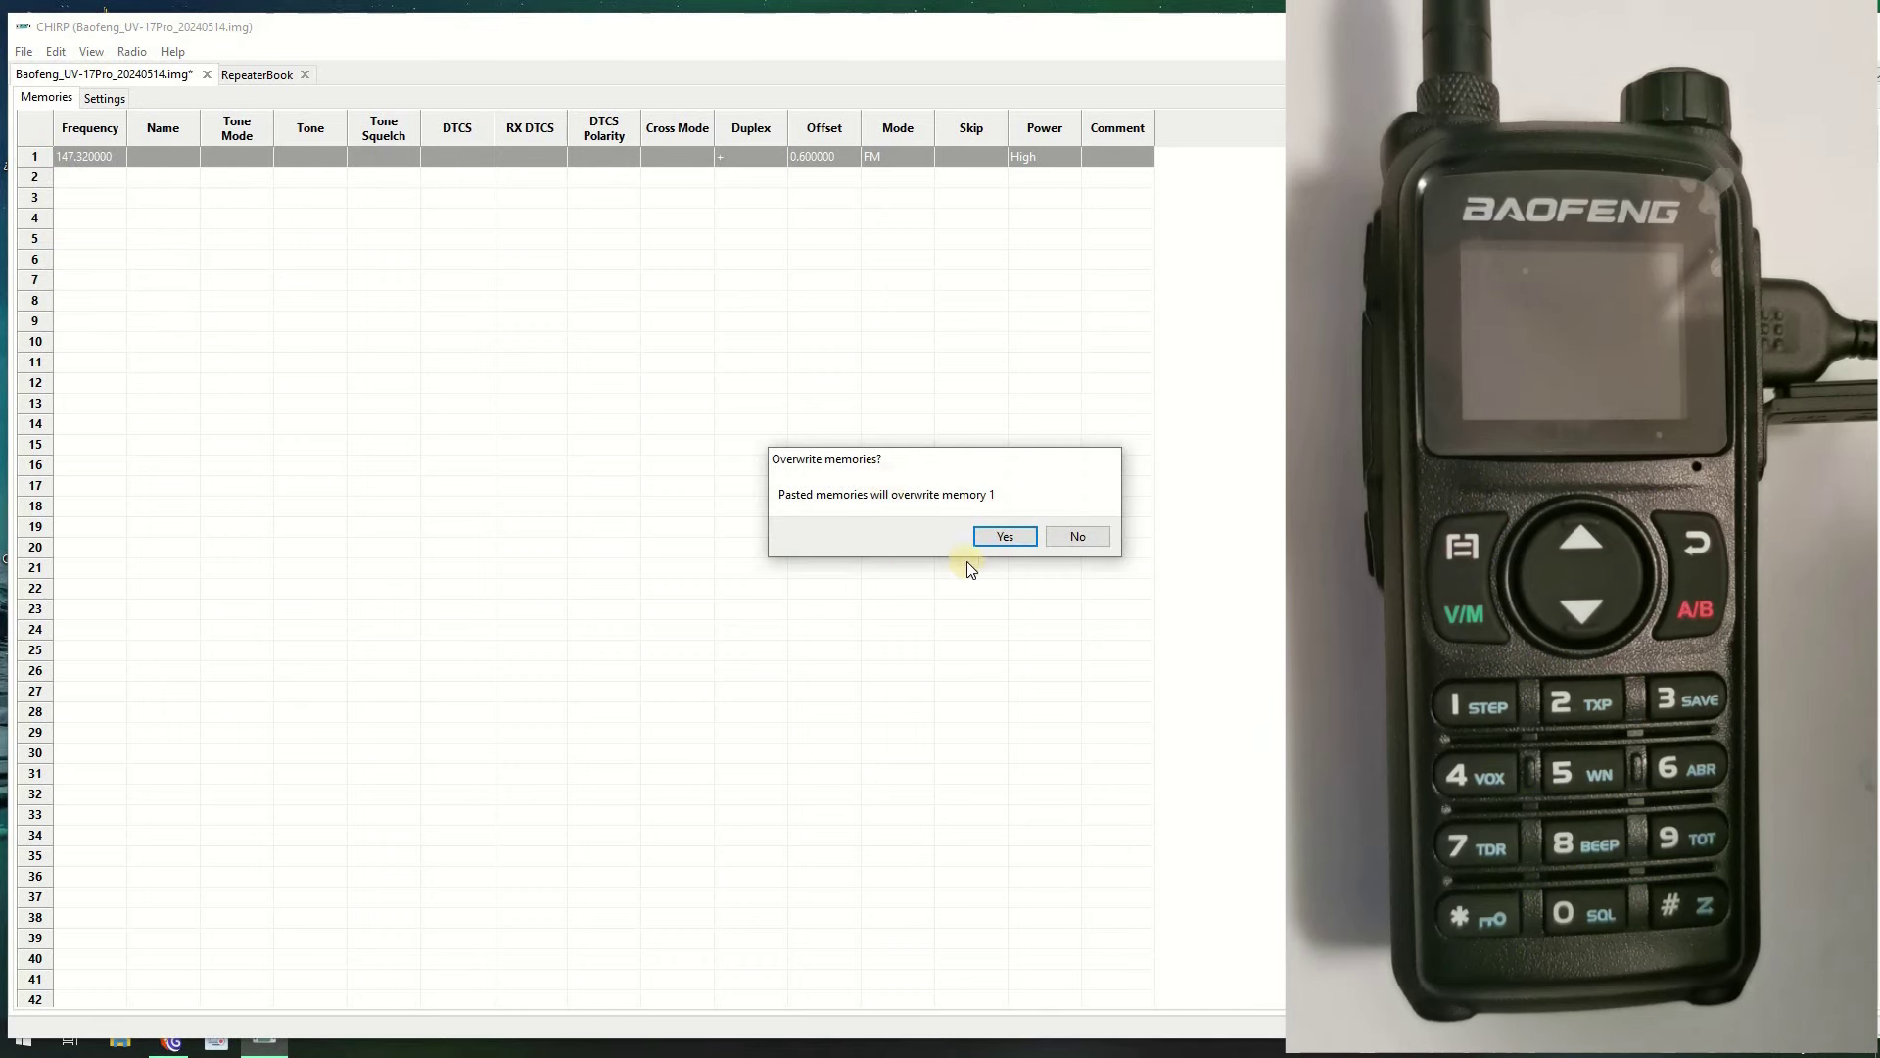
pyautogui.click(1017, 530)
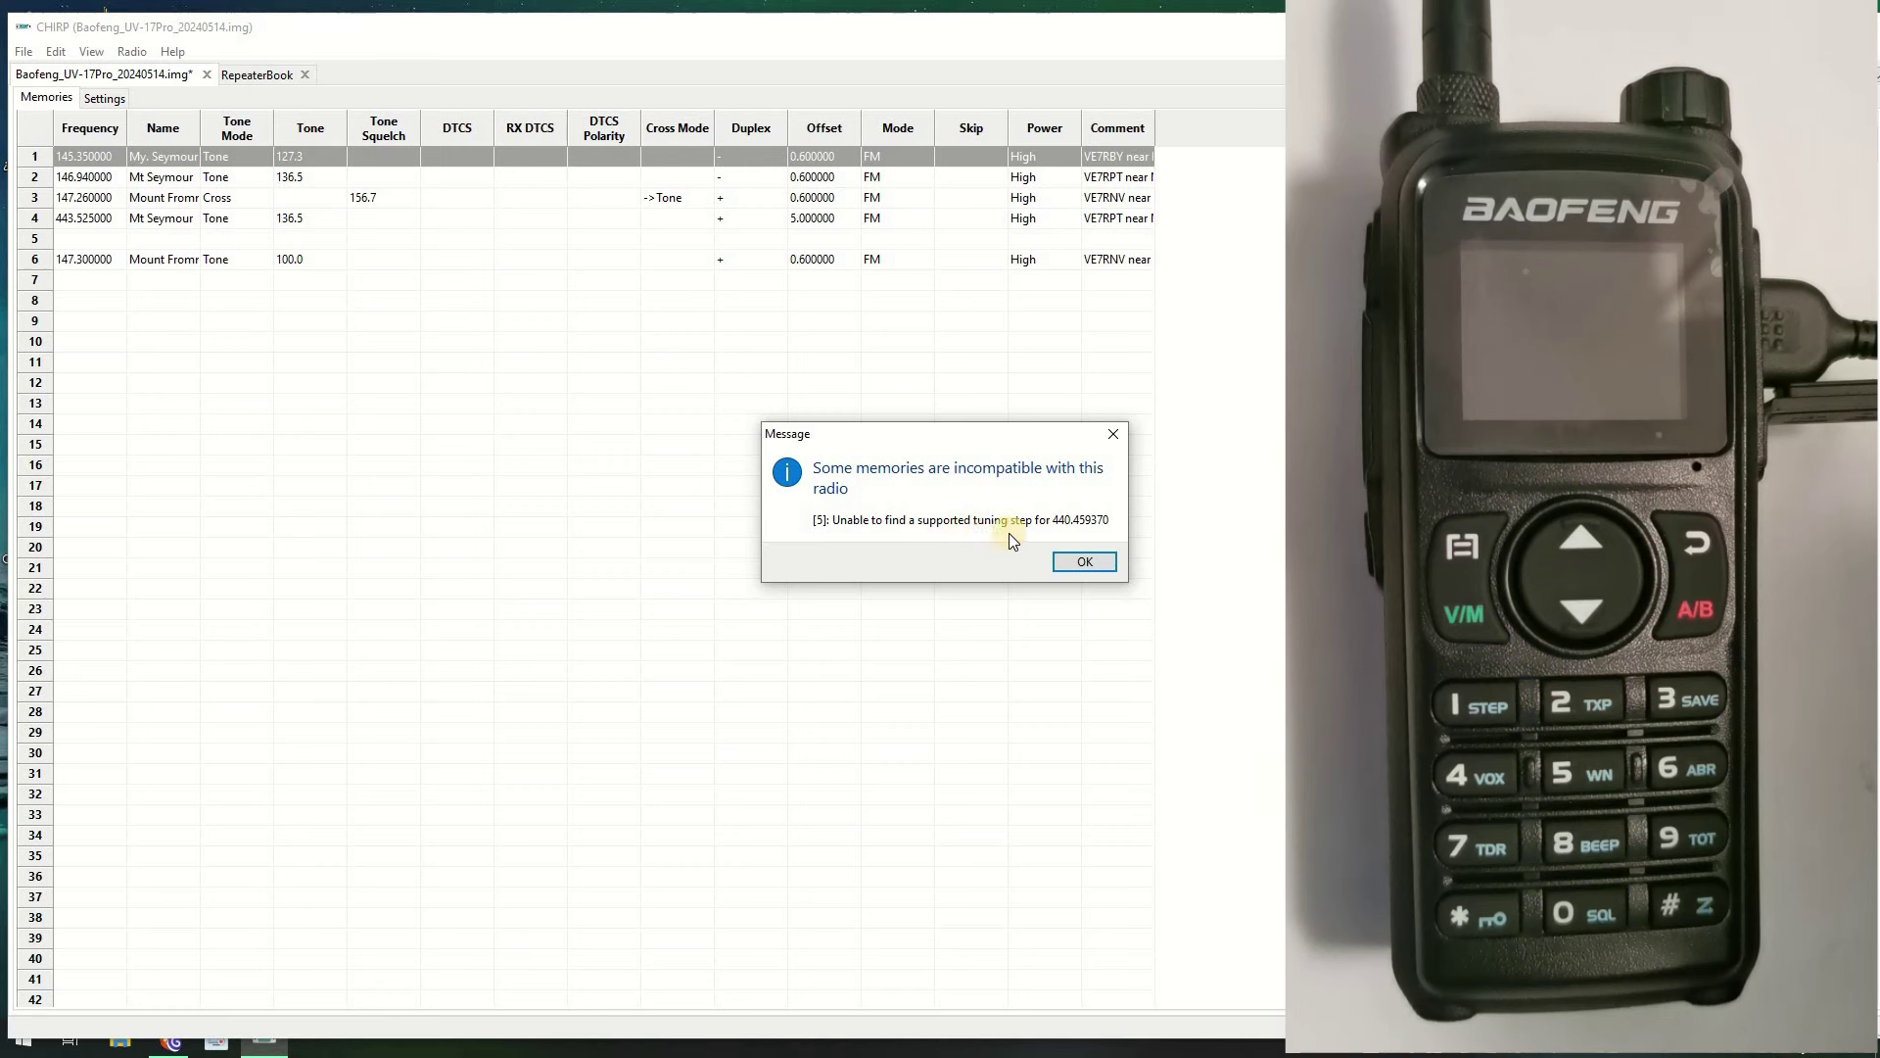
pyautogui.click(1089, 561)
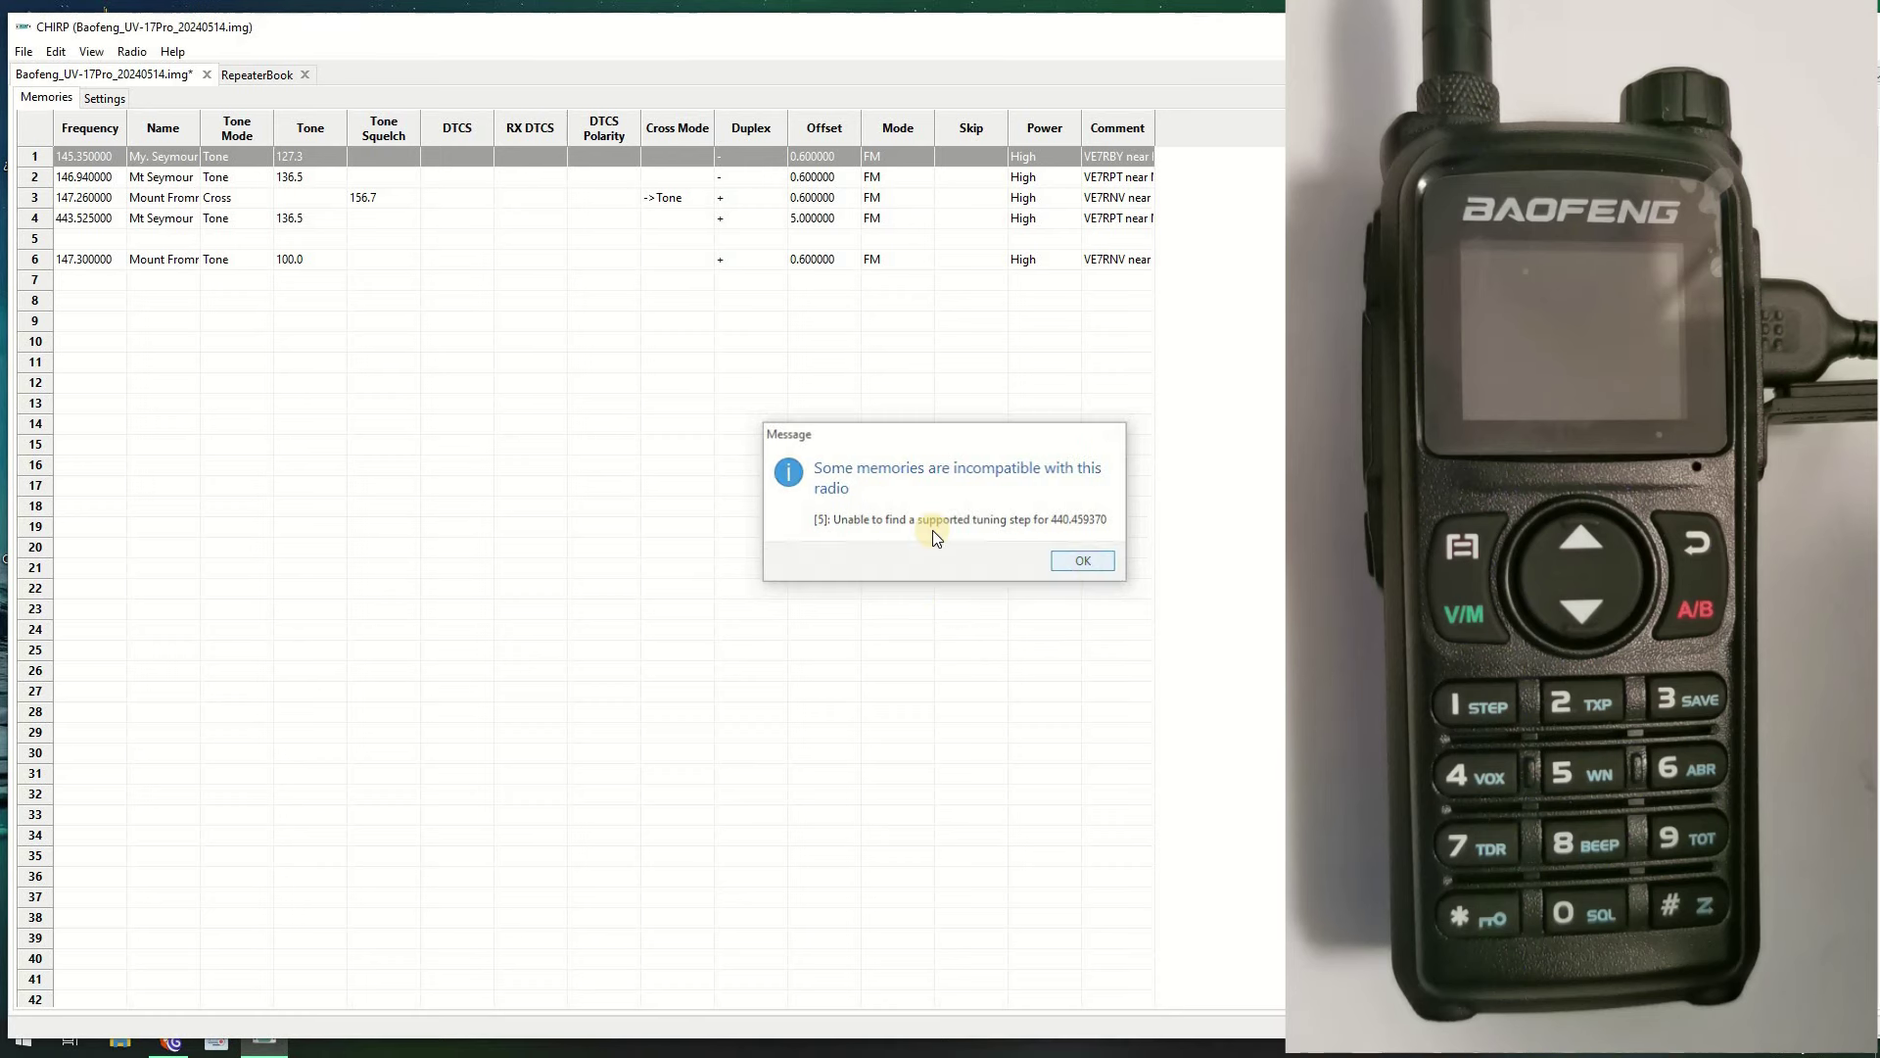
pyautogui.click(44, 238)
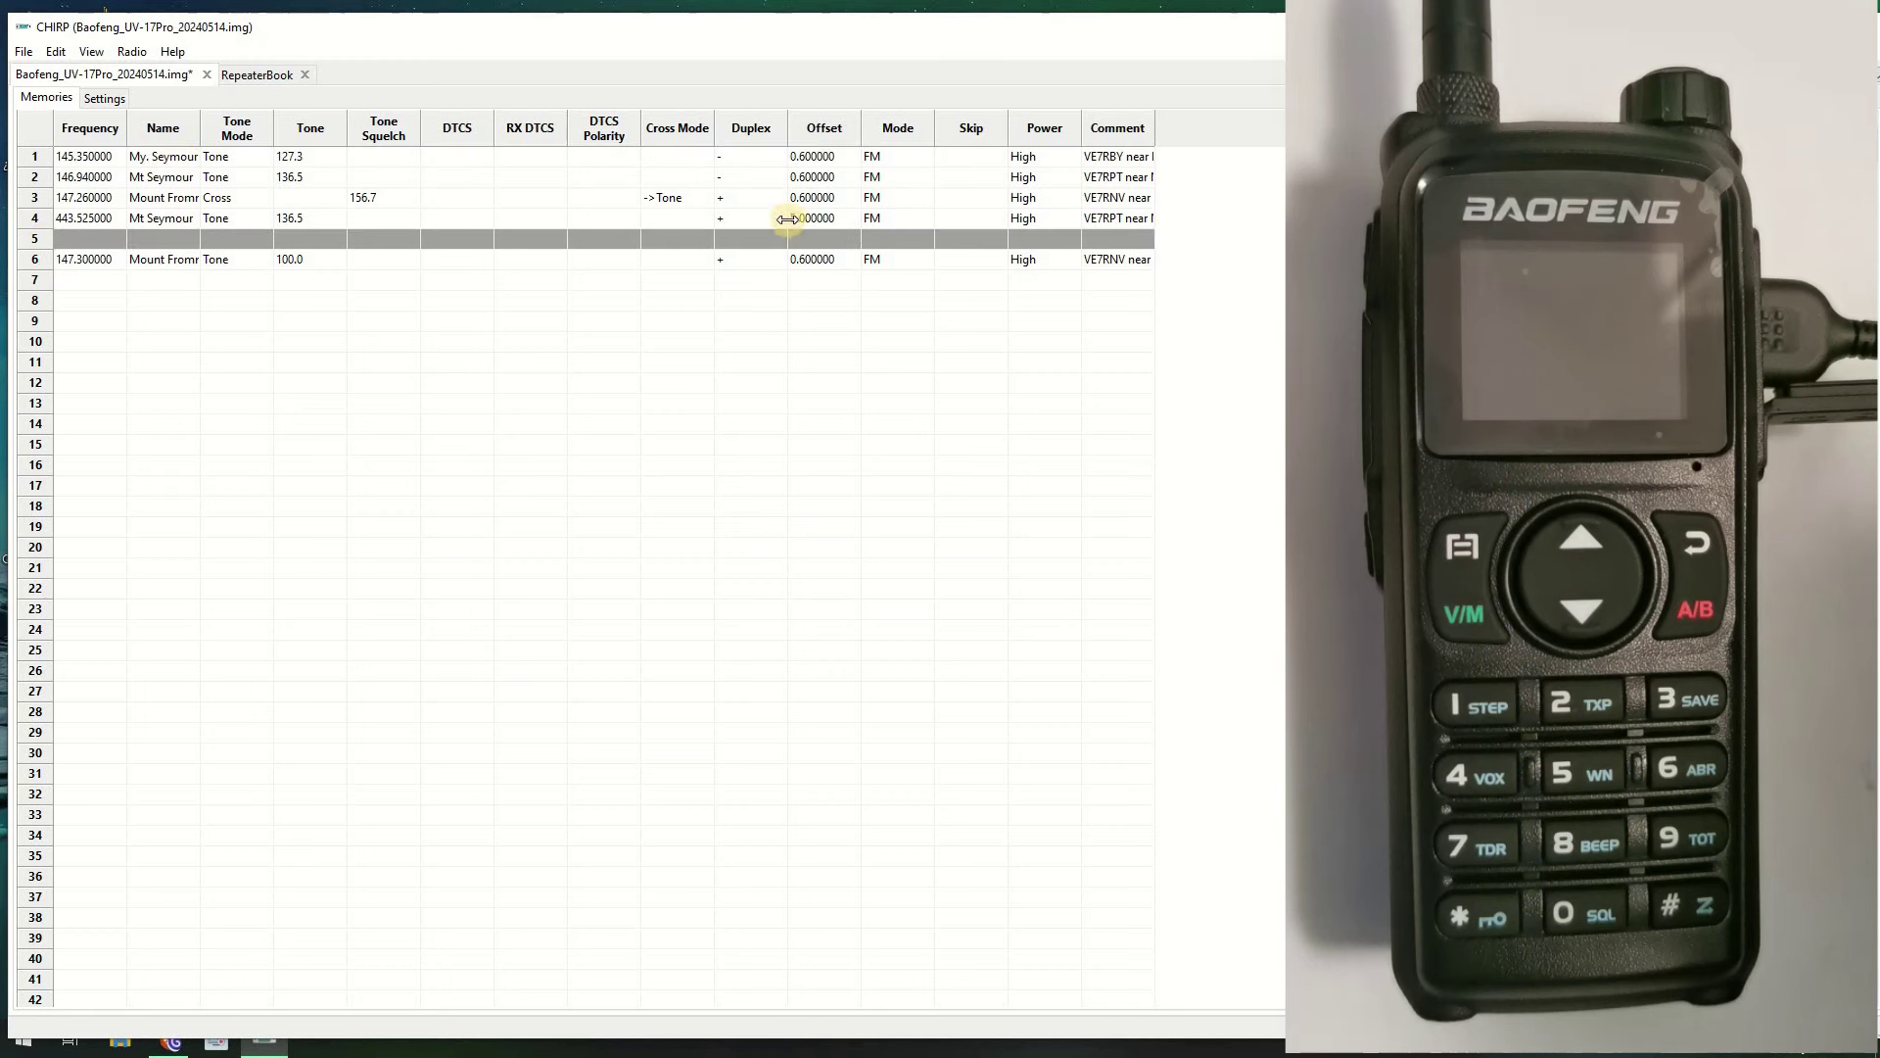
pyautogui.click(232, 402)
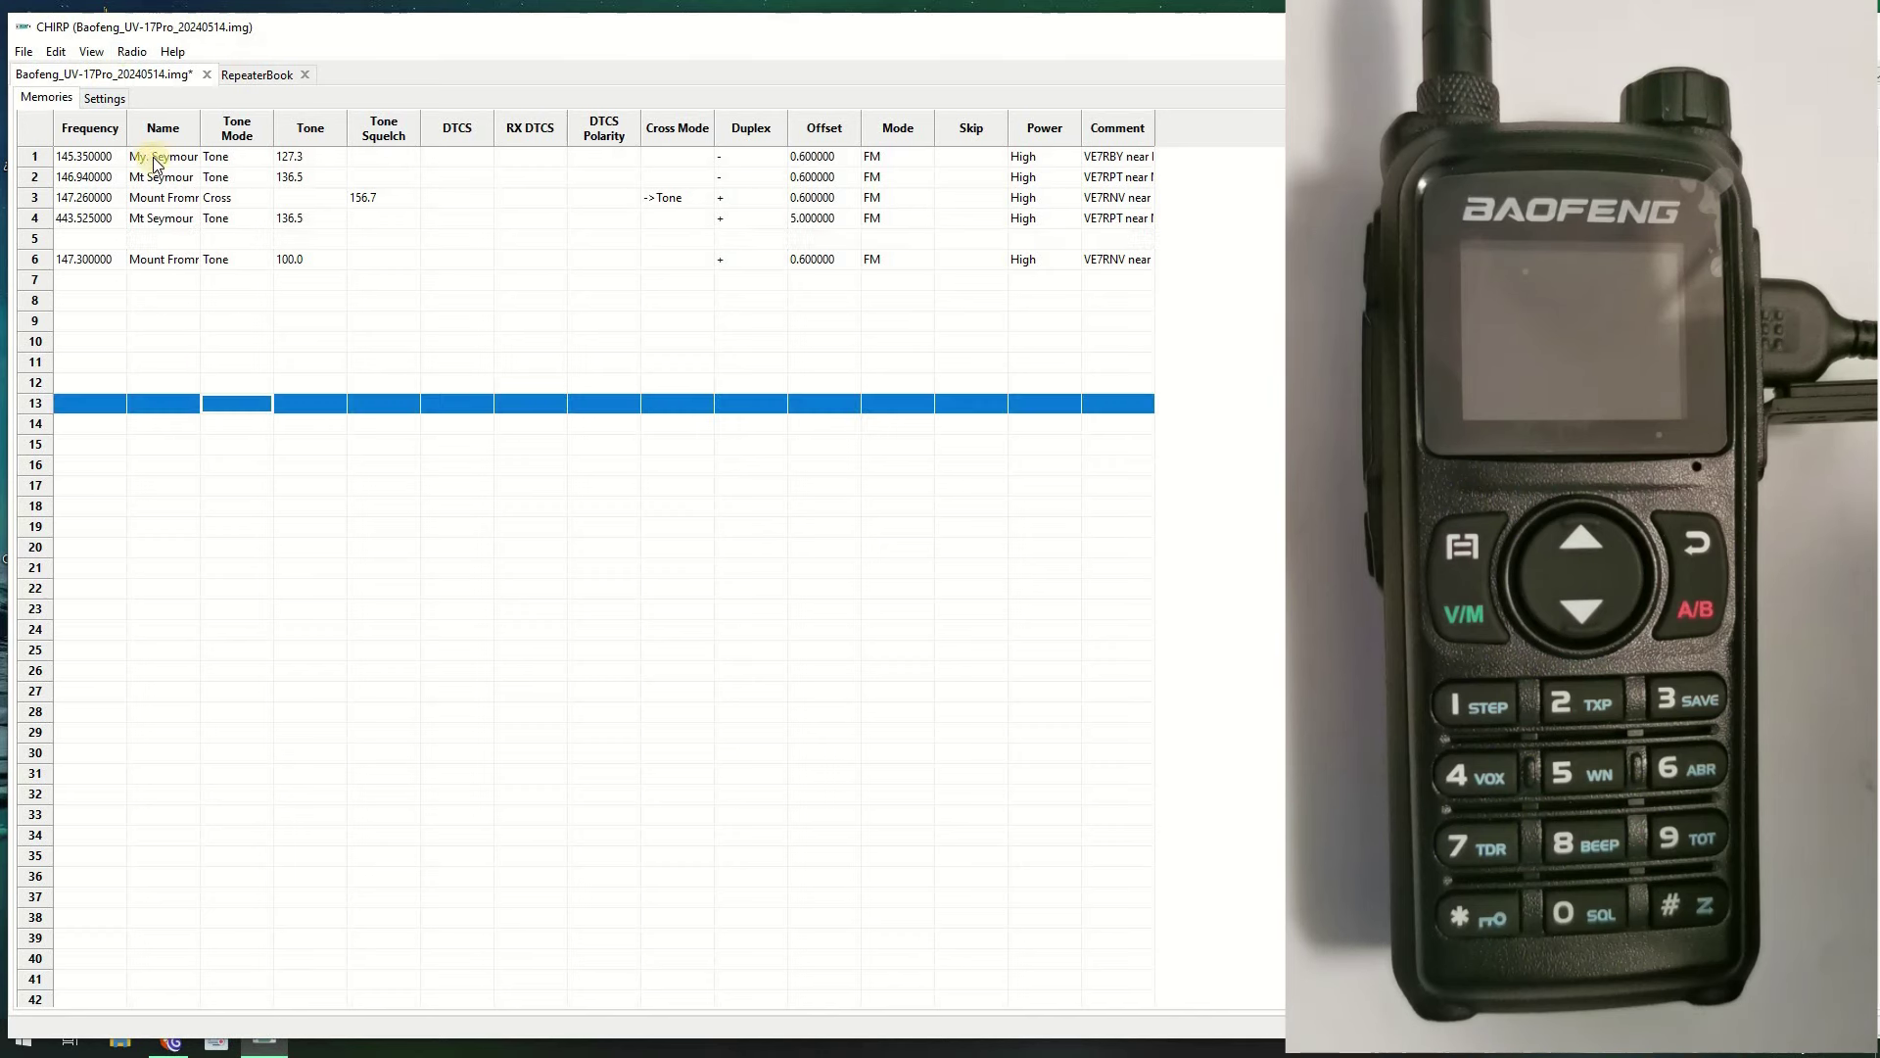
# Widen the Name and Comment columns of the memory table so their full text fits
pyautogui.moveTo(208, 126); pyautogui.dragTo(283, 122)
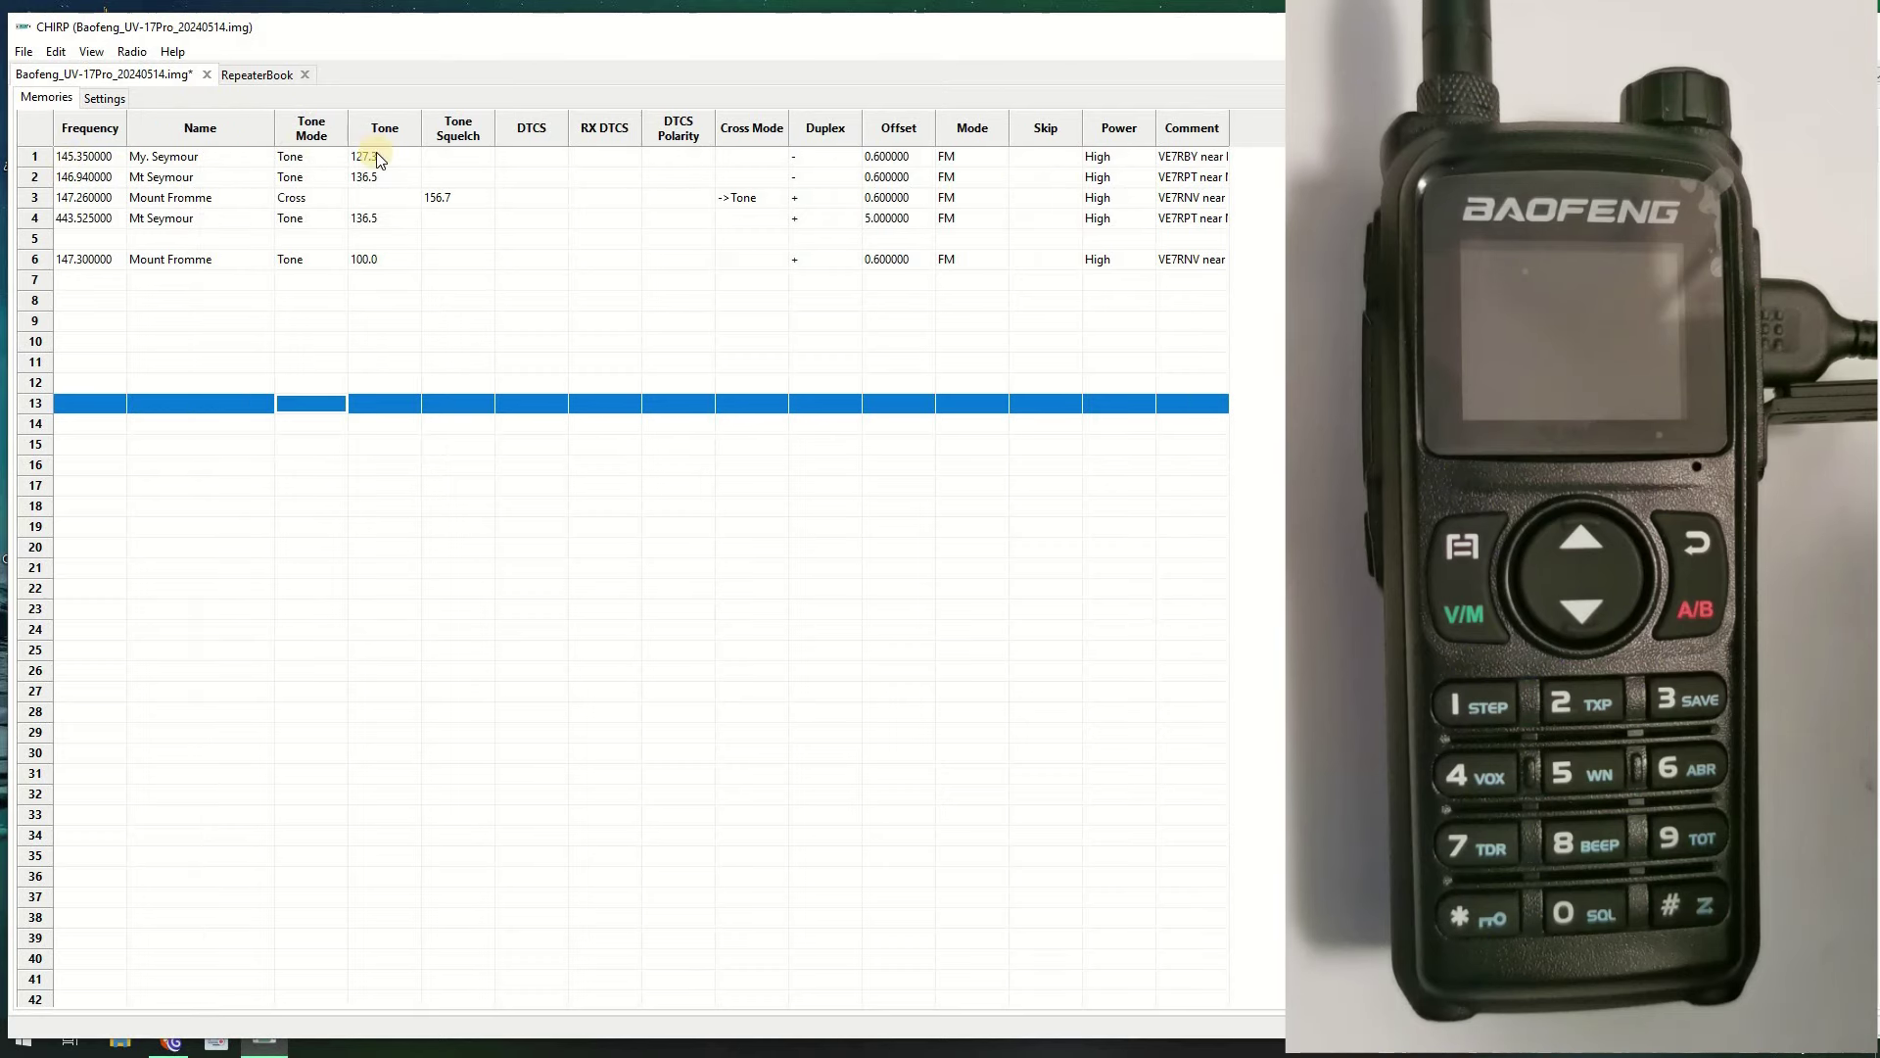
pyautogui.click(200, 158)
pyautogui.click(204, 180)
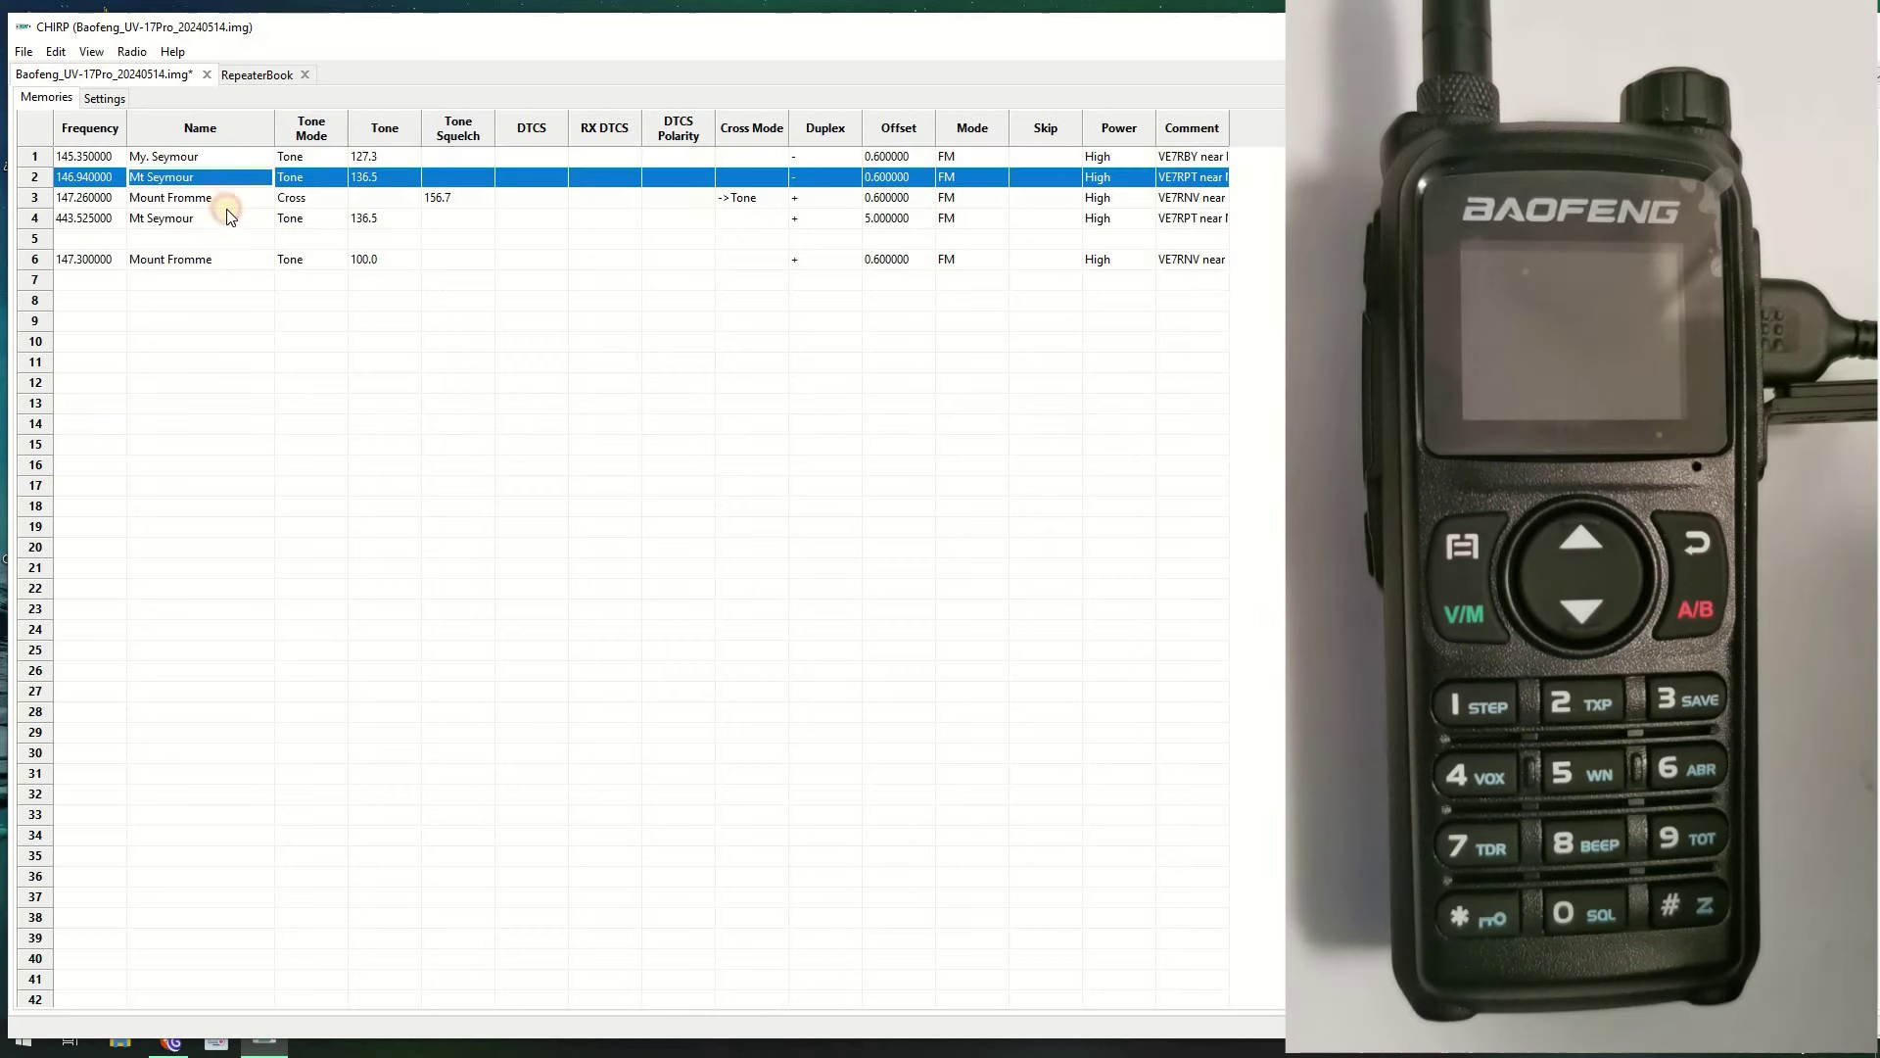
pyautogui.click(223, 201)
pyautogui.click(216, 223)
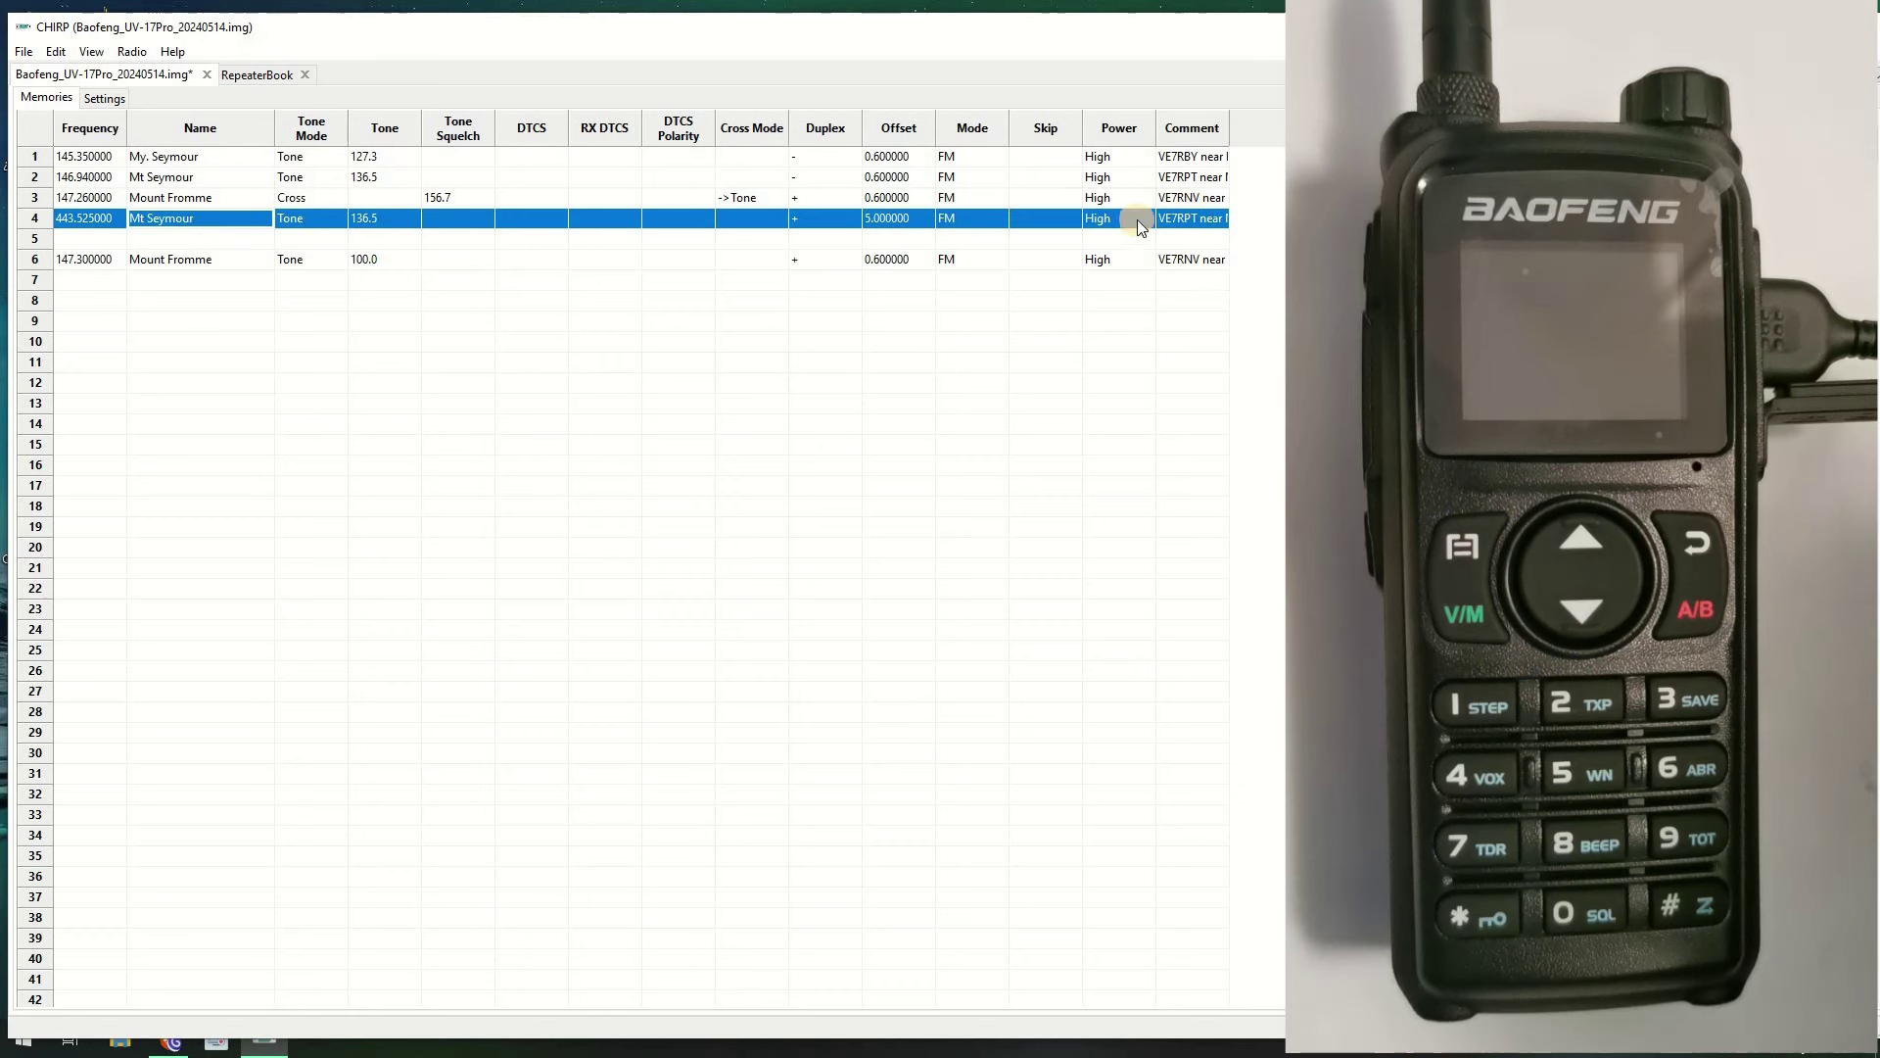
pyautogui.doubleClick(1229, 125)
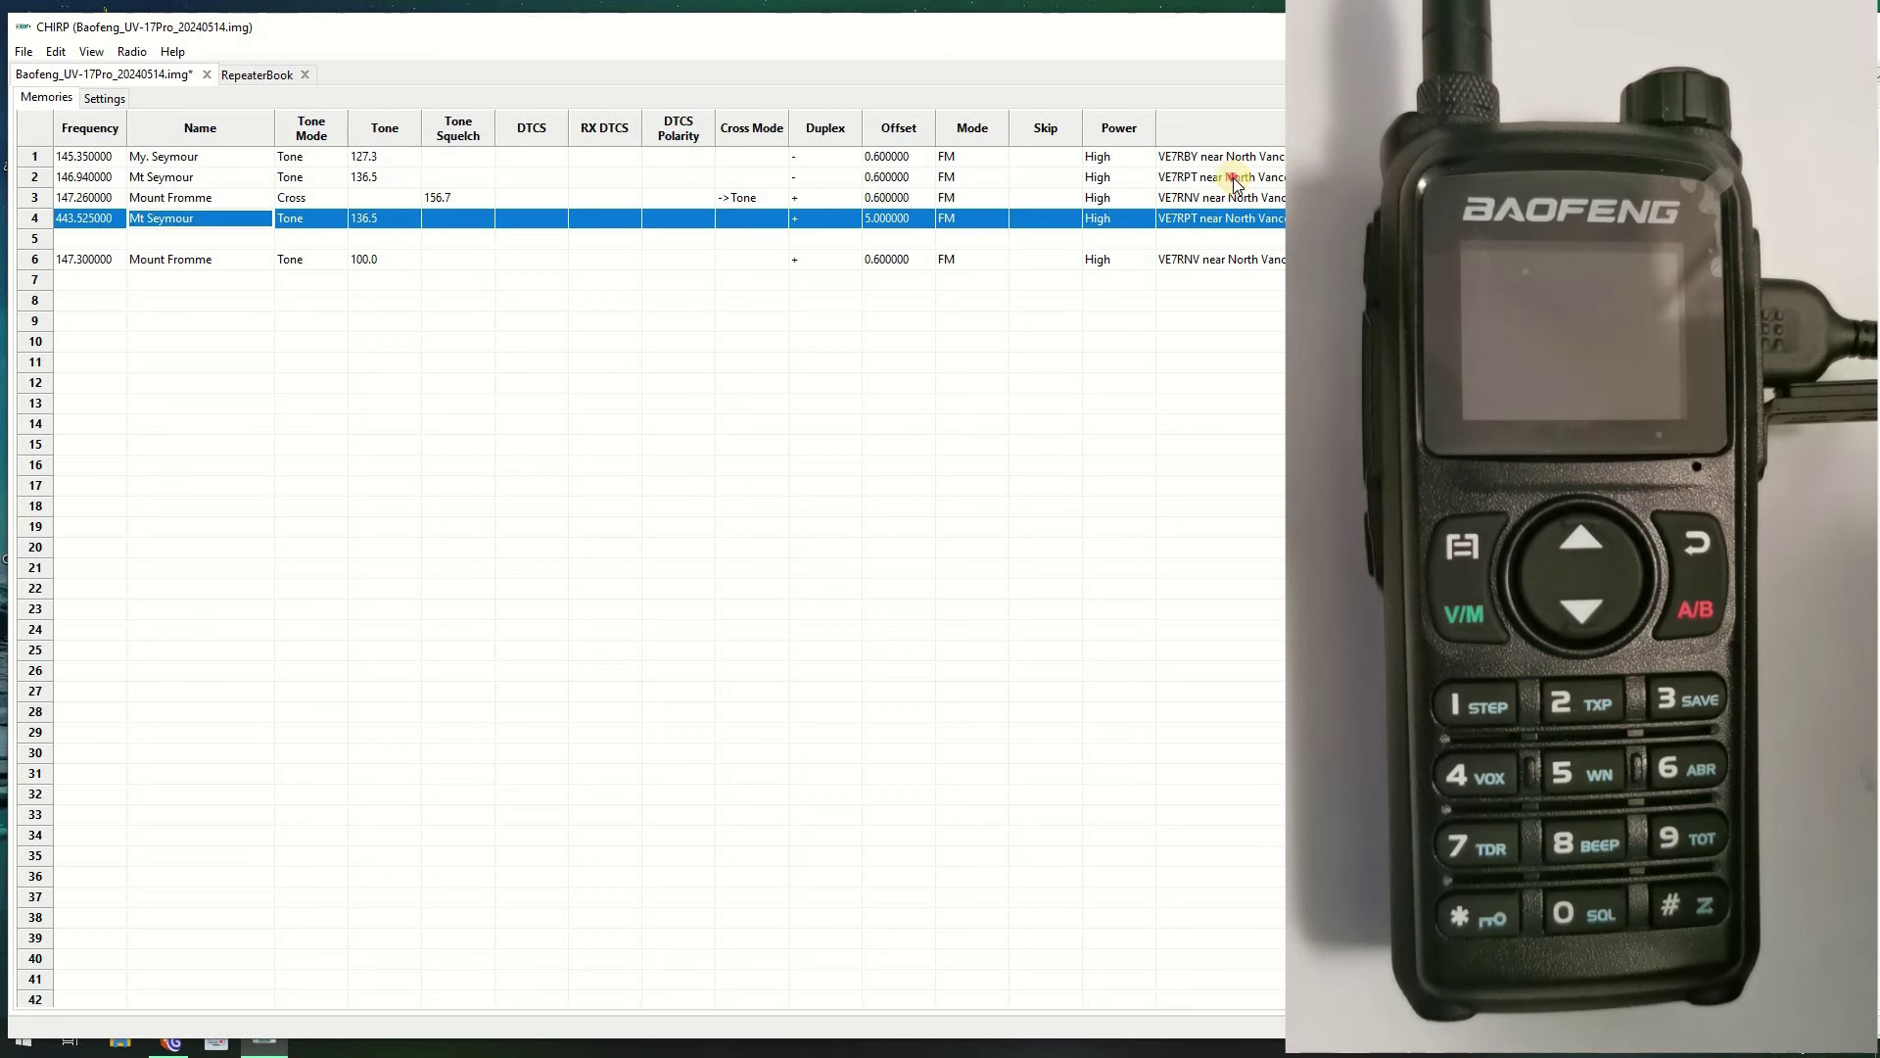
pyautogui.click(1001, 178)
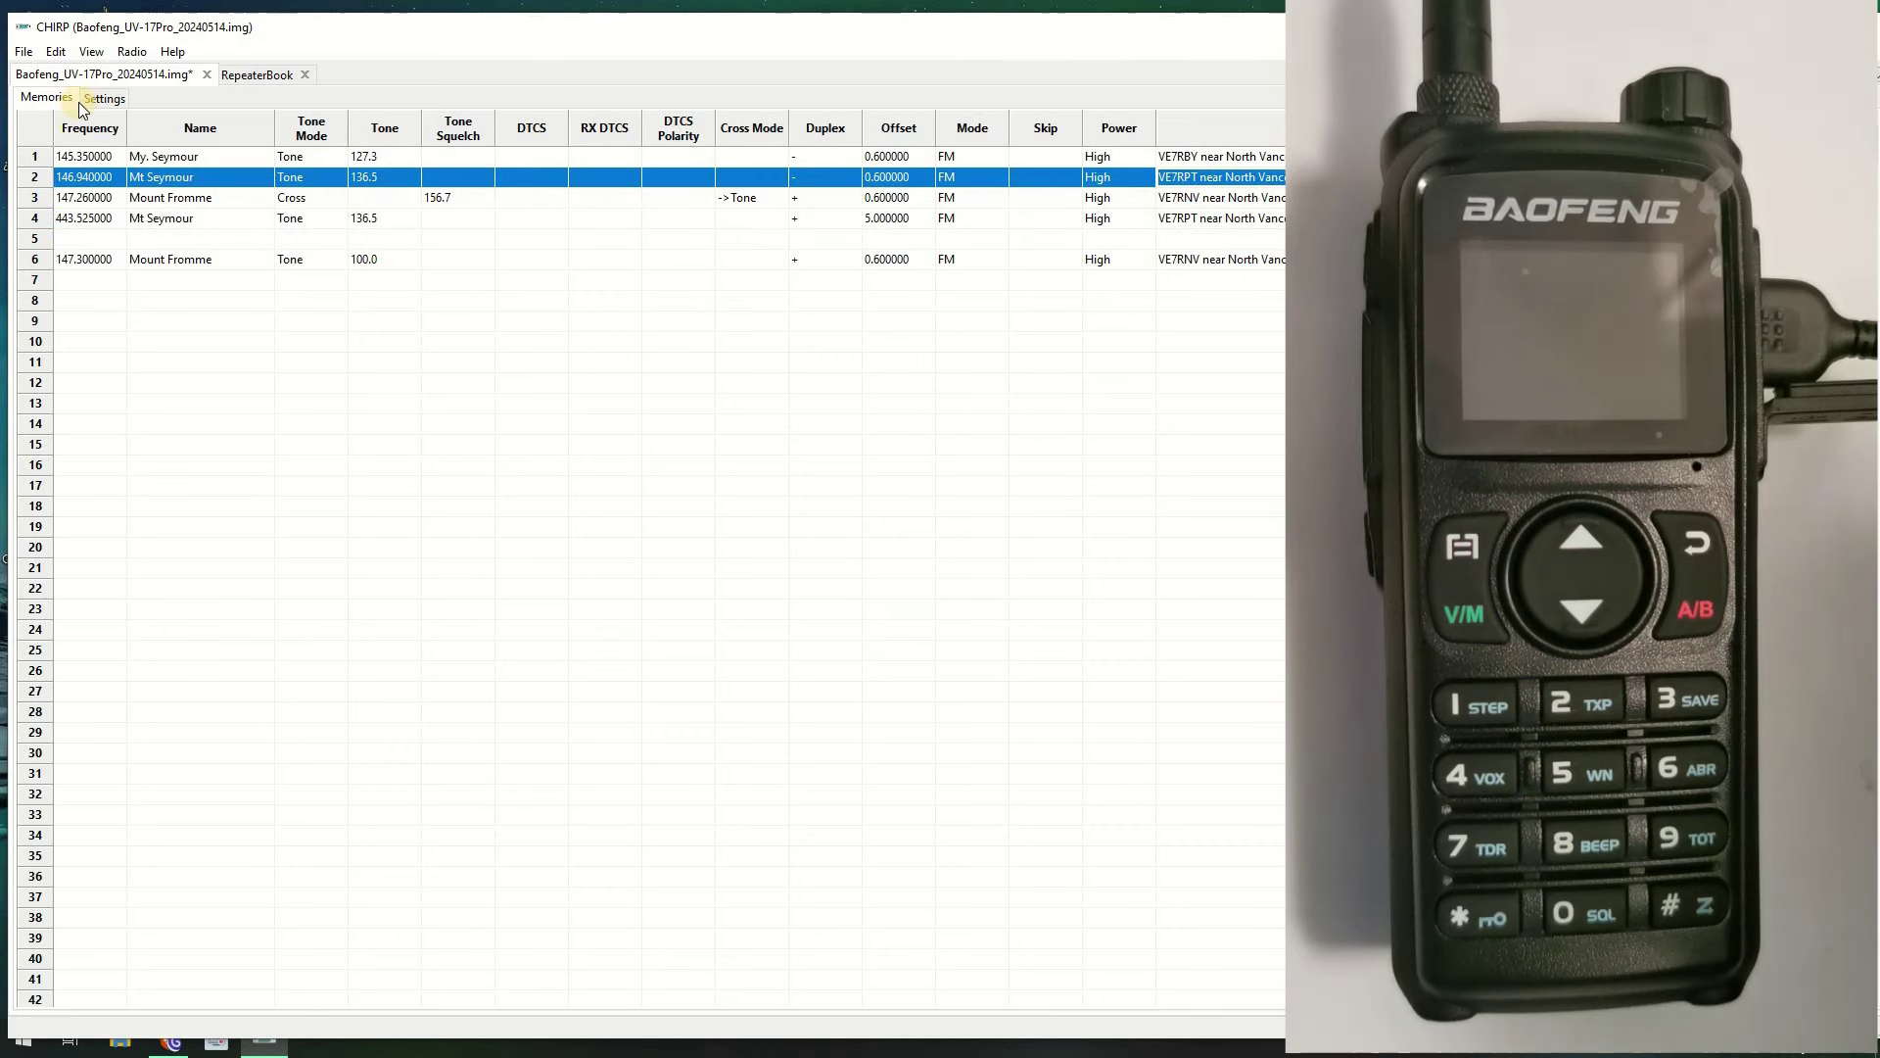
# Upload the memories to the Baofeng UV-17Pro through port COM4, accepting the upload instructions
pyautogui.click(137, 56)
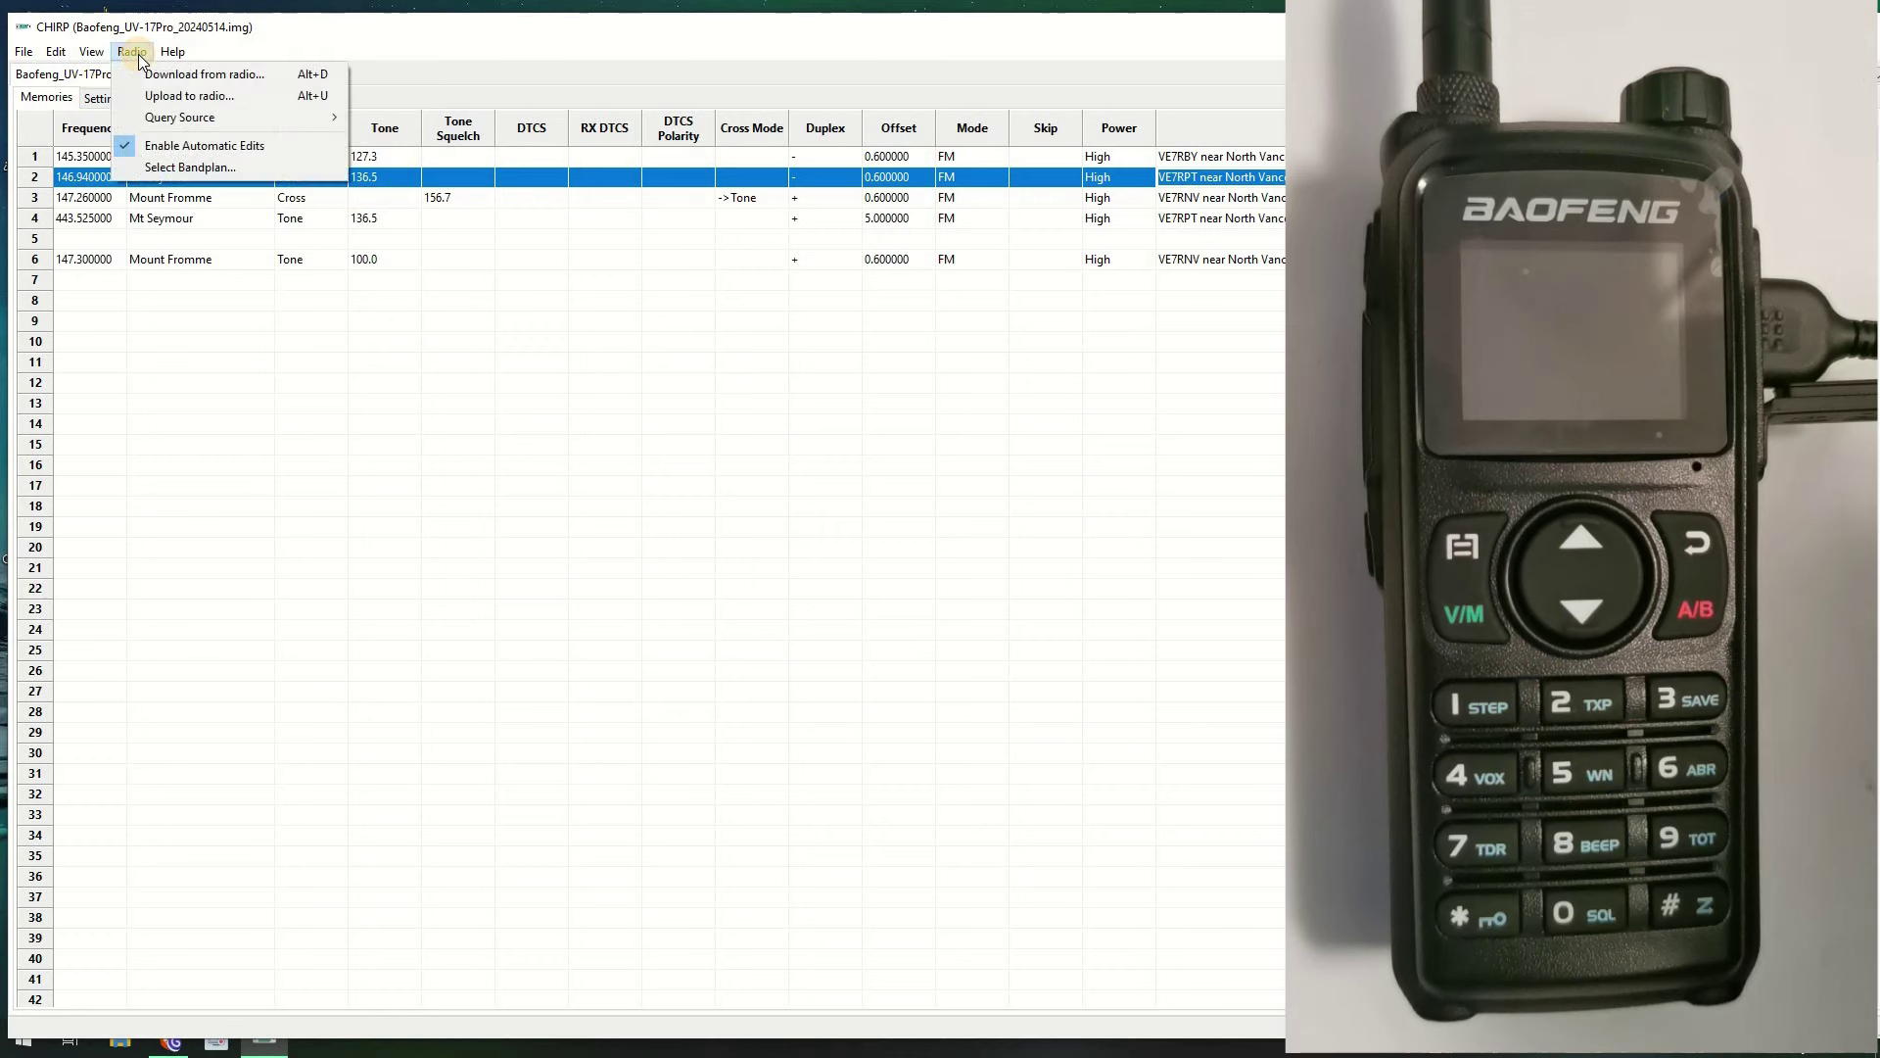
pyautogui.click(167, 96)
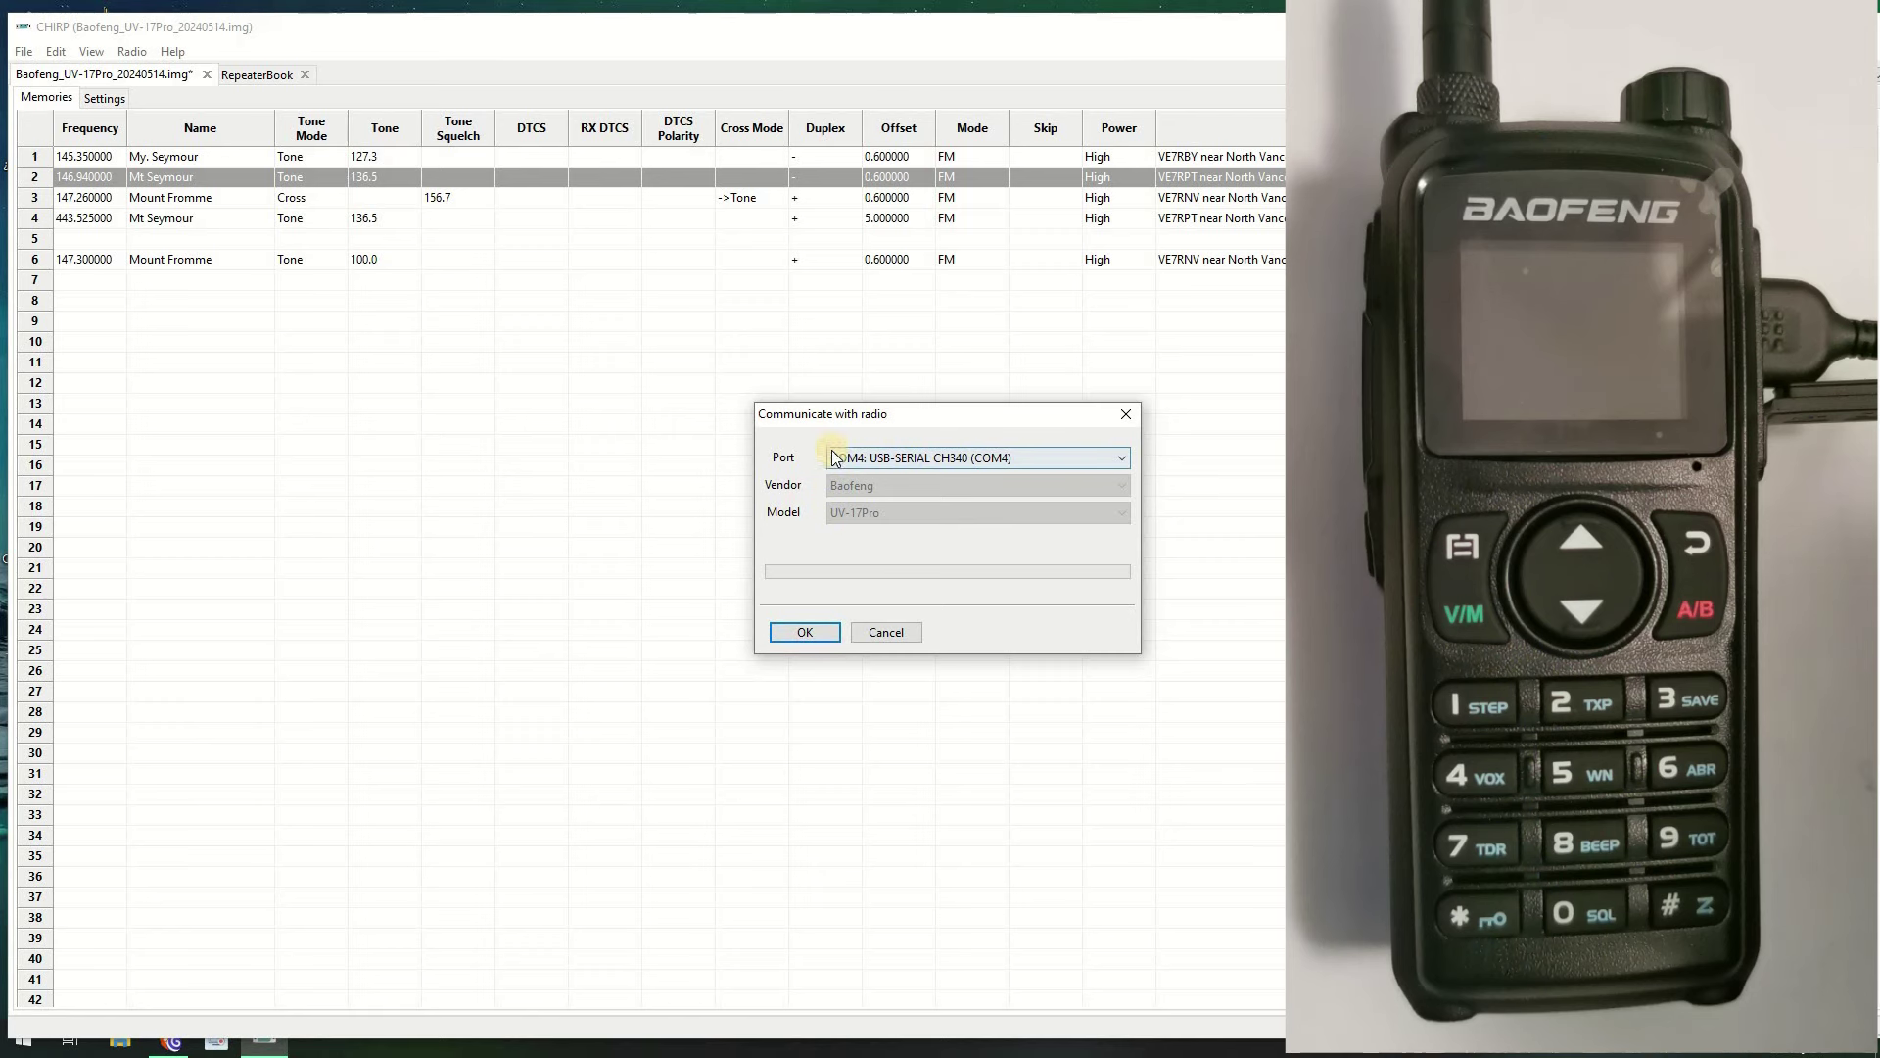
pyautogui.click(801, 637)
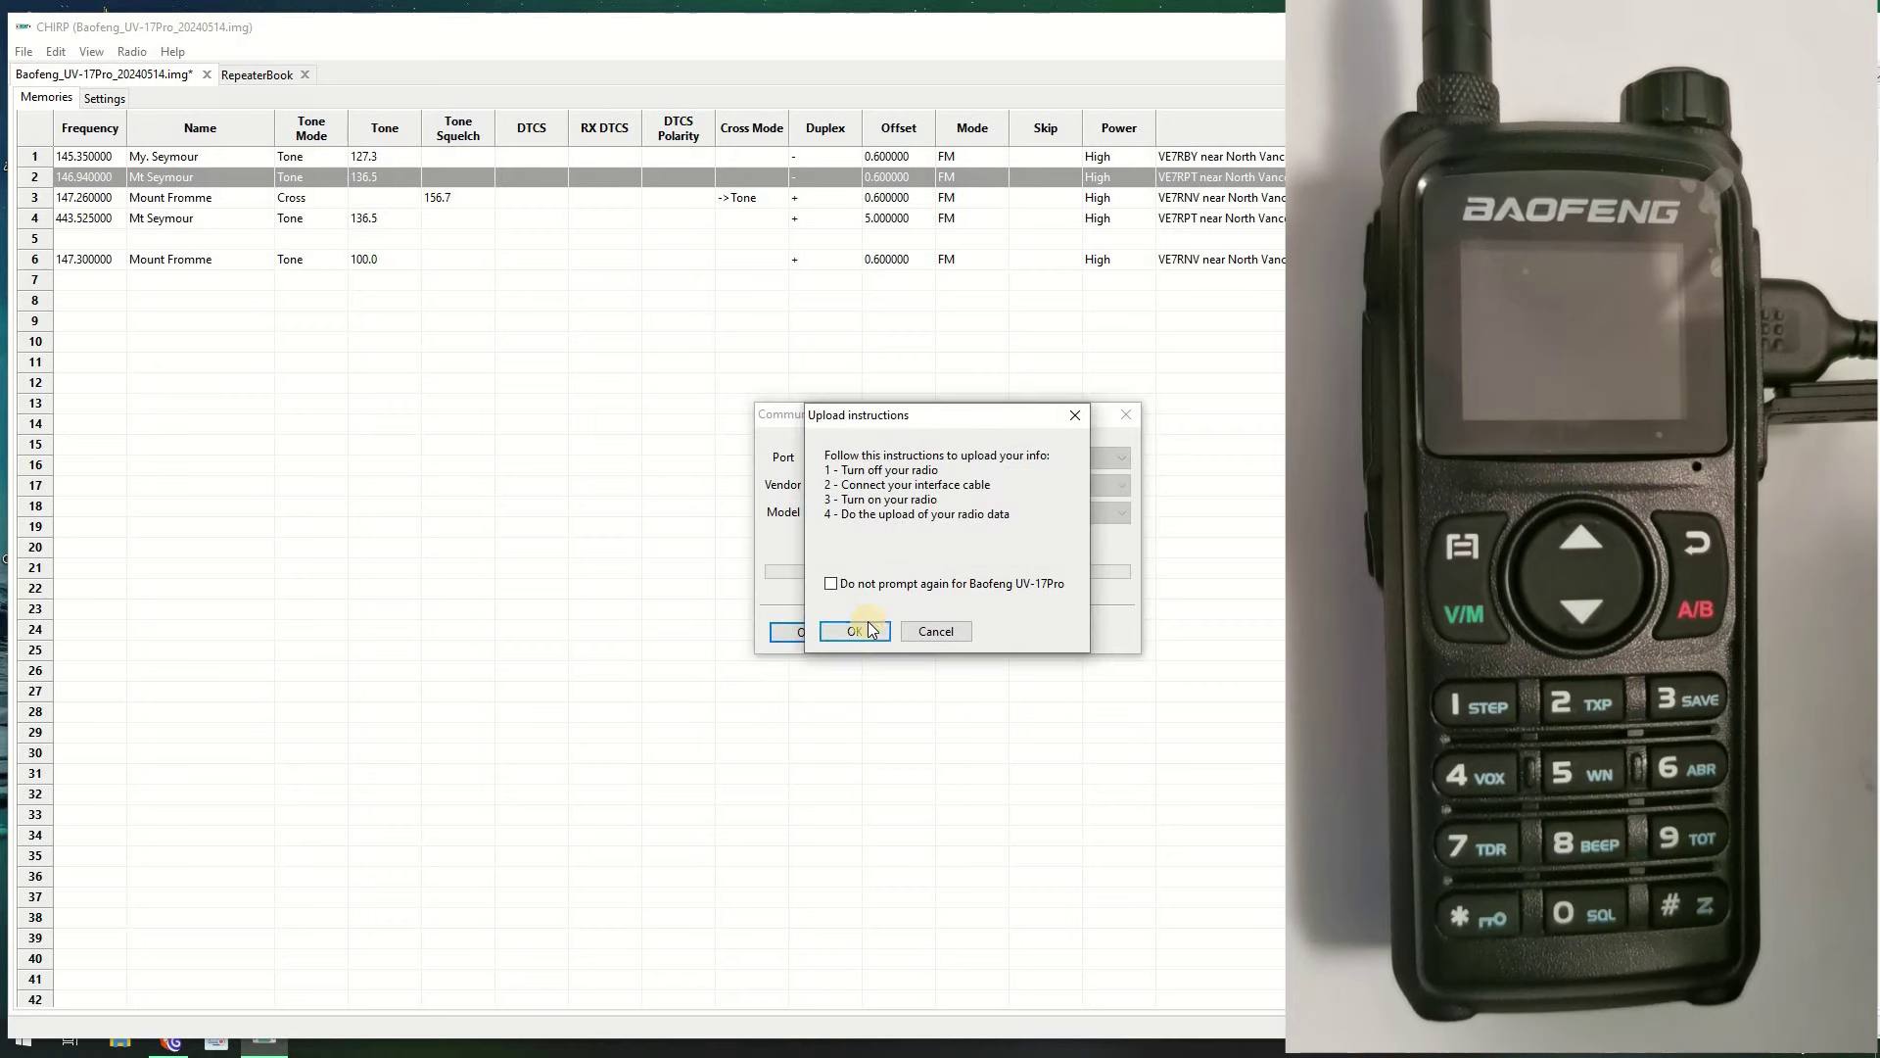
pyautogui.click(855, 631)
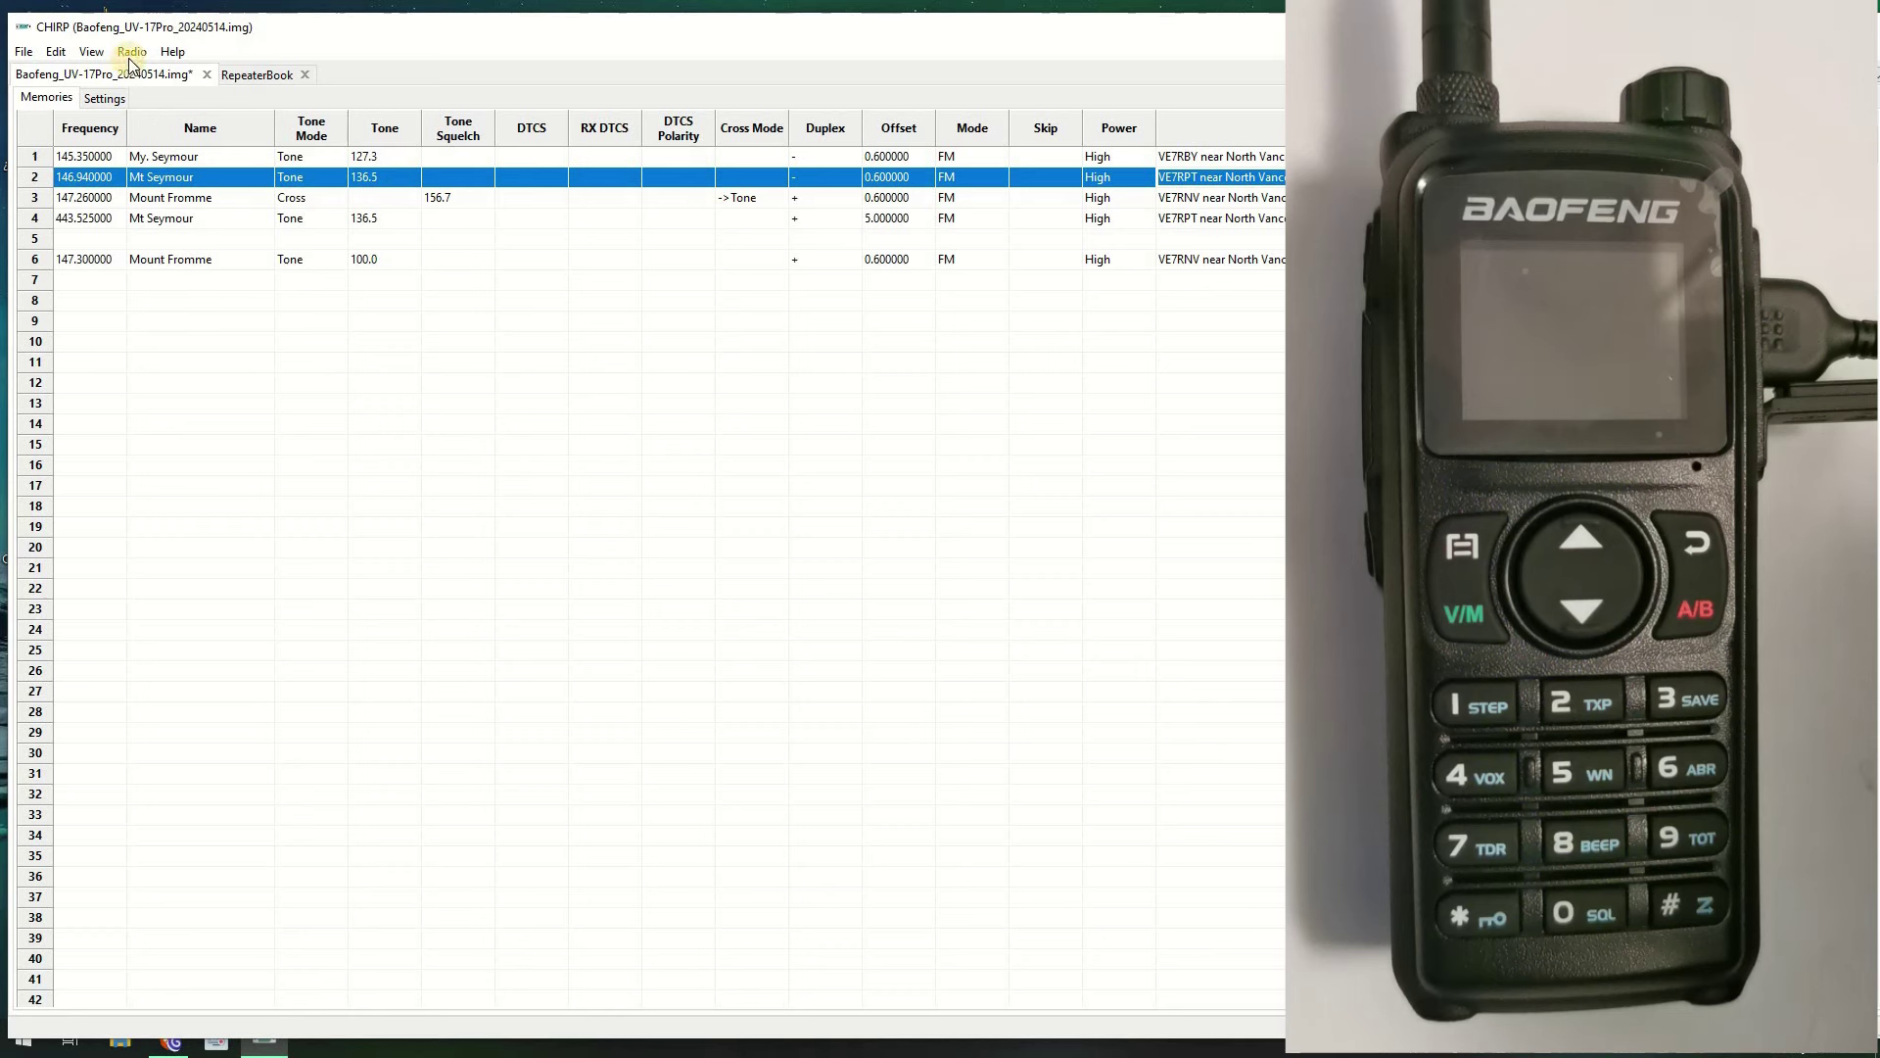
pyautogui.click(88, 56)
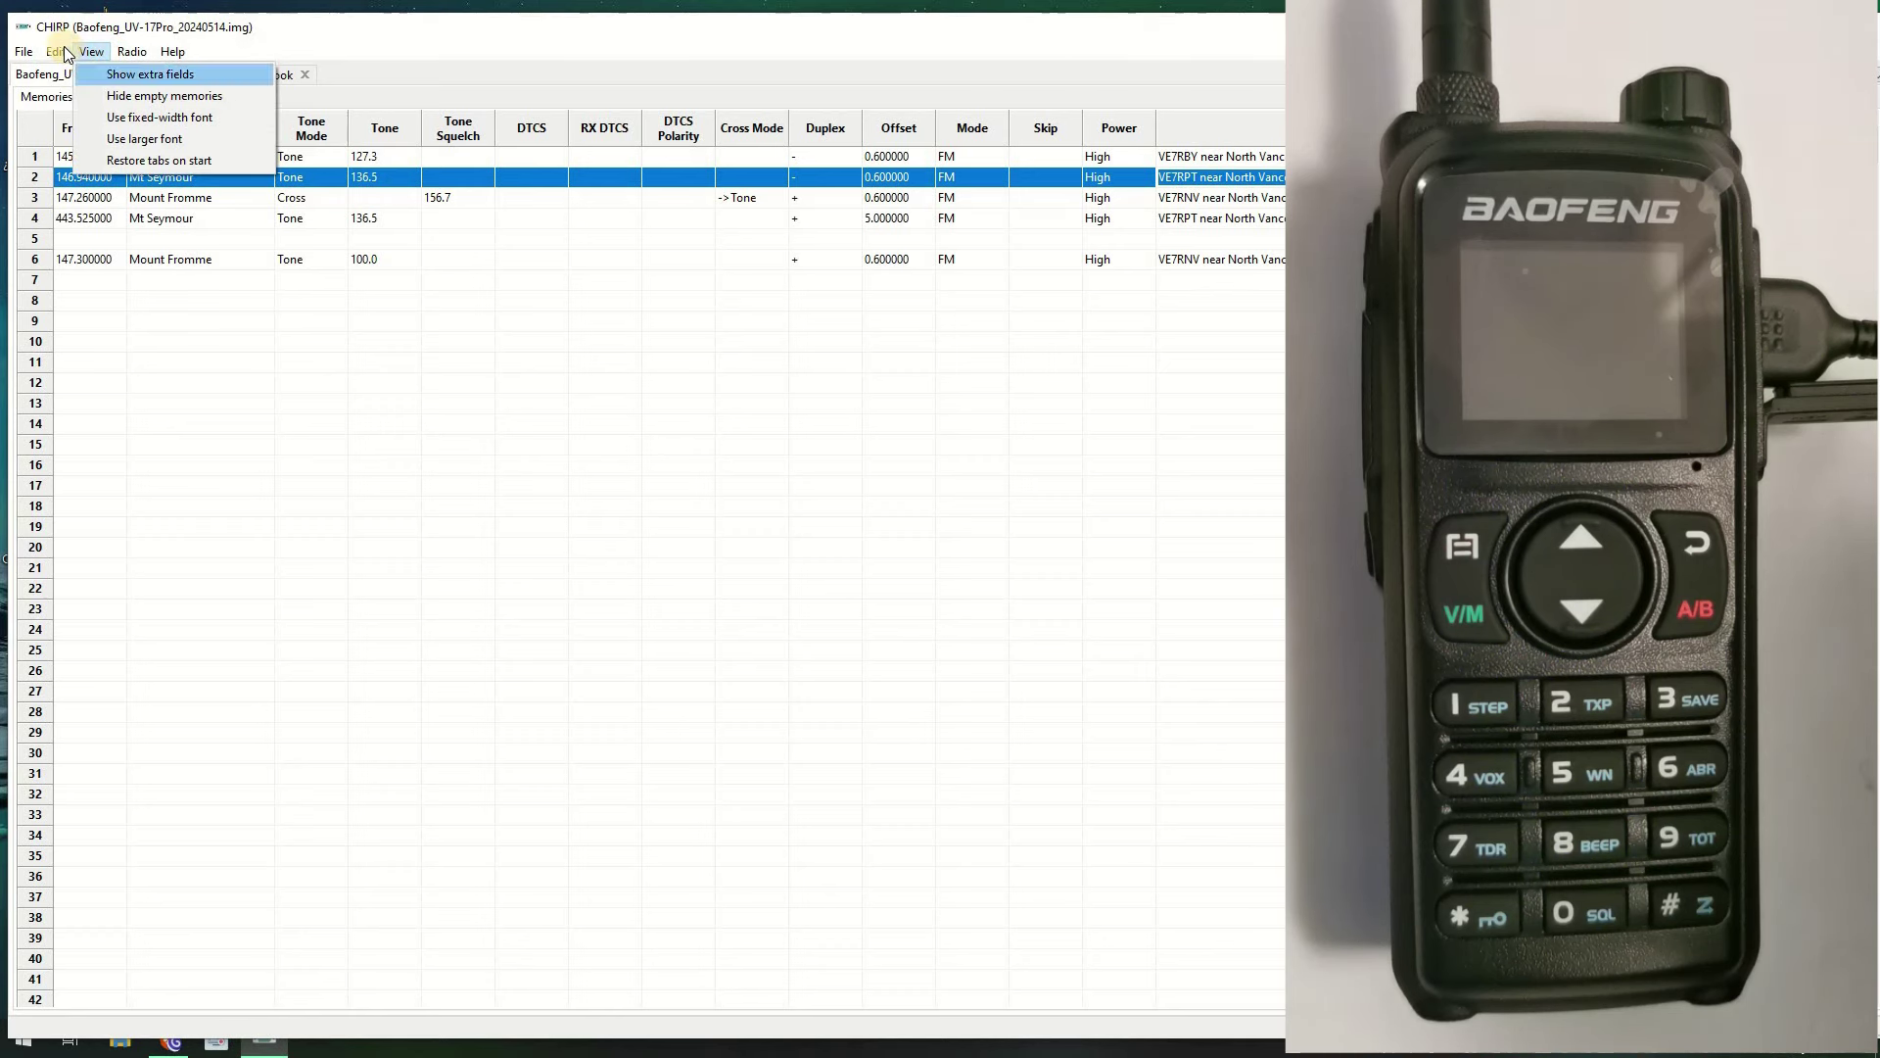
pyautogui.moveTo(145, 53)
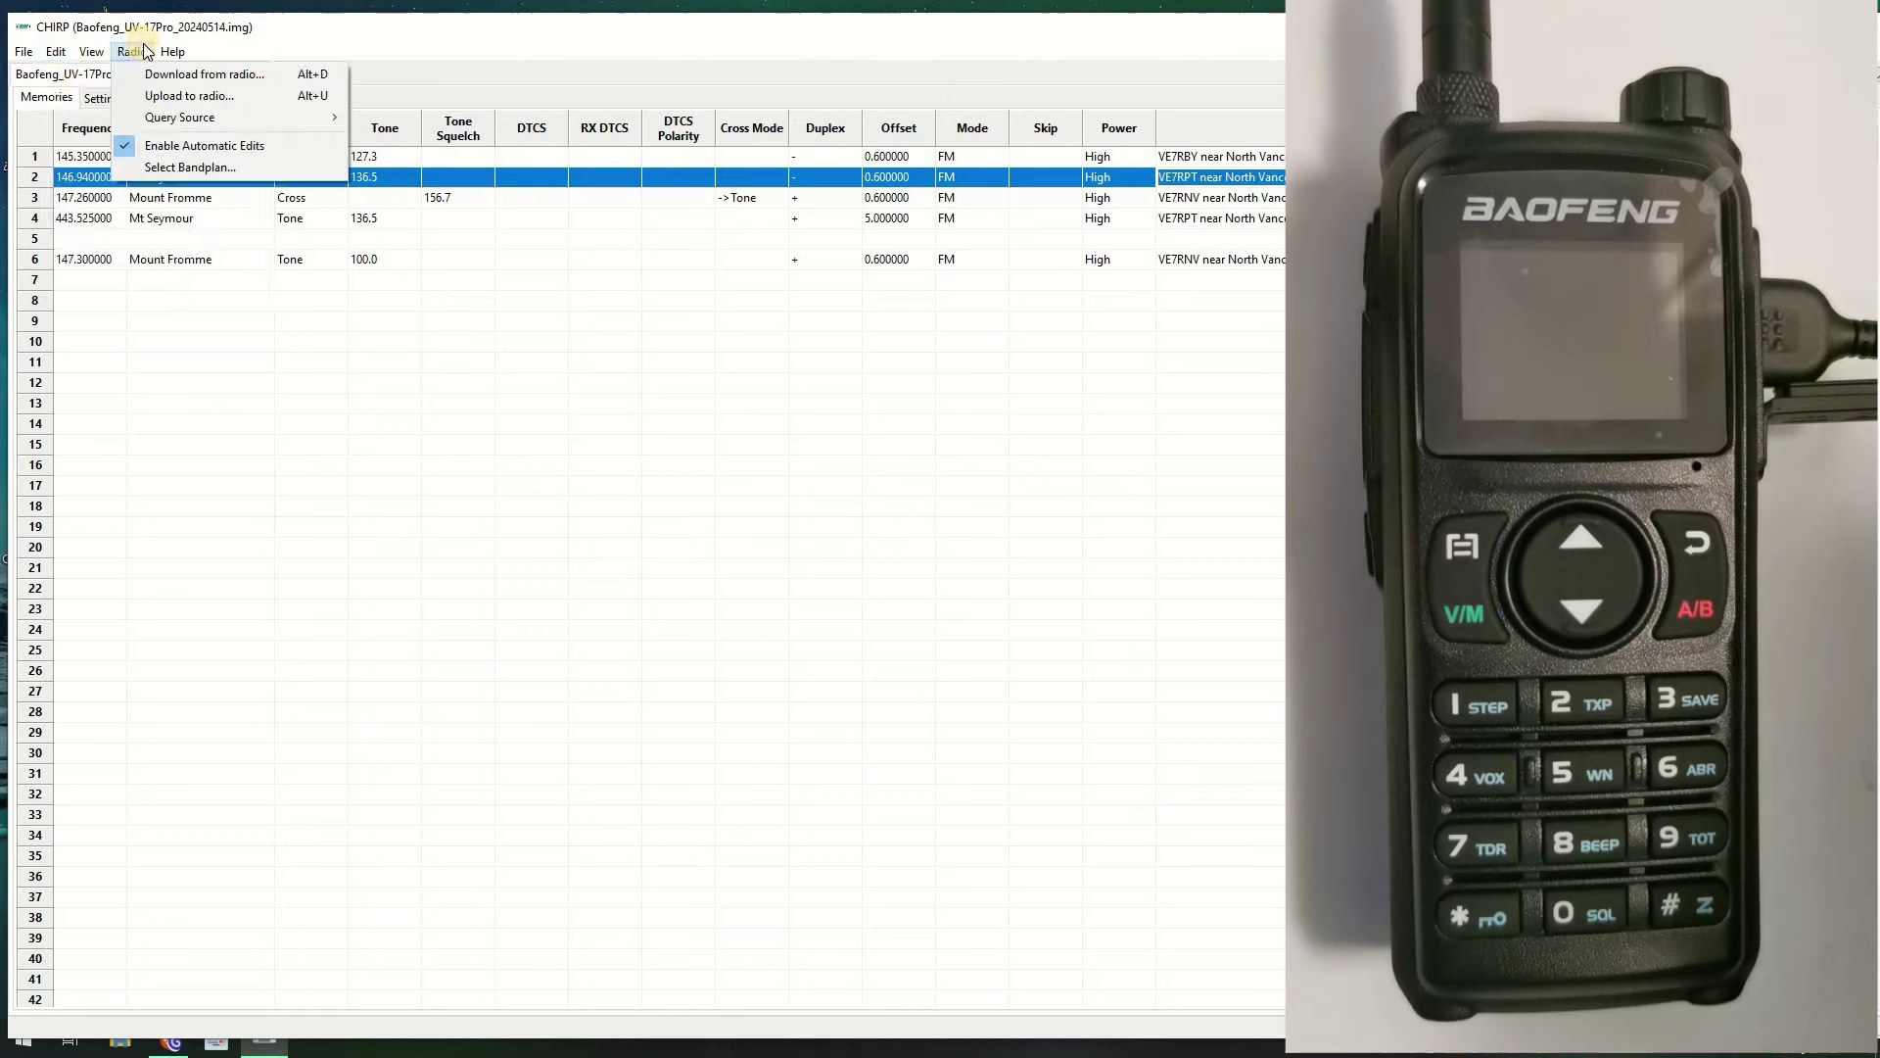
pyautogui.click(519, 59)
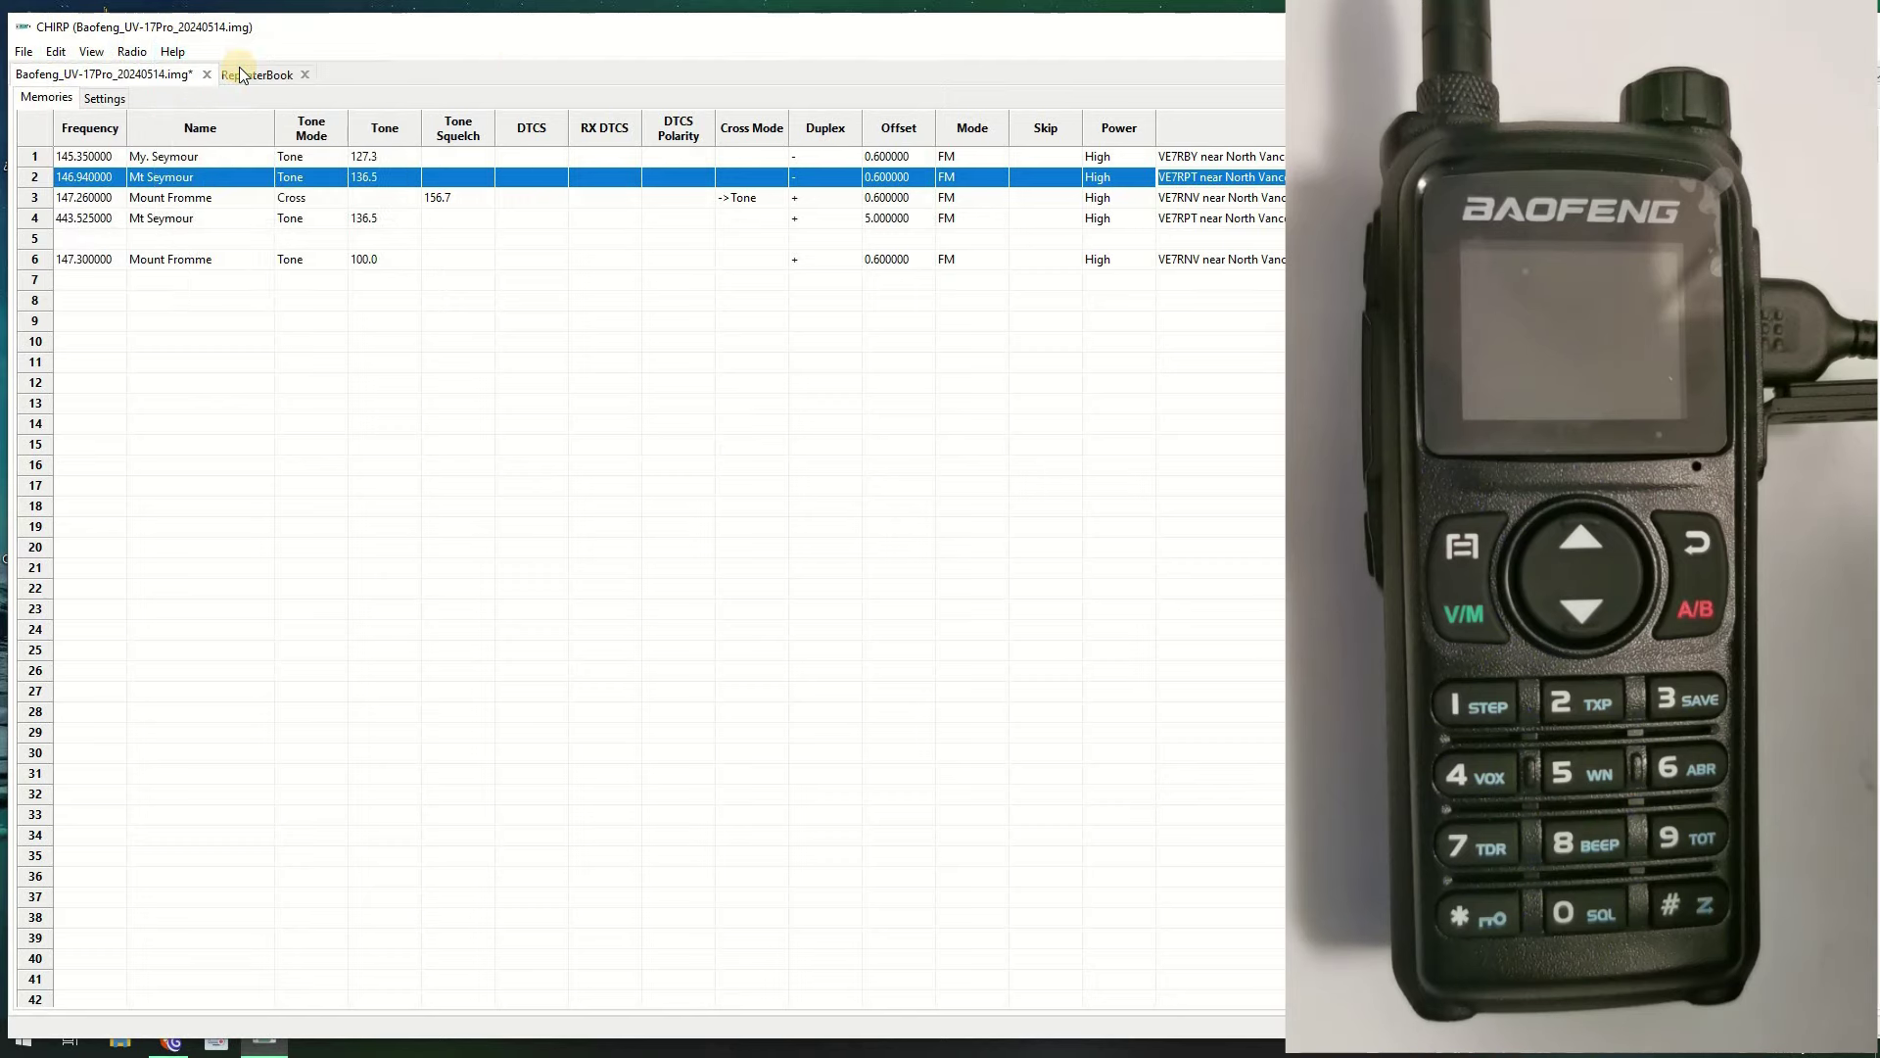
# Set the backlight timer to 20 sec in the radio's basic settings
pyautogui.click(102, 99)
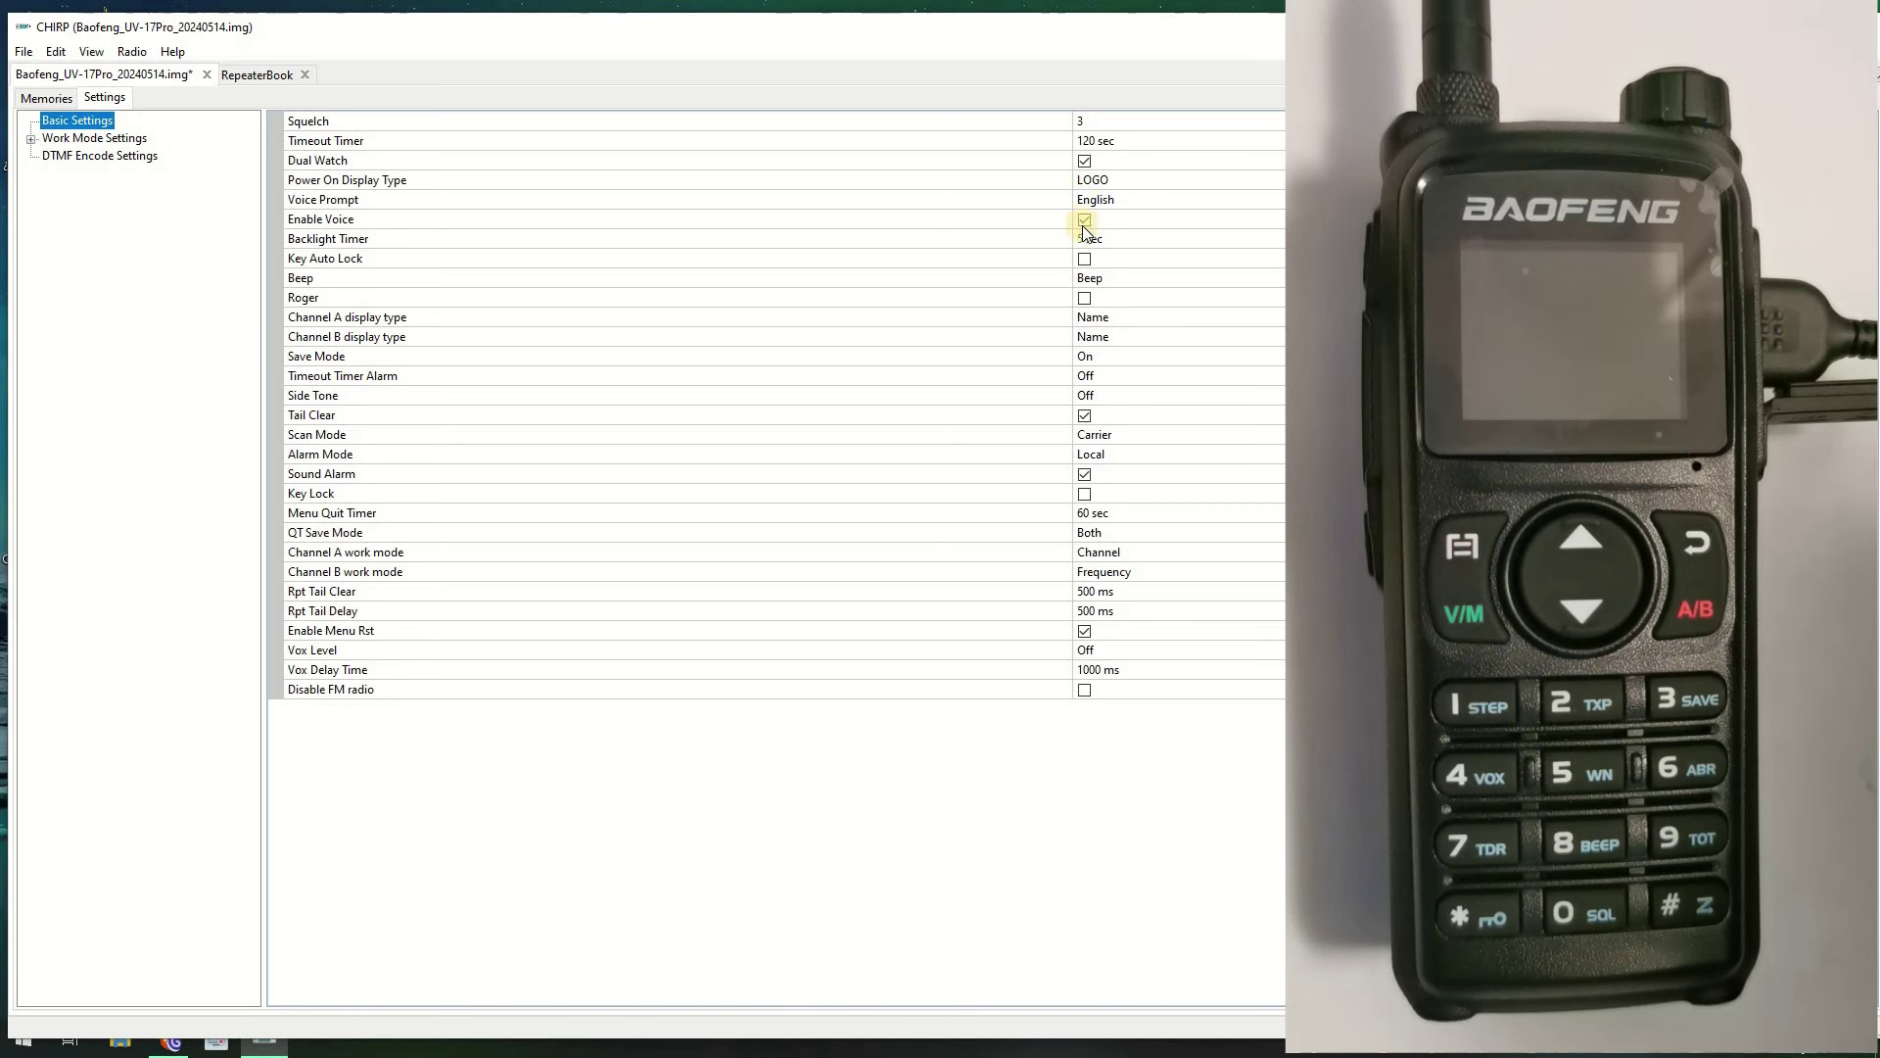
pyautogui.click(333, 244)
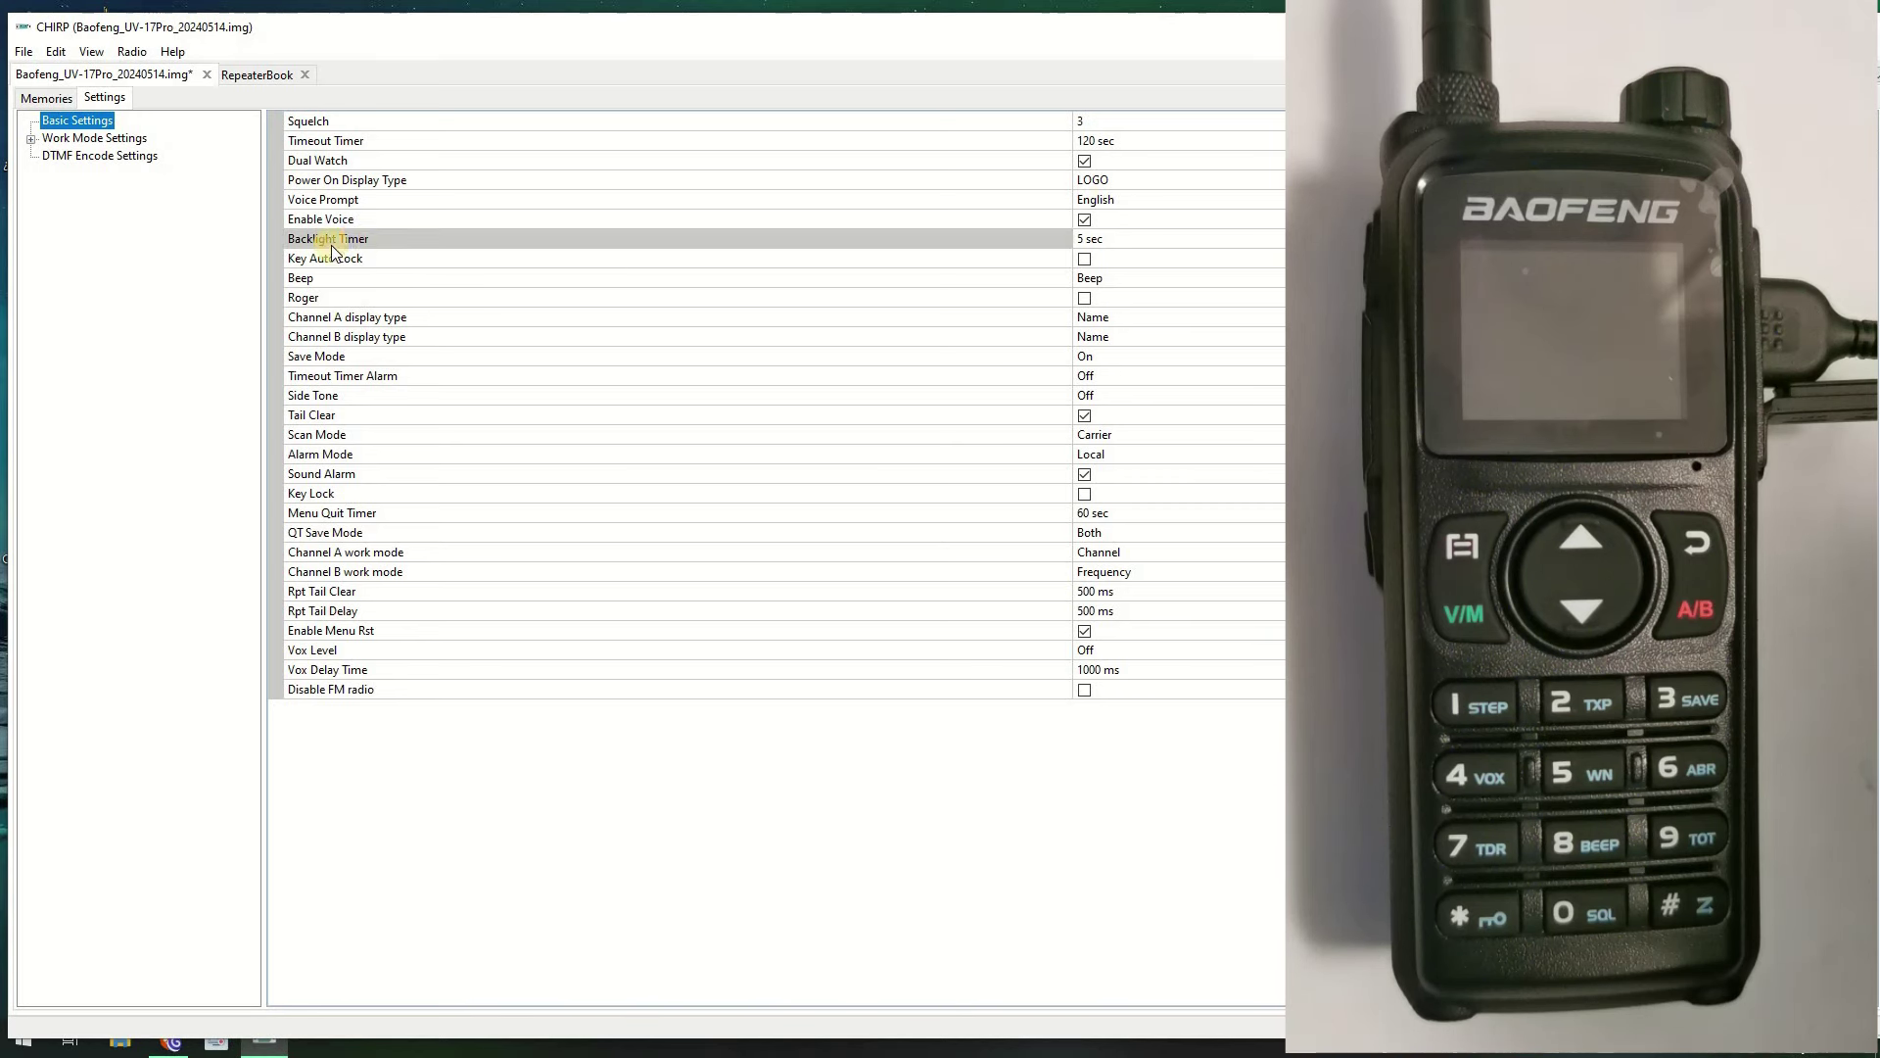
pyautogui.click(1107, 242)
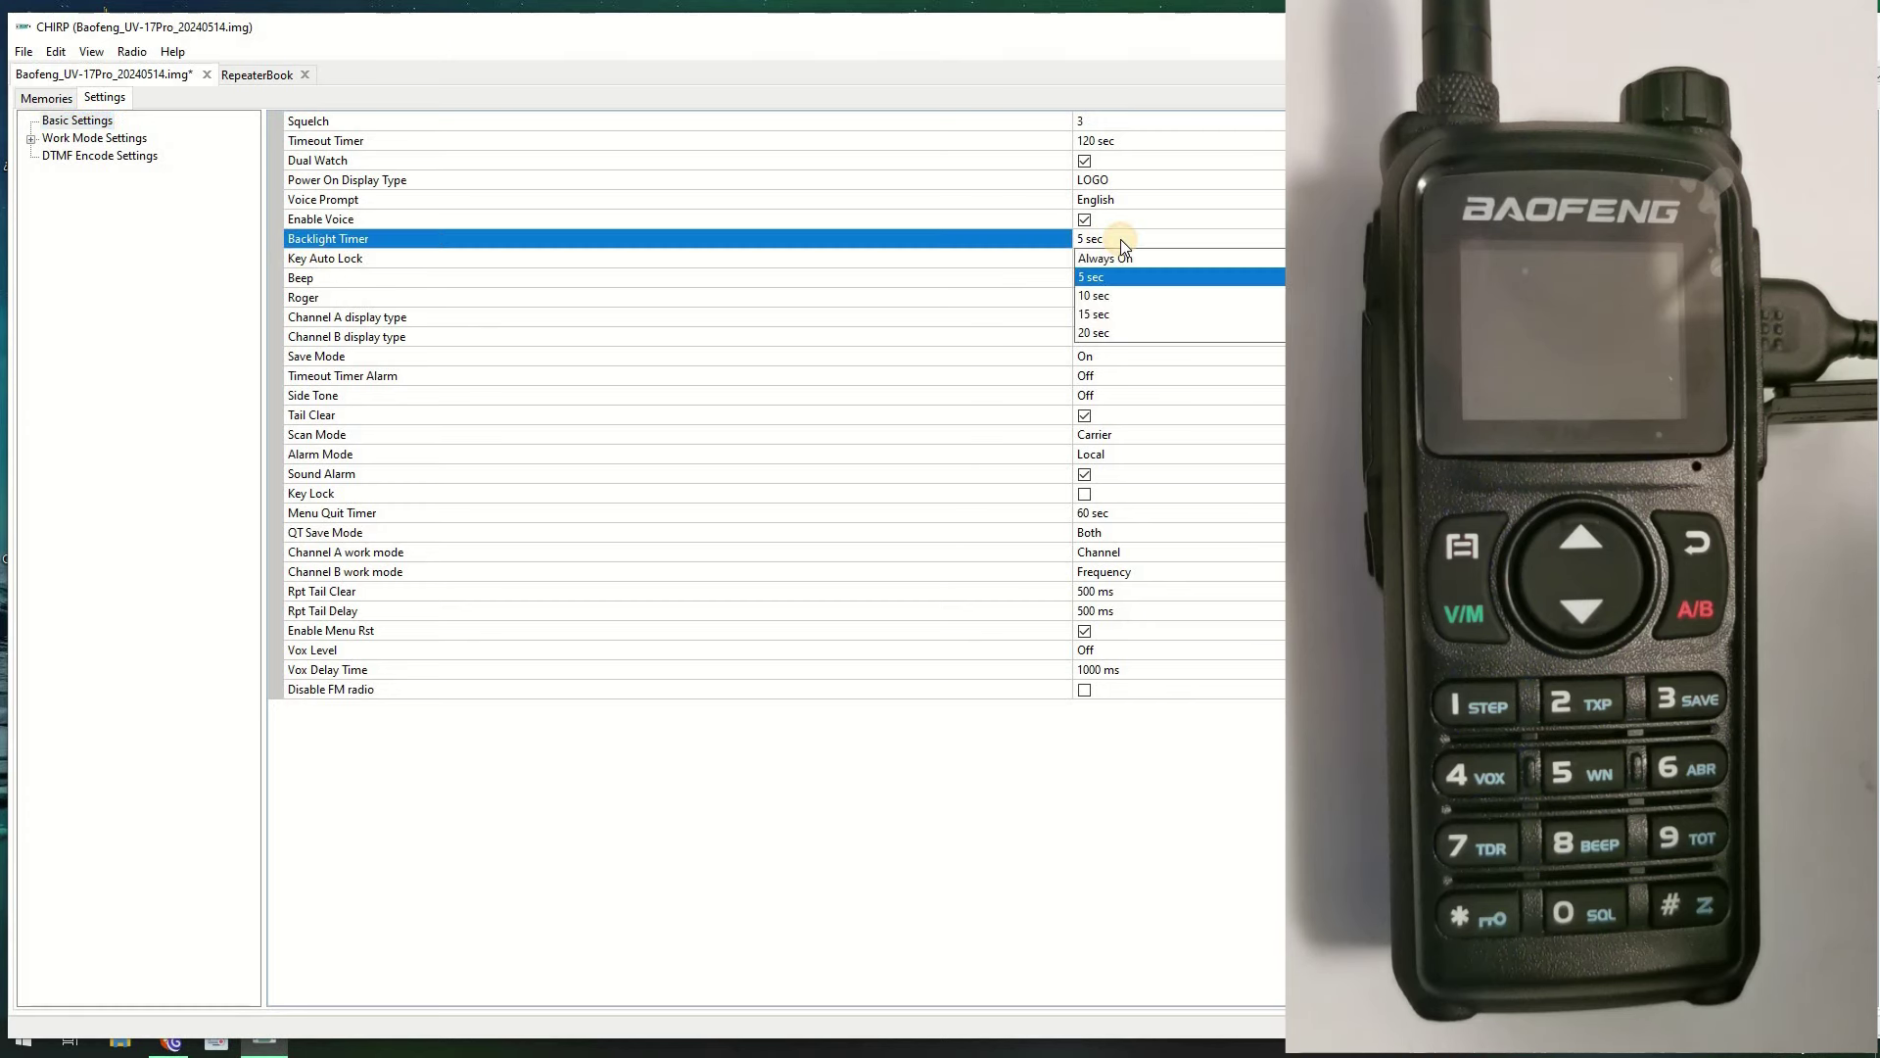
pyautogui.click(1106, 331)
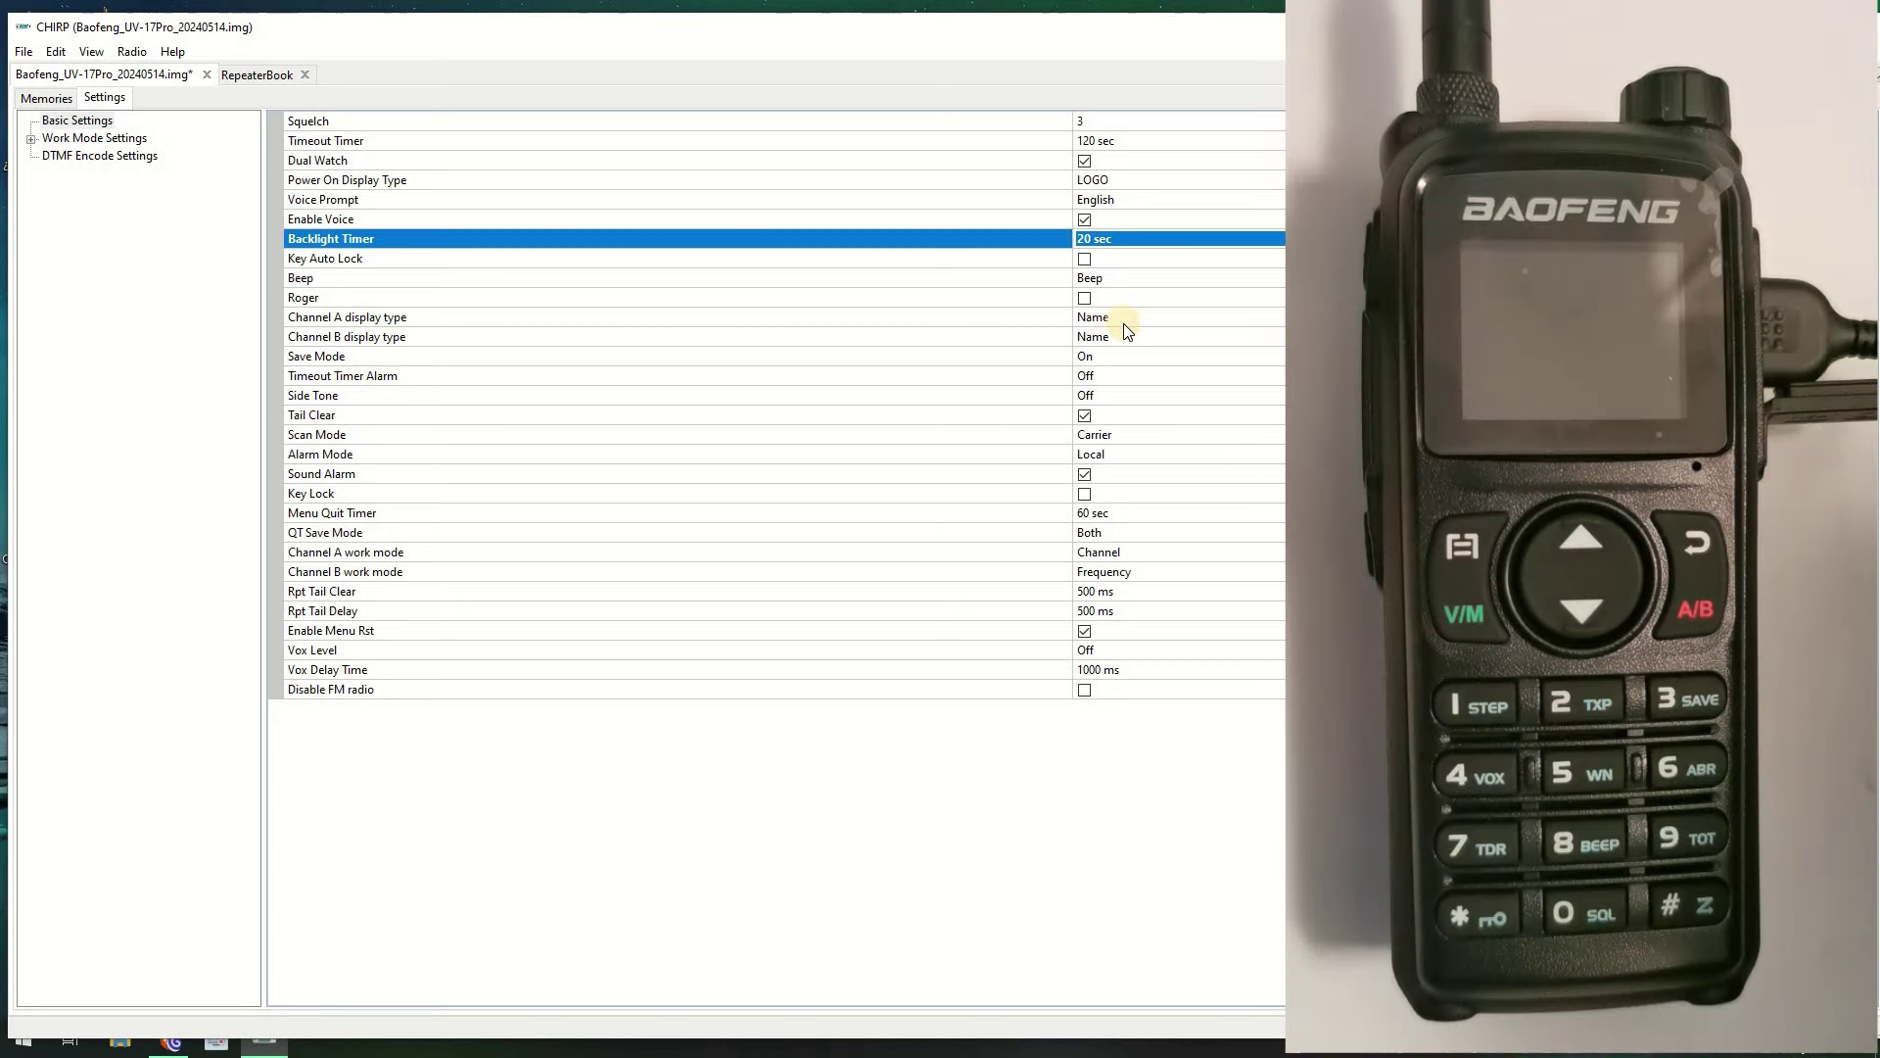
# Review the available options for Channel A display type and Save Mode without changing either setting
pyautogui.click(1121, 320)
pyautogui.click(1121, 320)
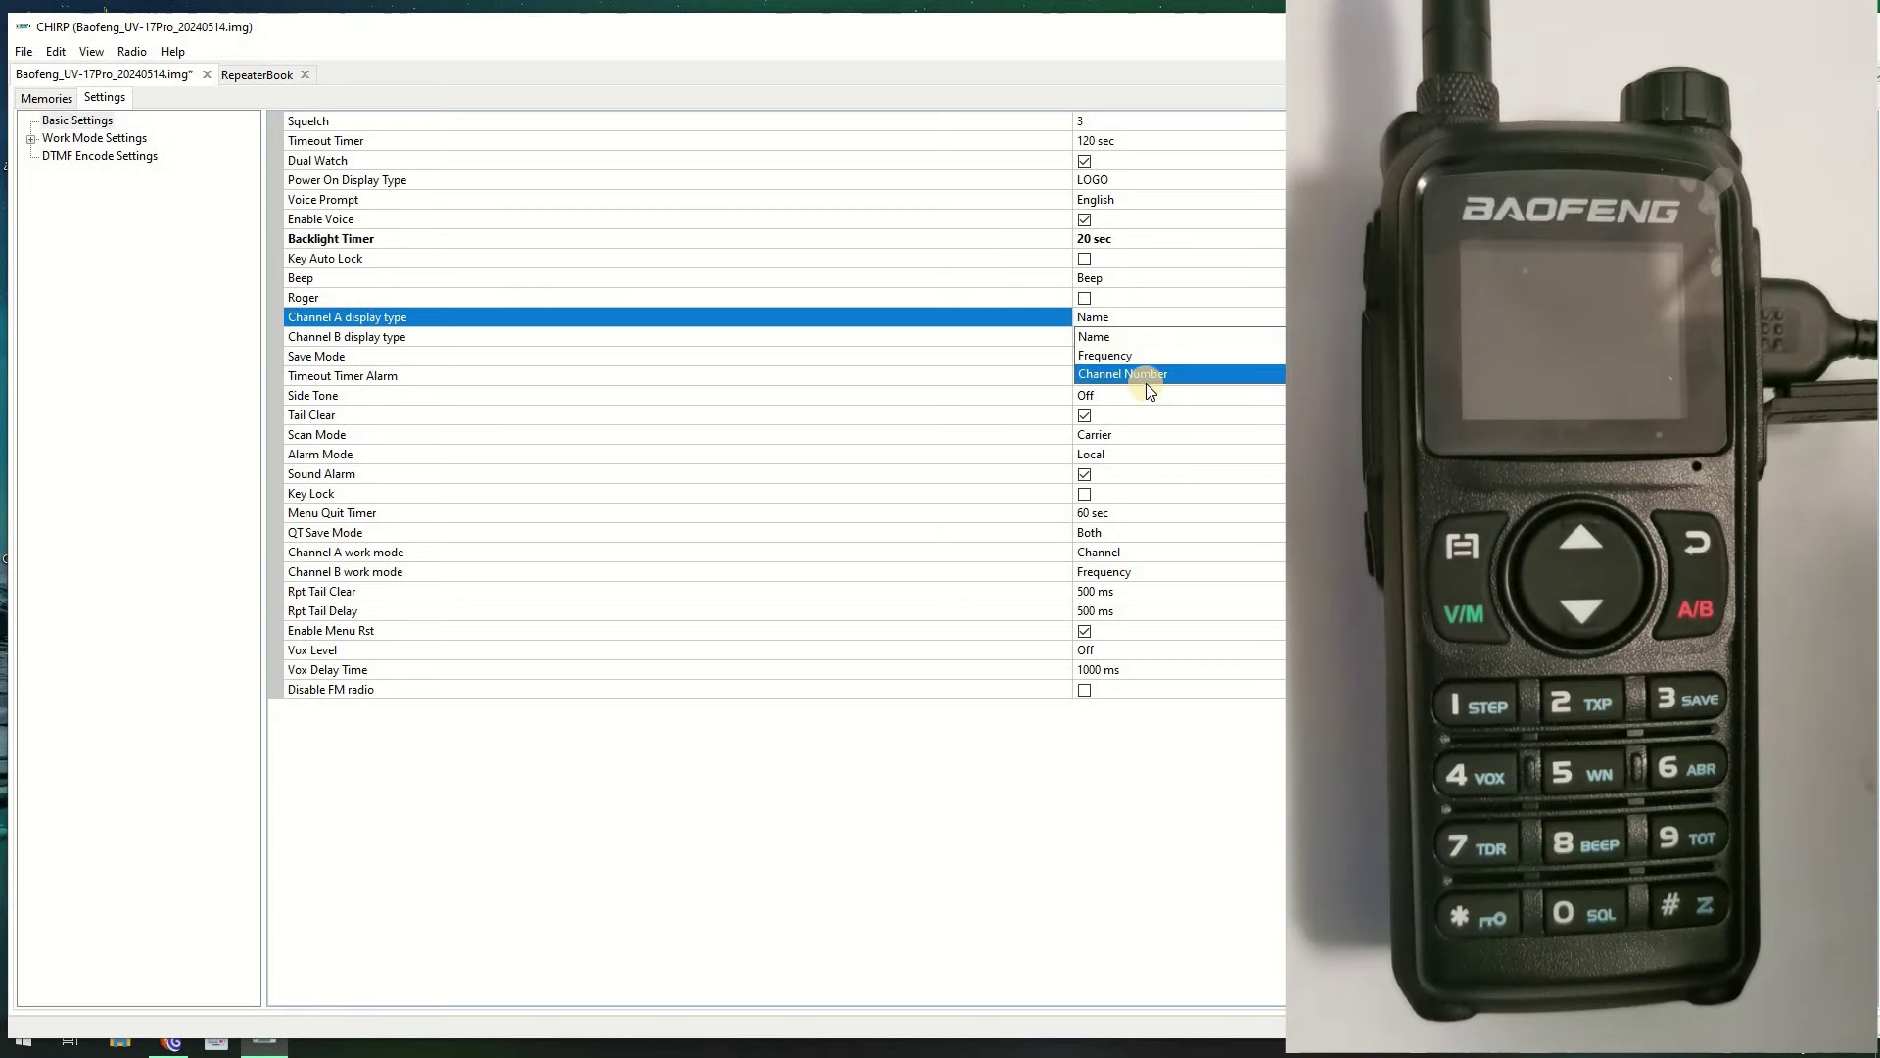
pyautogui.click(1089, 884)
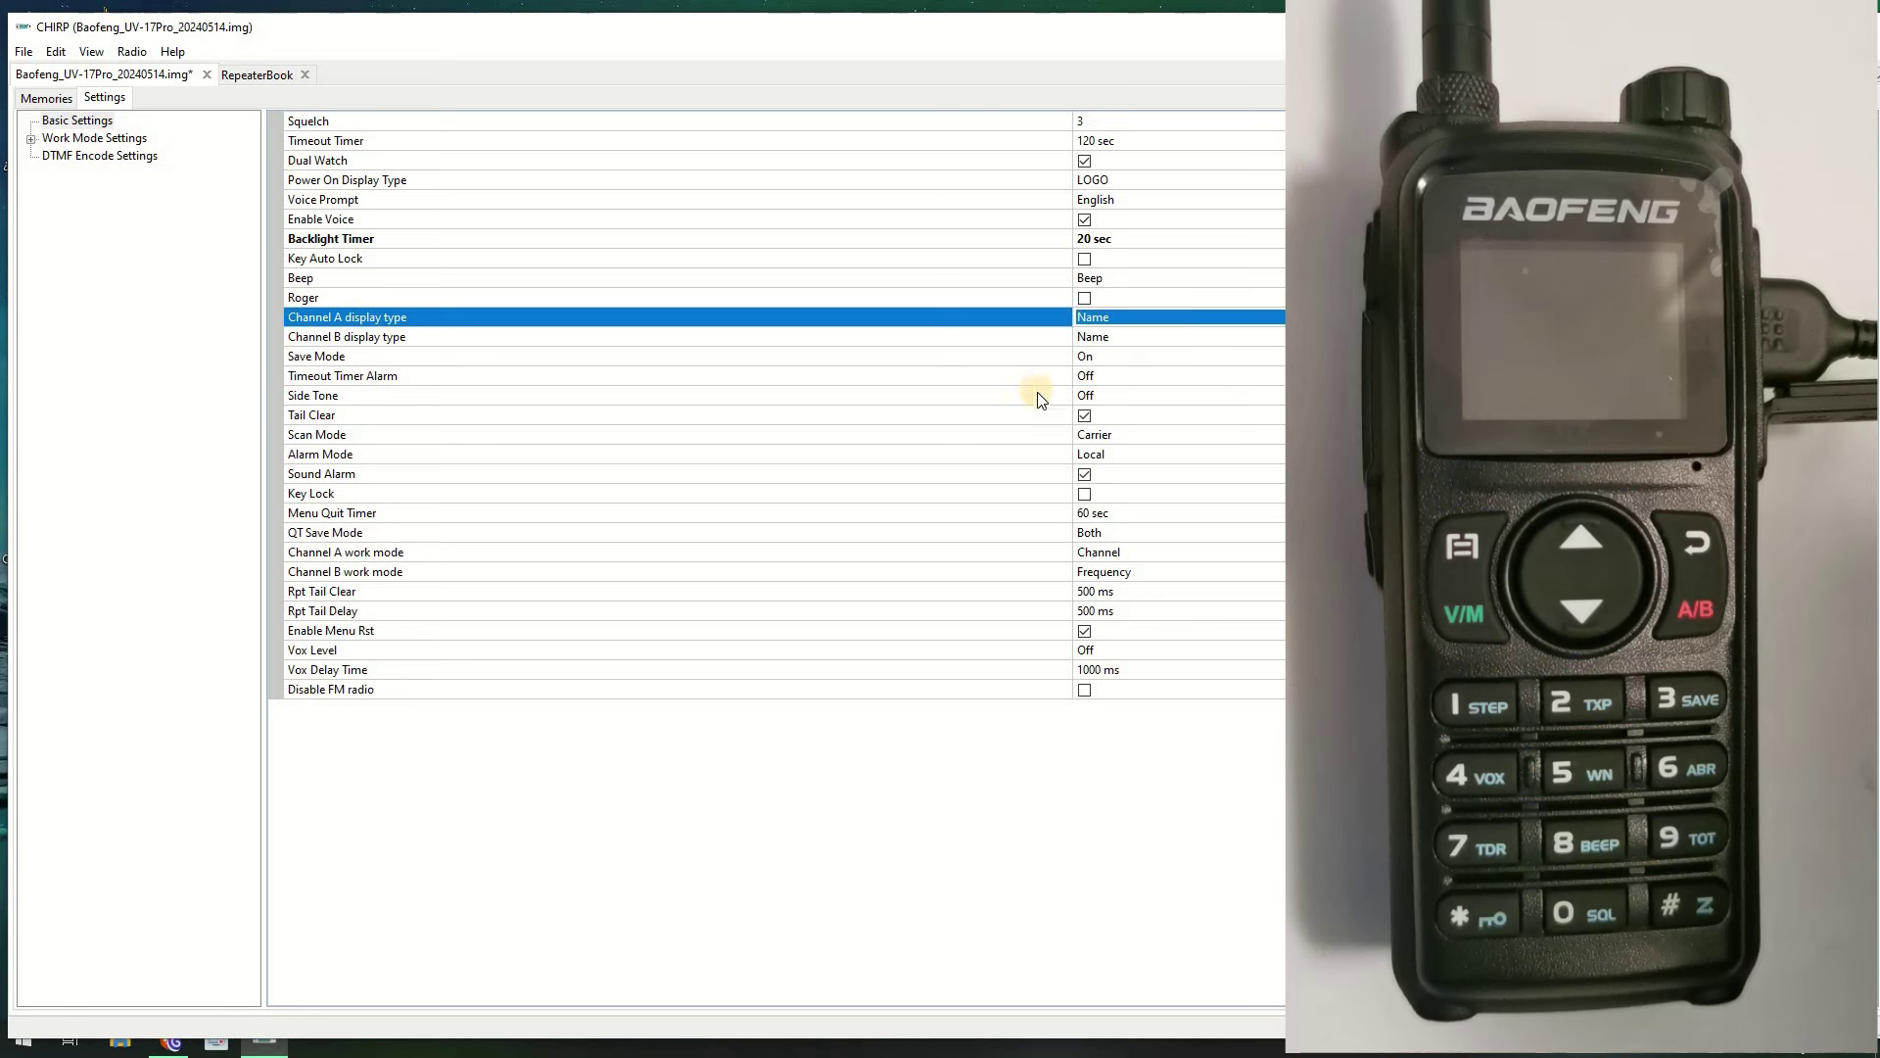
pyautogui.click(1162, 360)
pyautogui.click(1162, 361)
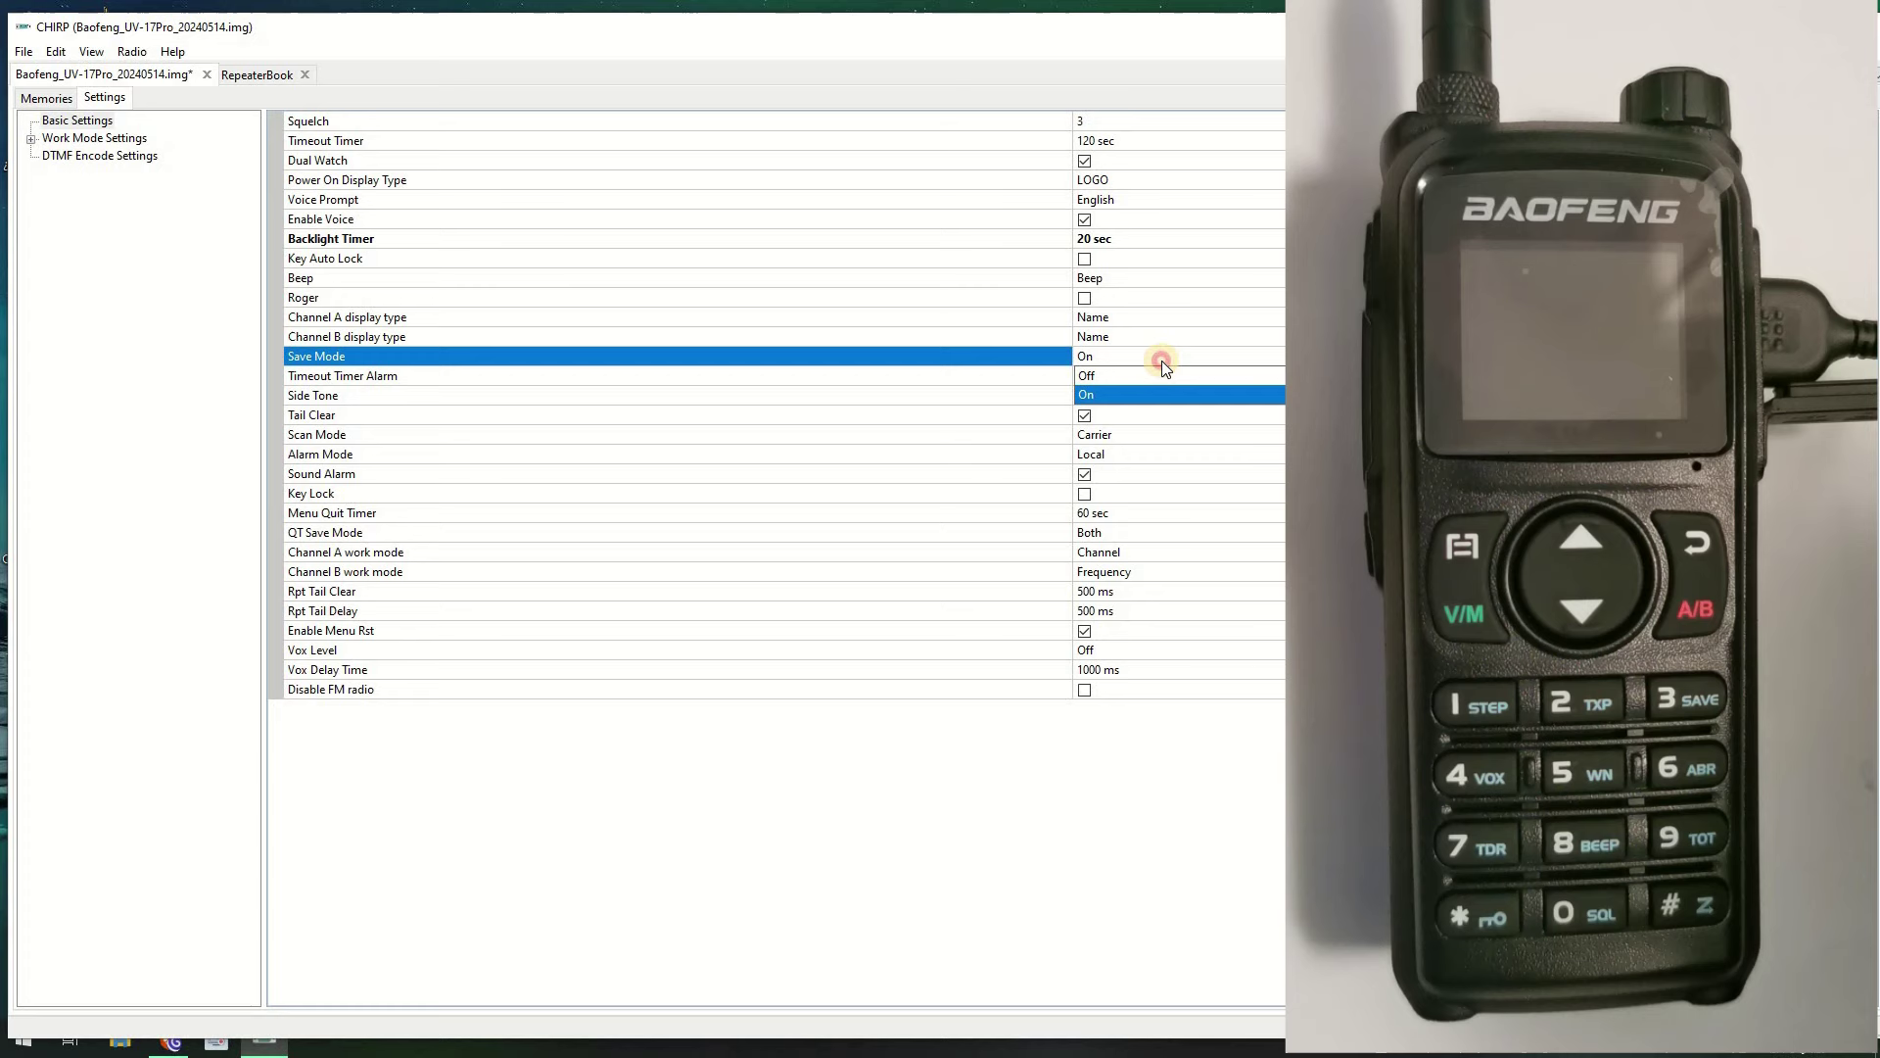
pyautogui.click(1162, 361)
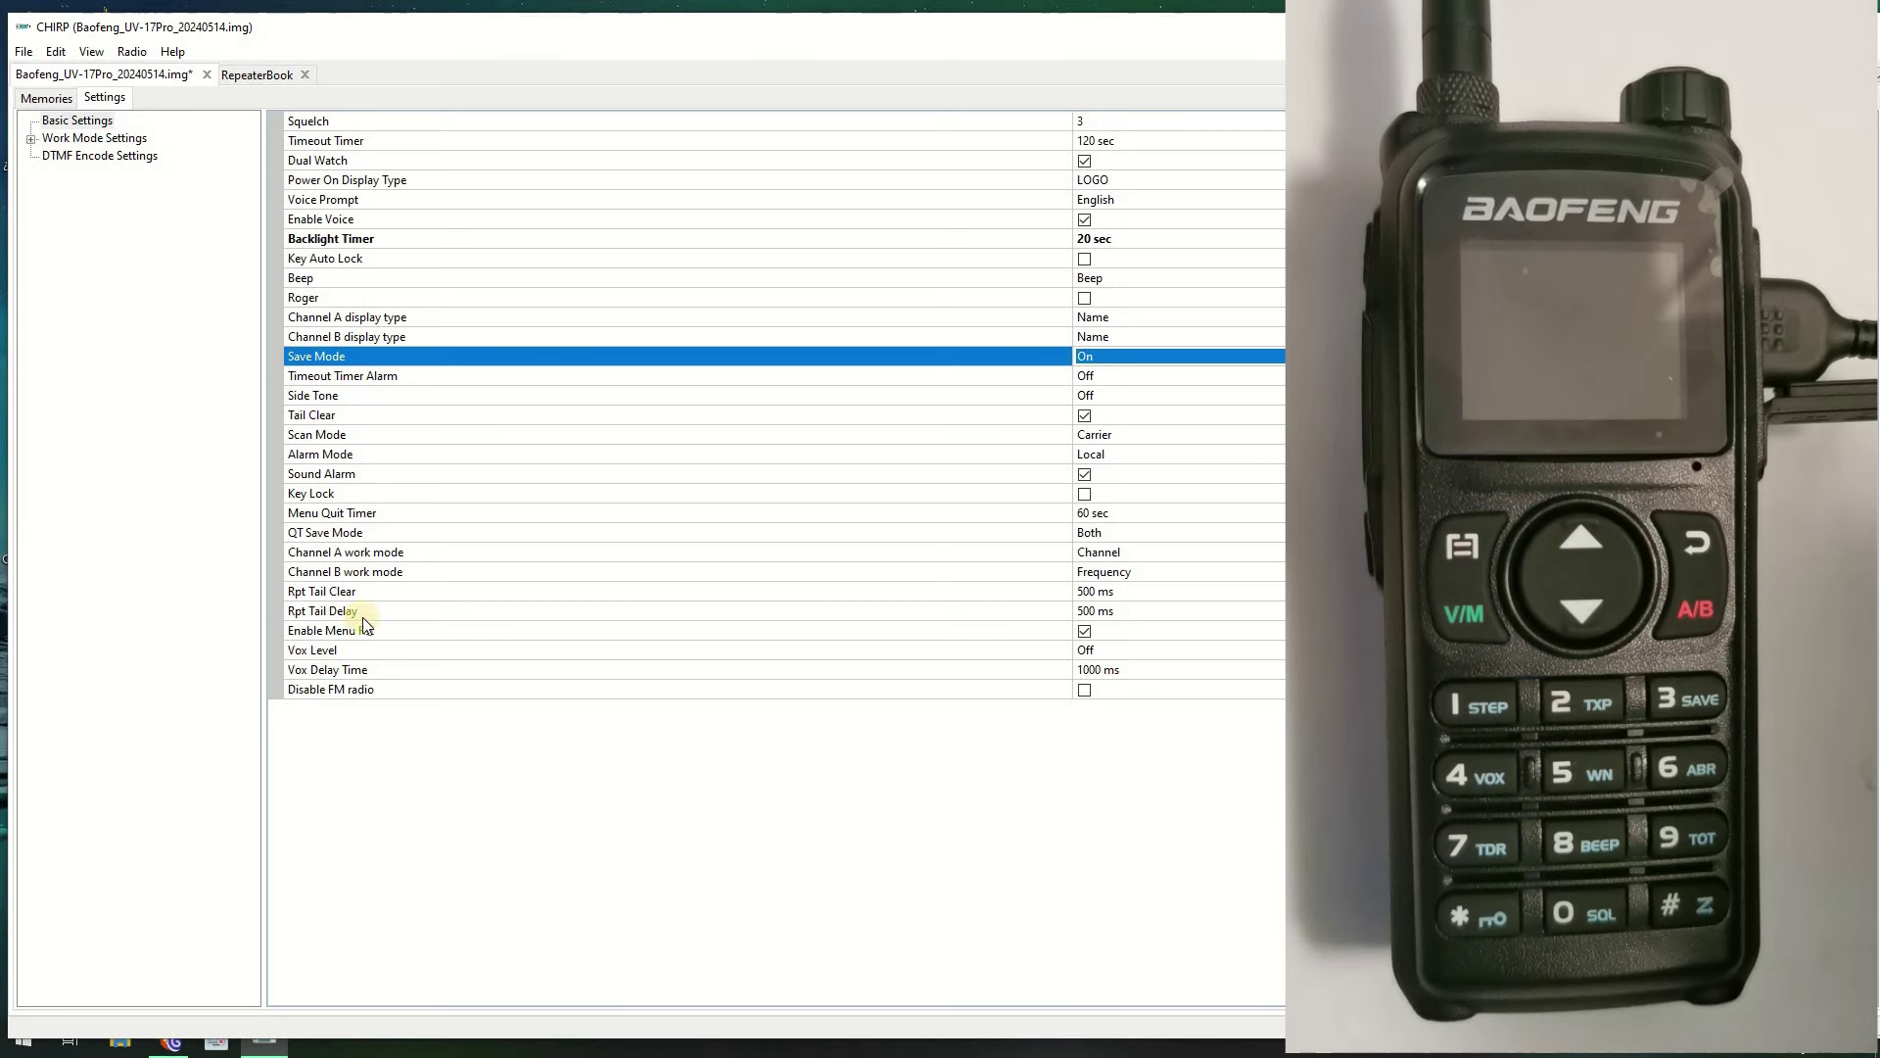
# Review the VFO A work mode settings and the DTMF encode settings
pyautogui.click(66, 142)
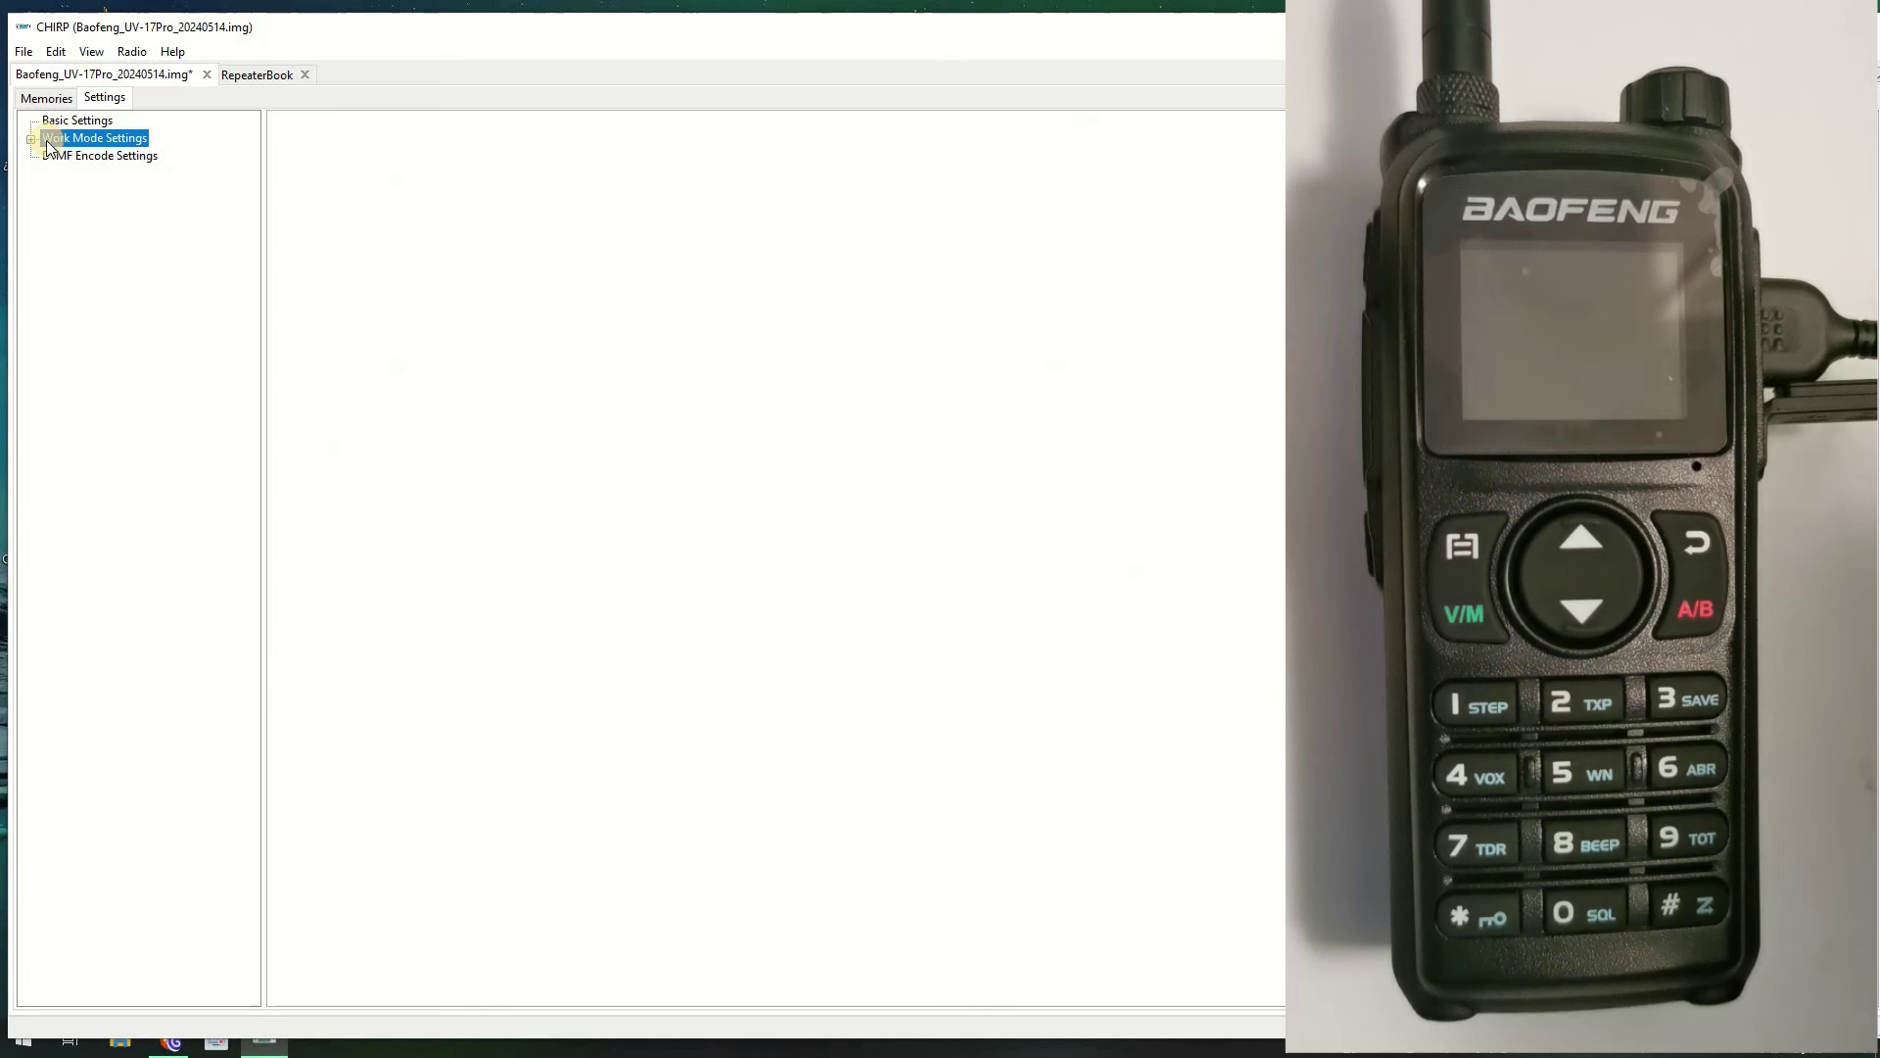
pyautogui.click(31, 140)
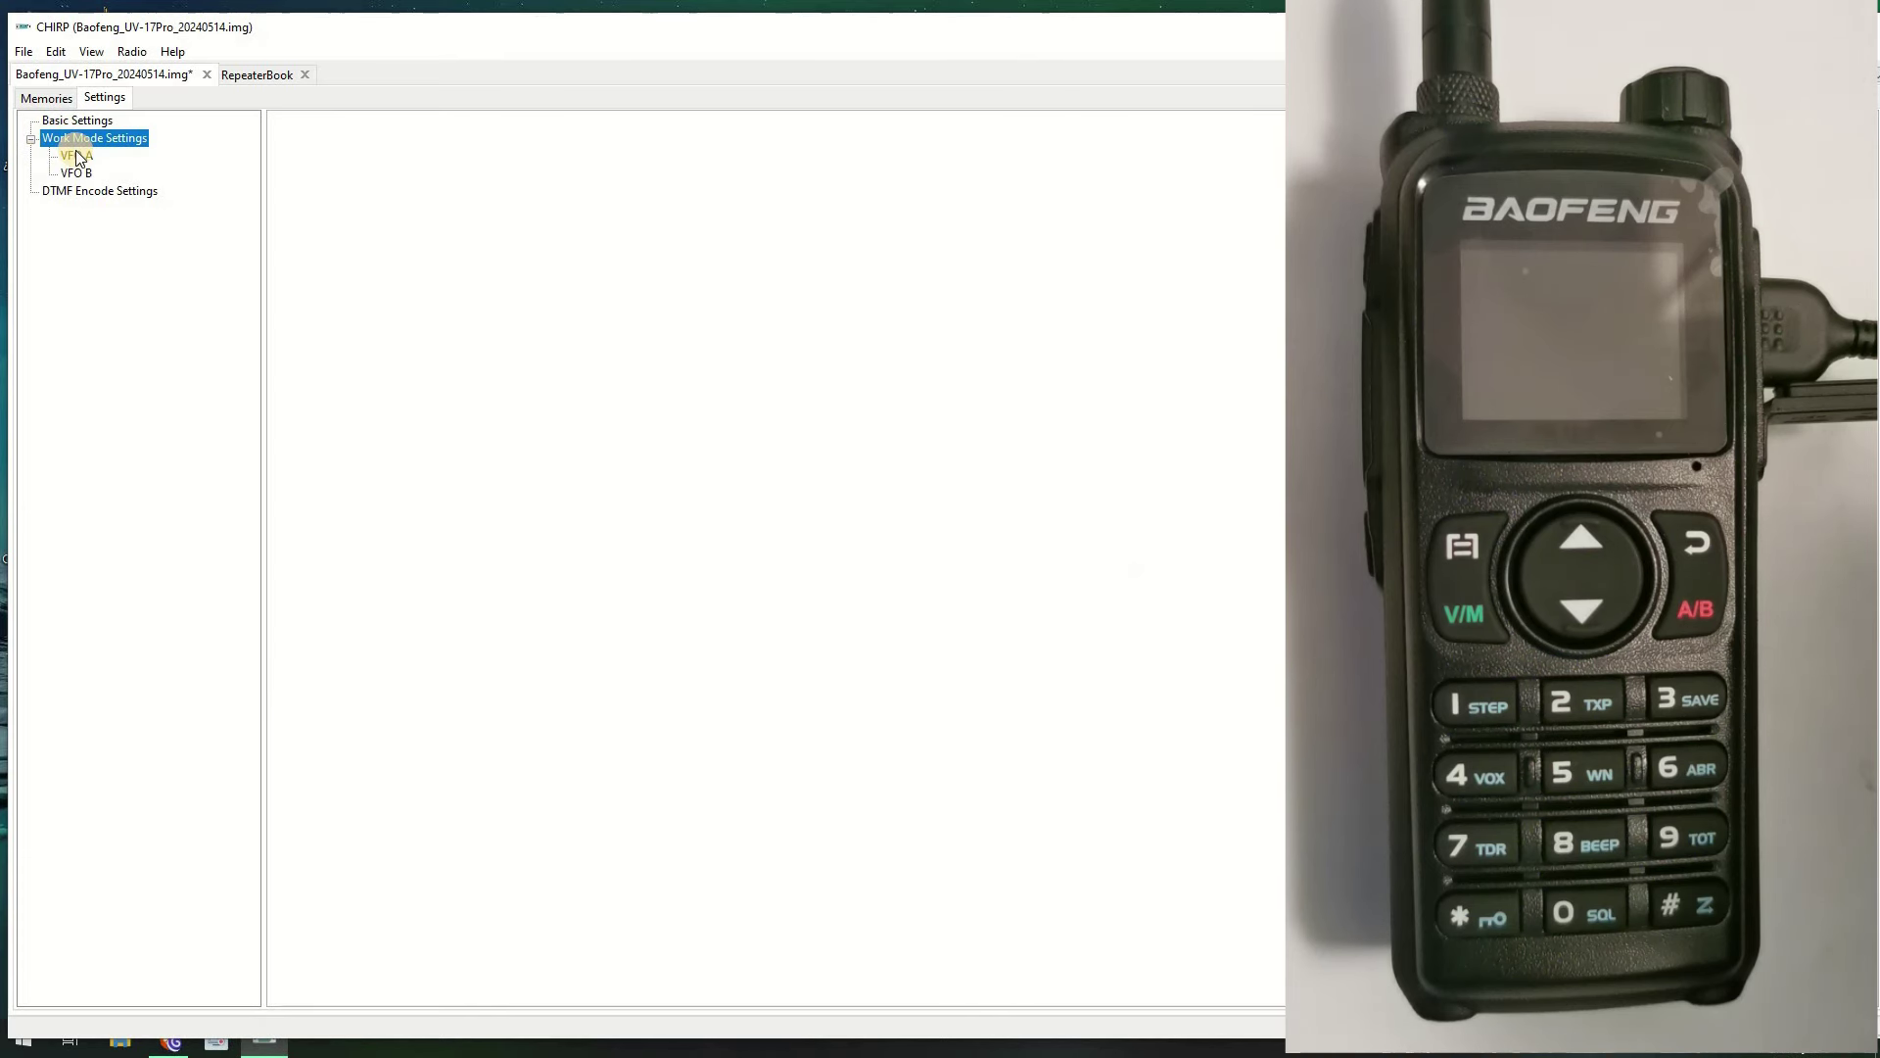
pyautogui.click(75, 153)
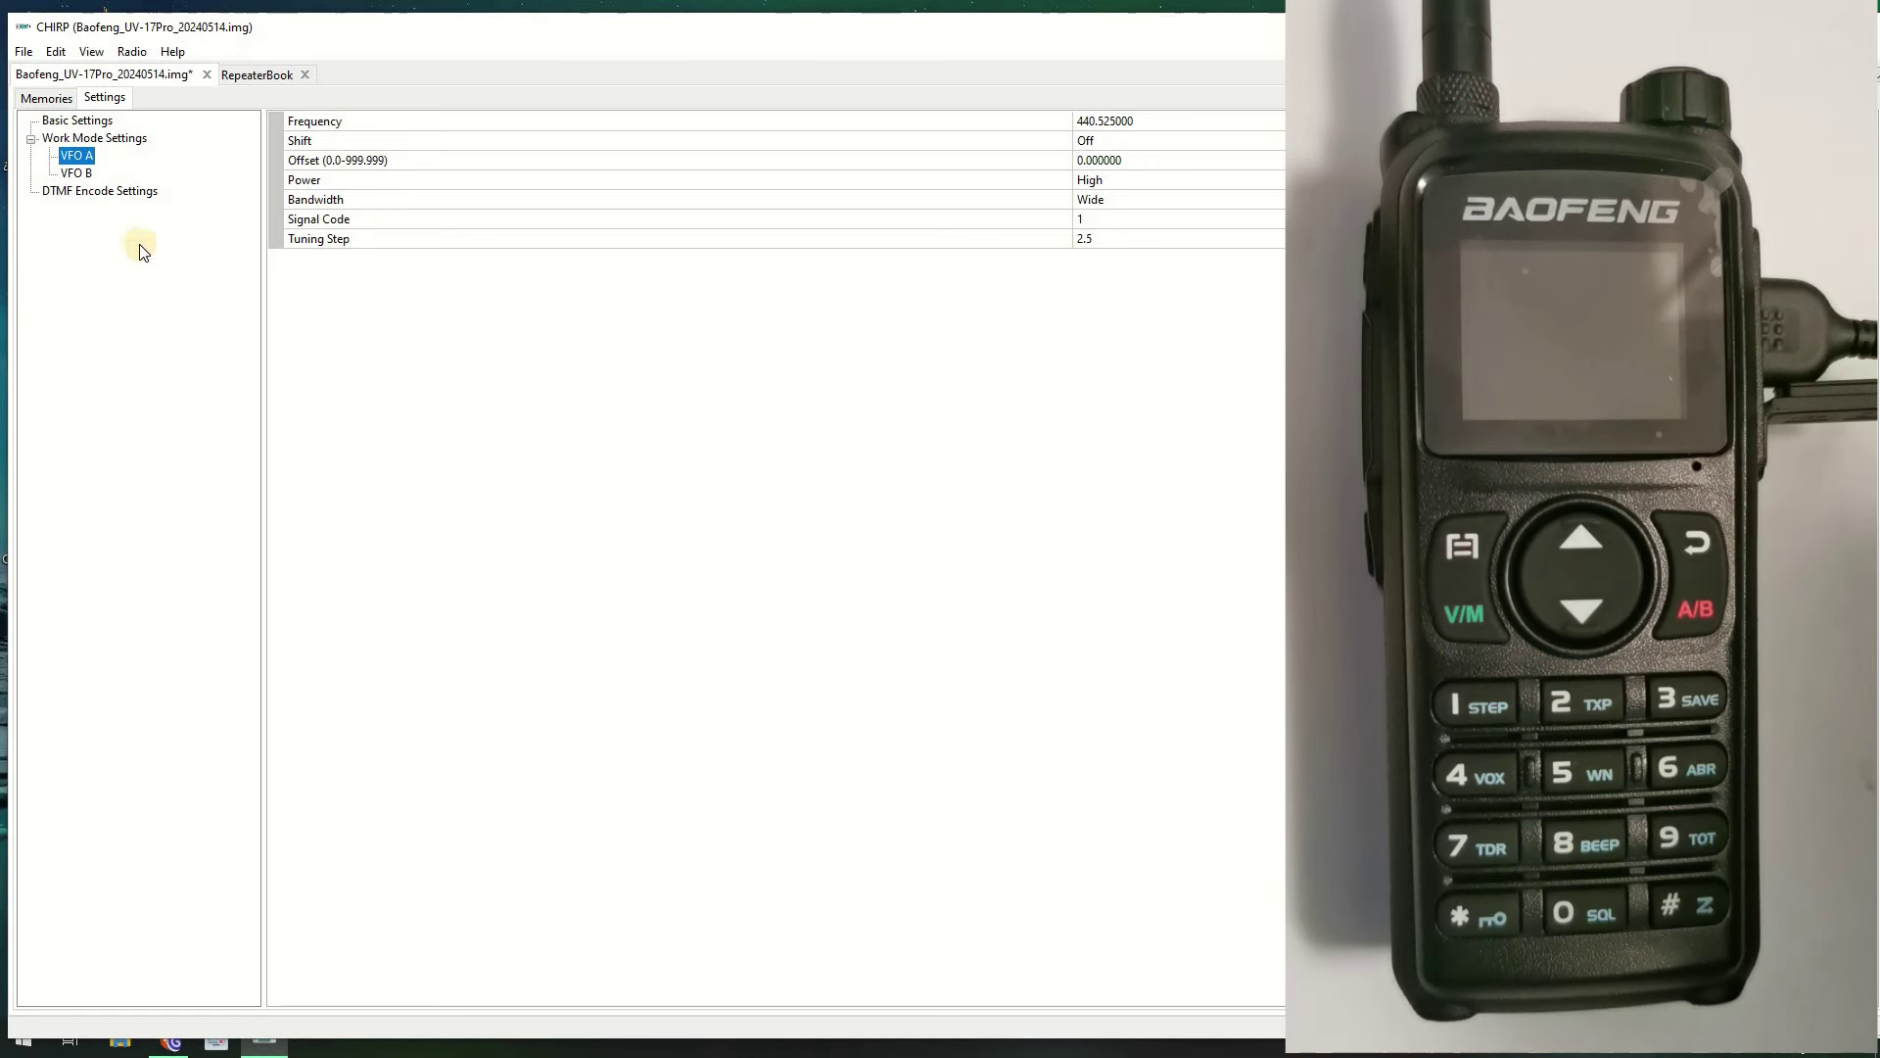
pyautogui.click(89, 196)
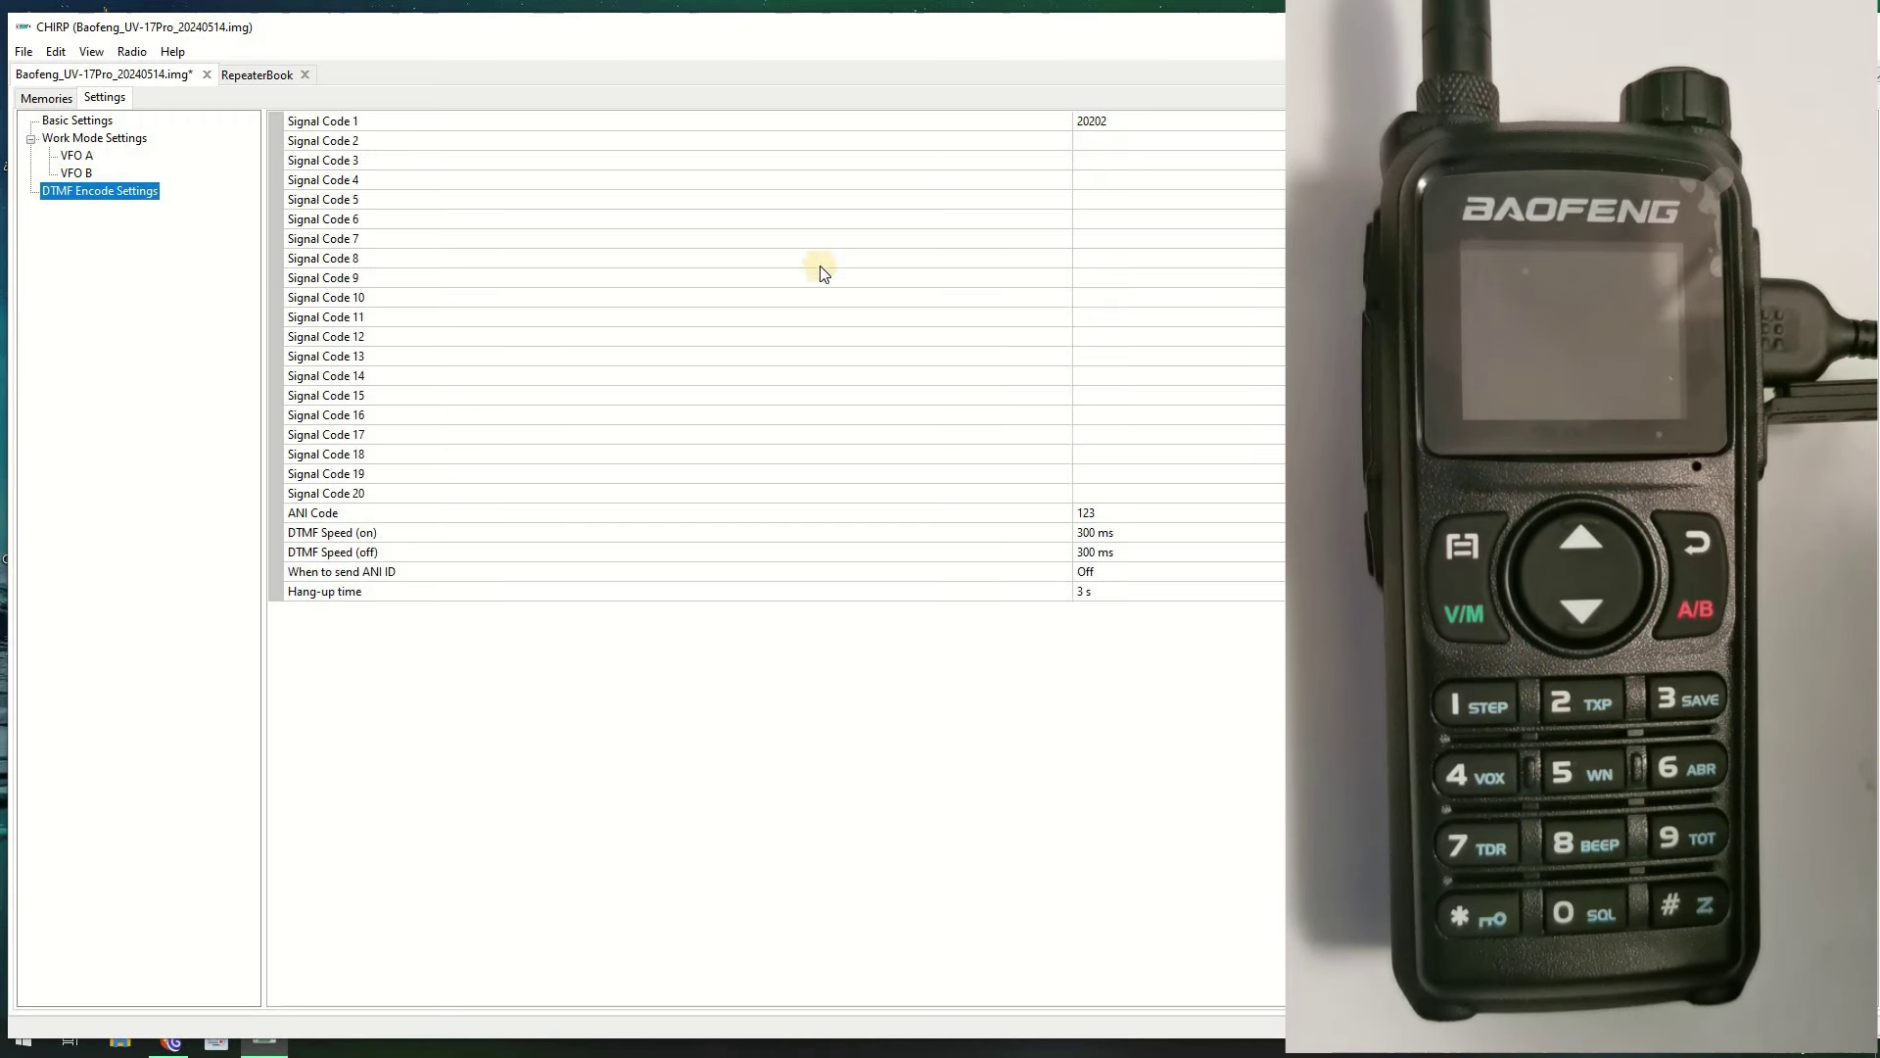
# Try the Disable FM radio option in the basic settings, leaving it unchecked
pyautogui.click(92, 121)
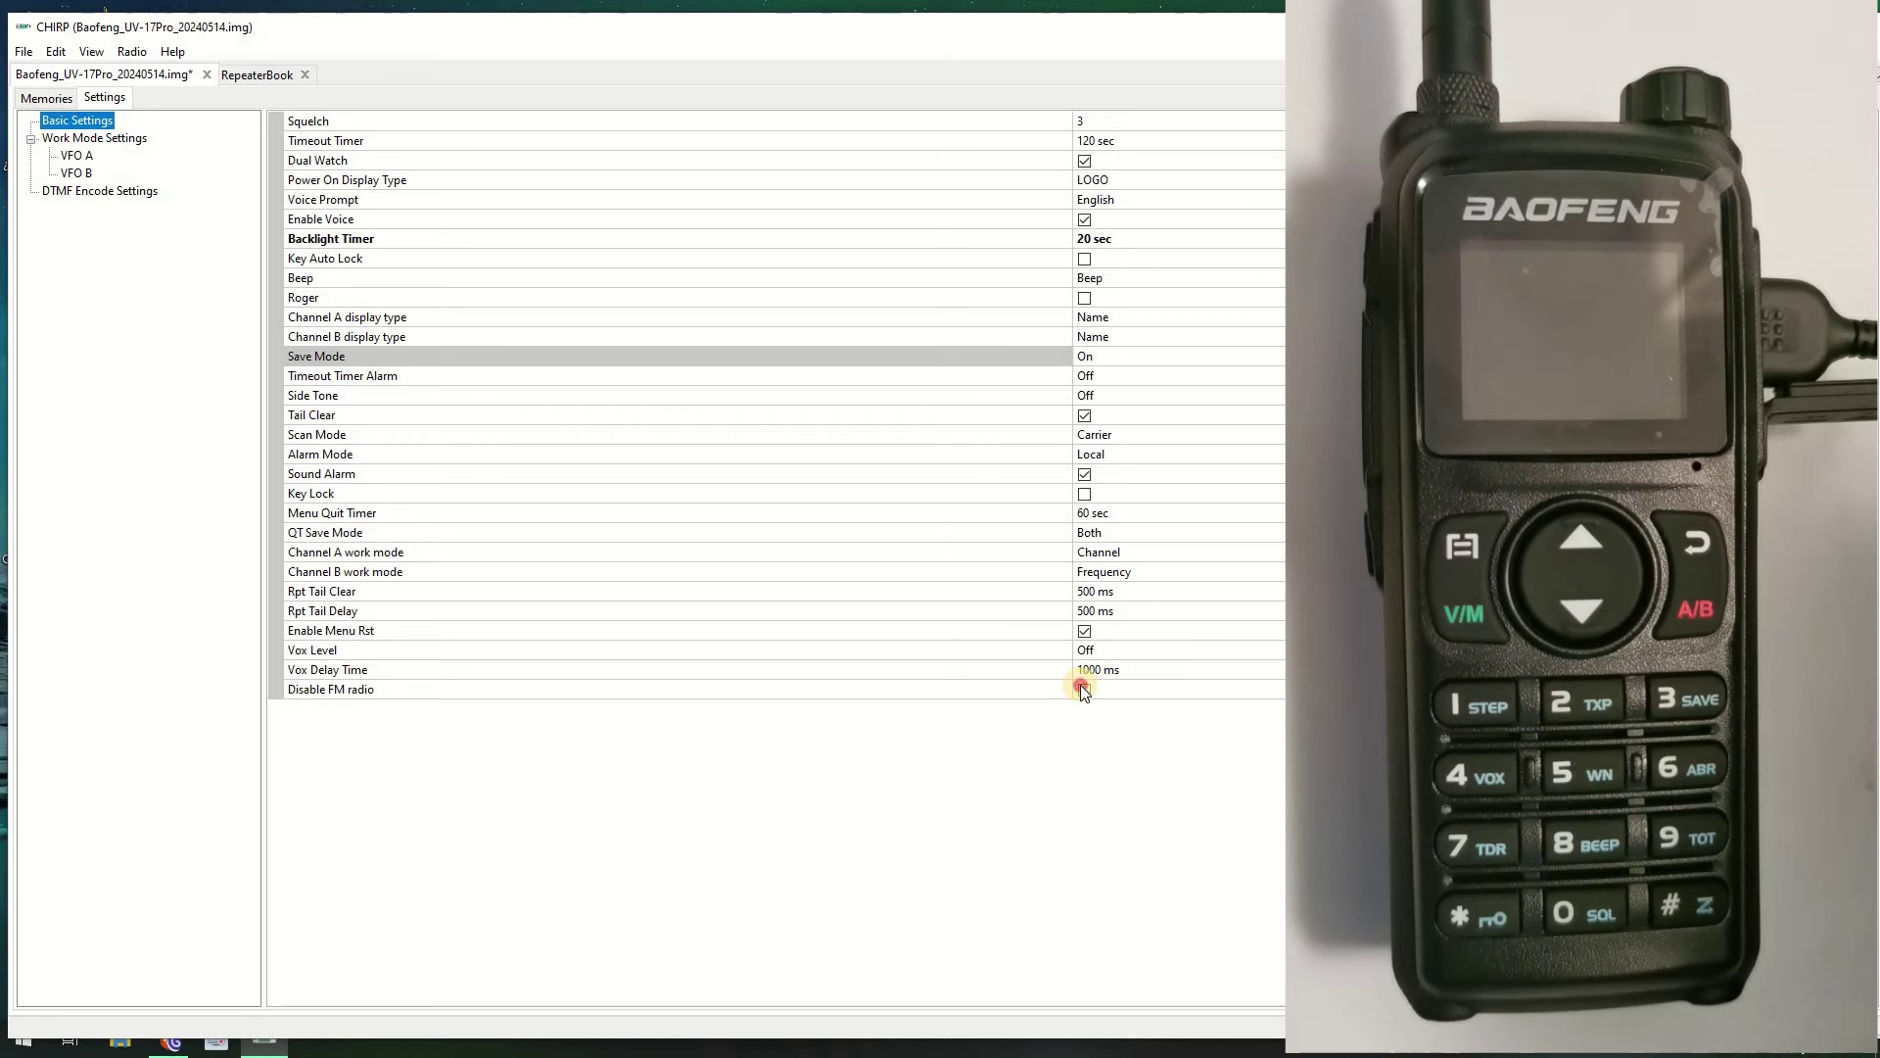
pyautogui.click(1083, 688)
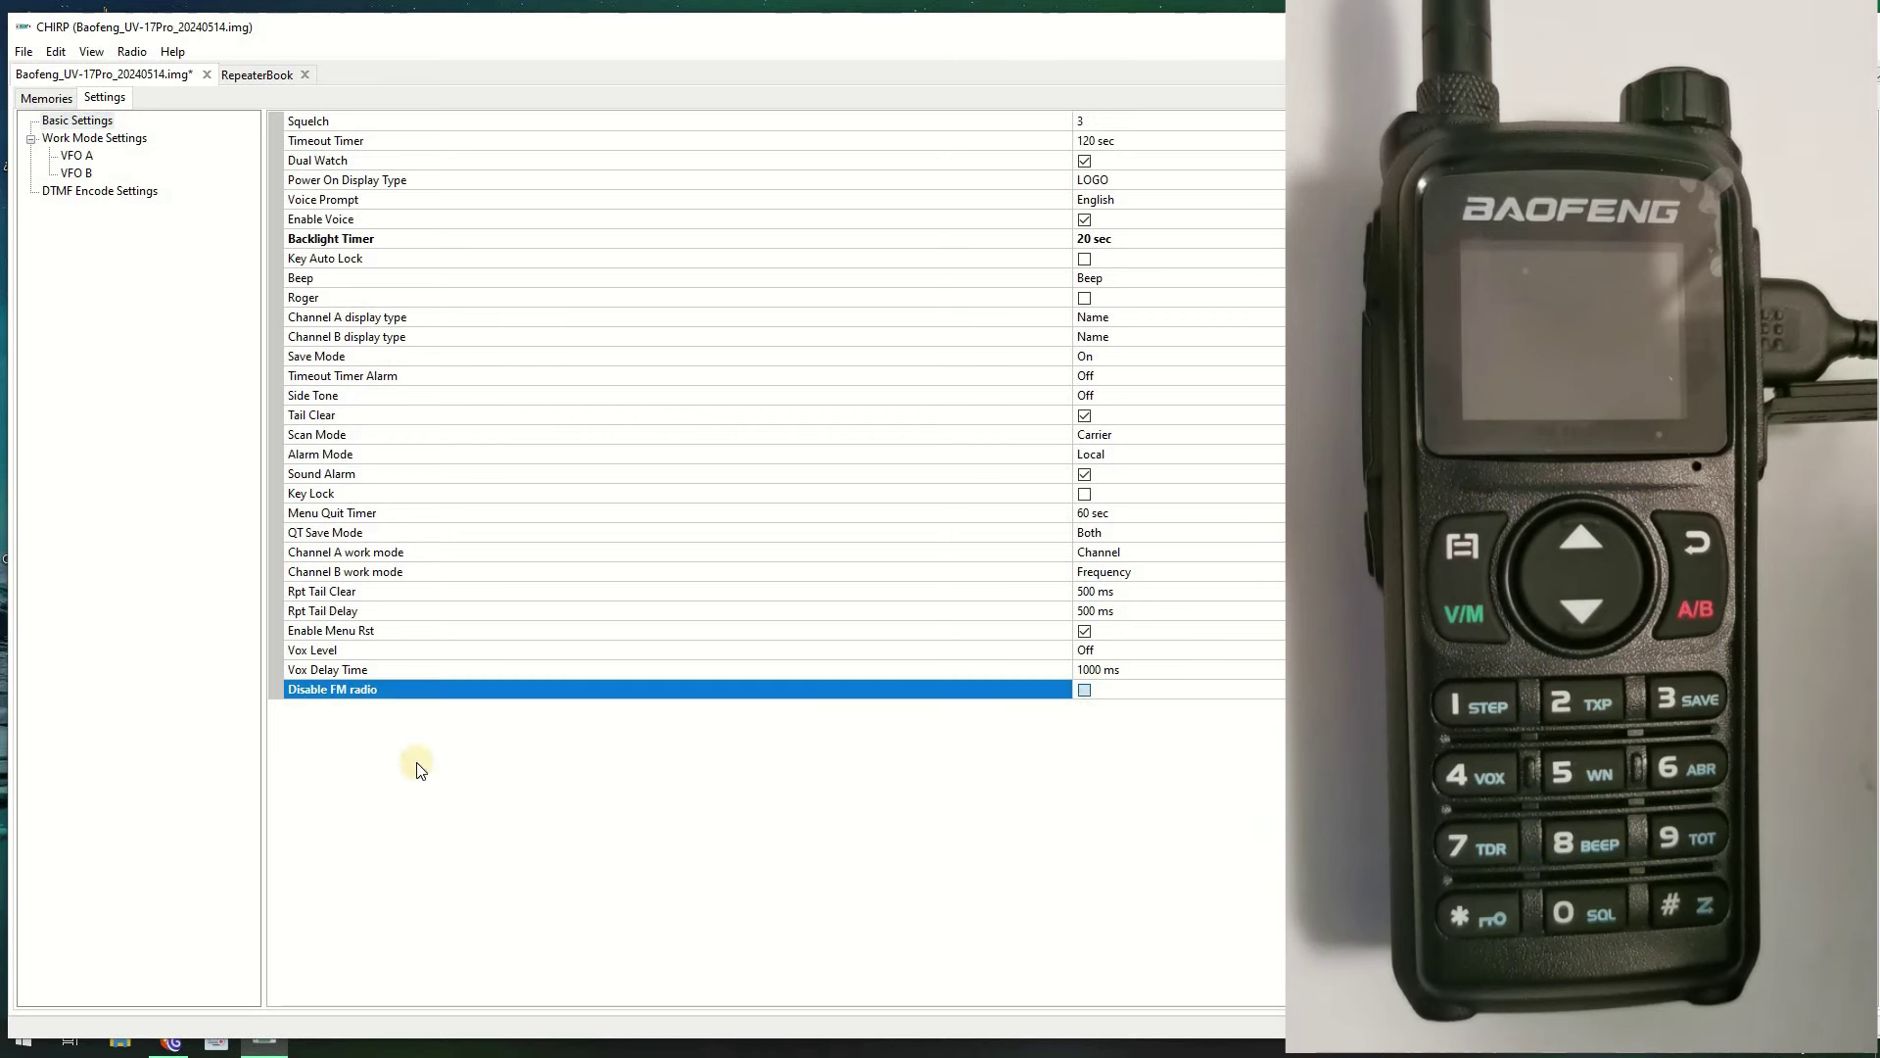
# Upload the changed settings to the Baofeng UV-17Pro through port COM4
pyautogui.click(131, 52)
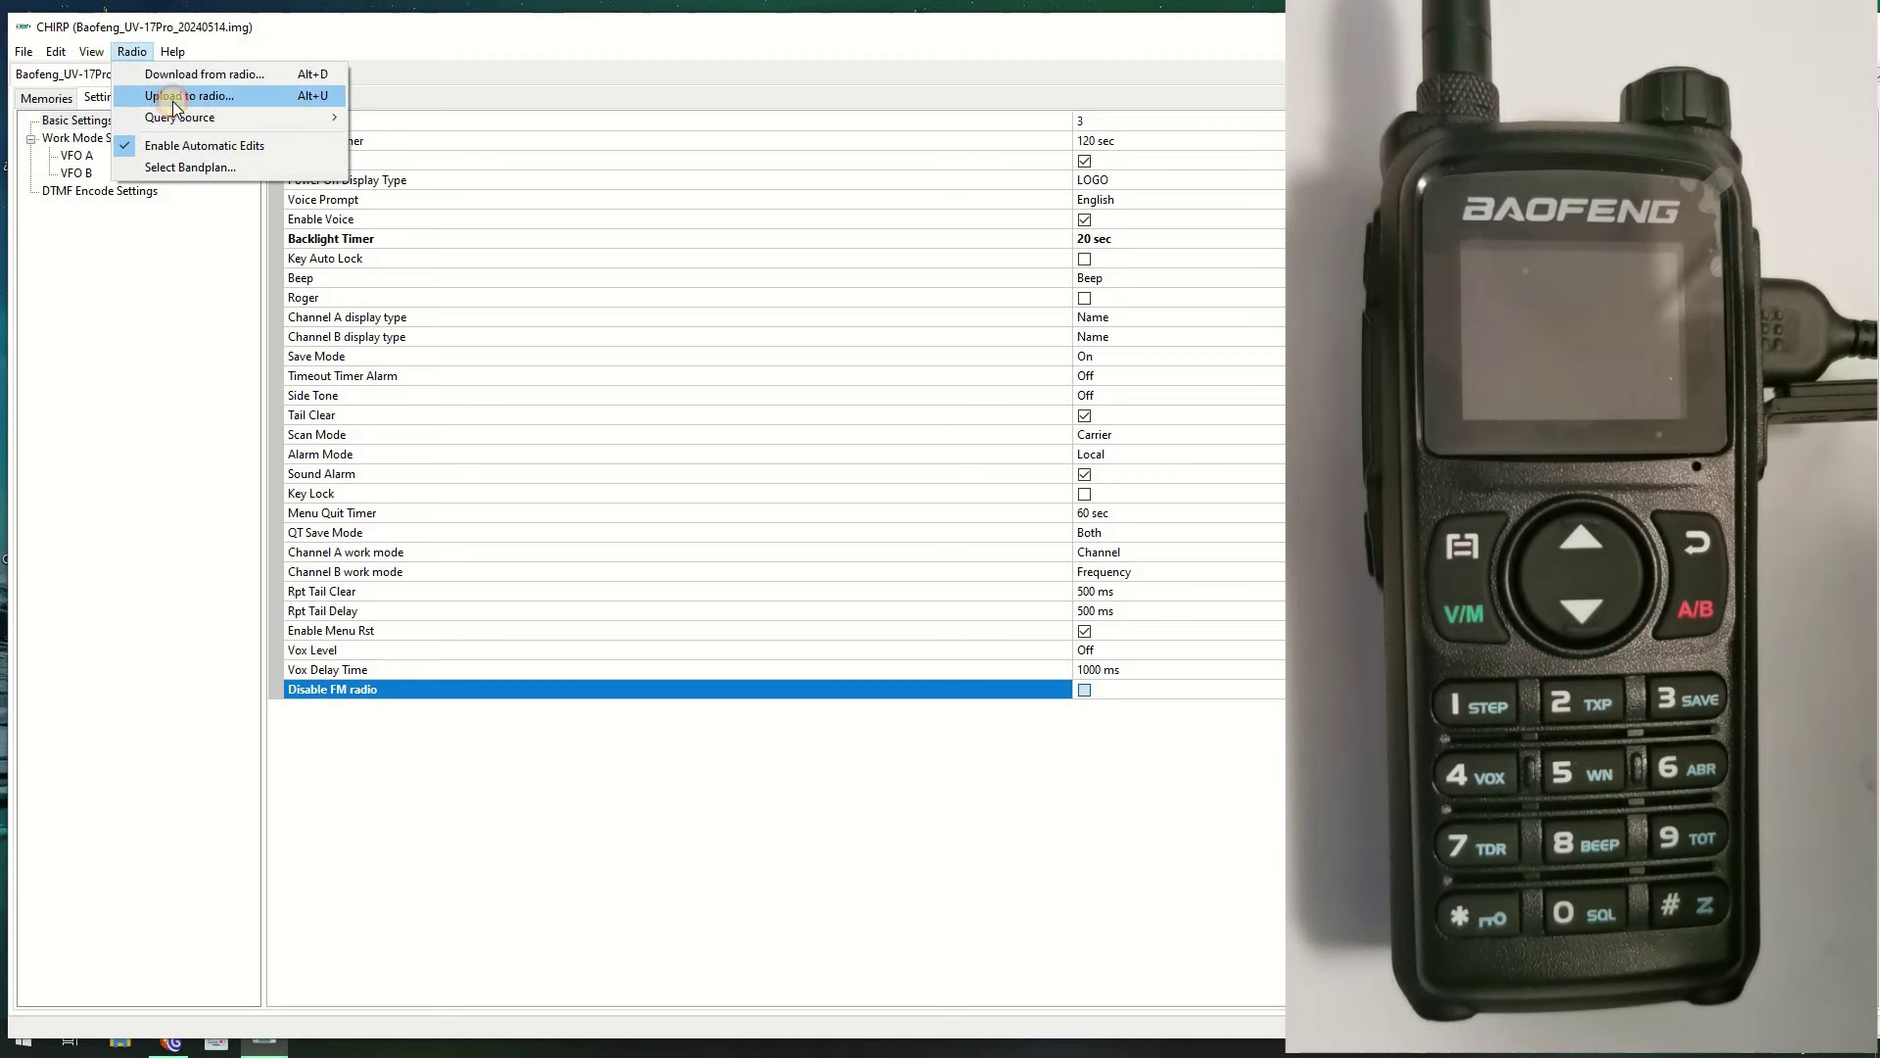
pyautogui.click(172, 97)
pyautogui.click(821, 631)
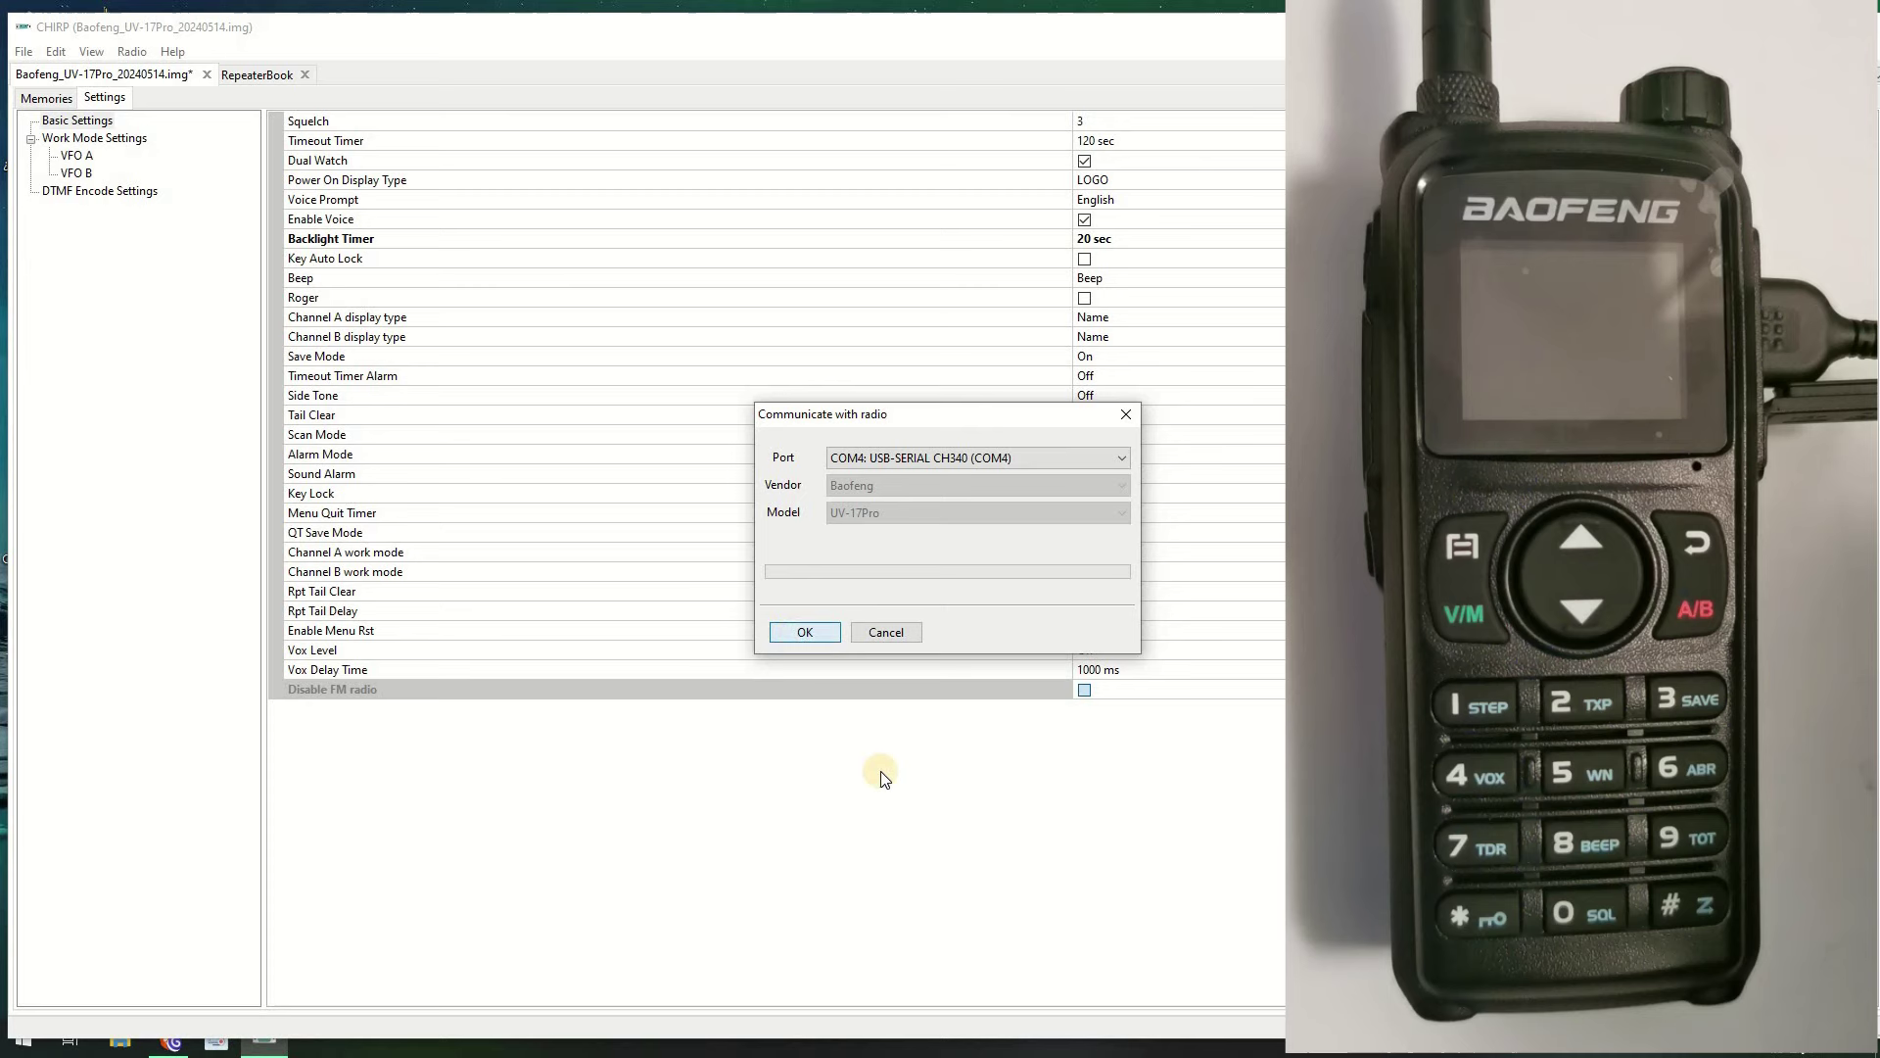
pyautogui.click(859, 632)
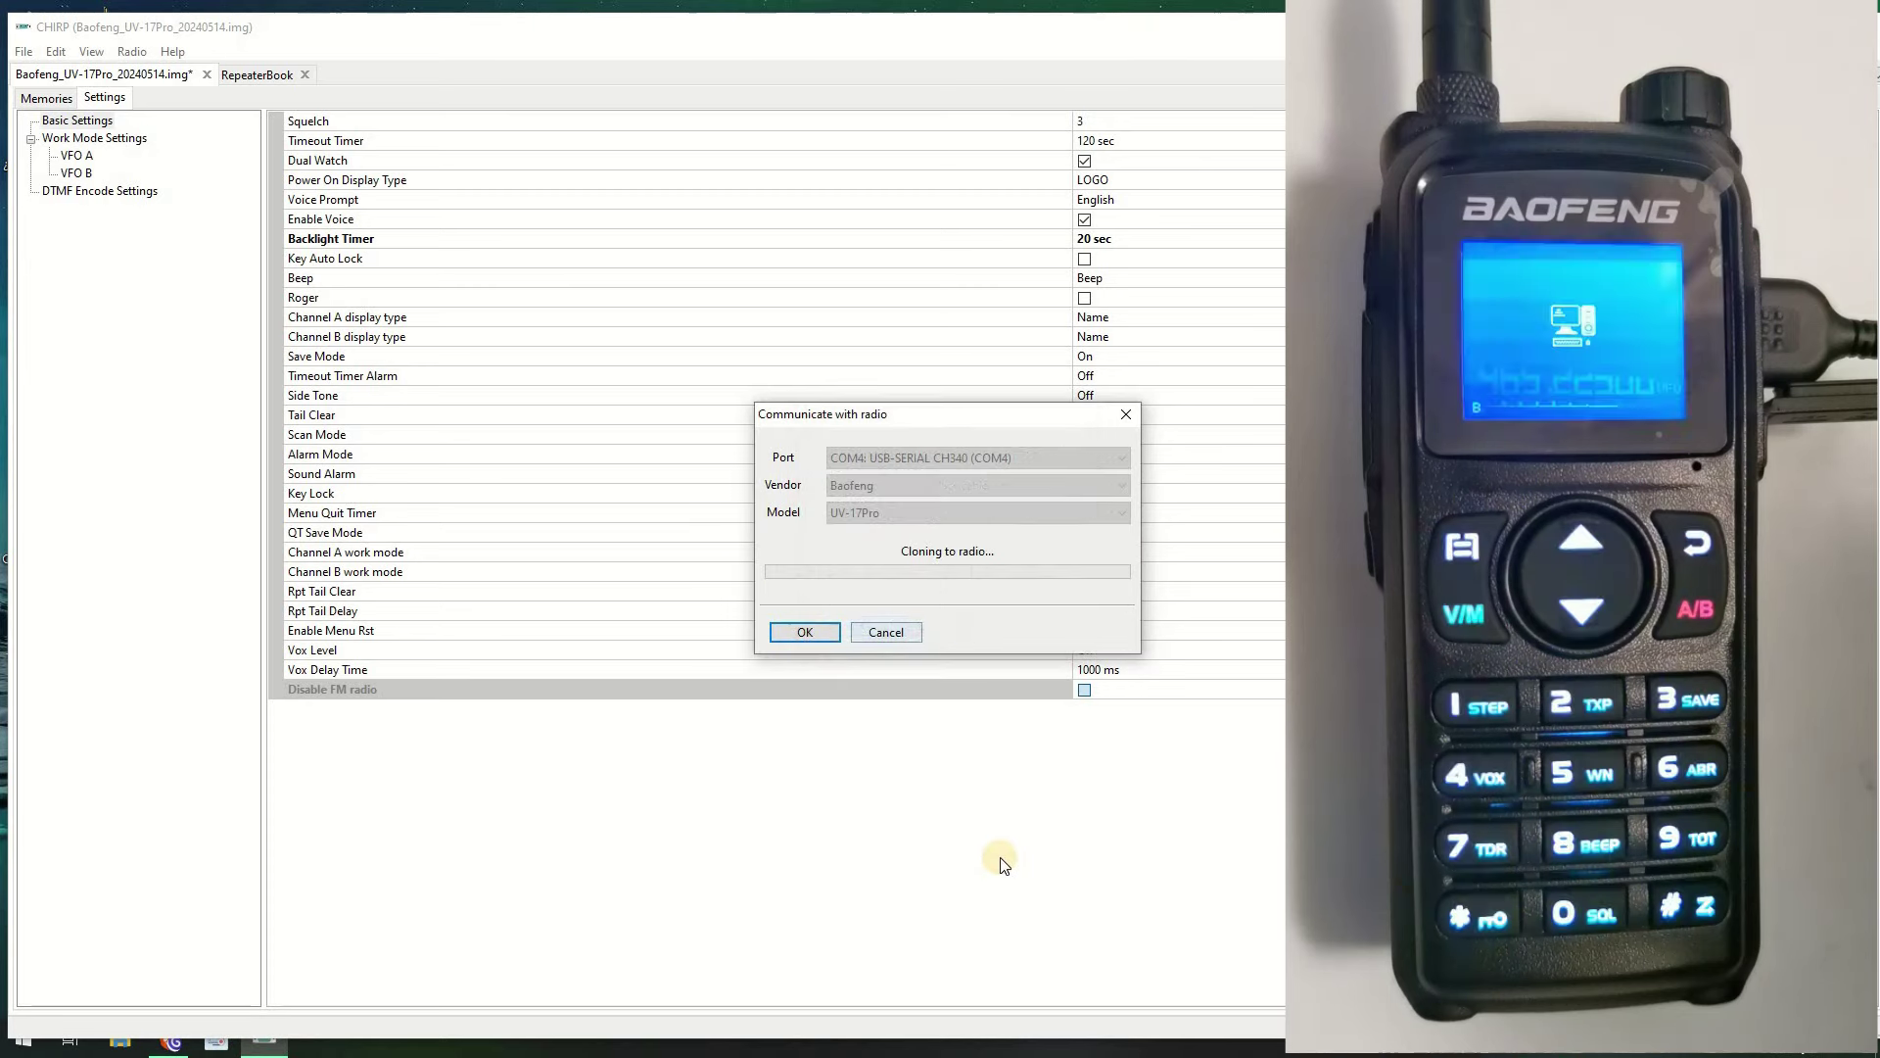